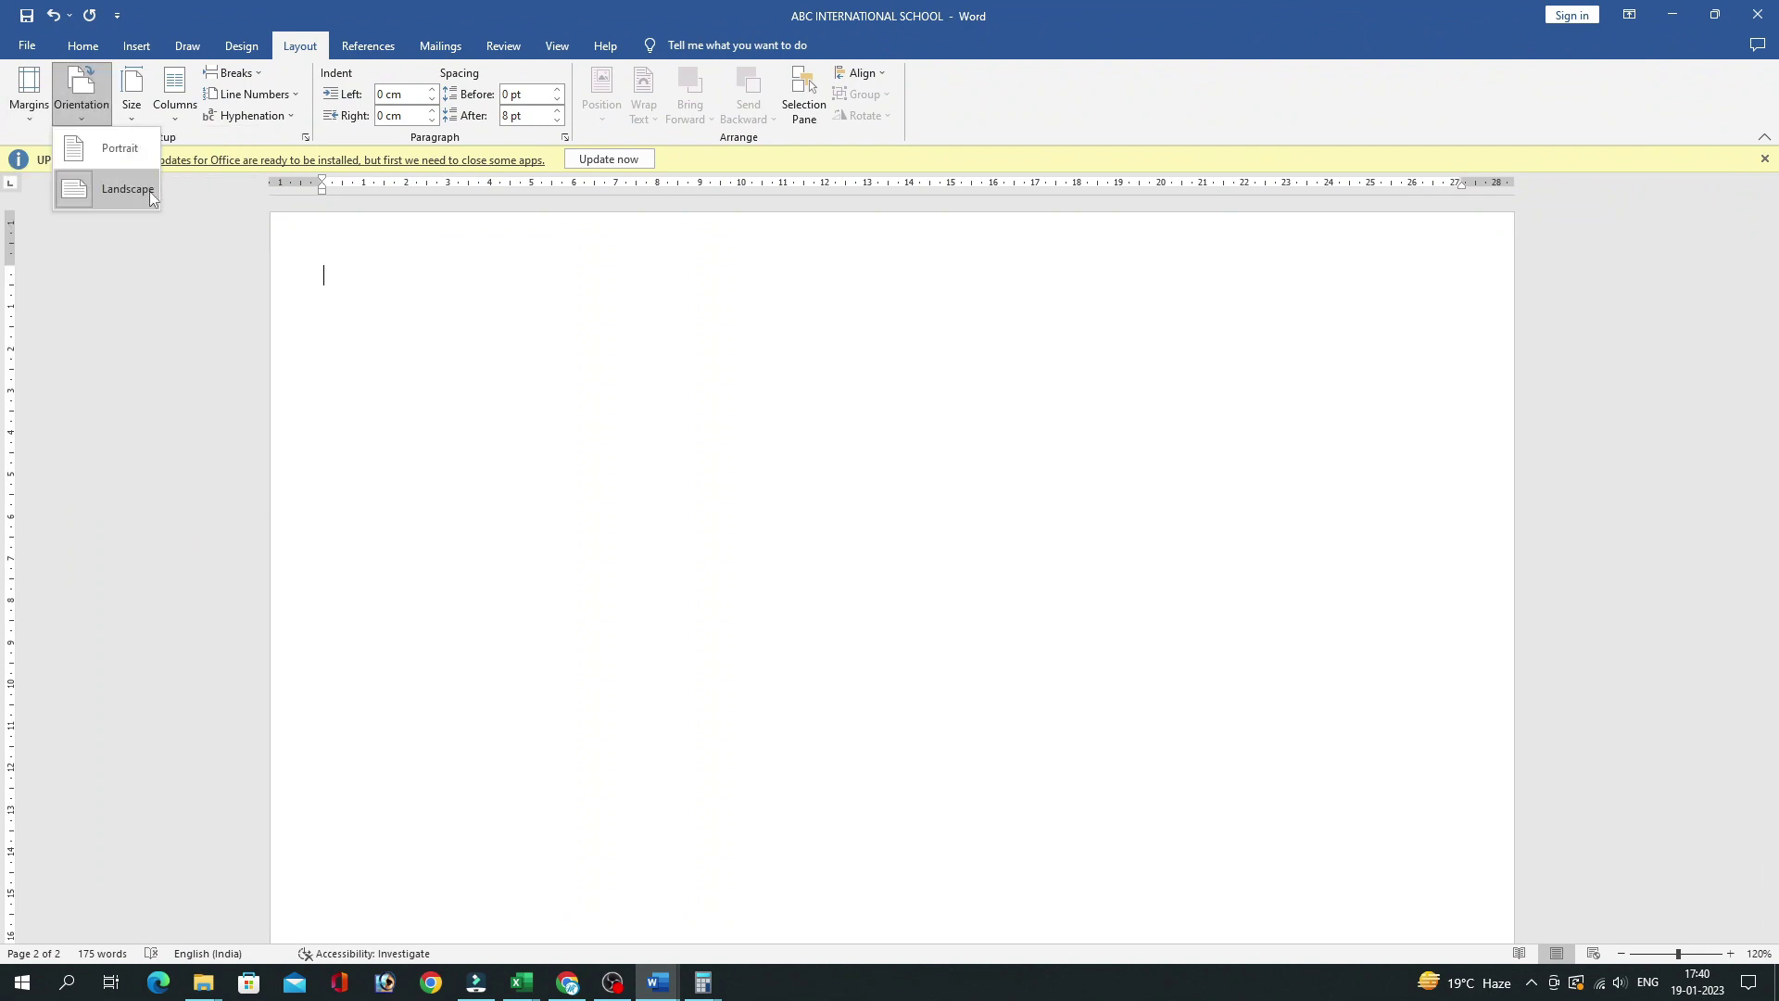
Set the font size to 12 on the landscape page.
click(151, 198)
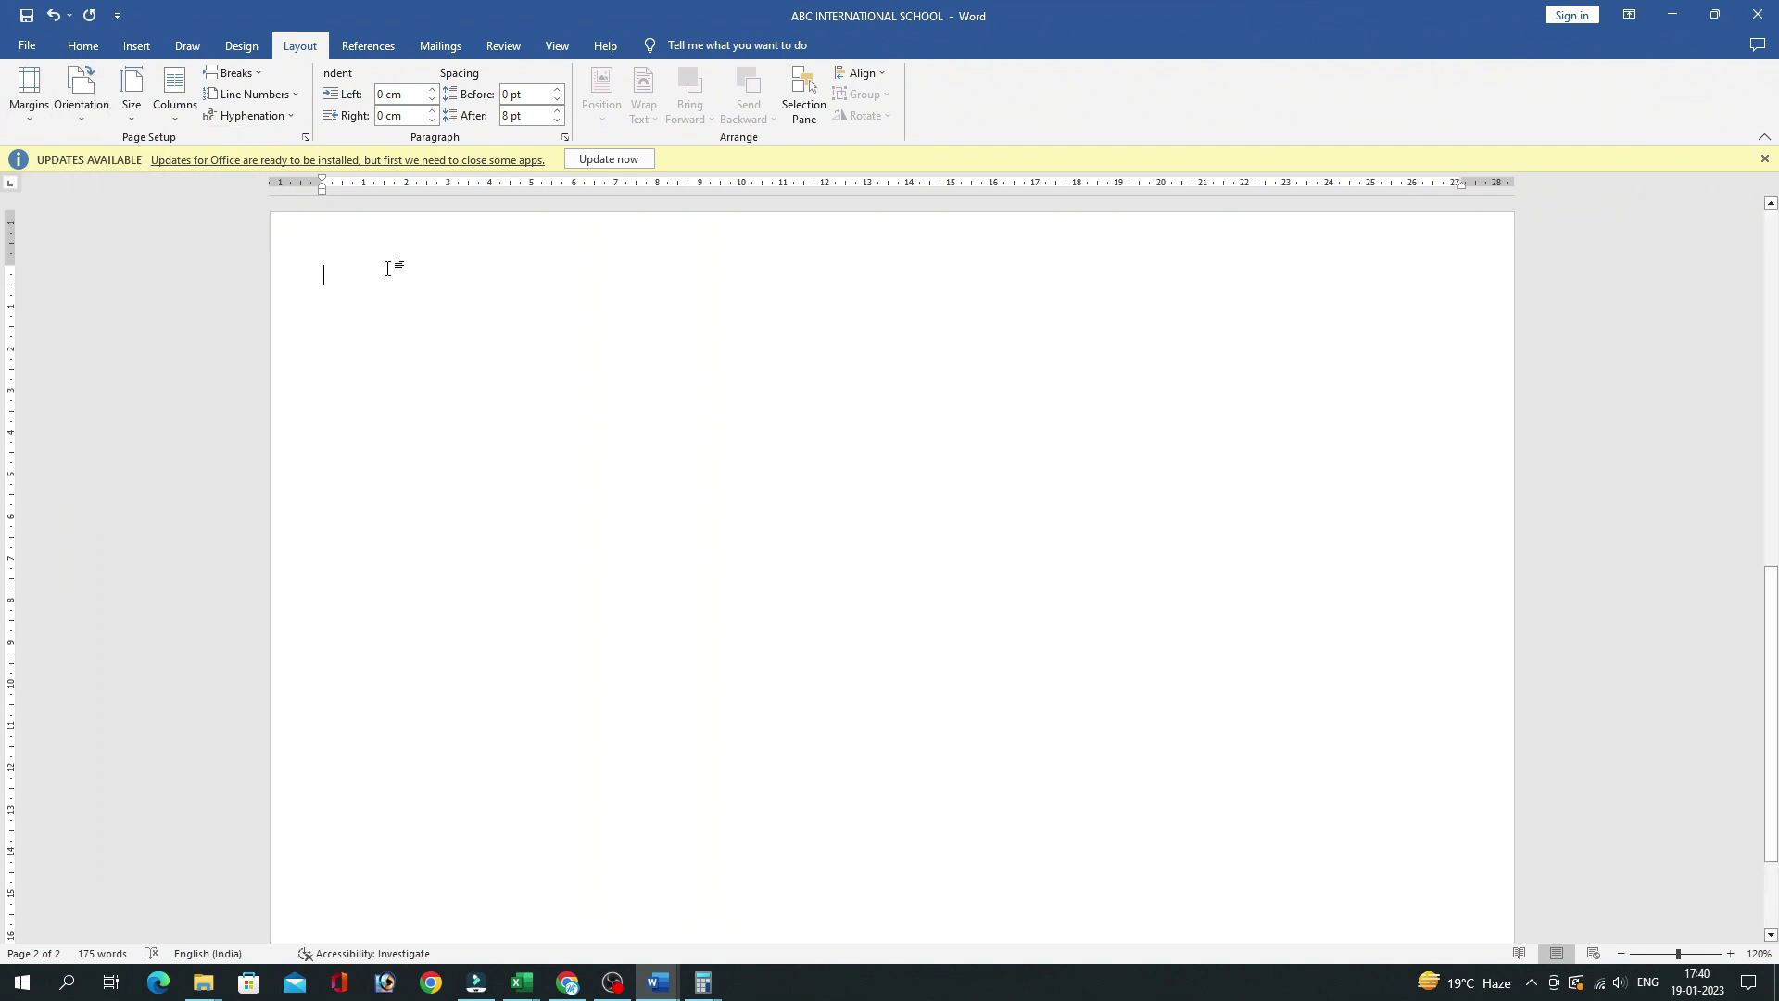
click(83, 45)
click(318, 80)
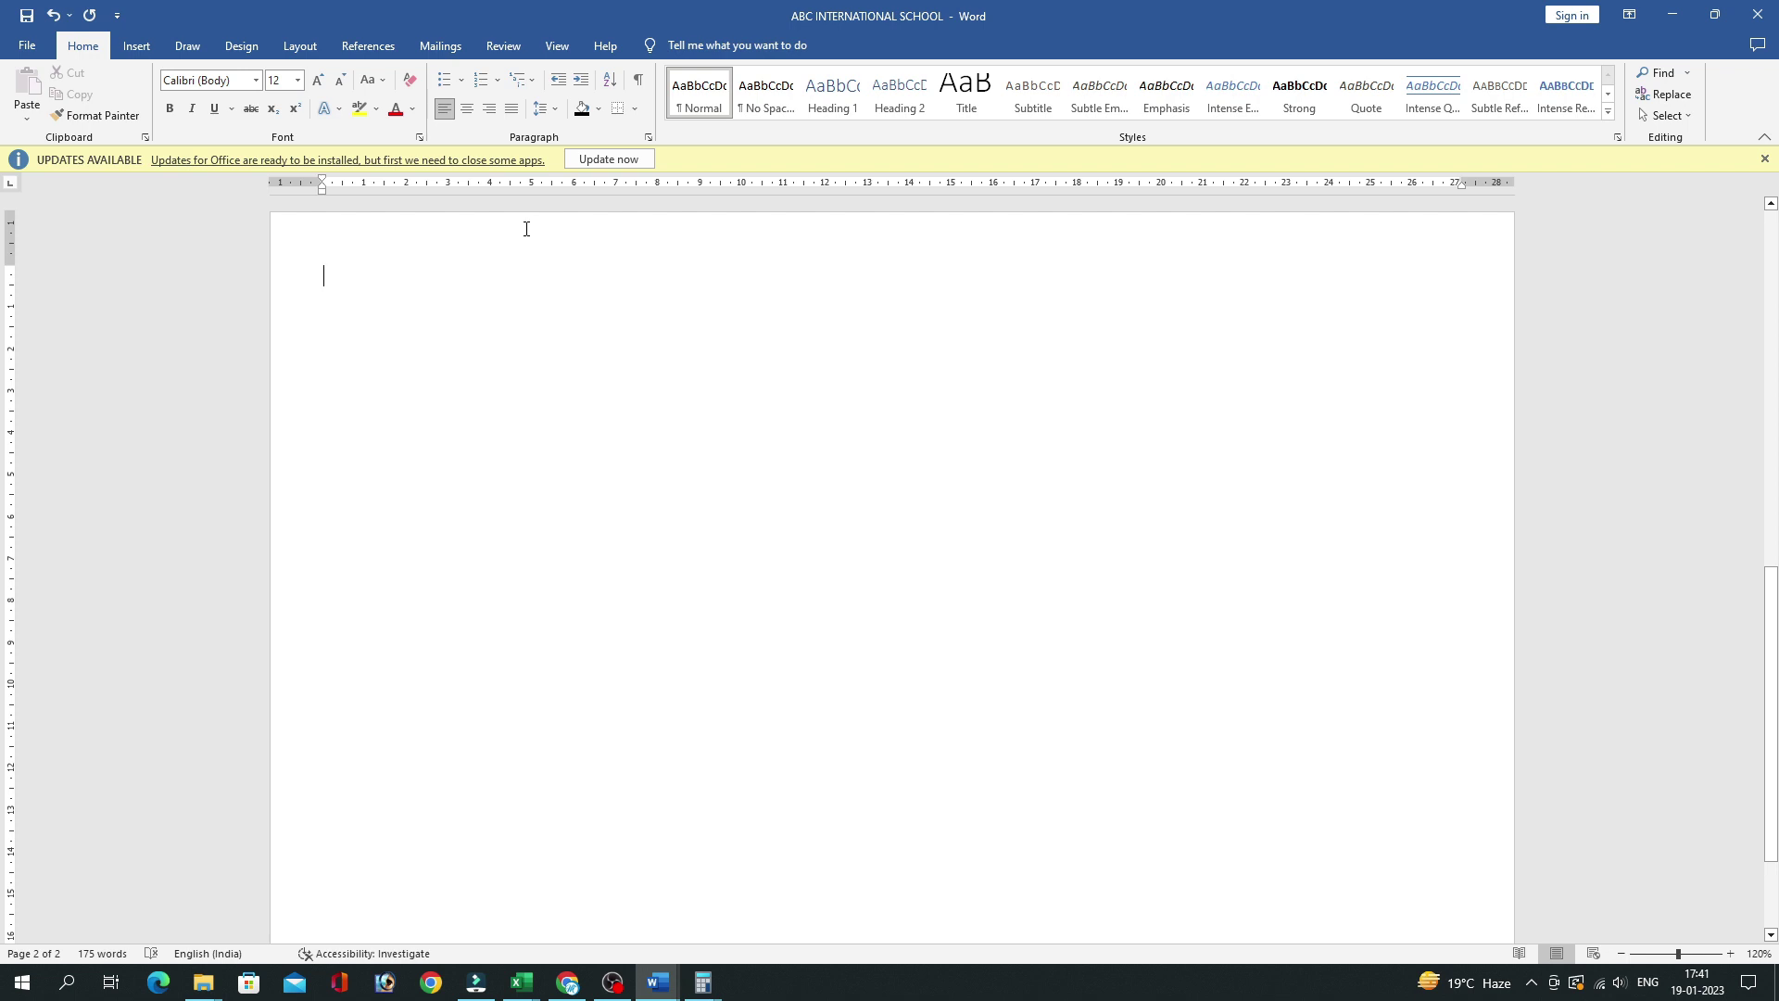
Type ABC INTERNATIONAL SCHOOL, then begin the school's town and district on the next line.
text(ABC INT)
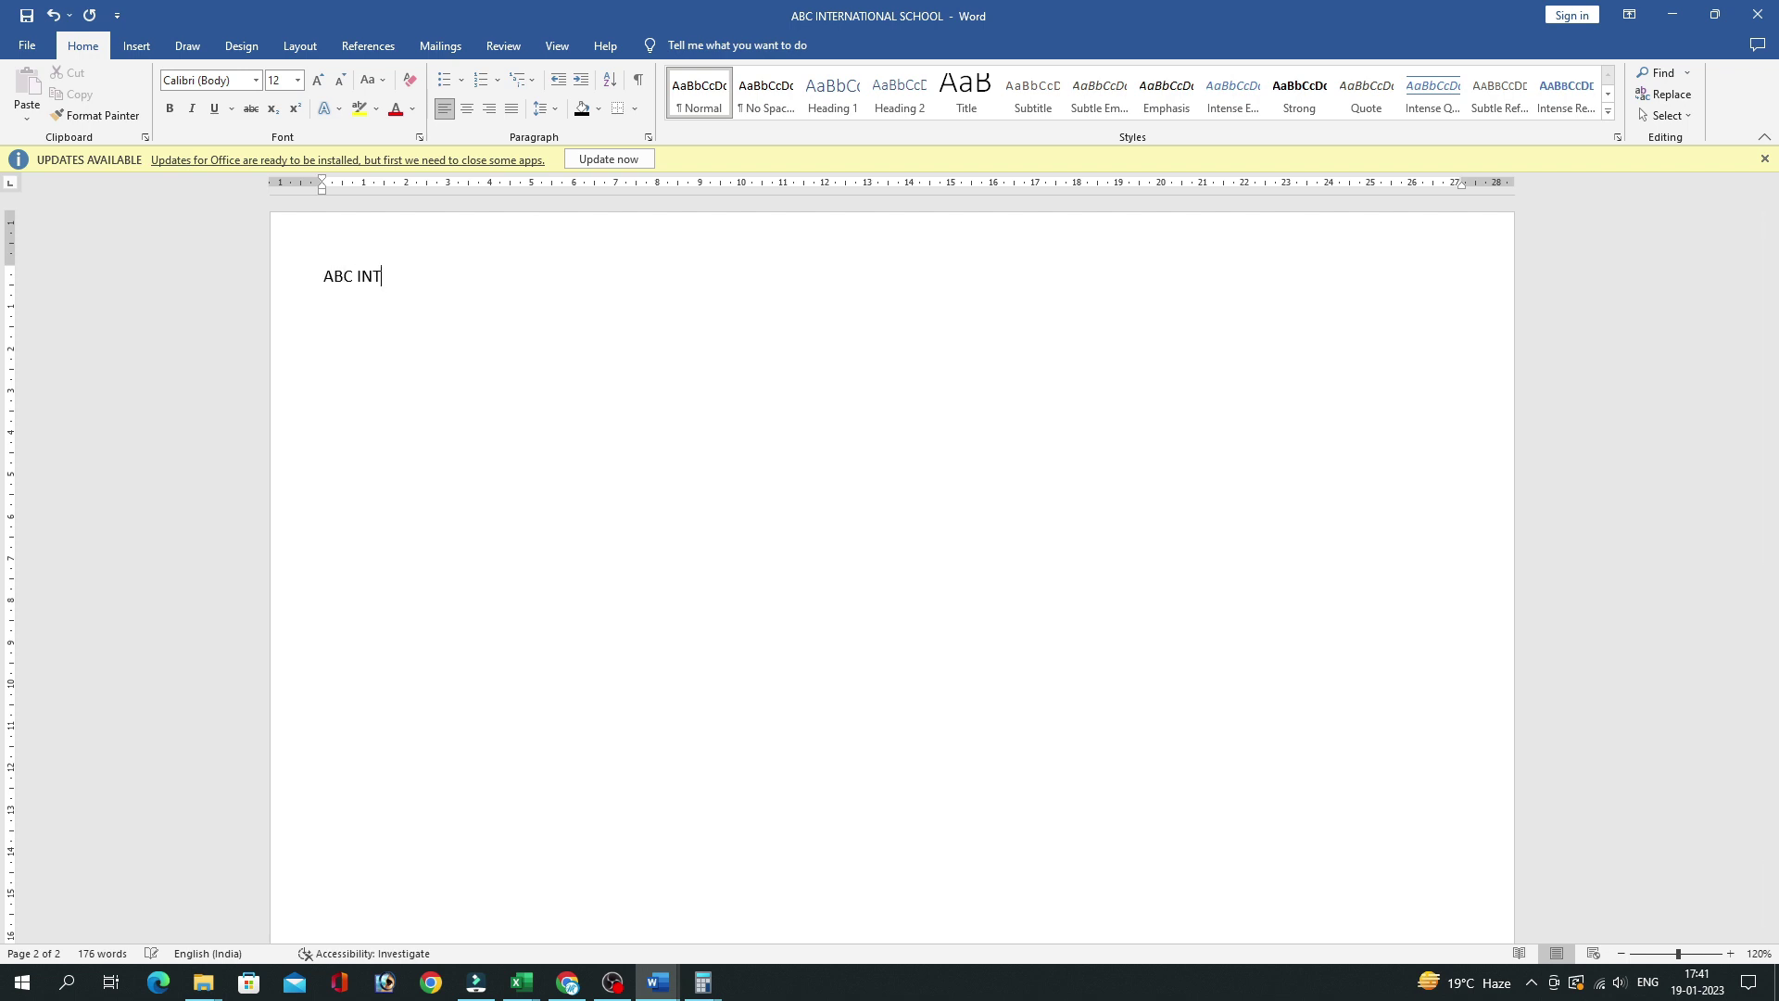
text(ERNATIONAL S)
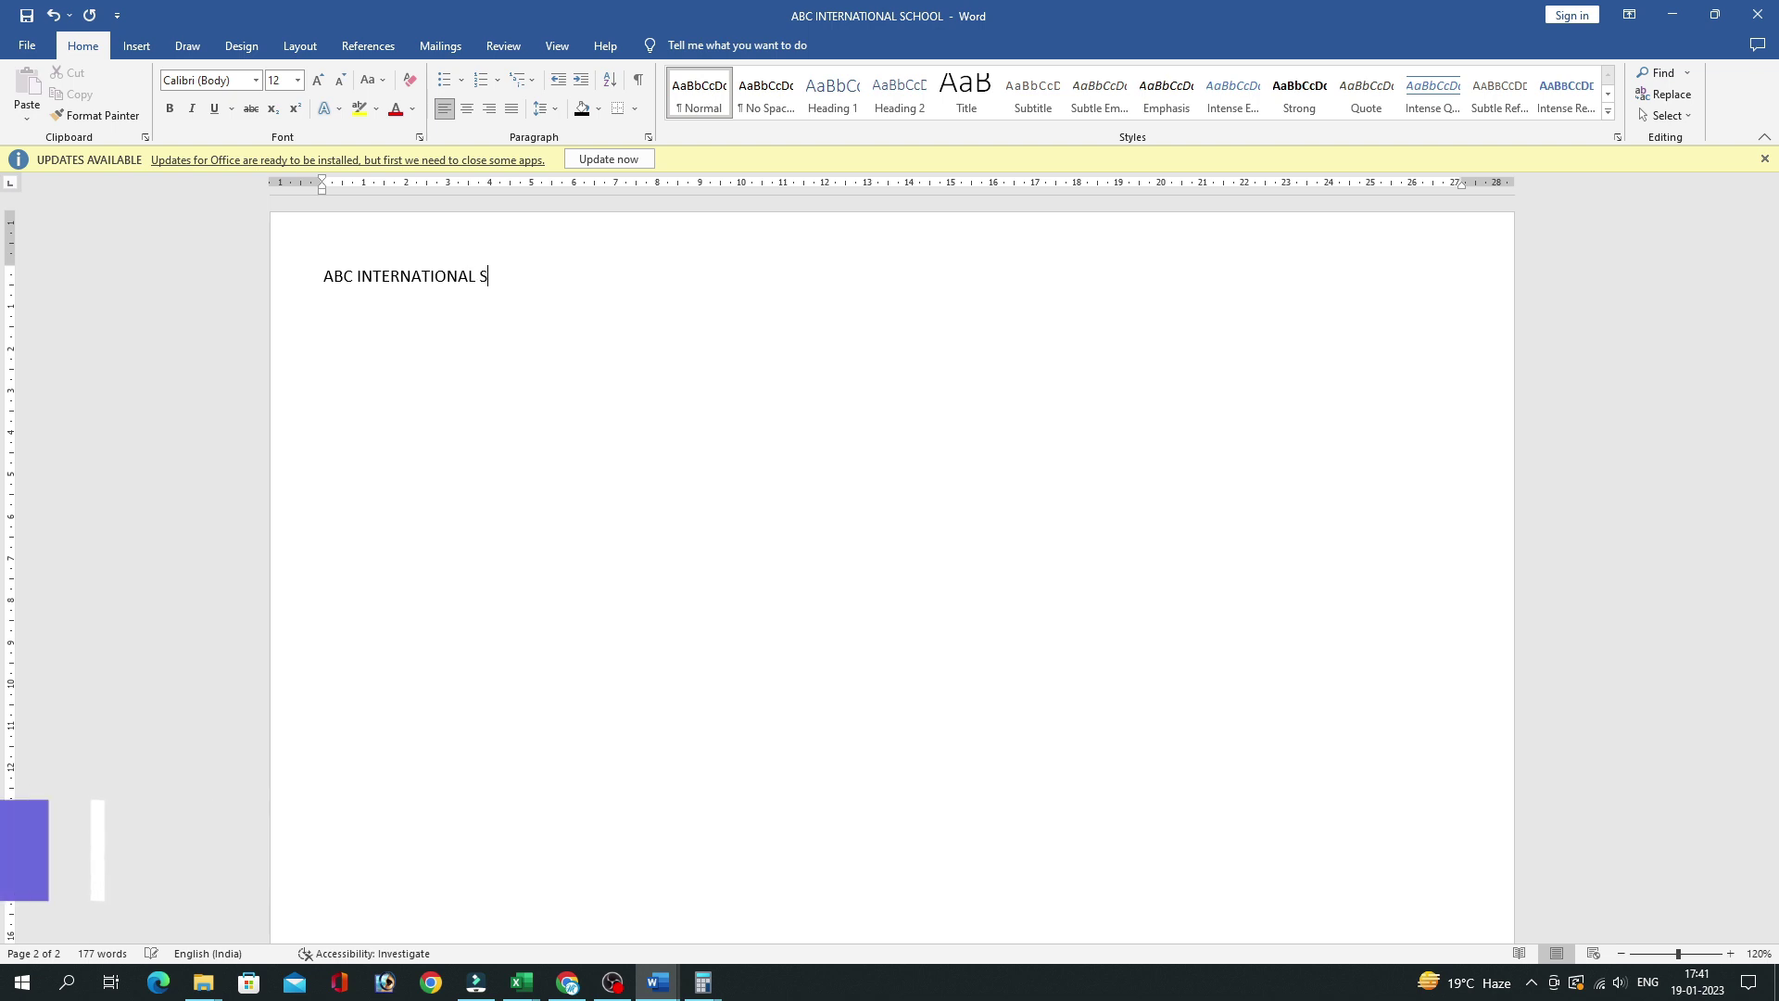
text(CHOOL)
key(Return)
text(BIHA)
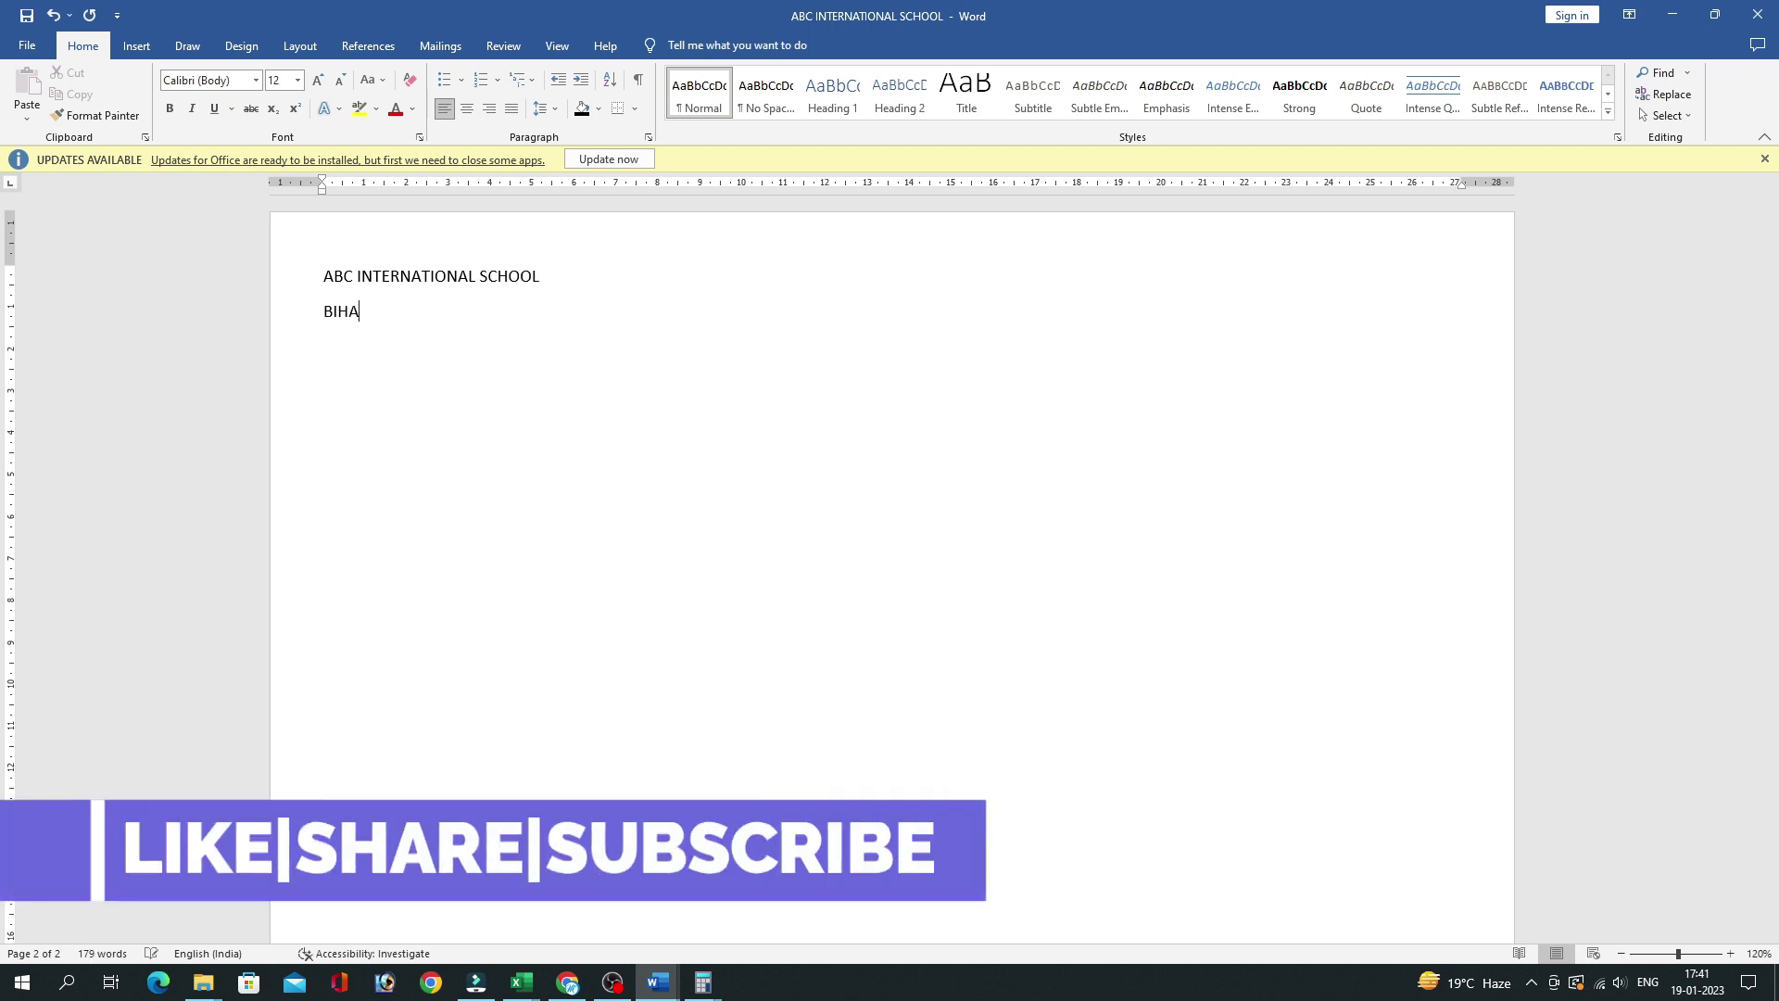
text(R SHARIF, NALANDA)
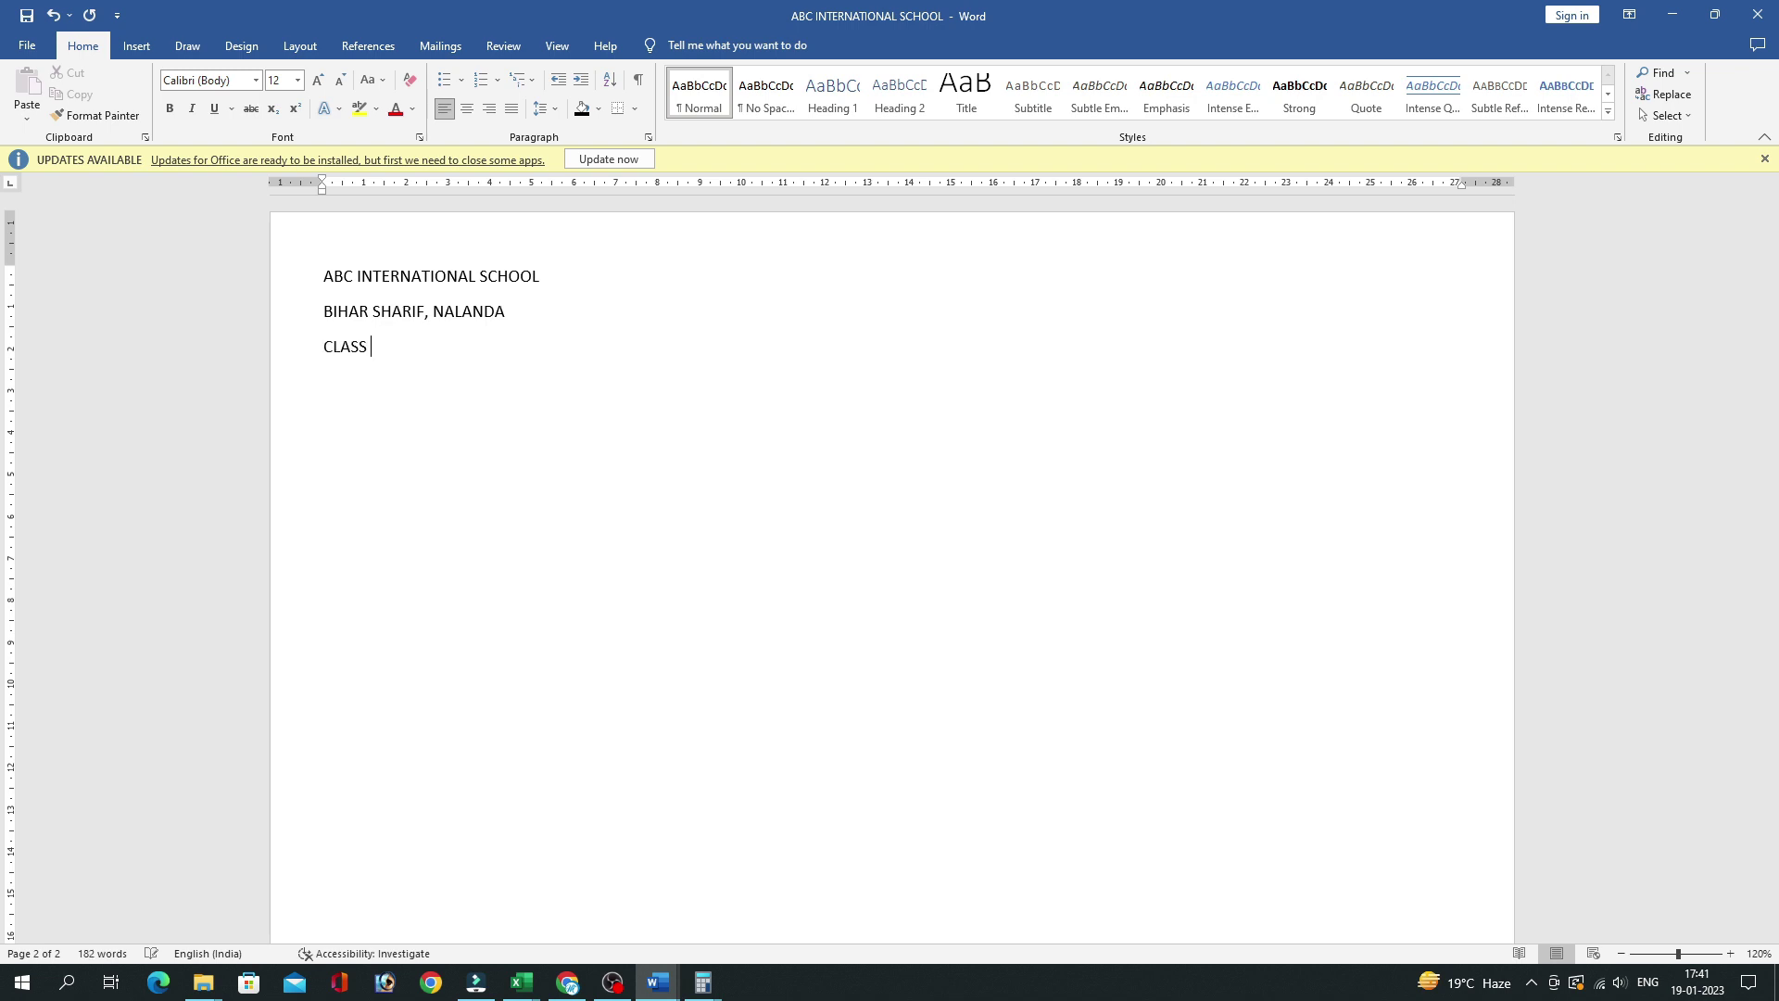
text(TH)
Centre the three heading lines with Ctrl+E.
drag(322, 269, 959, 358)
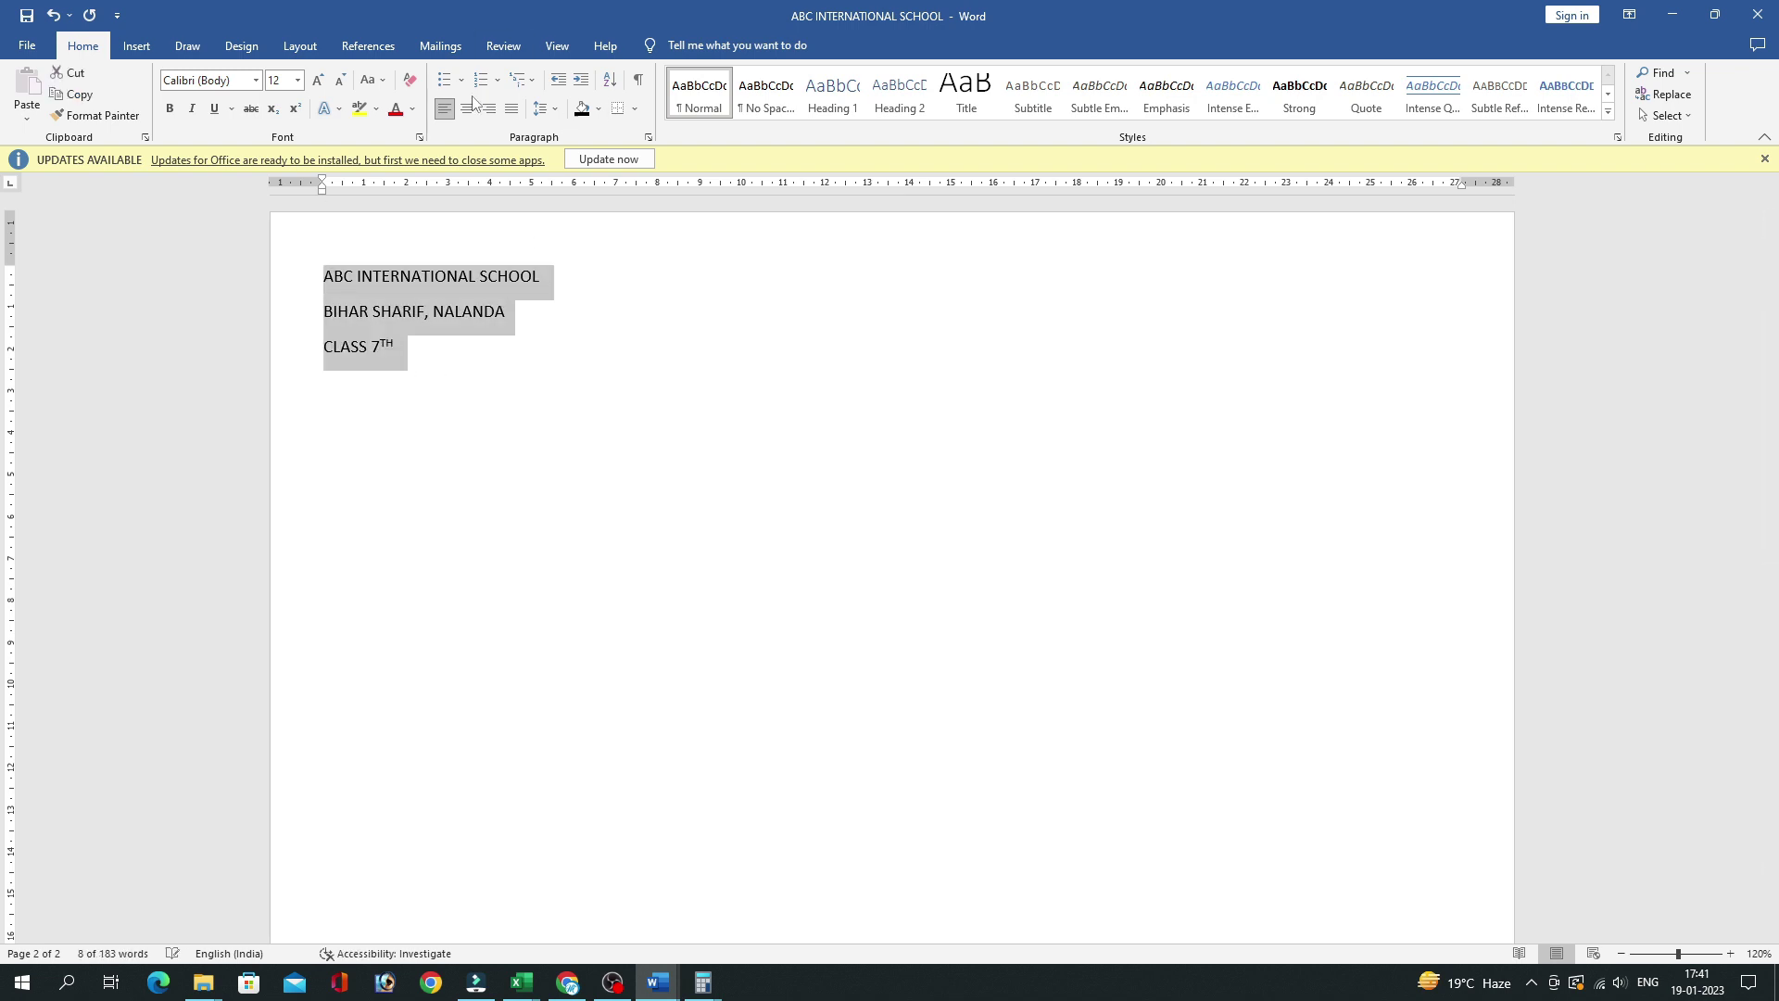
key(ctrl+e)
click(959, 357)
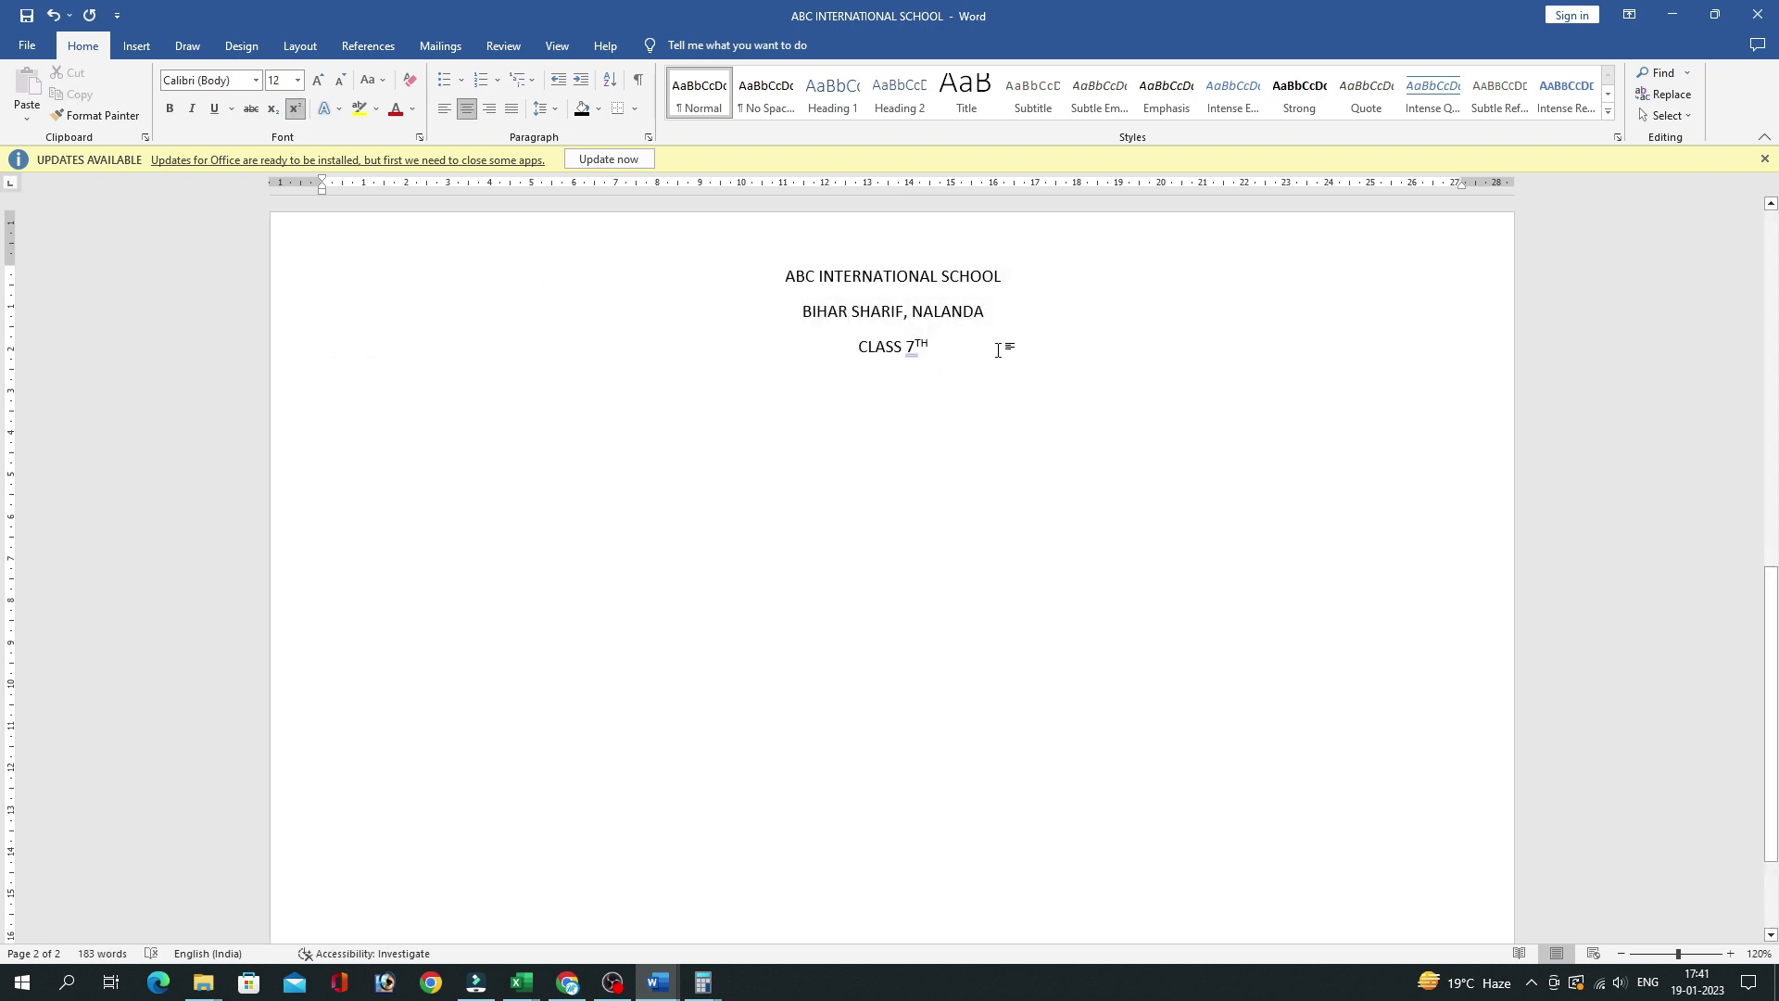
Add a one-cell table below the heading reading REPORT CARD.
click(136, 46)
click(159, 93)
click(170, 176)
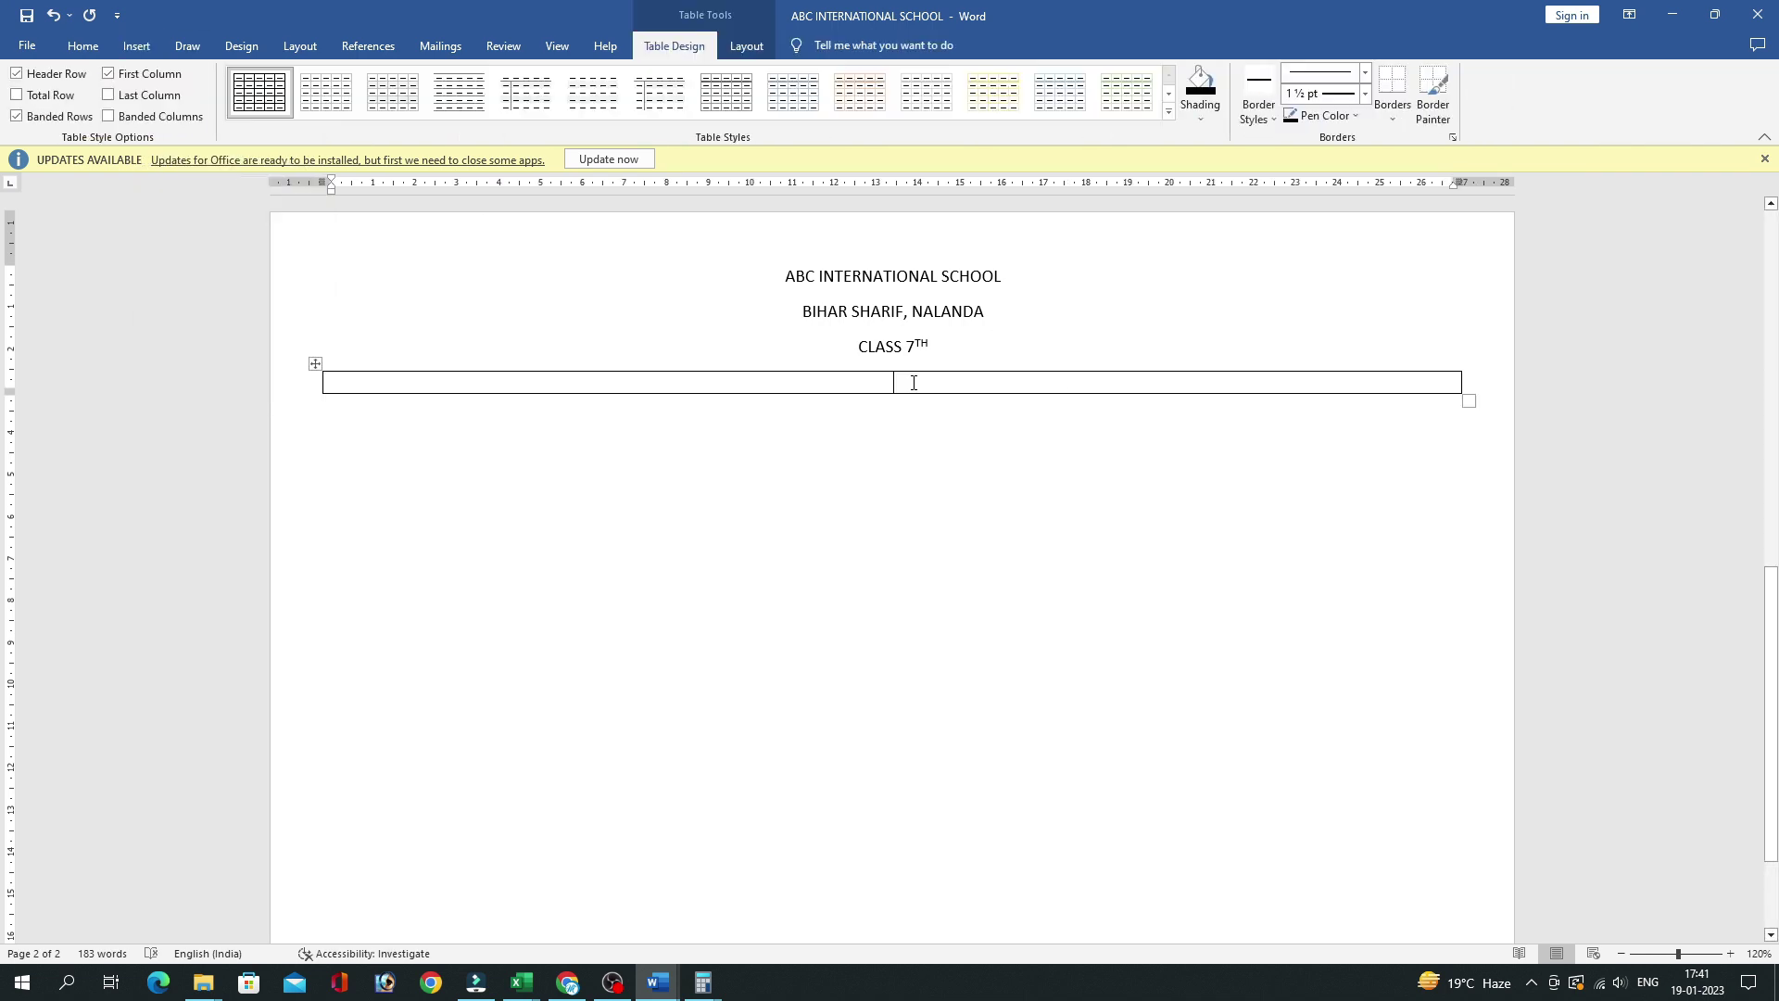
text(REPORT CARD)
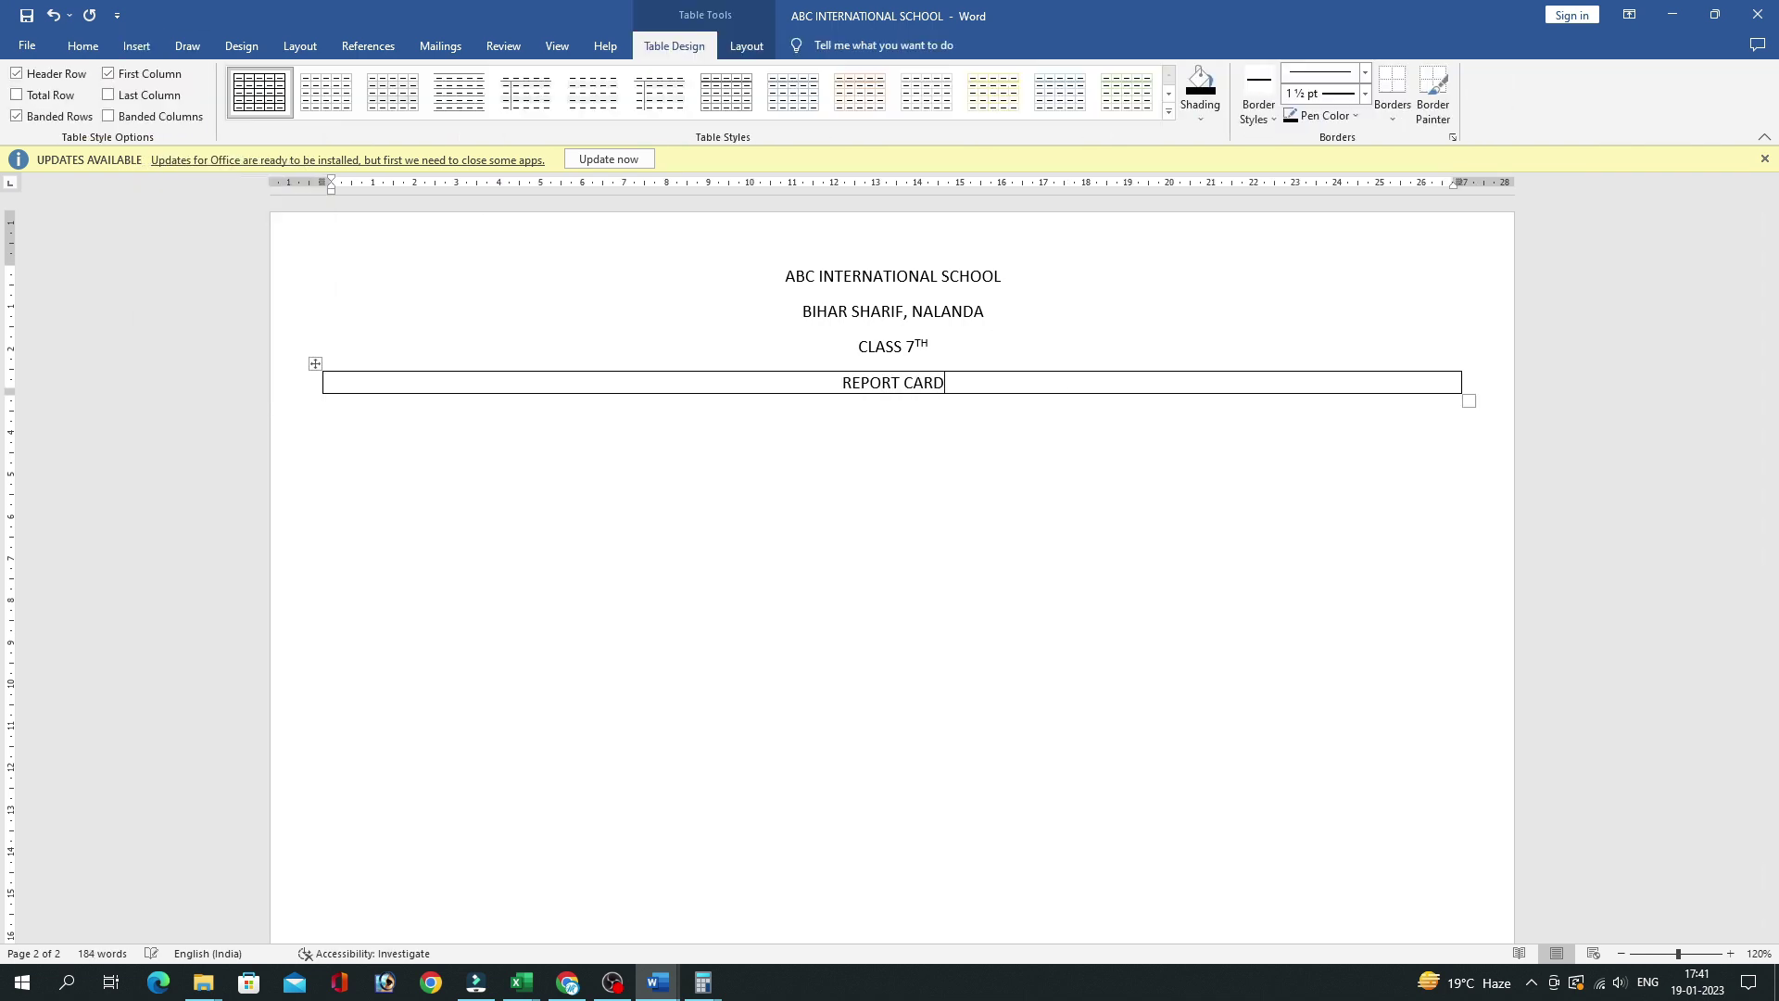
Insert an empty five-column, one-row table below the REPORT CARD bar.
click(500, 437)
click(136, 46)
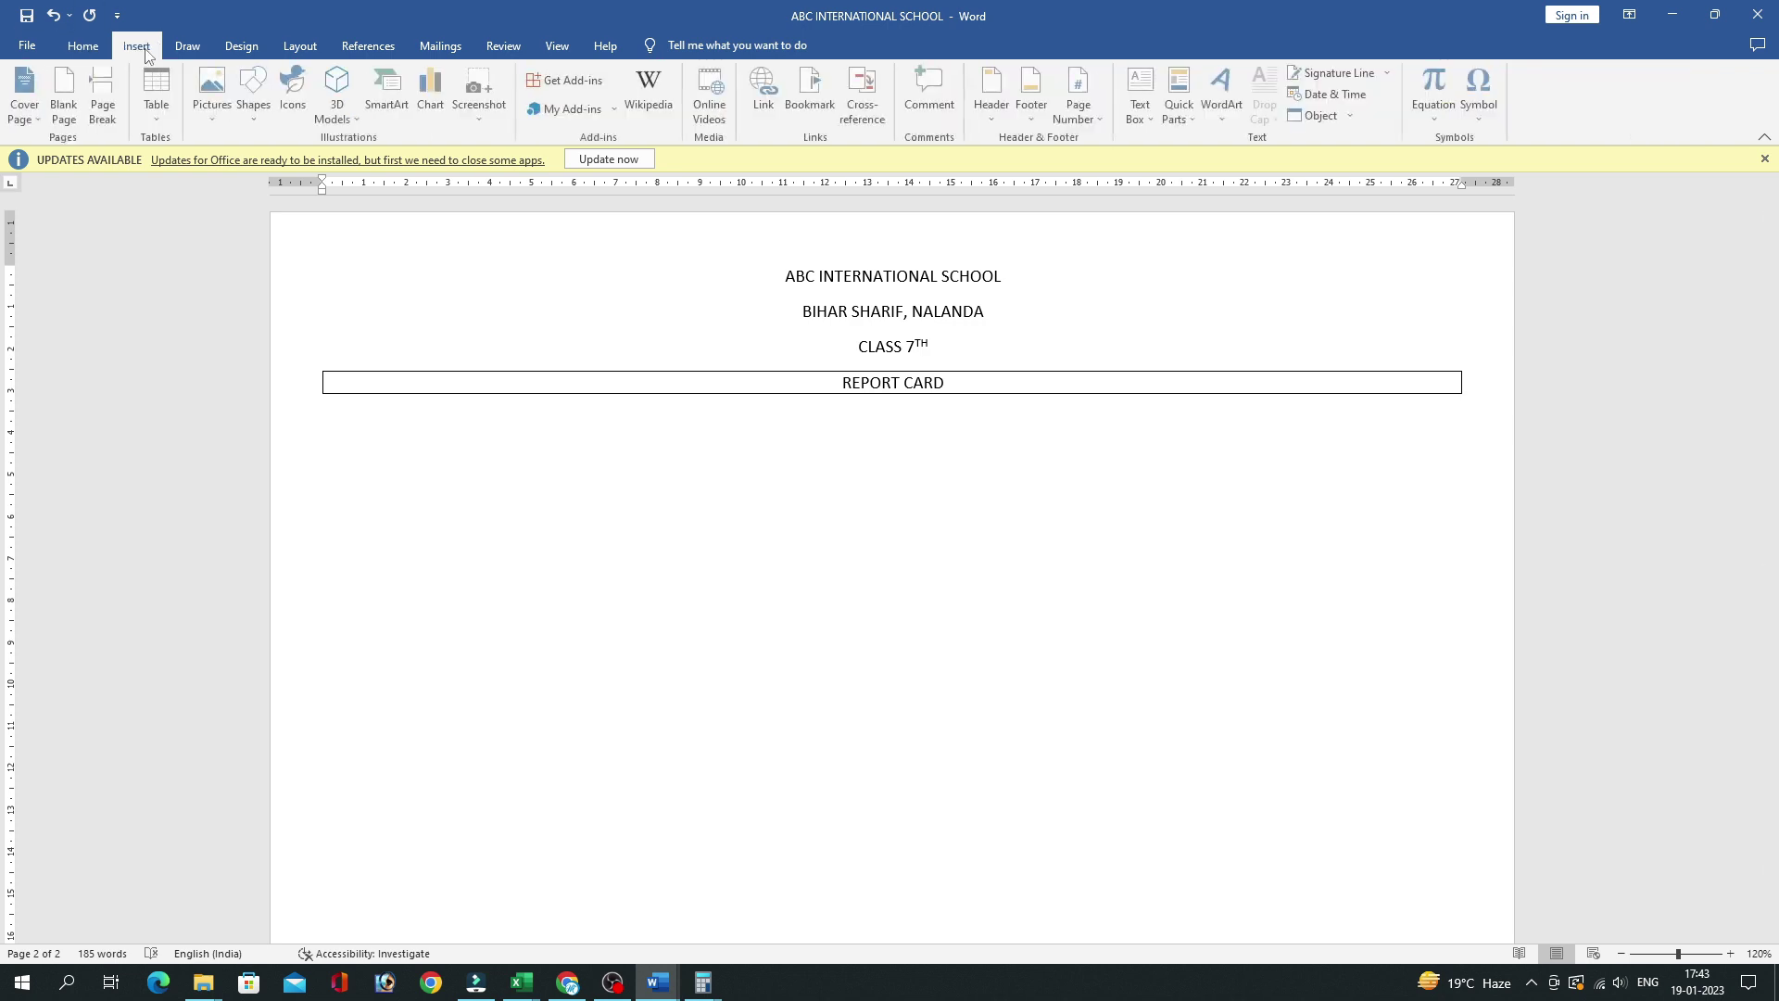
click(159, 92)
click(222, 160)
Fill the first cell with Student's Name and the student's name beneath it.
click(83, 46)
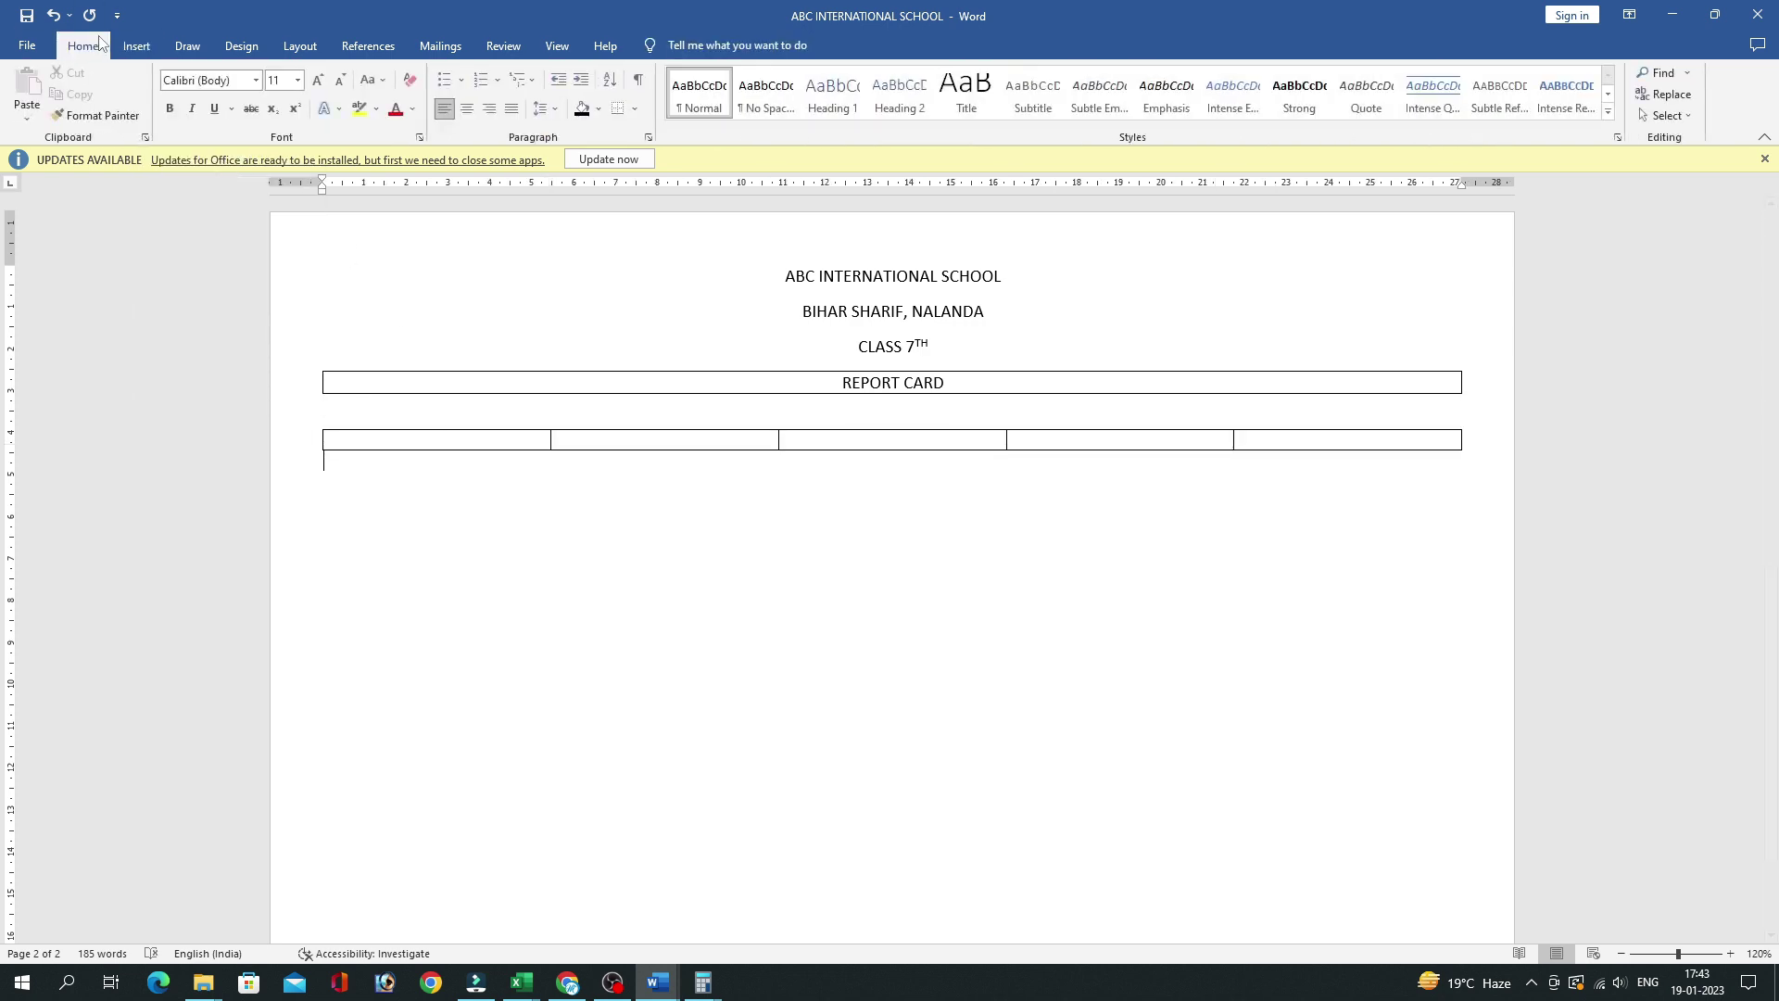
drag(393, 445, 402, 448)
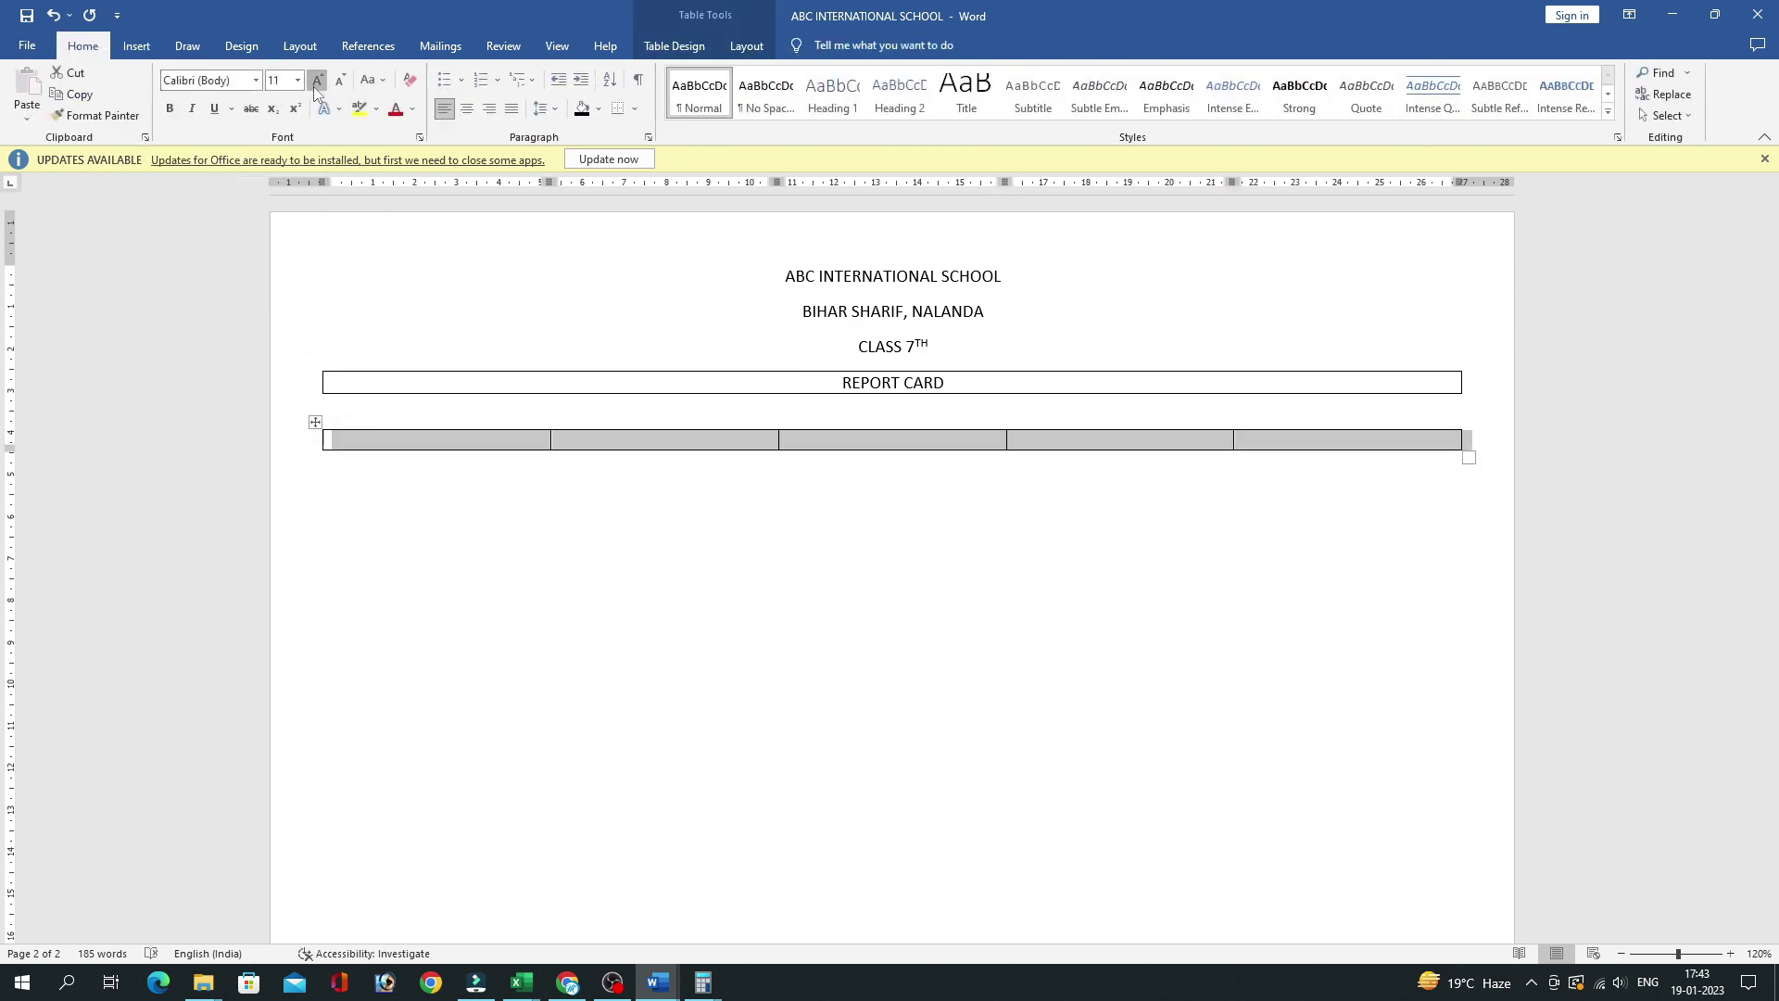
click(402, 449)
ctrl+scroll(575, 449, up, 4)
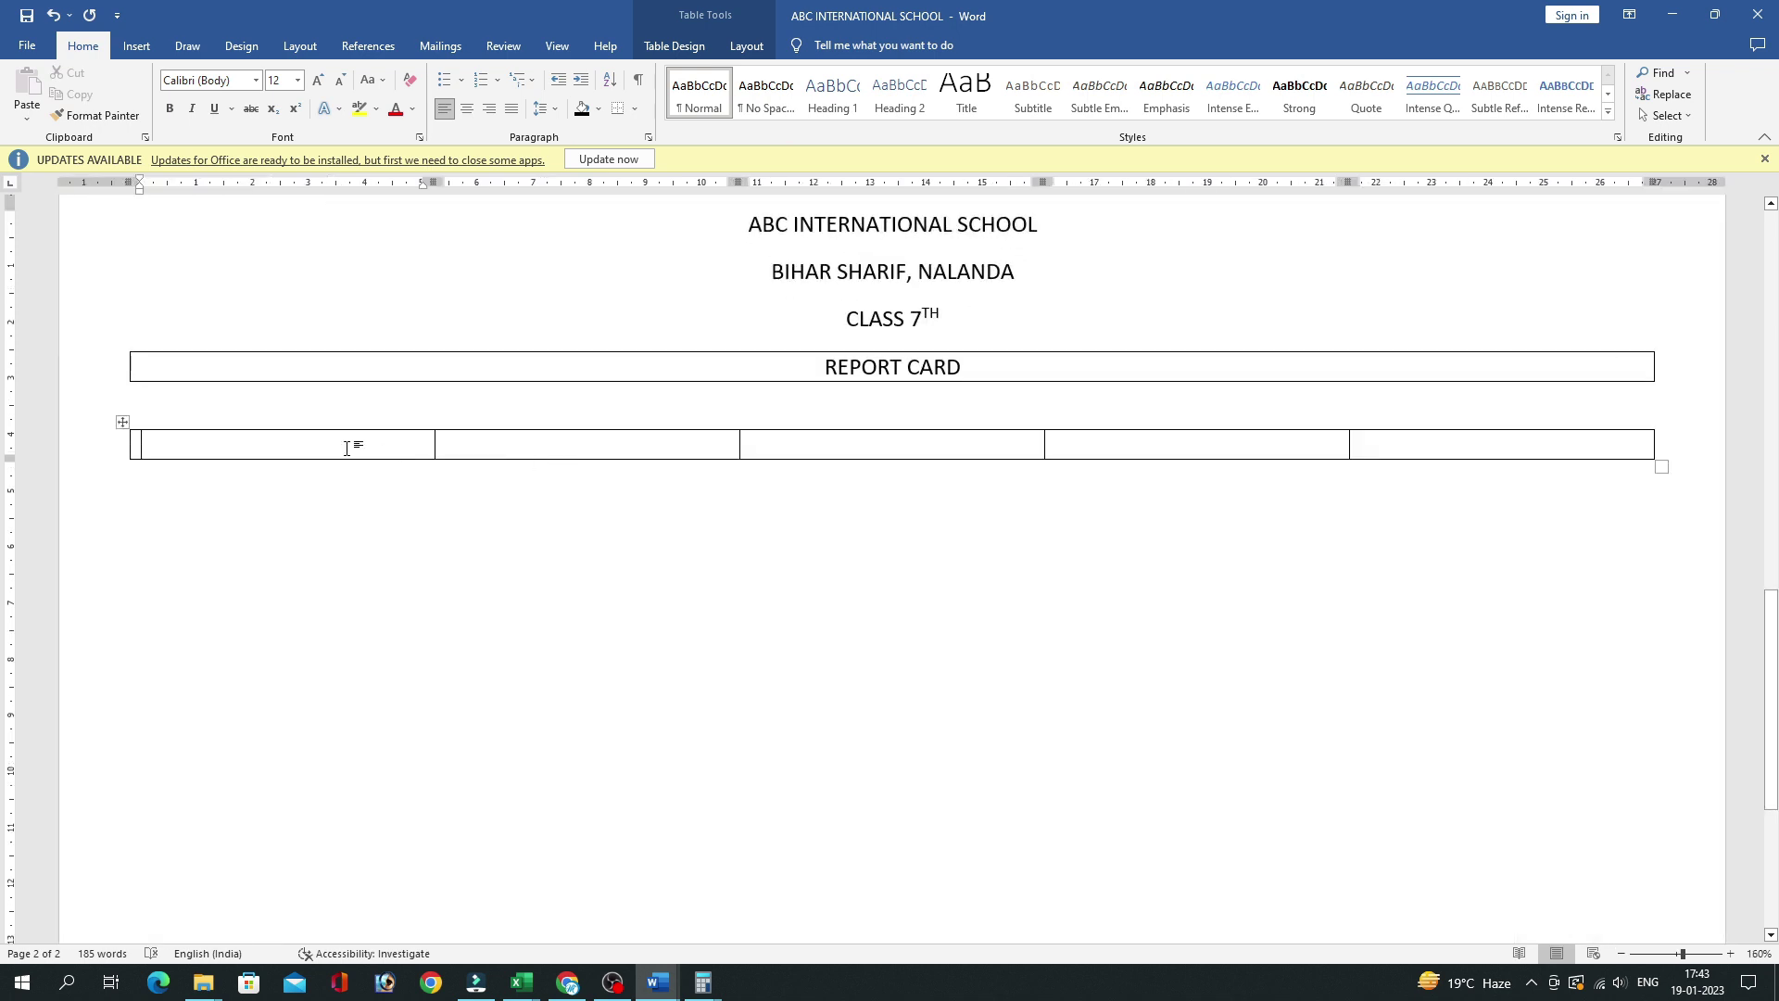
text(Student’s)
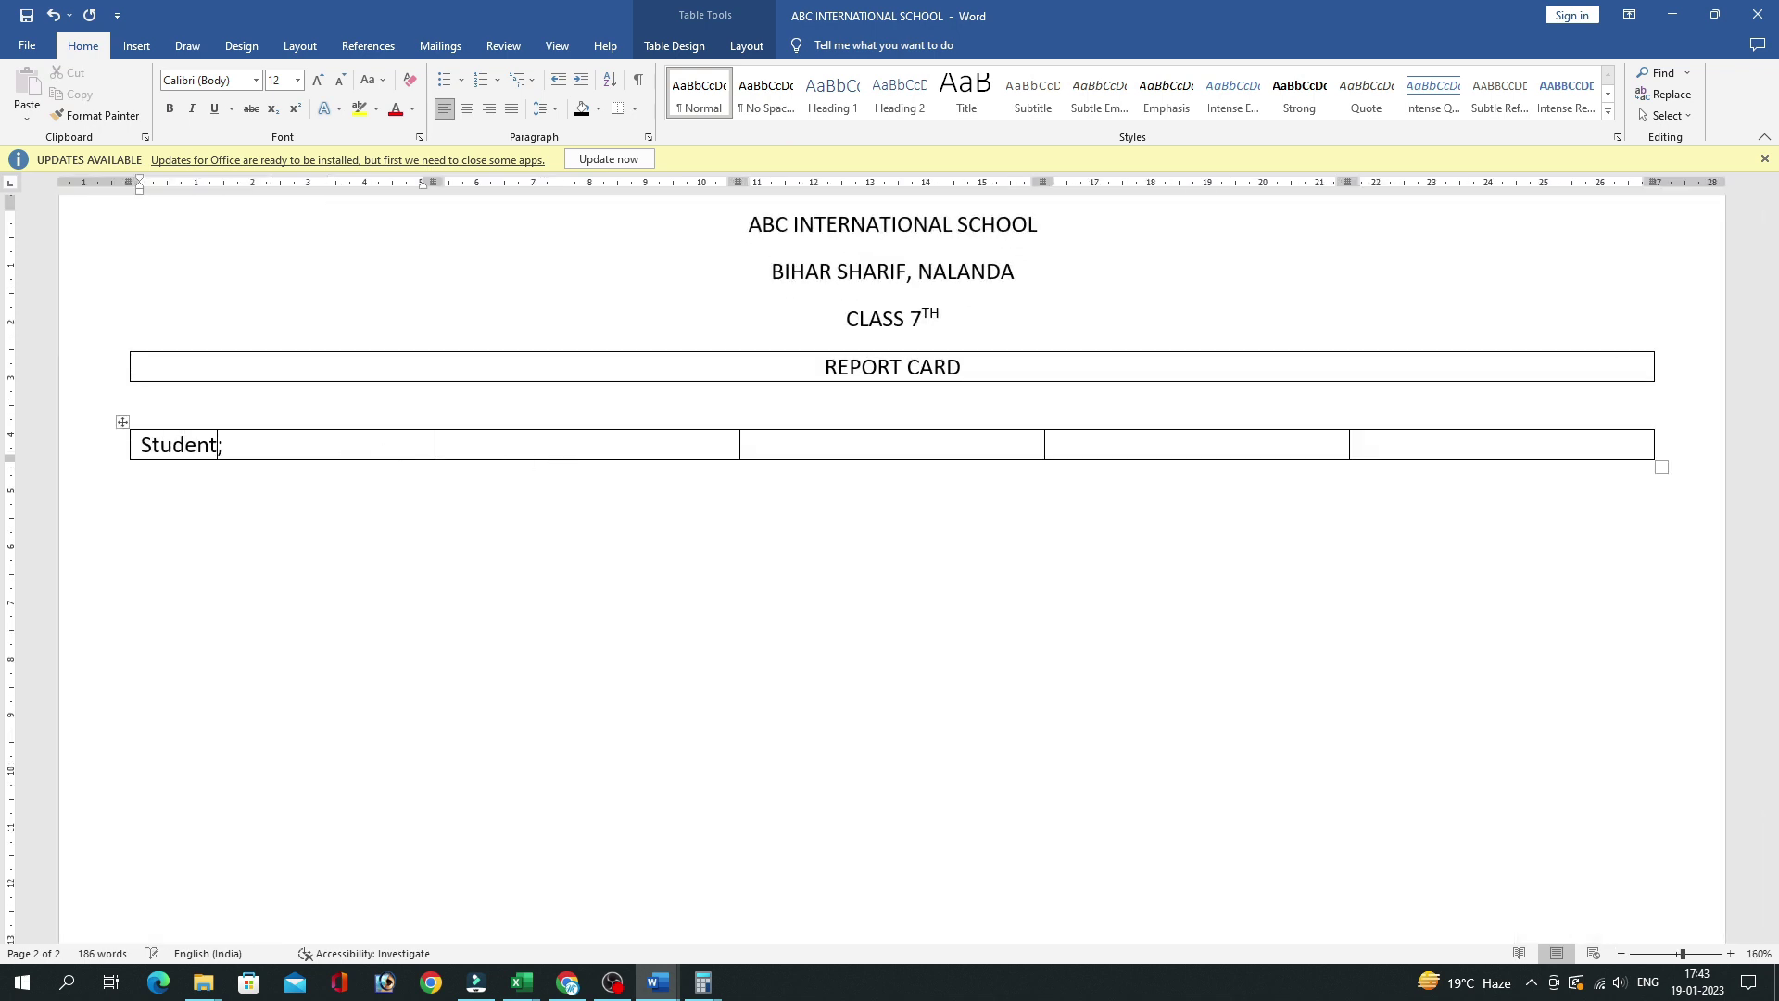
text( Name)
key(Return)
text(KA)
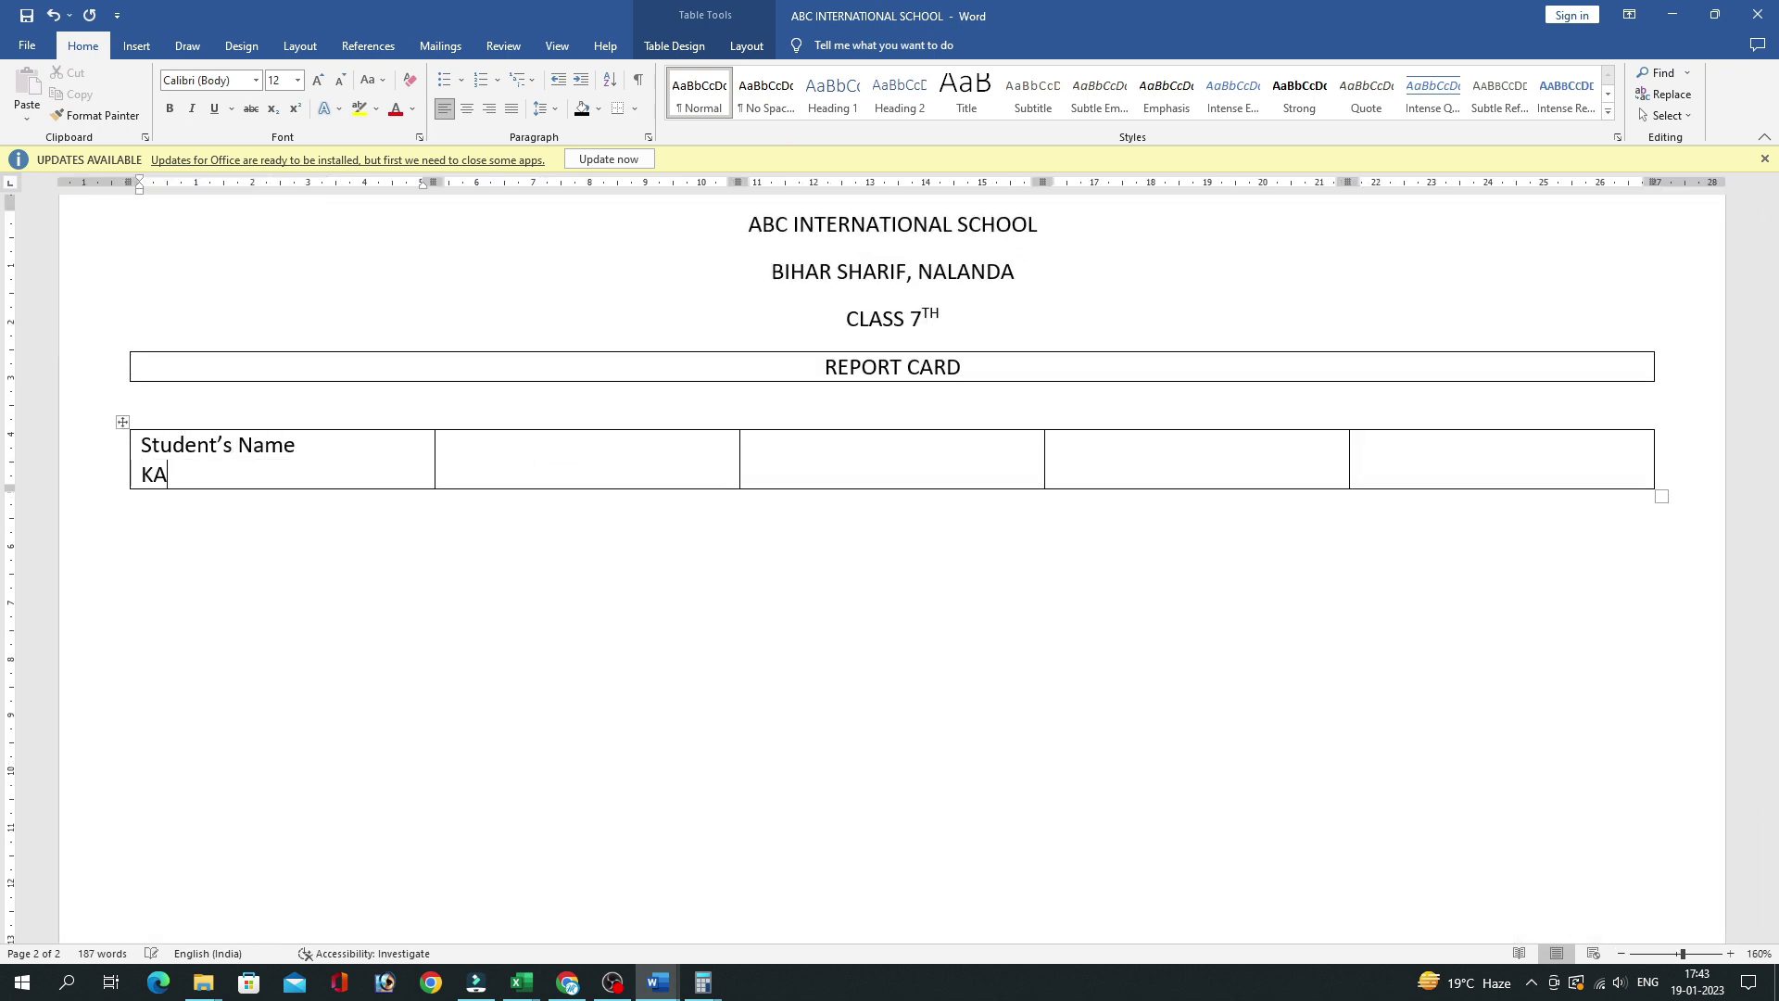
text(USHAL KUMAR)
Enter the father's name in the second cell, correcting typos.
key(Tab)
text(F)
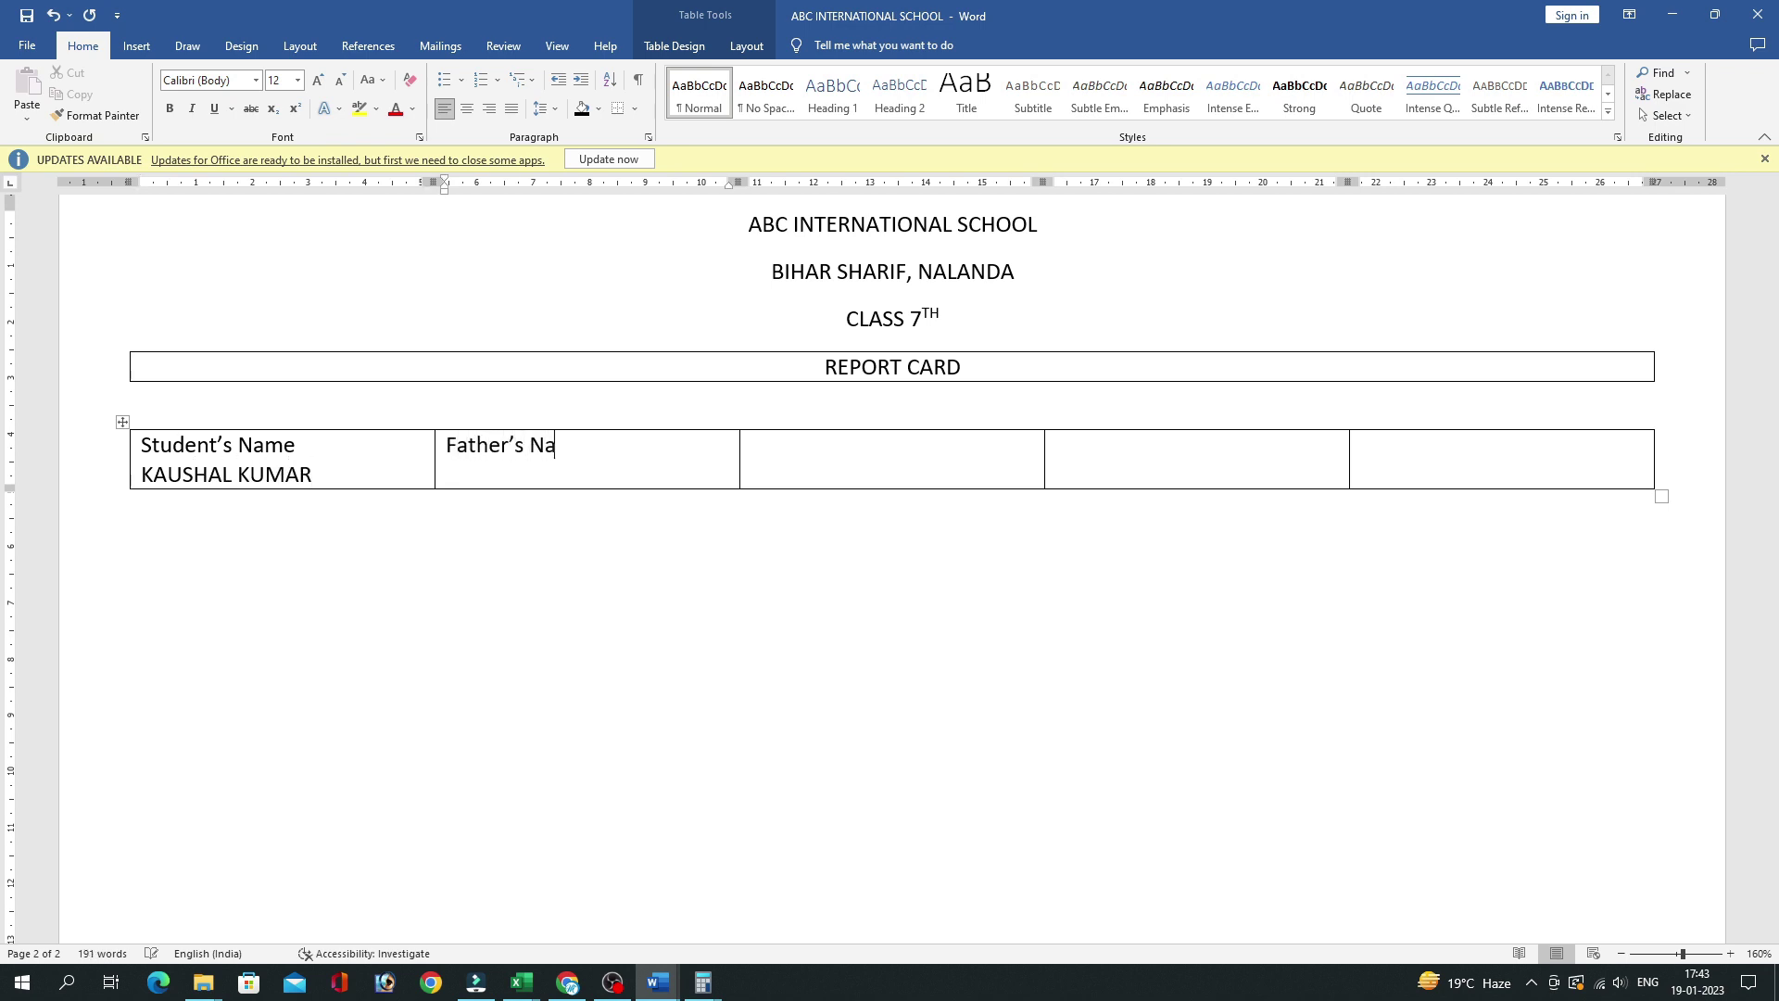
key(BackSpace)
key(BackSpace)
text(M)
text(KARN KU)
key(BackSpace)
key(BackSpace)
key(BackSpace)
text(.KARAN SHARMA)
Fill the third and fourth cells with DOB and Sr.No labels and their values.
key(Tab)
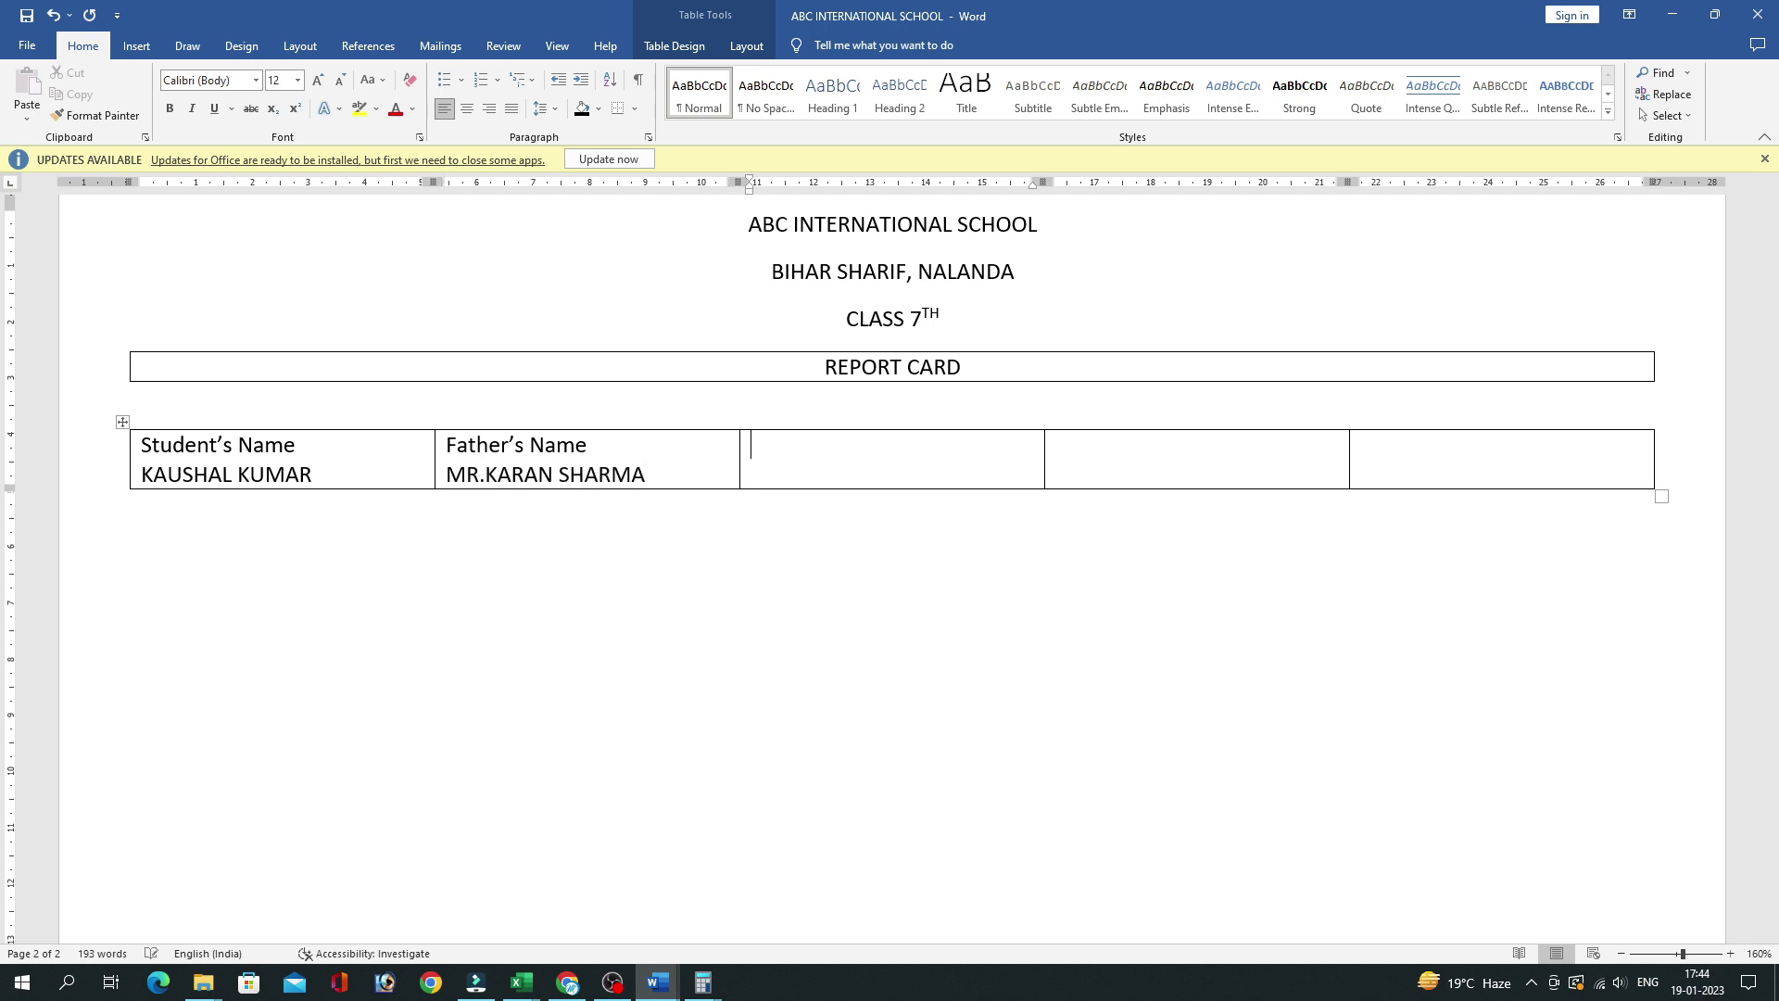
text(DOB)
key(Return)
key(BackSpace)
text(04-12-2008)
key(Tab)
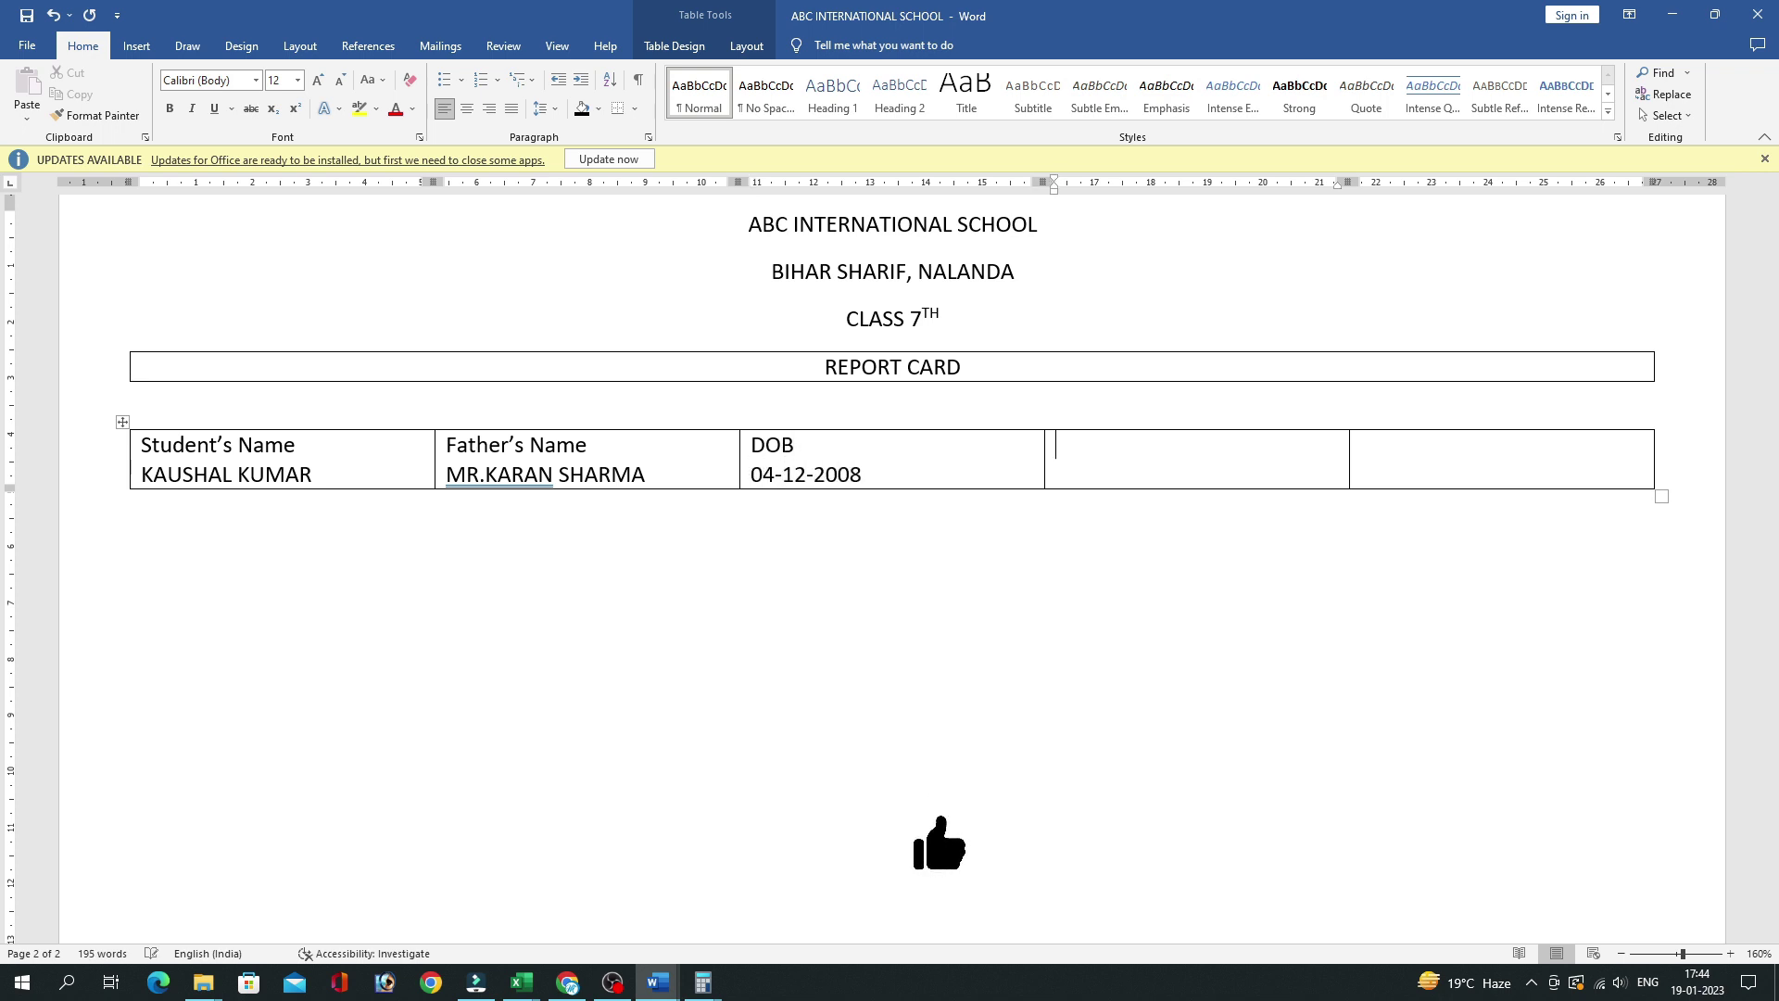
text(Sr.No)
key(Return)
text(125)
Label the last cell Admission No, undo the accidental extra row, and move below the table.
key(Tab)
text(Admis)
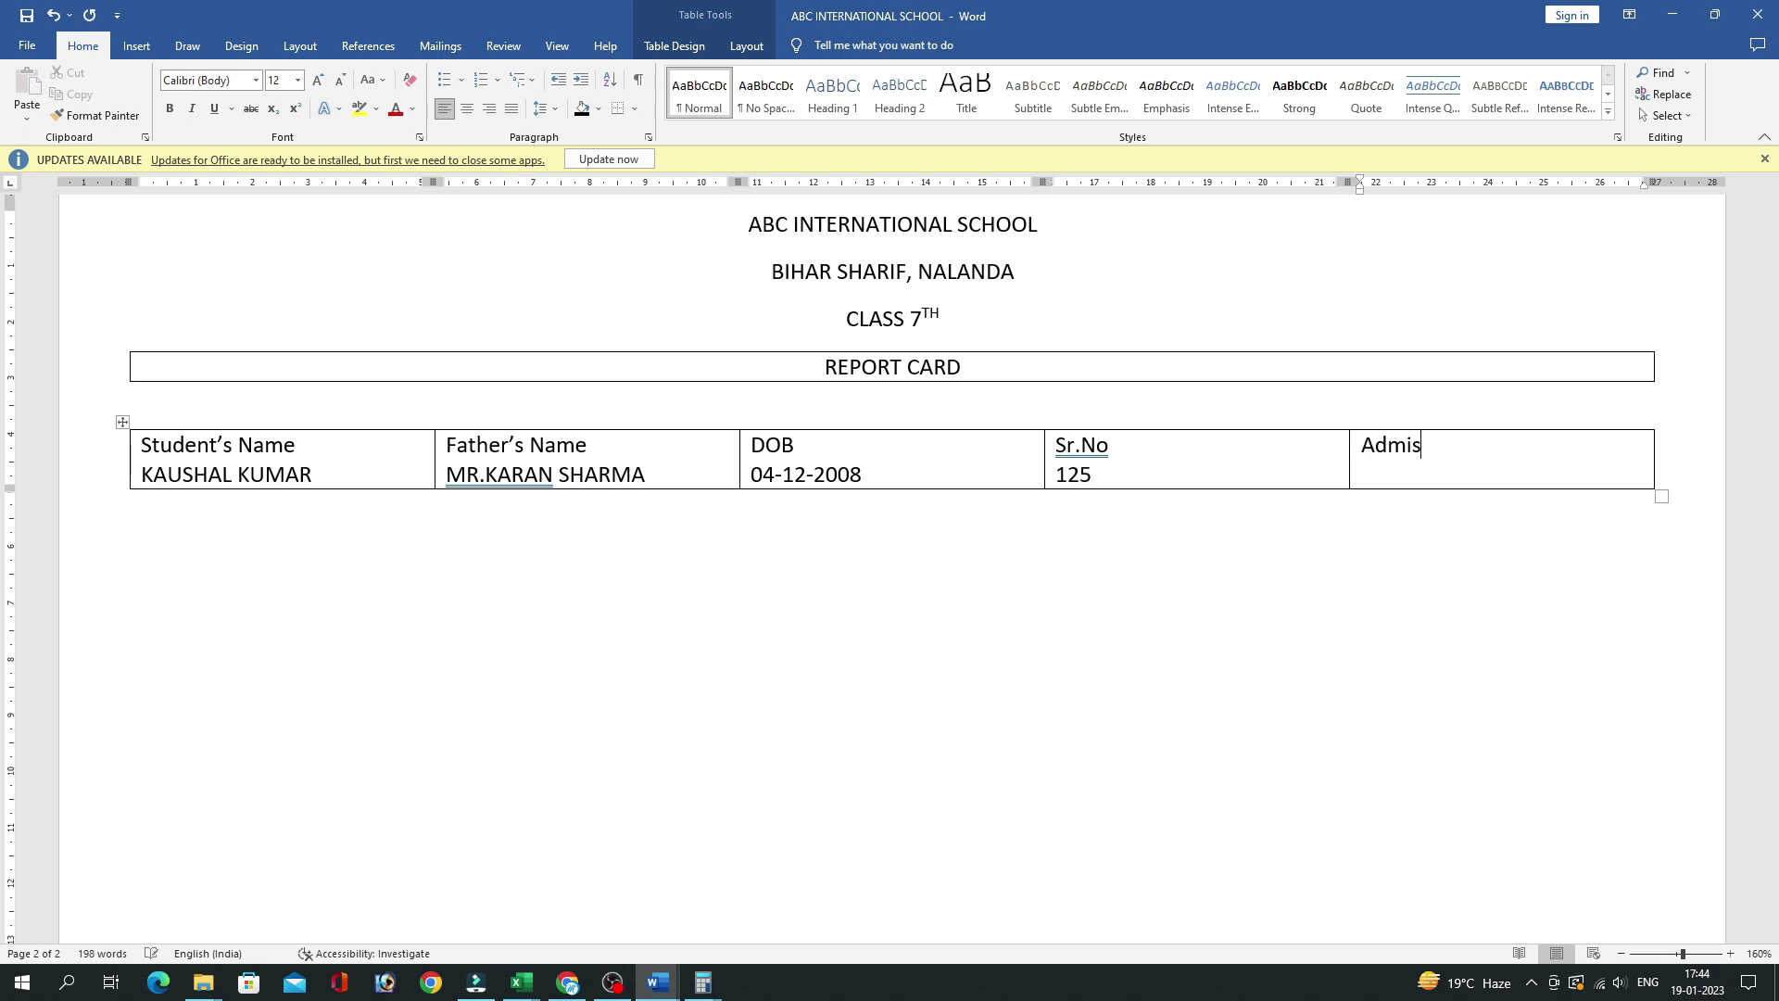
text(son)
key(BackSpace)
key(BackSpace)
text(ion)
key(Tab)
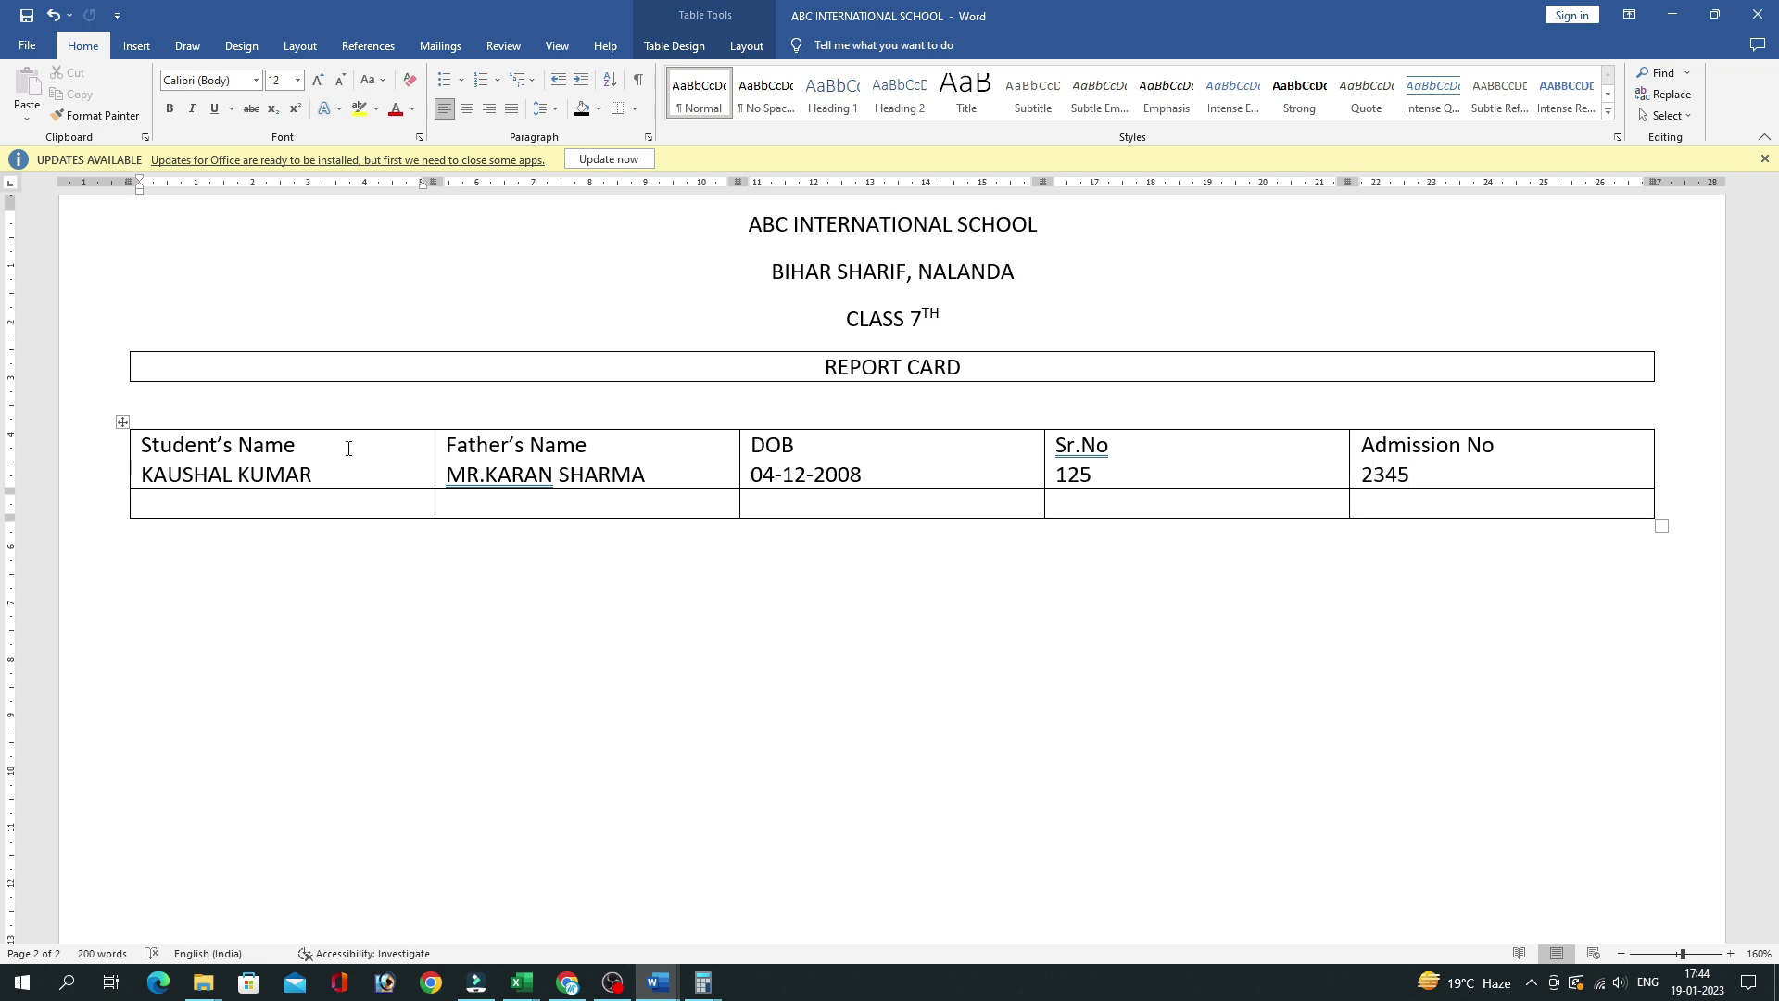
key(ctrl+z)
scroll(731, 286, down, 3)
click(140, 322)
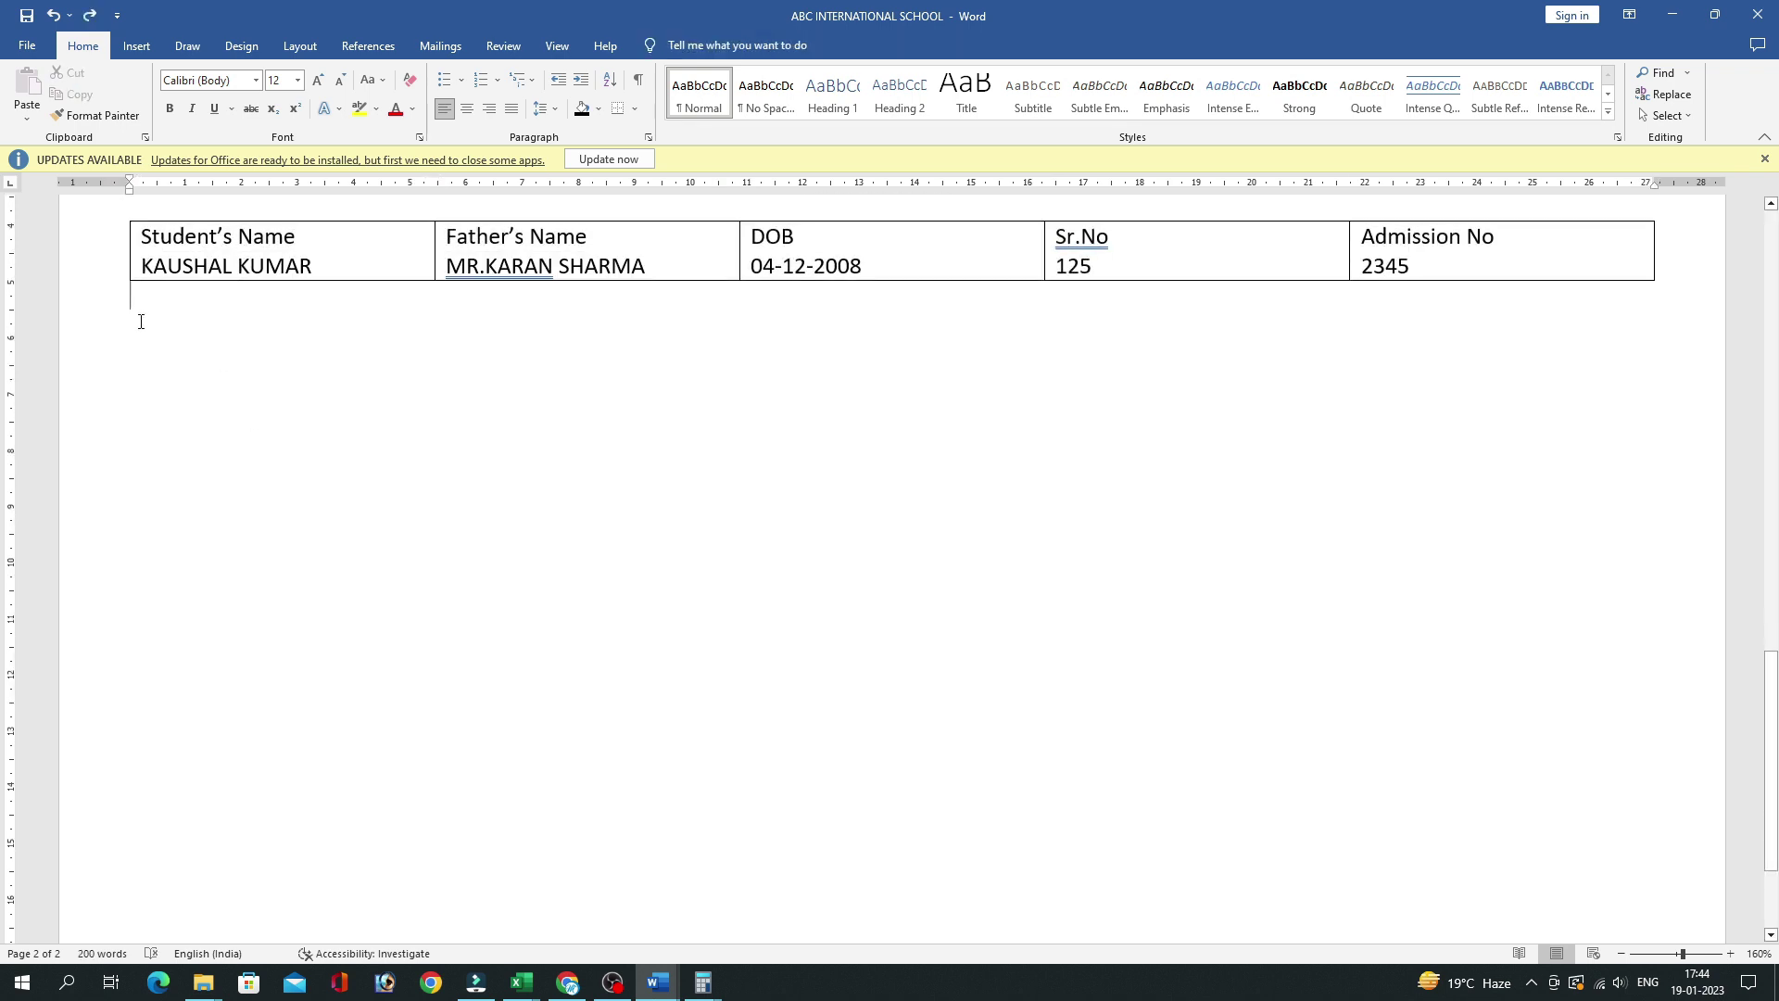
Insert a 13-column, 12-row table below the details table.
click(136, 46)
click(158, 92)
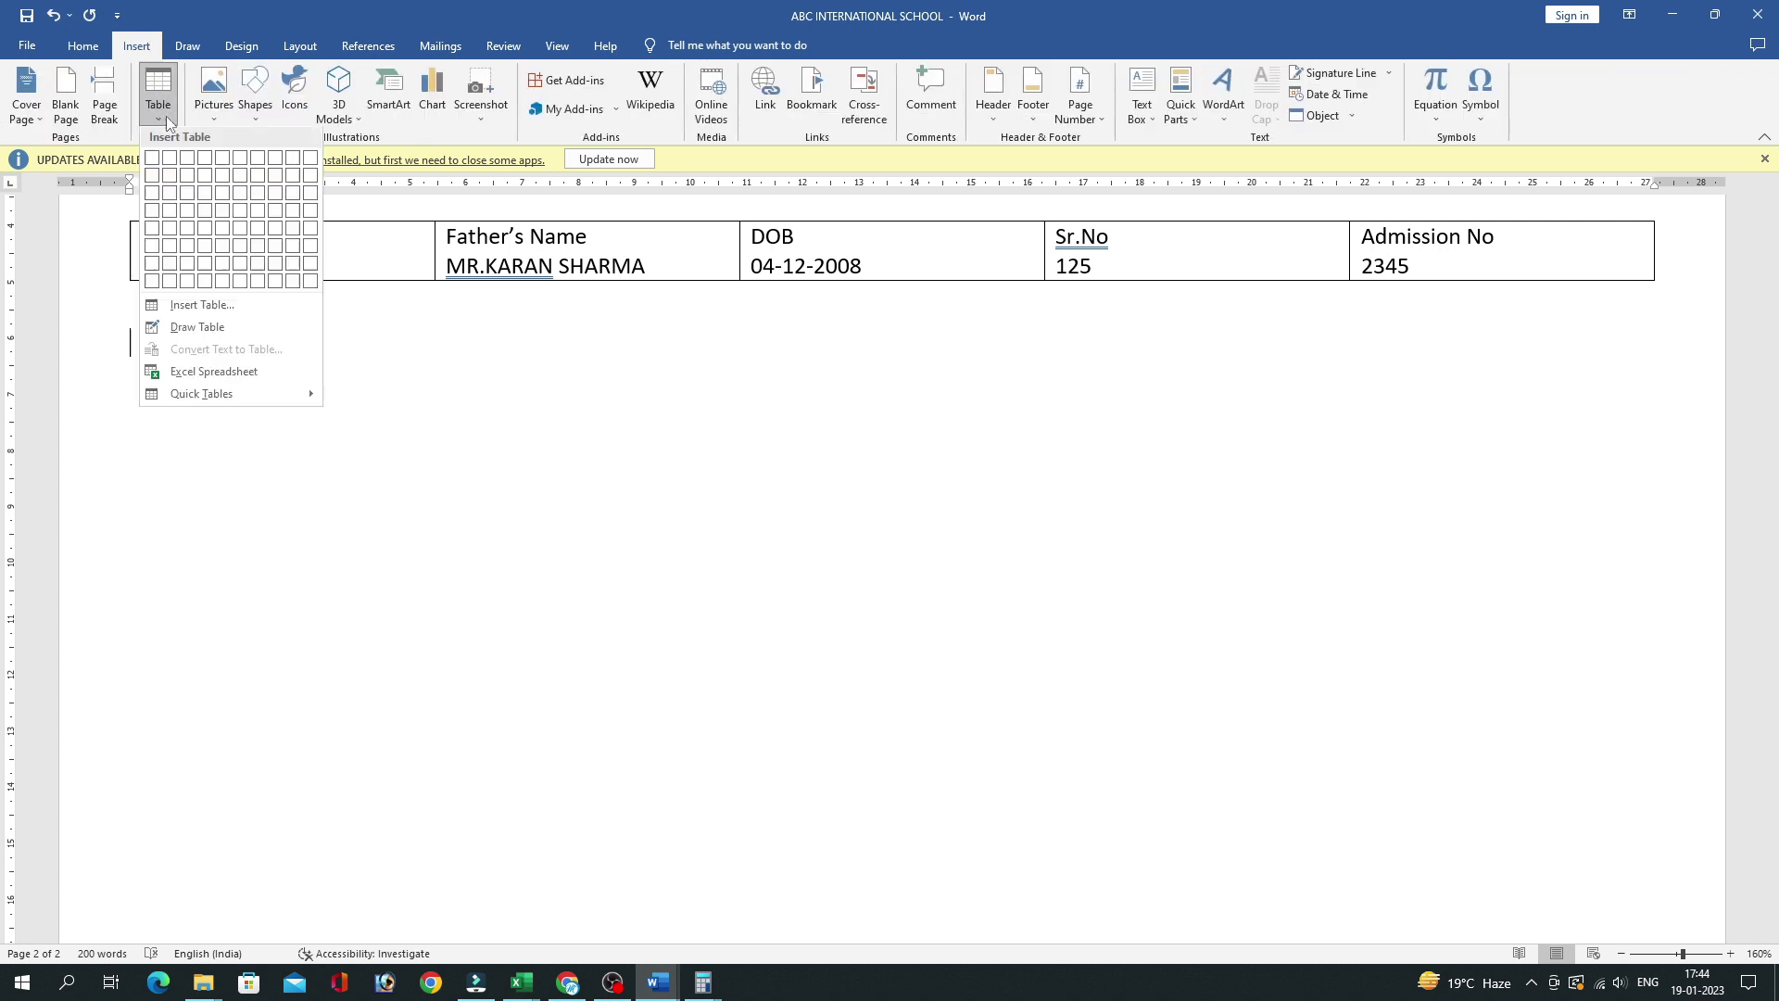
click(200, 306)
click(956, 405)
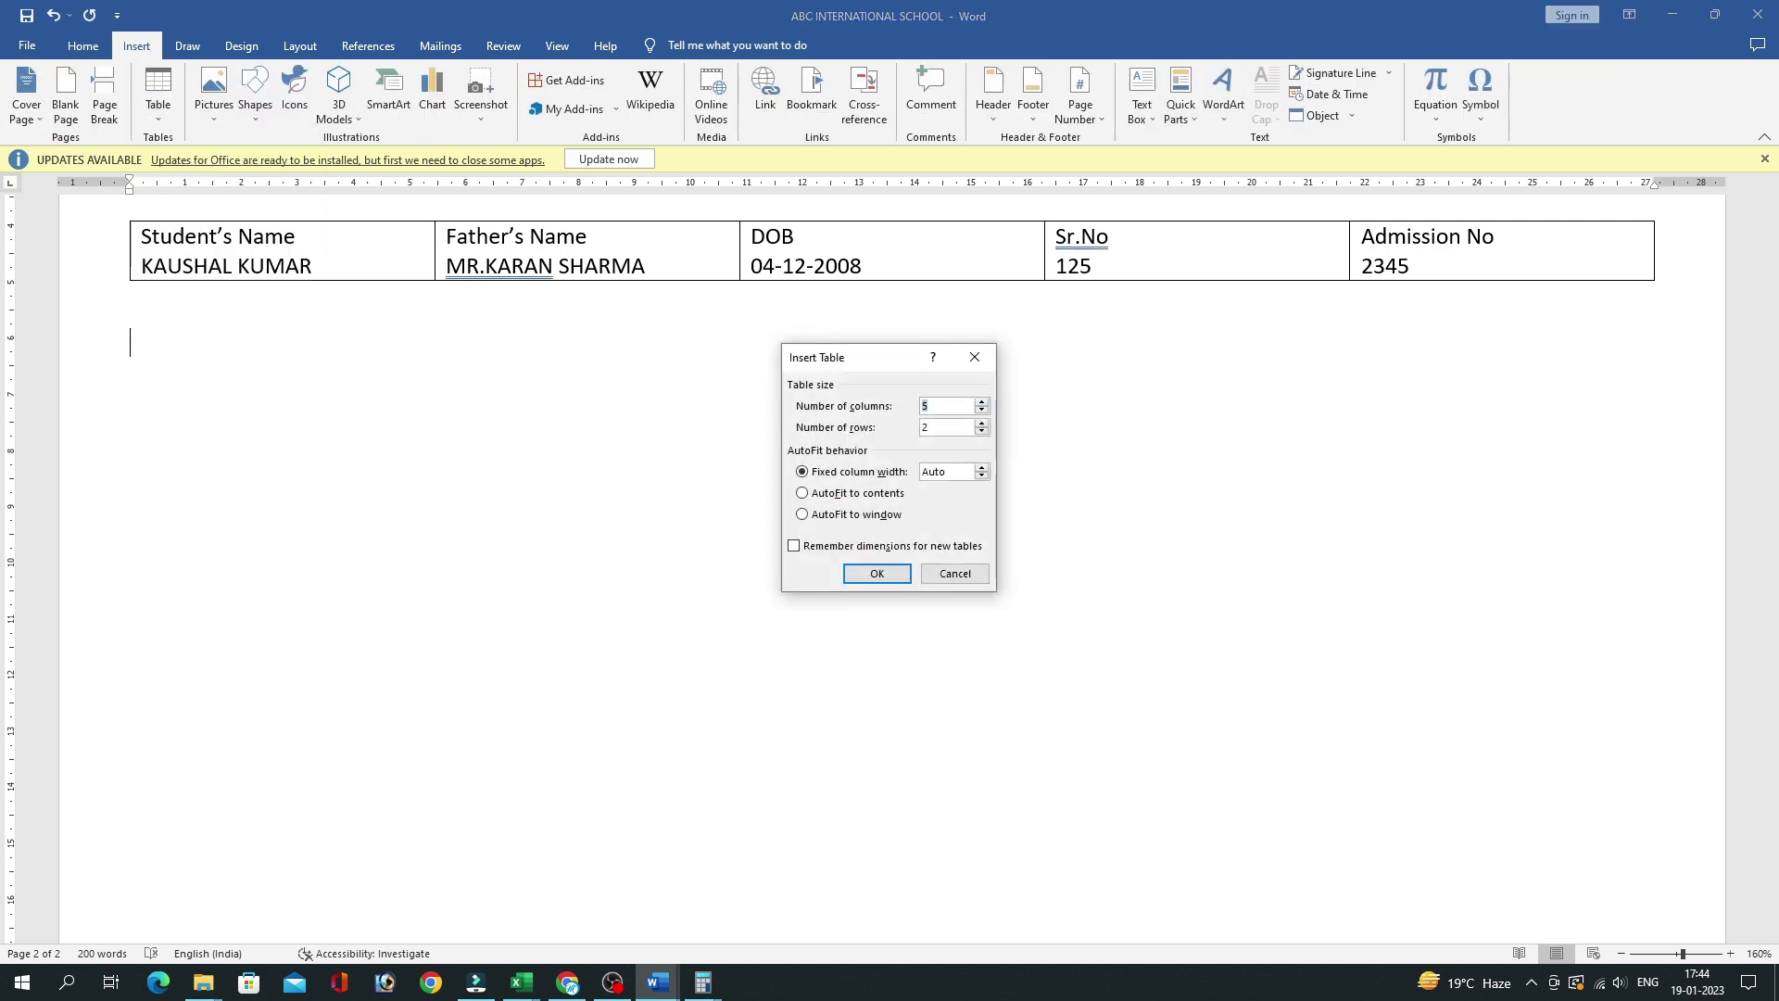
text(12)
key(Return)
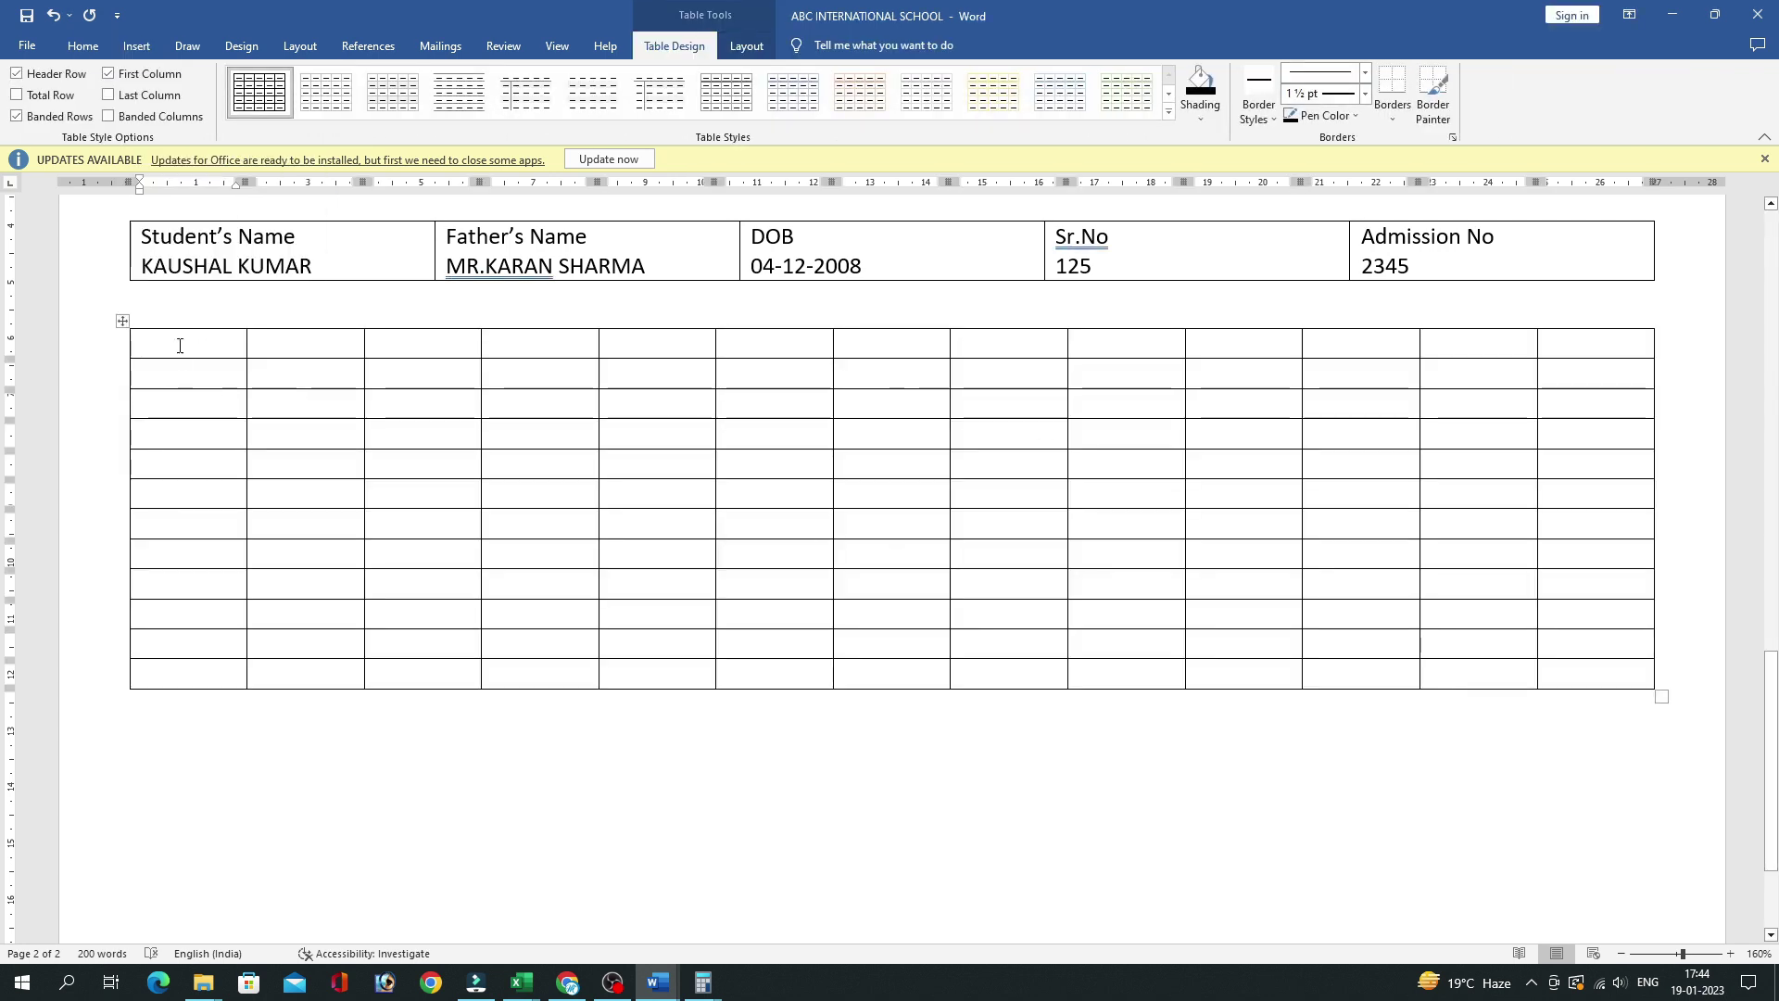
Type Subject in the first cell and select the two cells beside it.
text(Subjc)
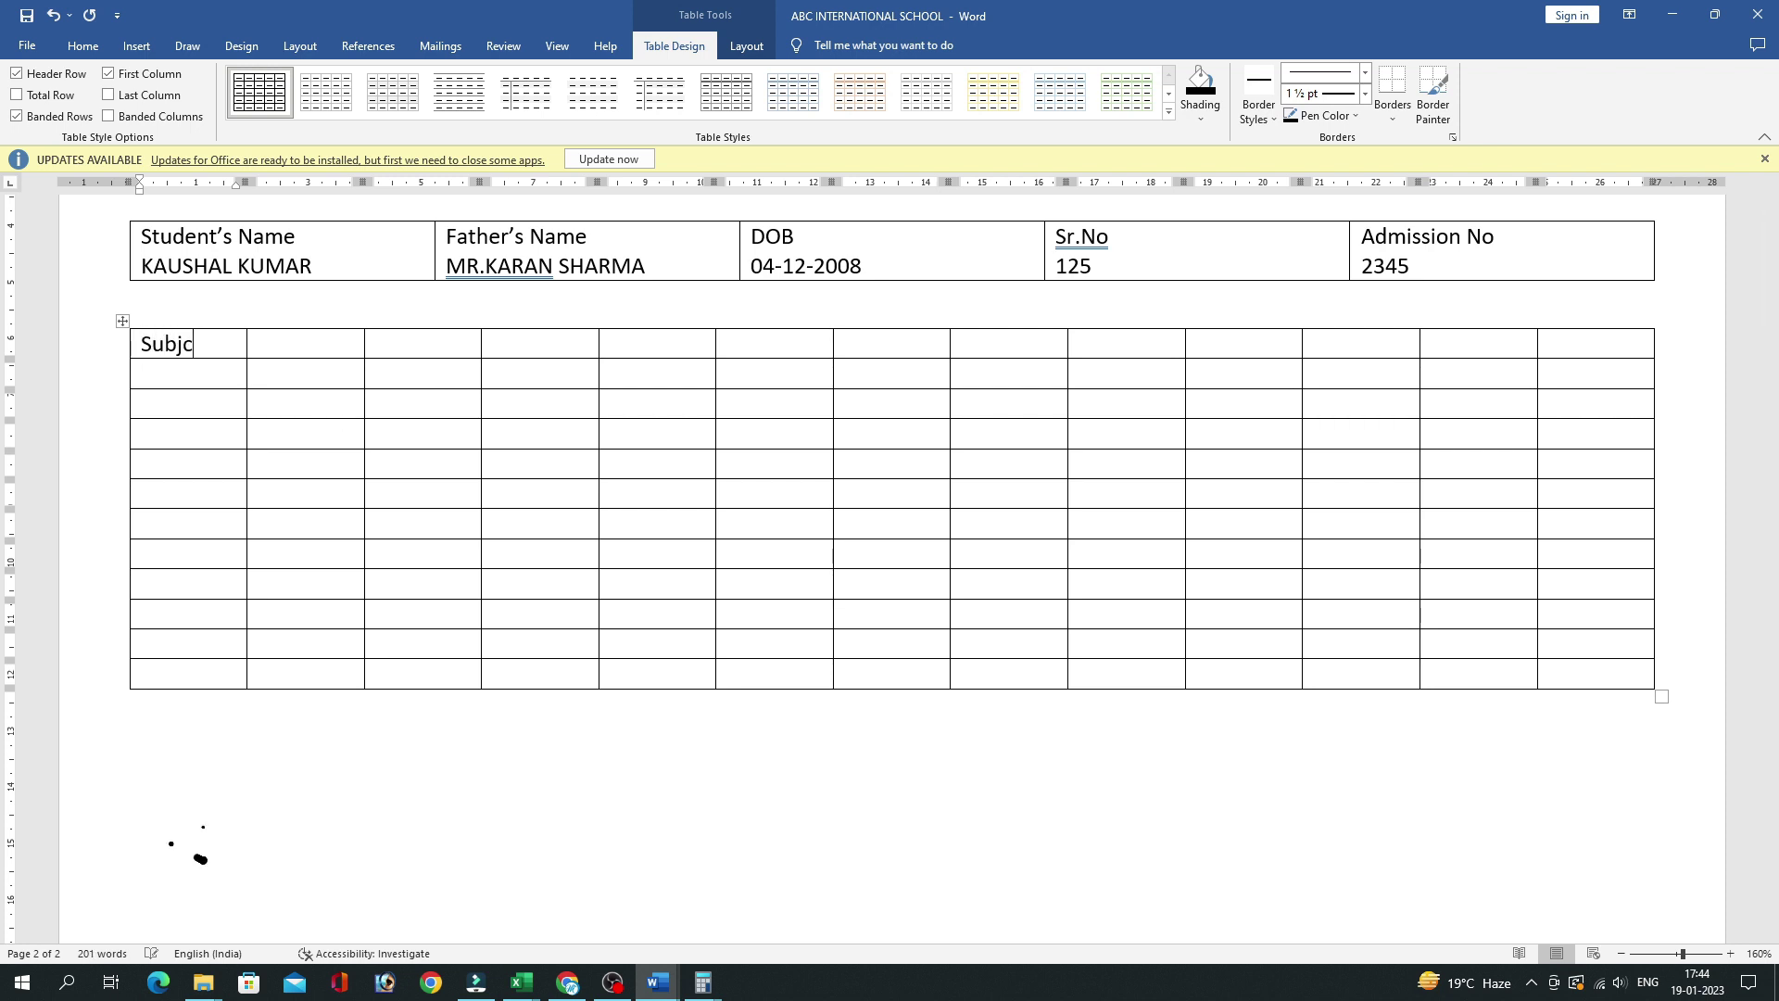
key(BackSpace)
text(ect)
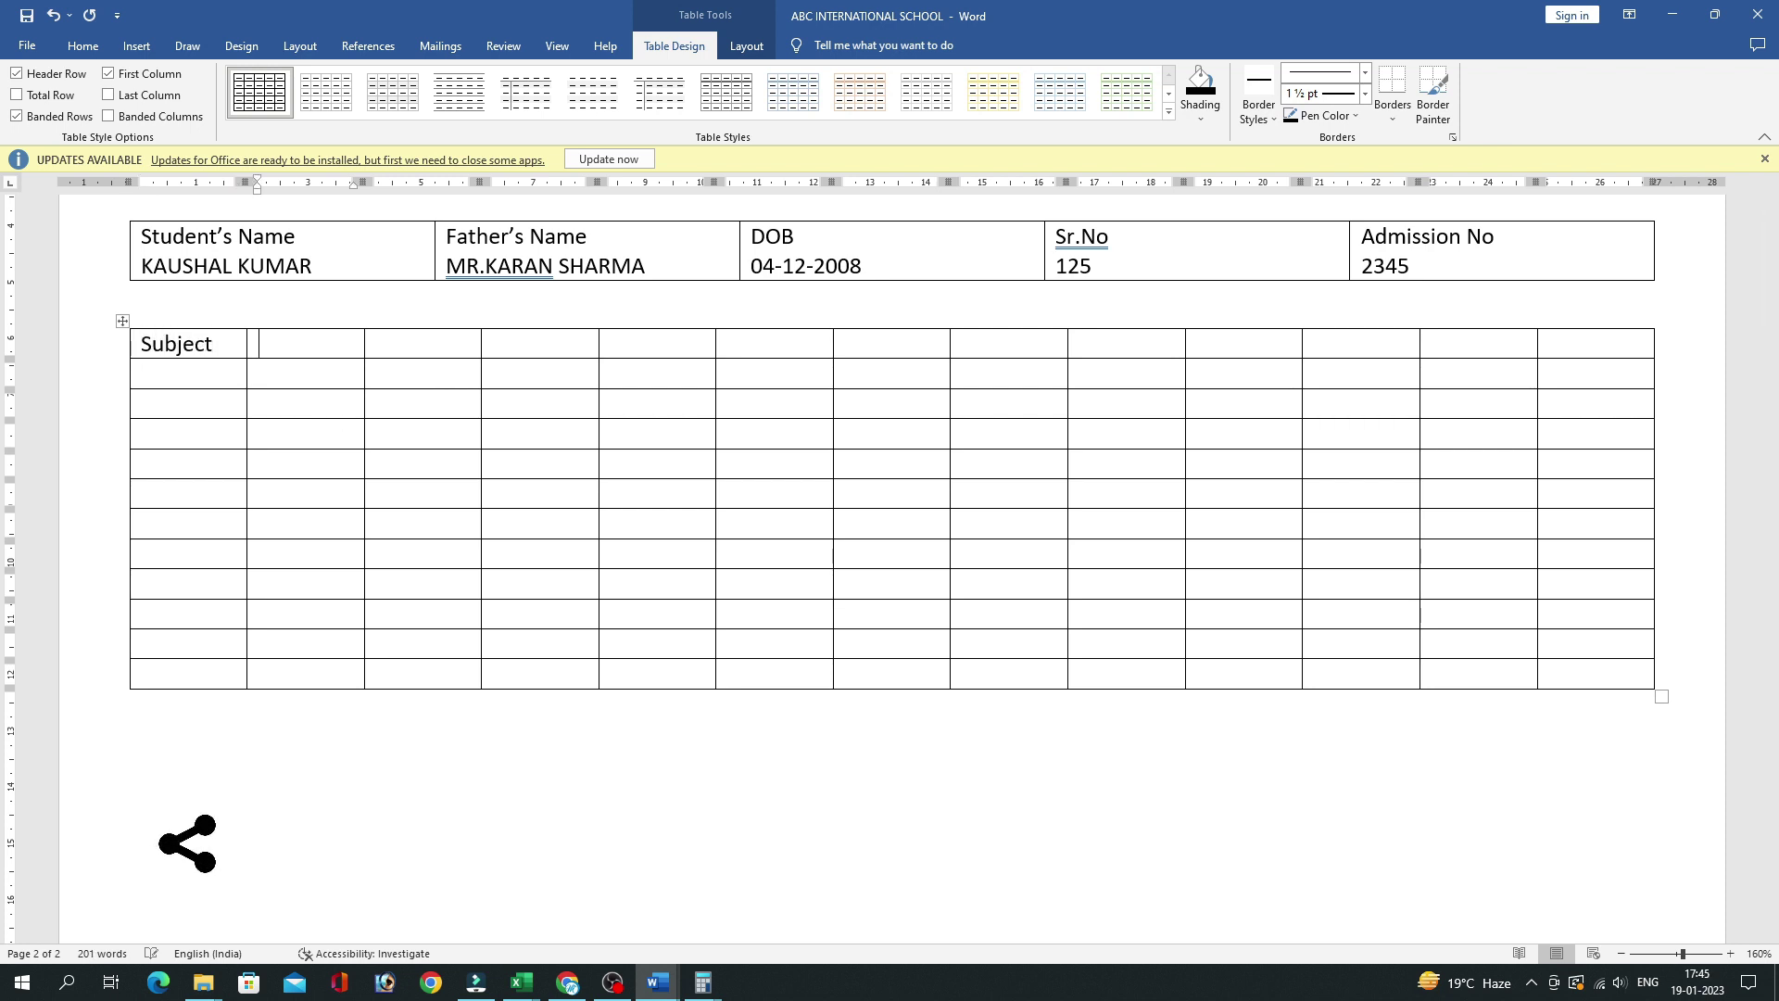
key(shift+Right)
key(shift+Right)
Merge the first header pair and label it I Terms.
right_click(306, 343)
click(370, 527)
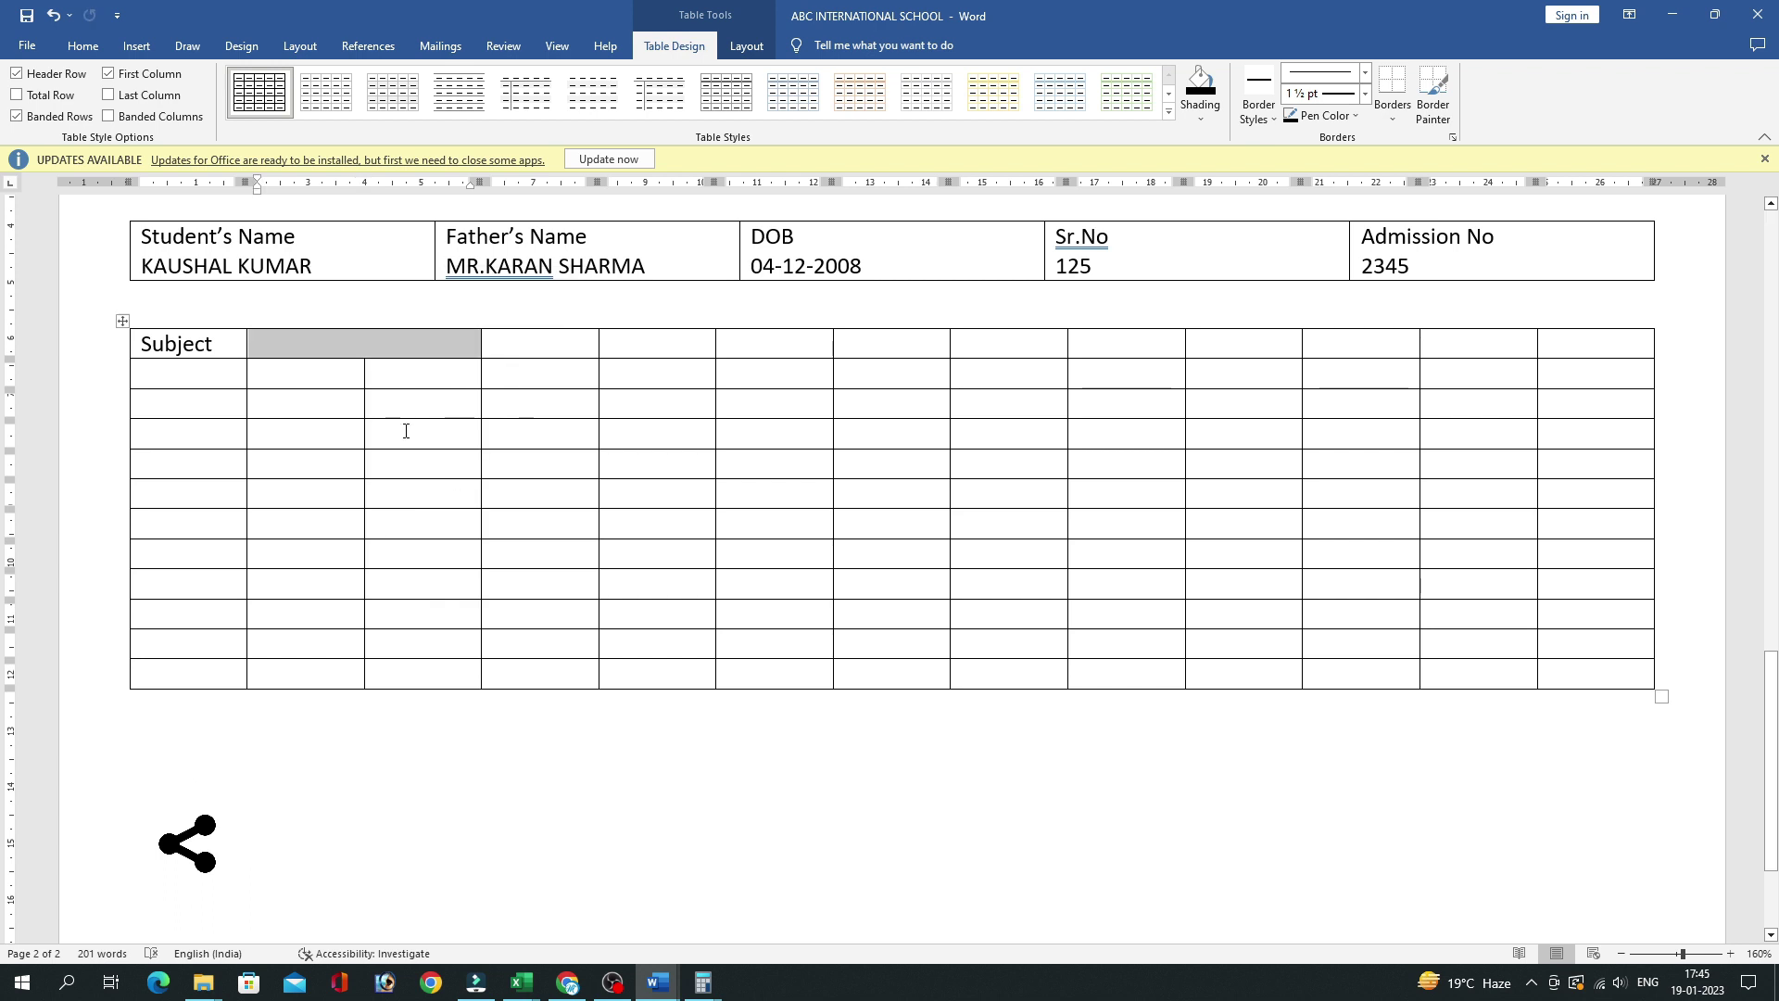
text(I Term)
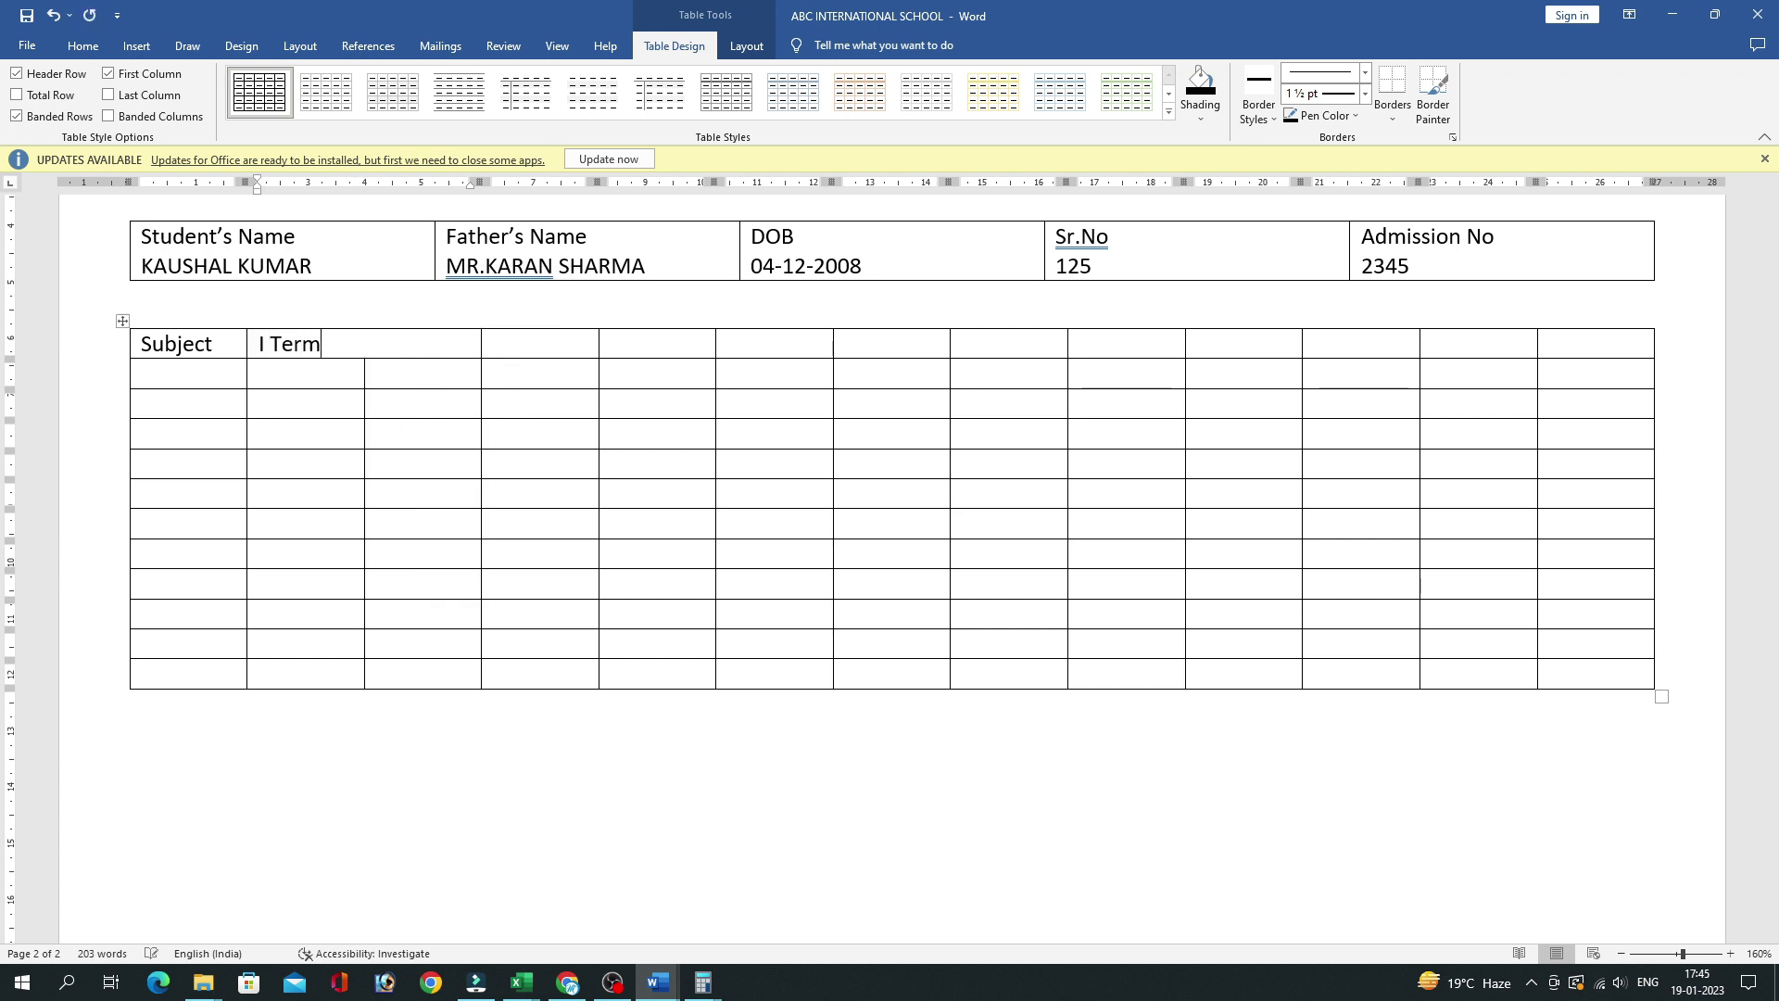
text(s)
Merge the next two header cells and label them II Terms.
key(Tab)
key(shift+Right)
key(shift+Right)
key(alt+h)
key(Escape)
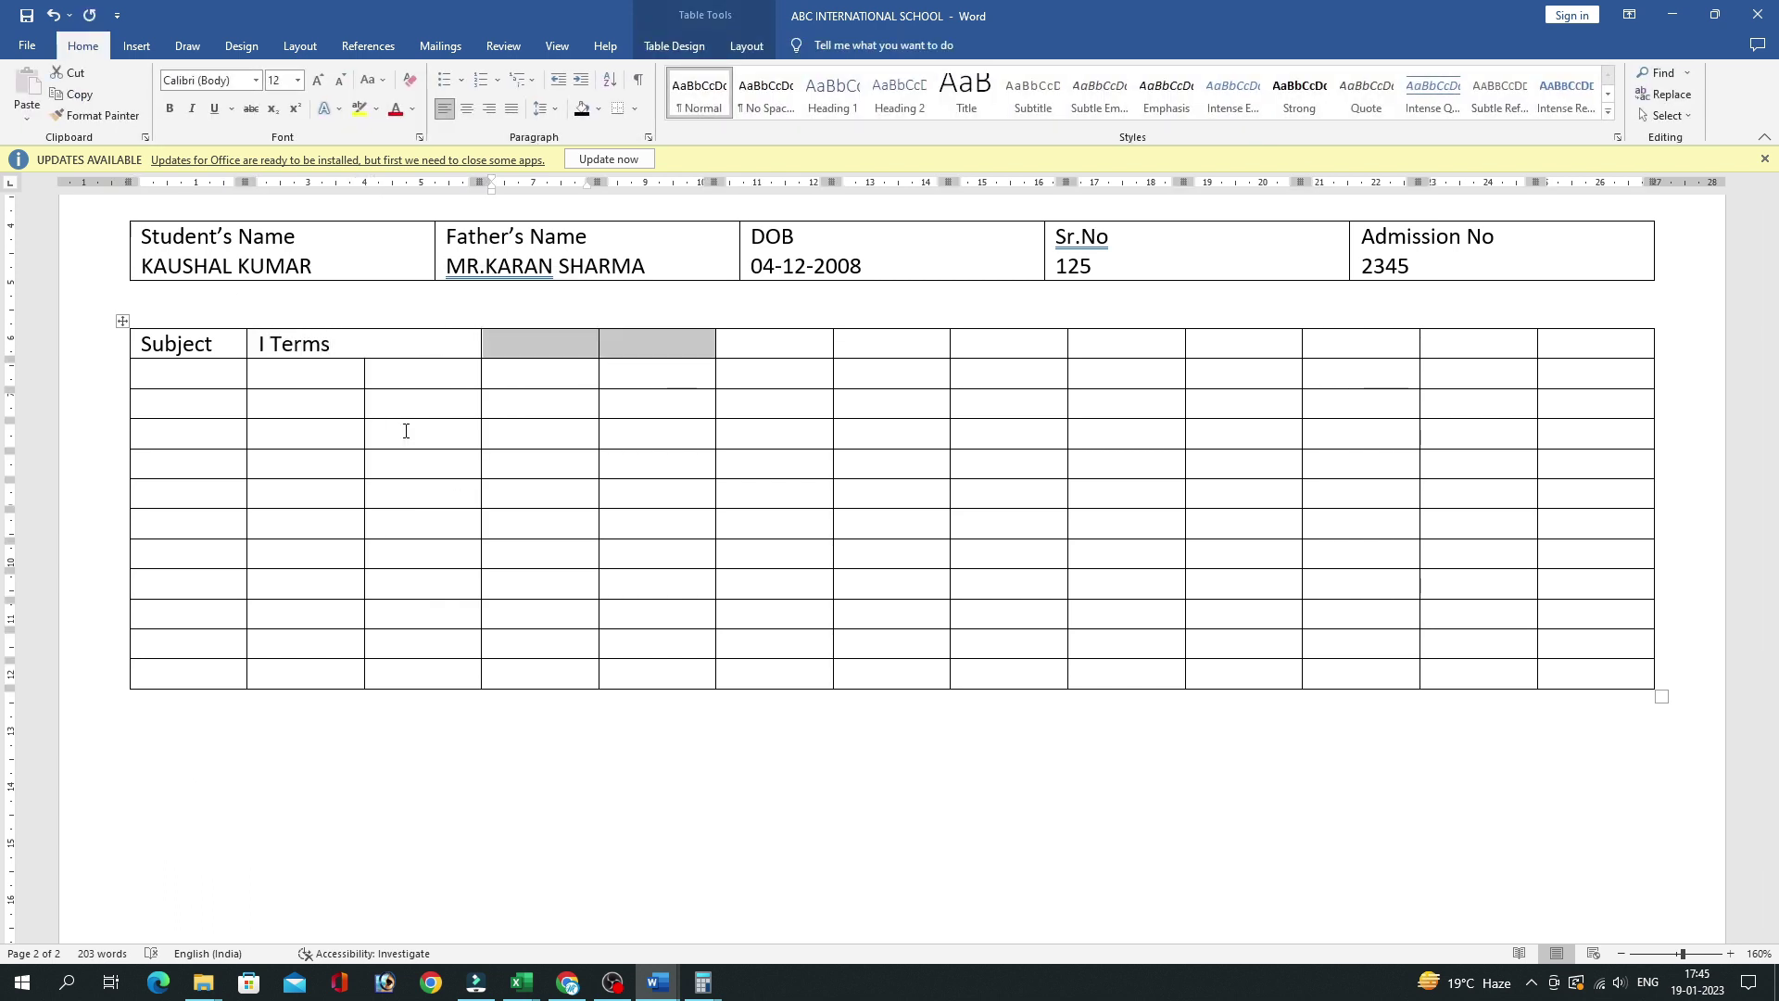
key(shift+F10)
key(Down)
key(Down)
key(Down)
key(Down)
key(Return)
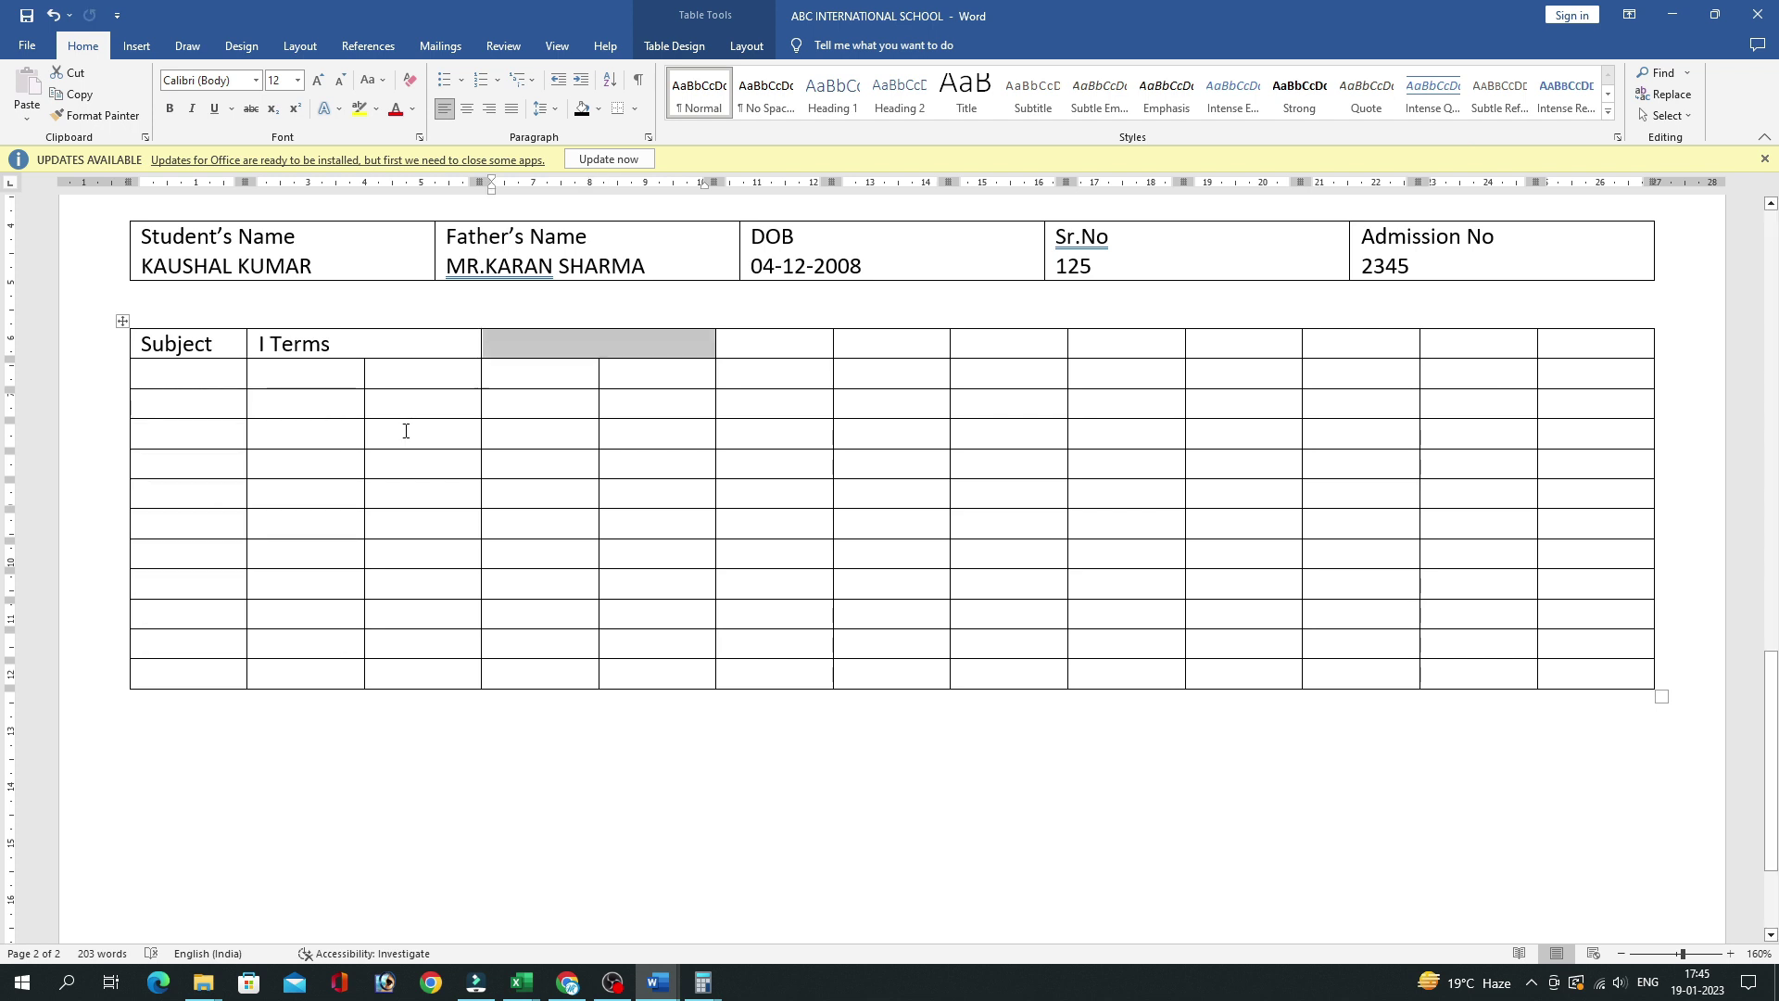
text(II Terms)
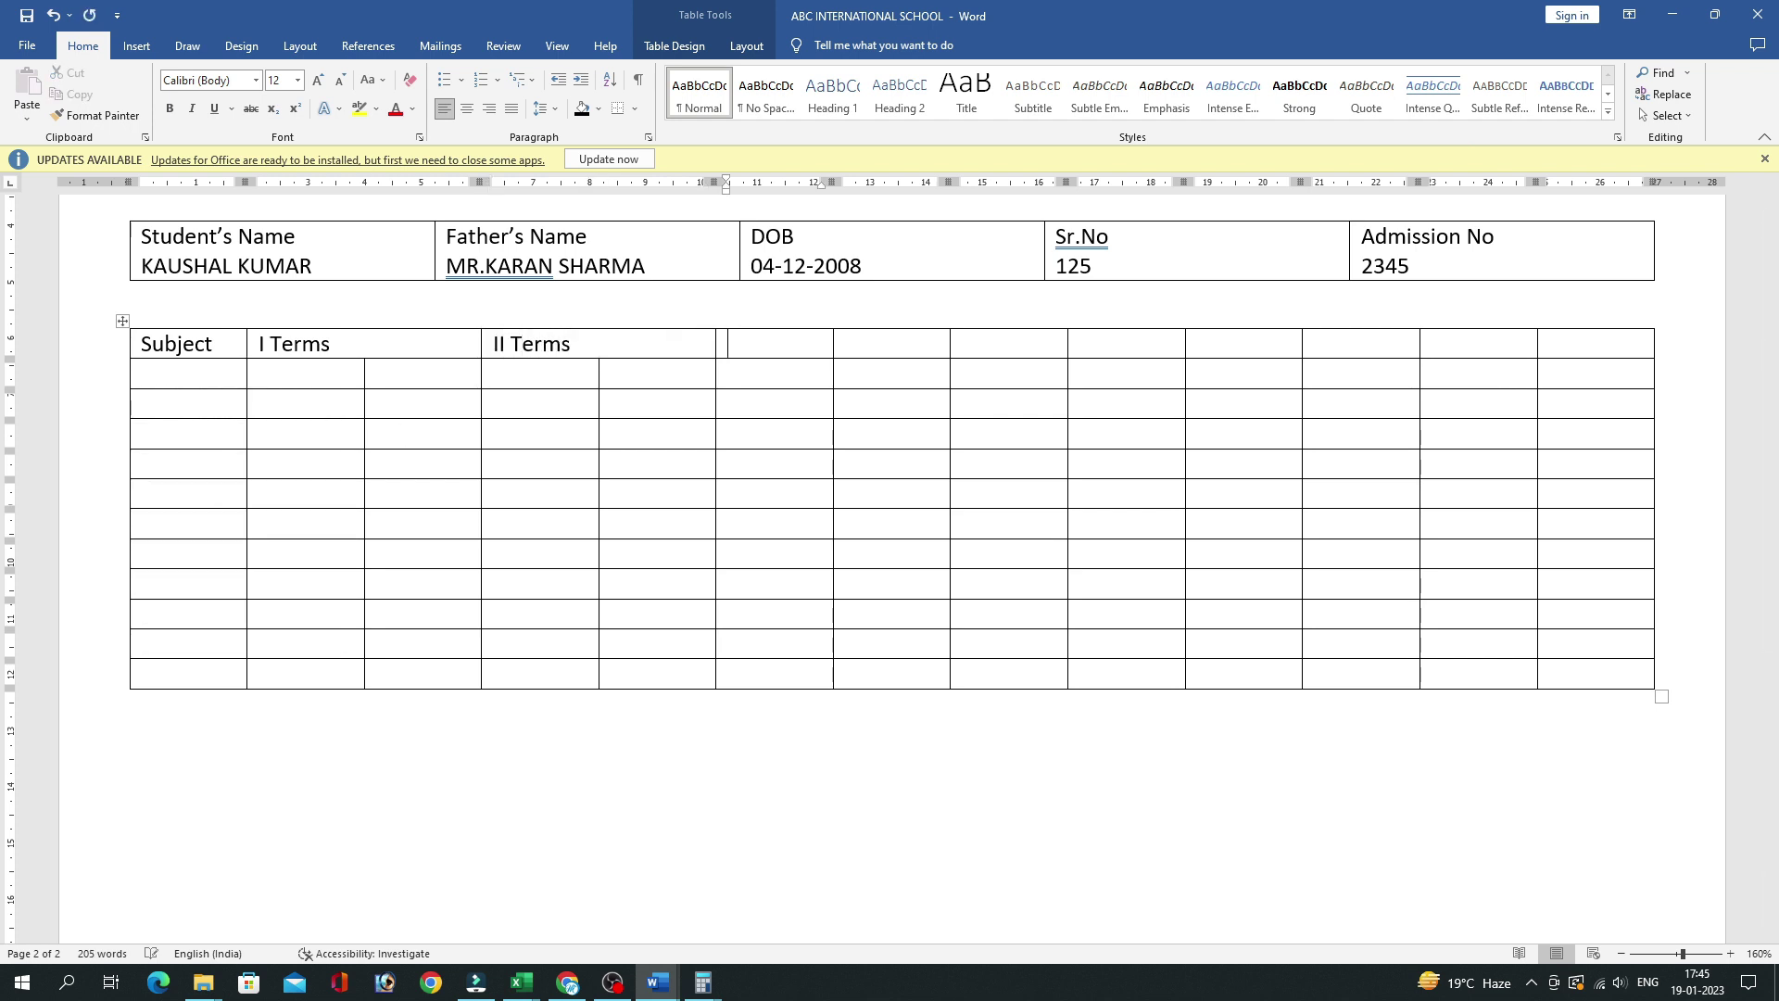
Merge the following header pair and label it III Terms.
key(Tab)
key(shift+Right)
key(shift+F10)
key(Down)
key(Down)
key(Down)
key(Return)
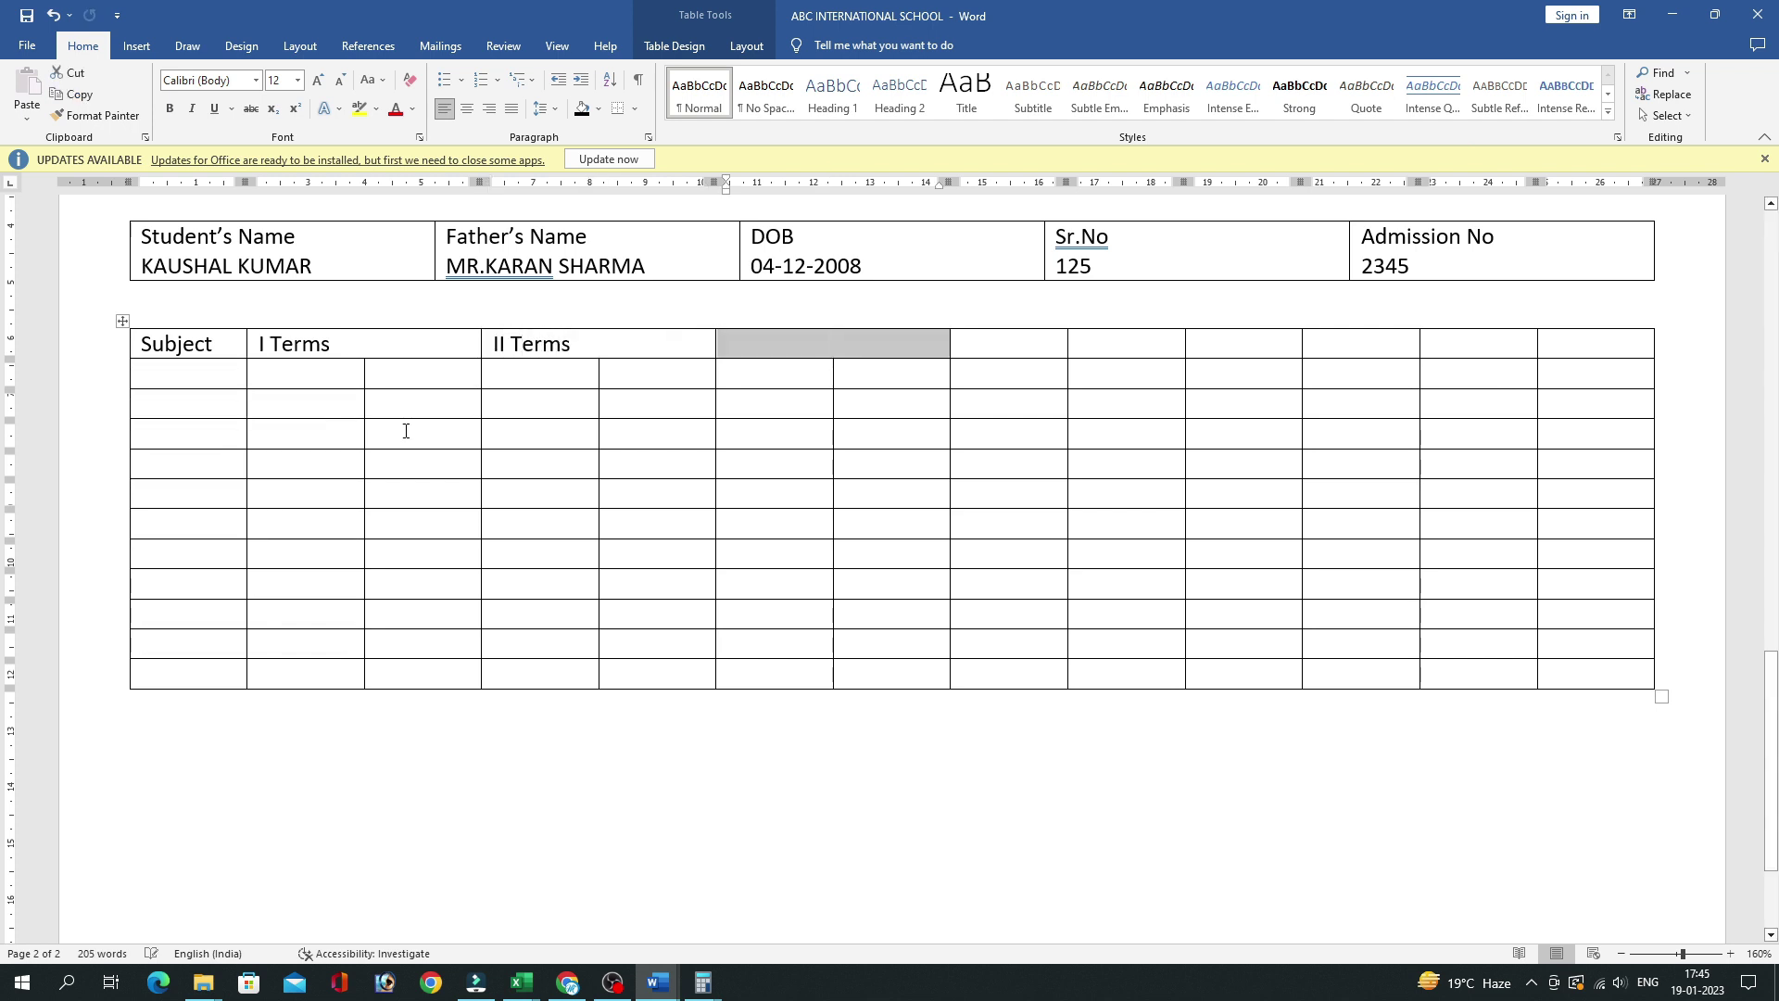
click(822, 349)
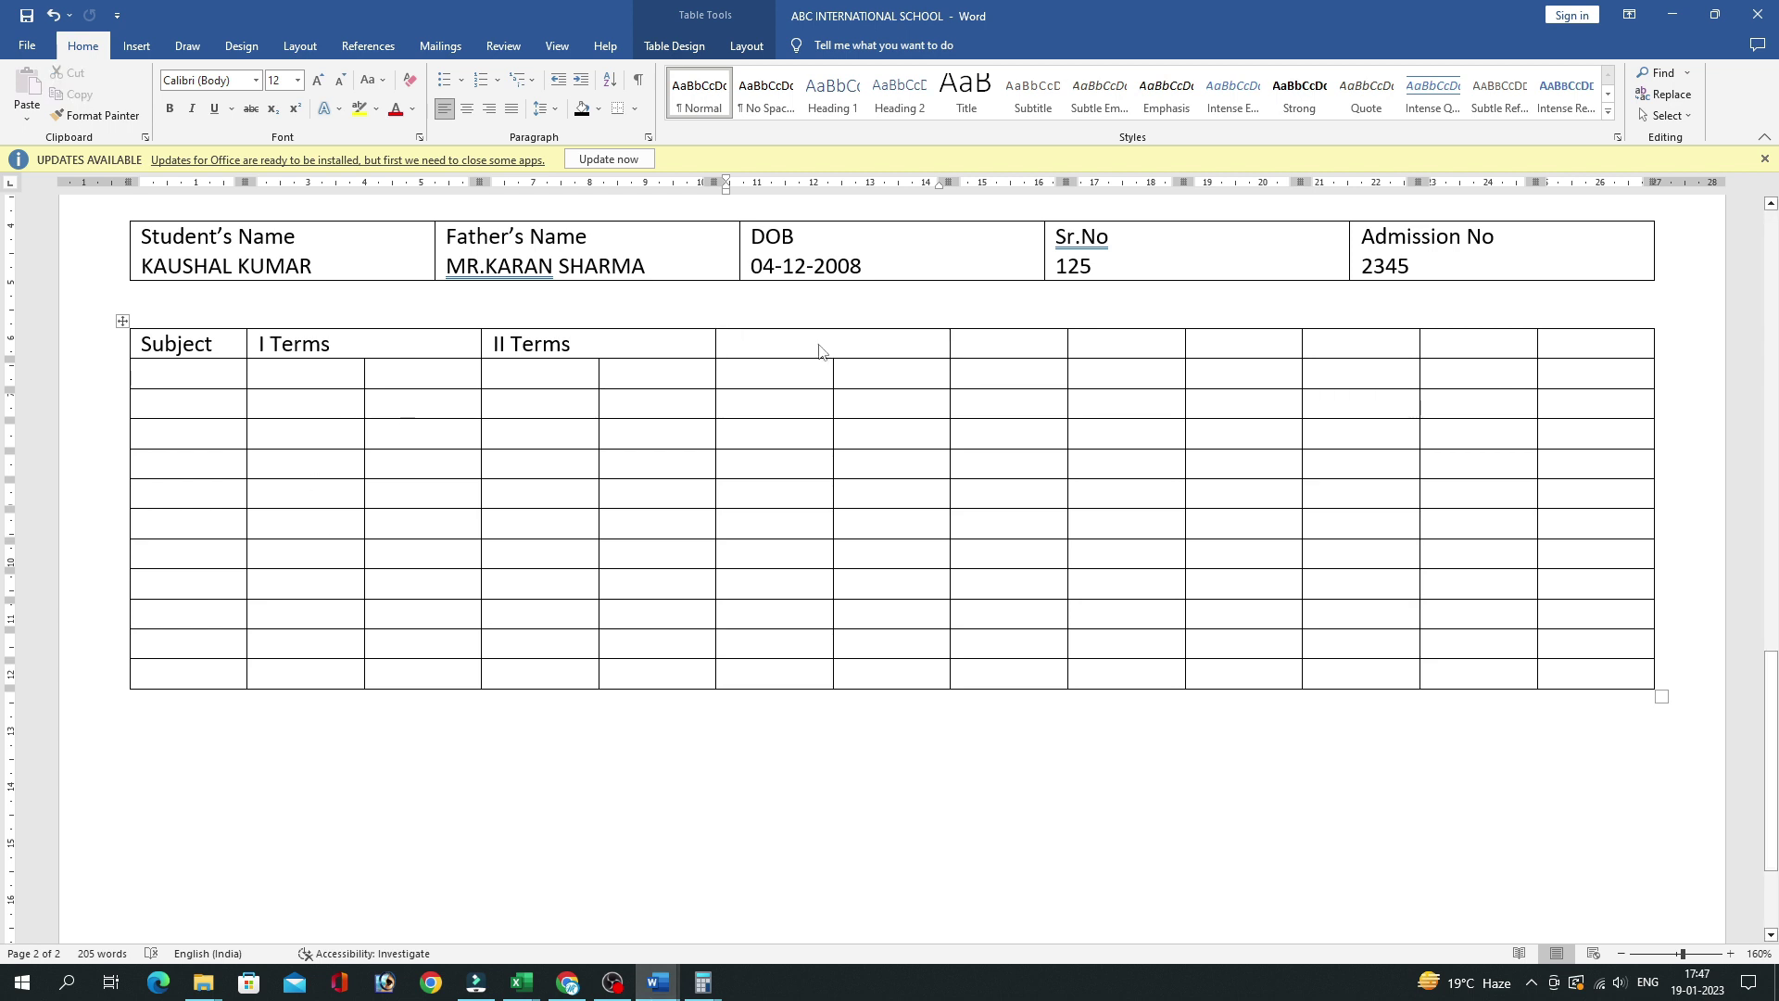
text(III Terms)
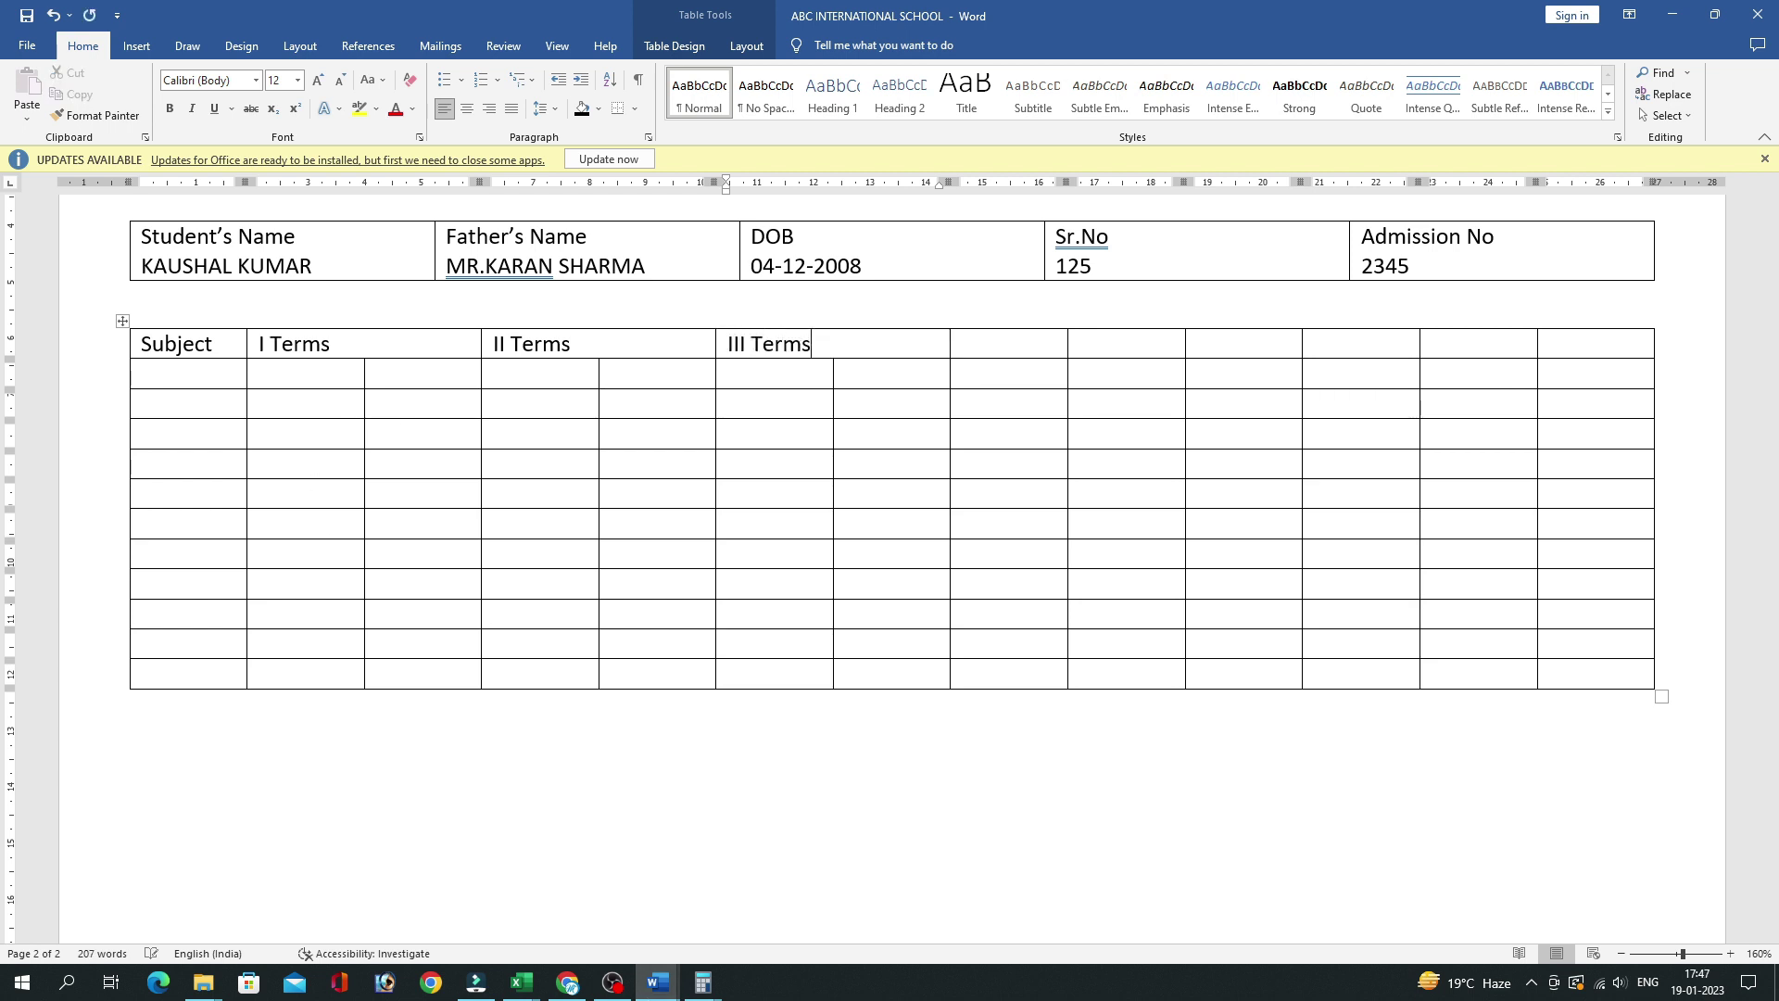
Merge the next header pair and start its Unit heading.
key(super)
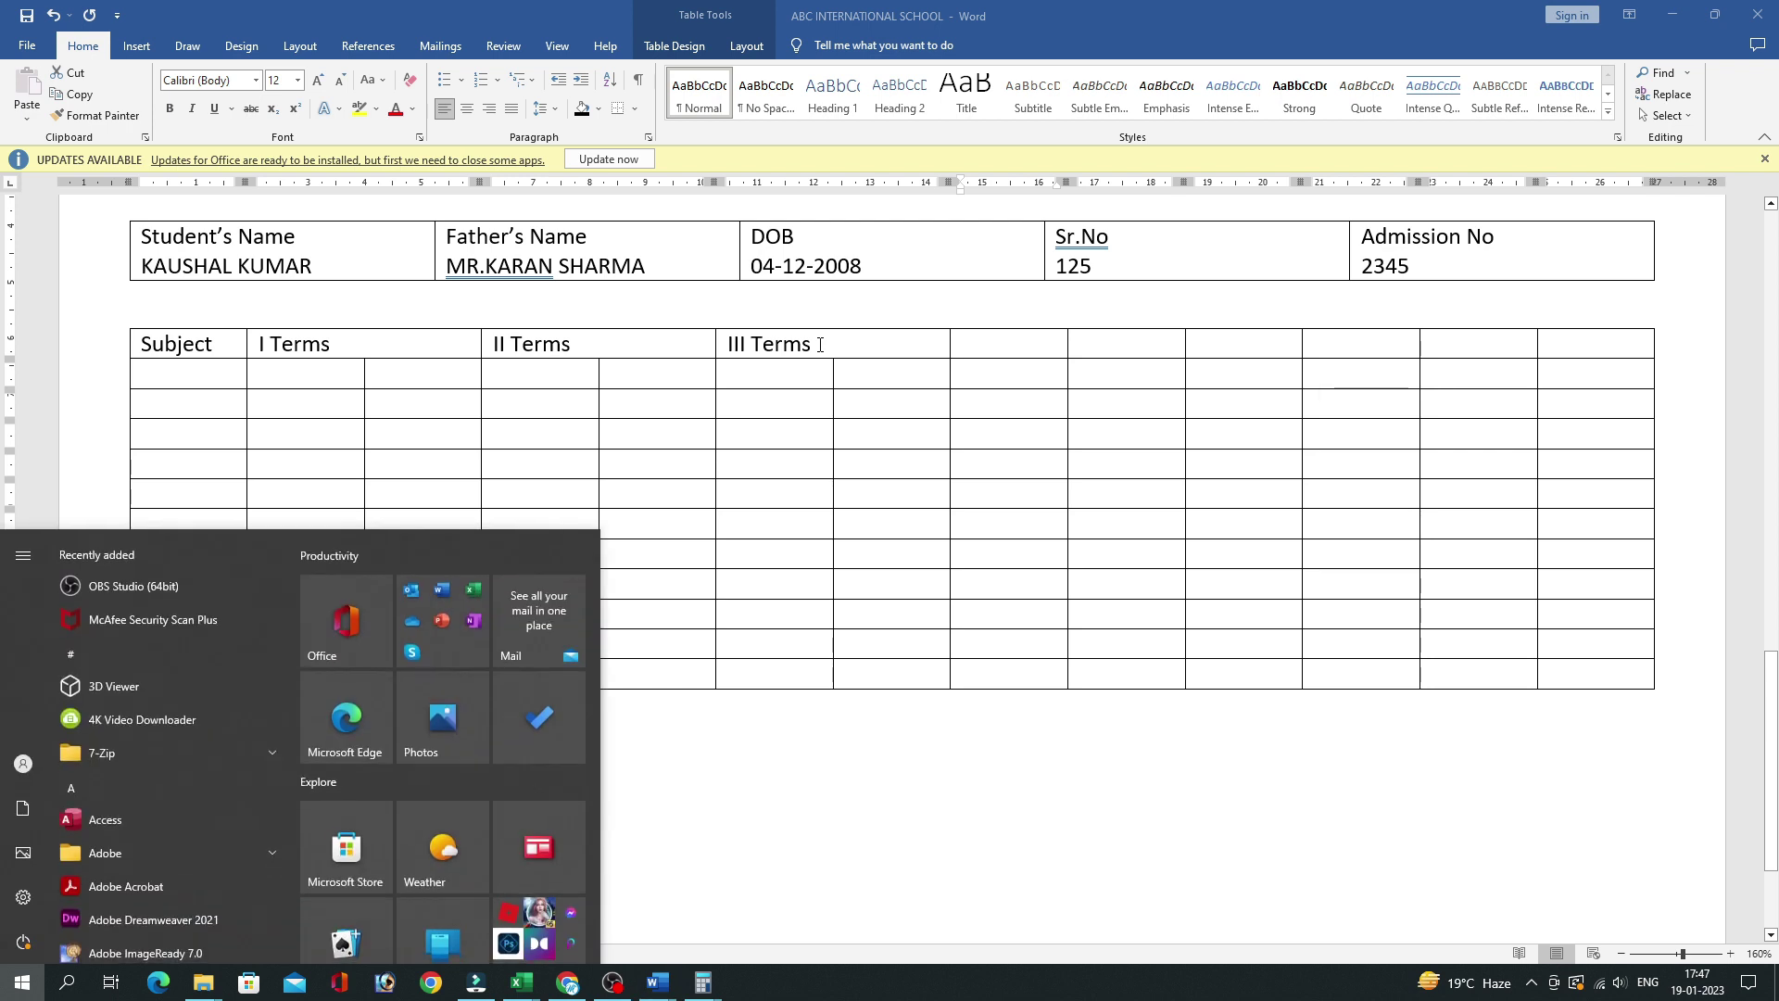
key(Escape)
key(shift+F10)
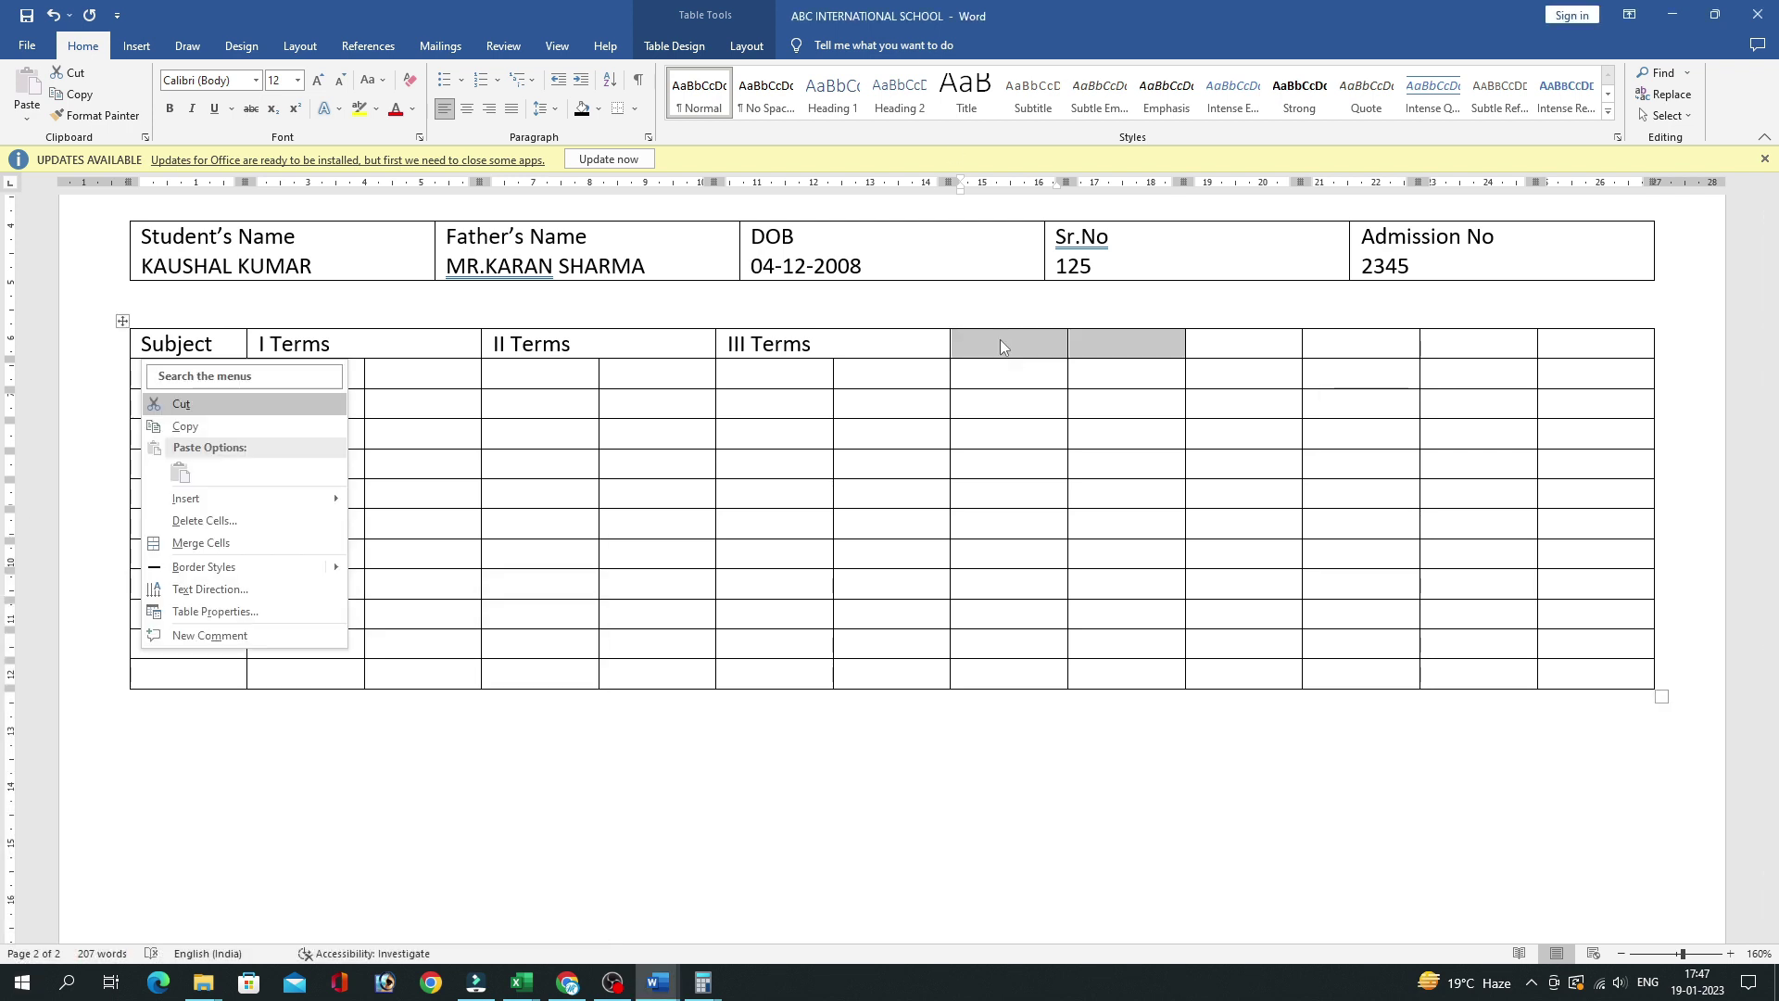
key(Down)
key(Down)
key(Down)
key(Return)
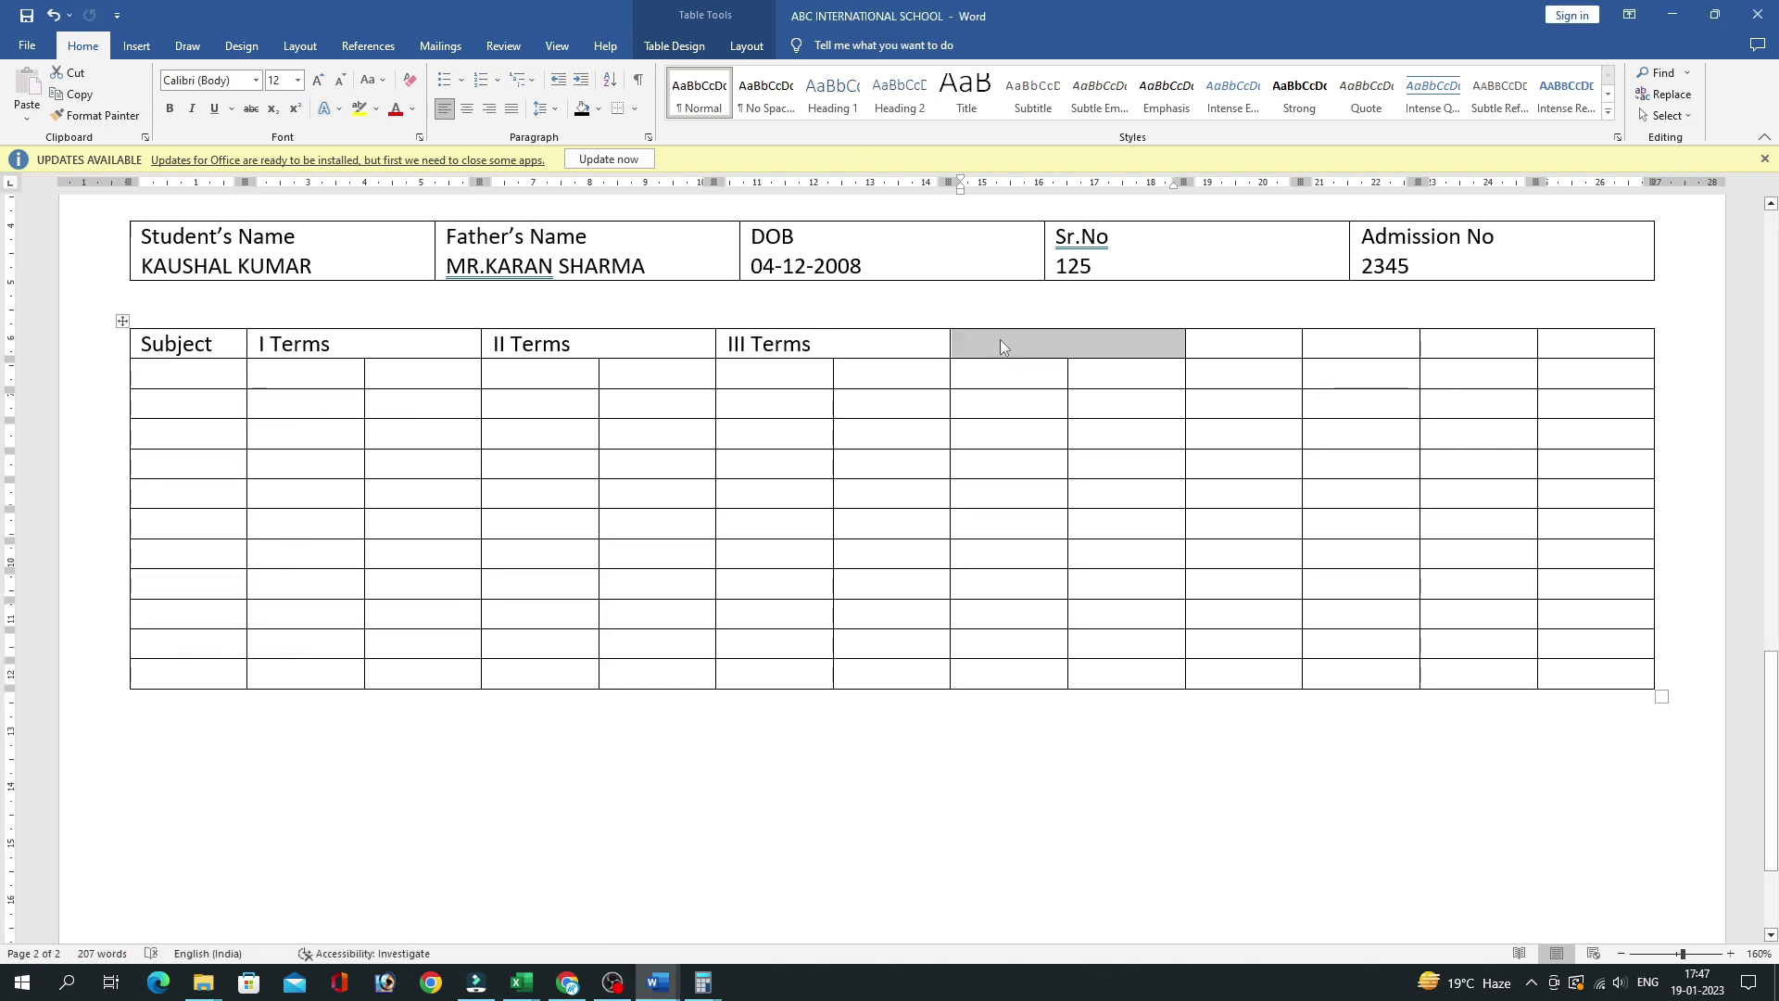
text(Unit- I)
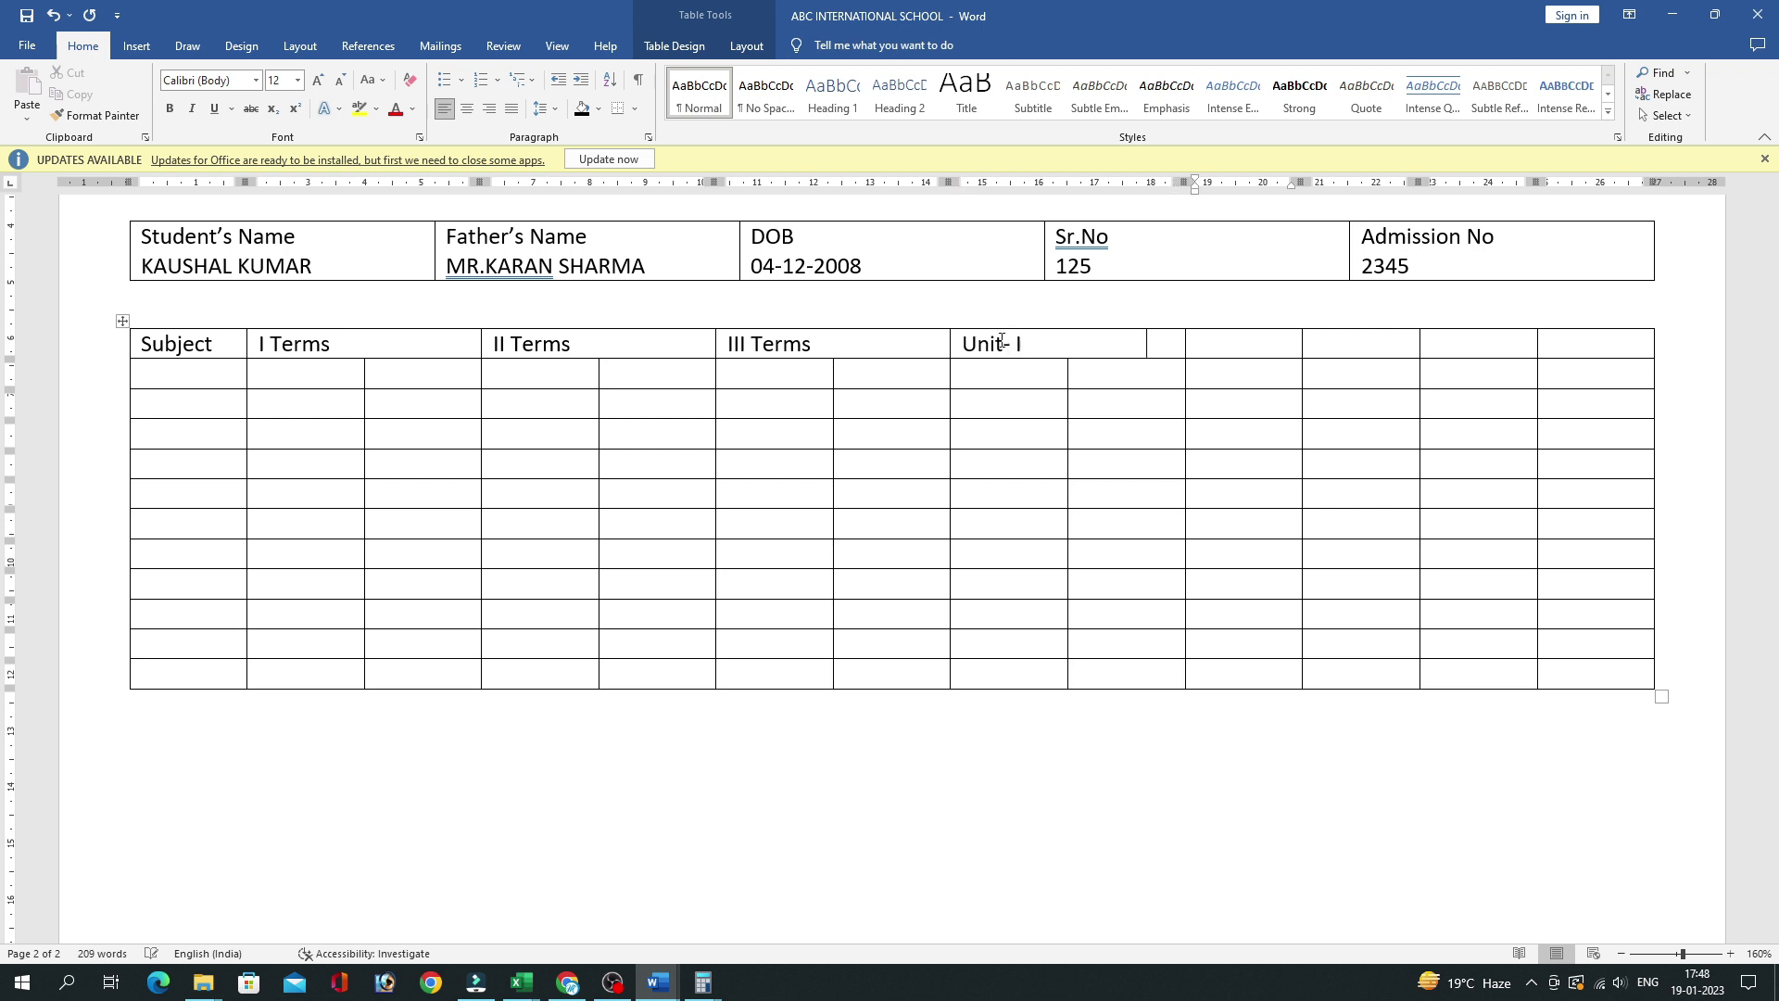
Merge the next two header cells and label them Unit Test- II.
key(Tab)
key(shift+Right)
key(super)
key(Escape)
key(shift+F10)
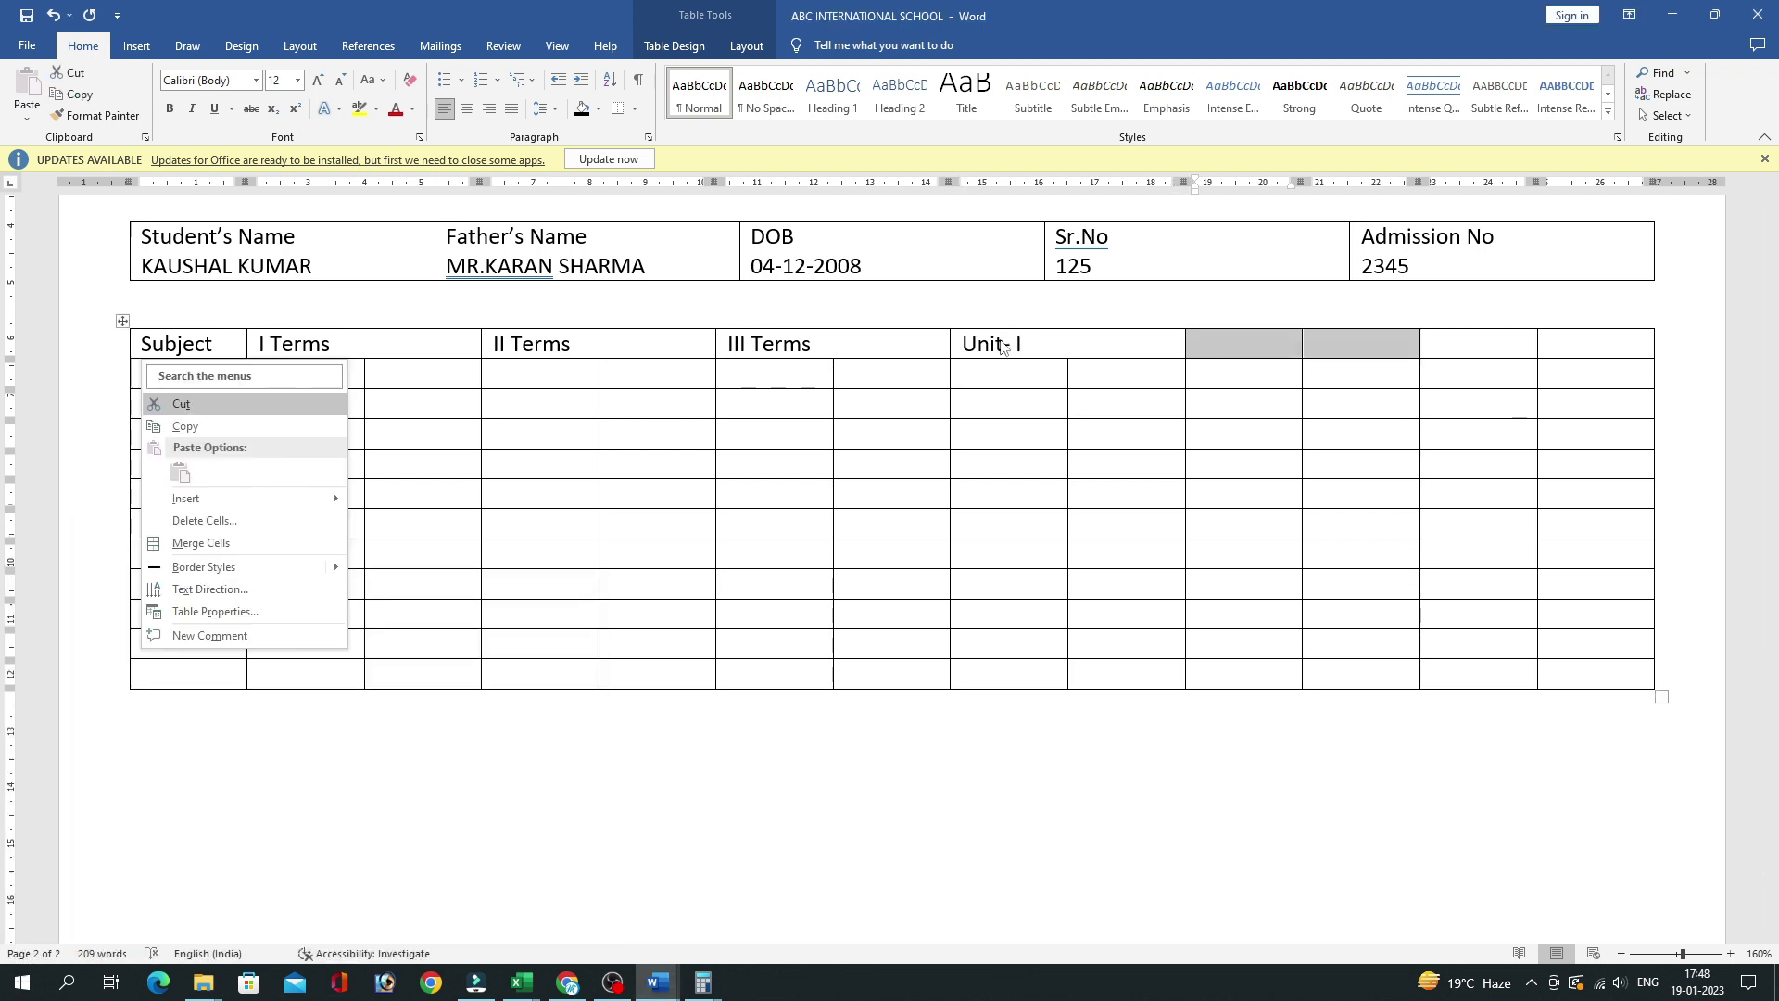
key(Down)
key(Down)
key(Down)
key(Down)
key(Return)
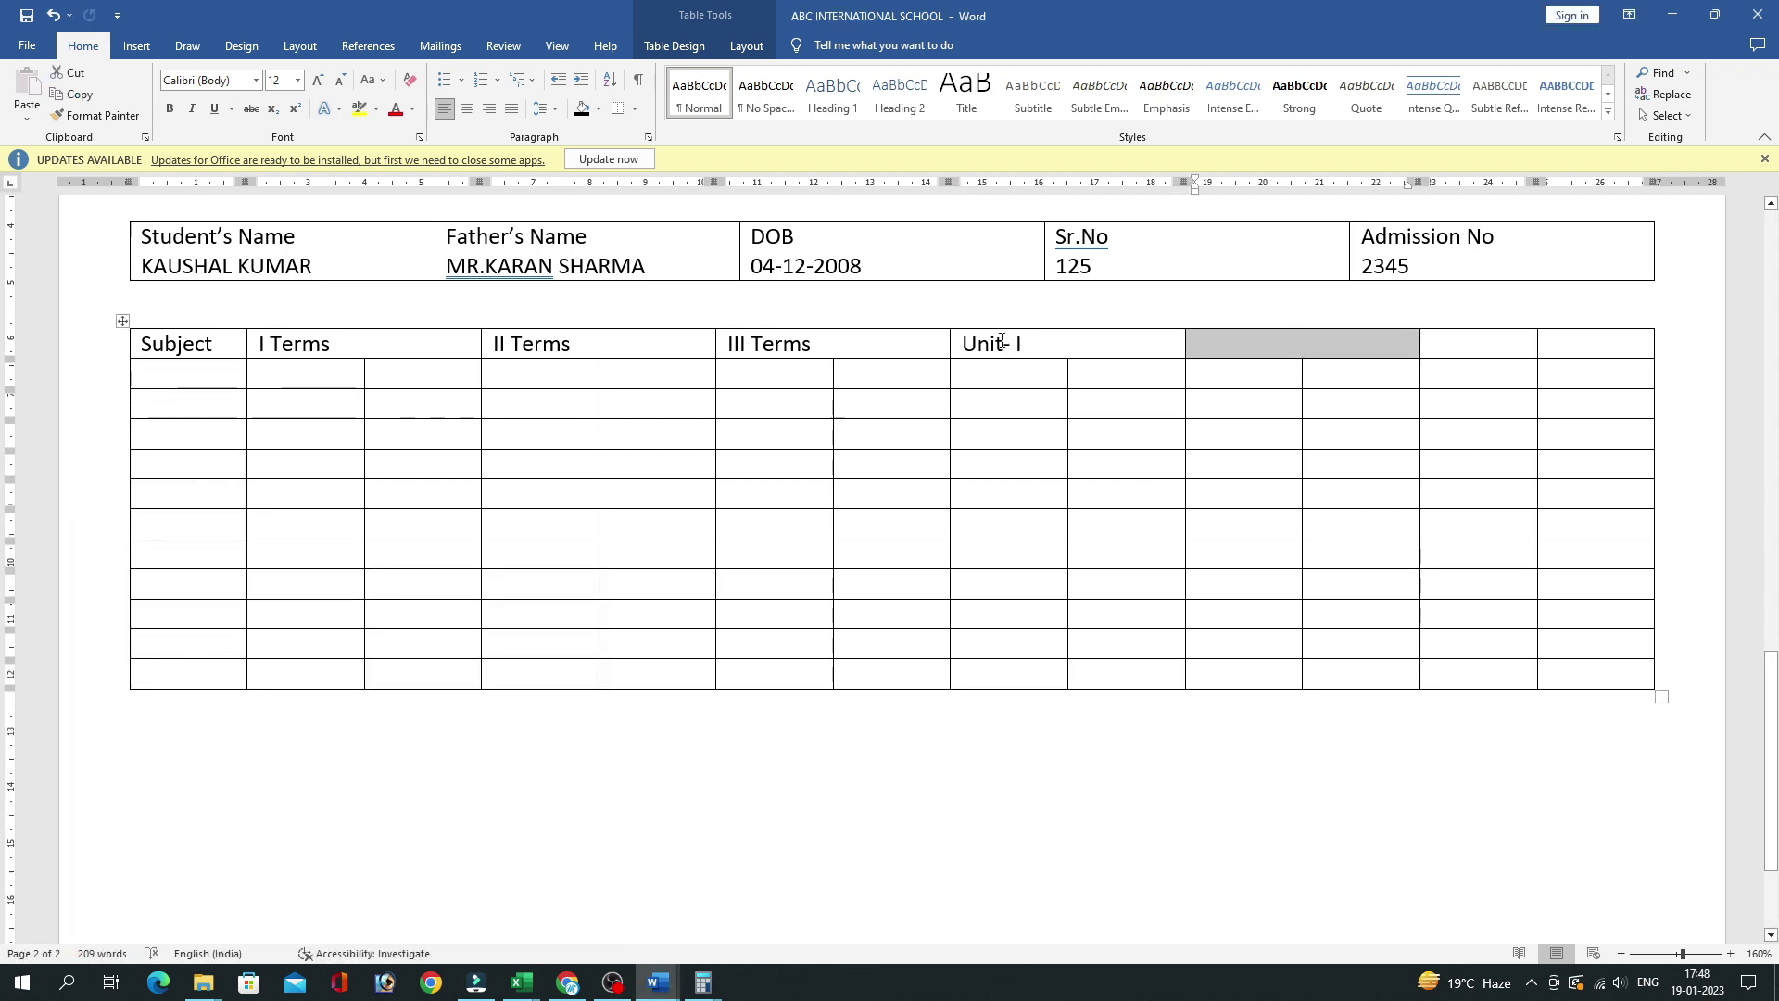
text(Unit)
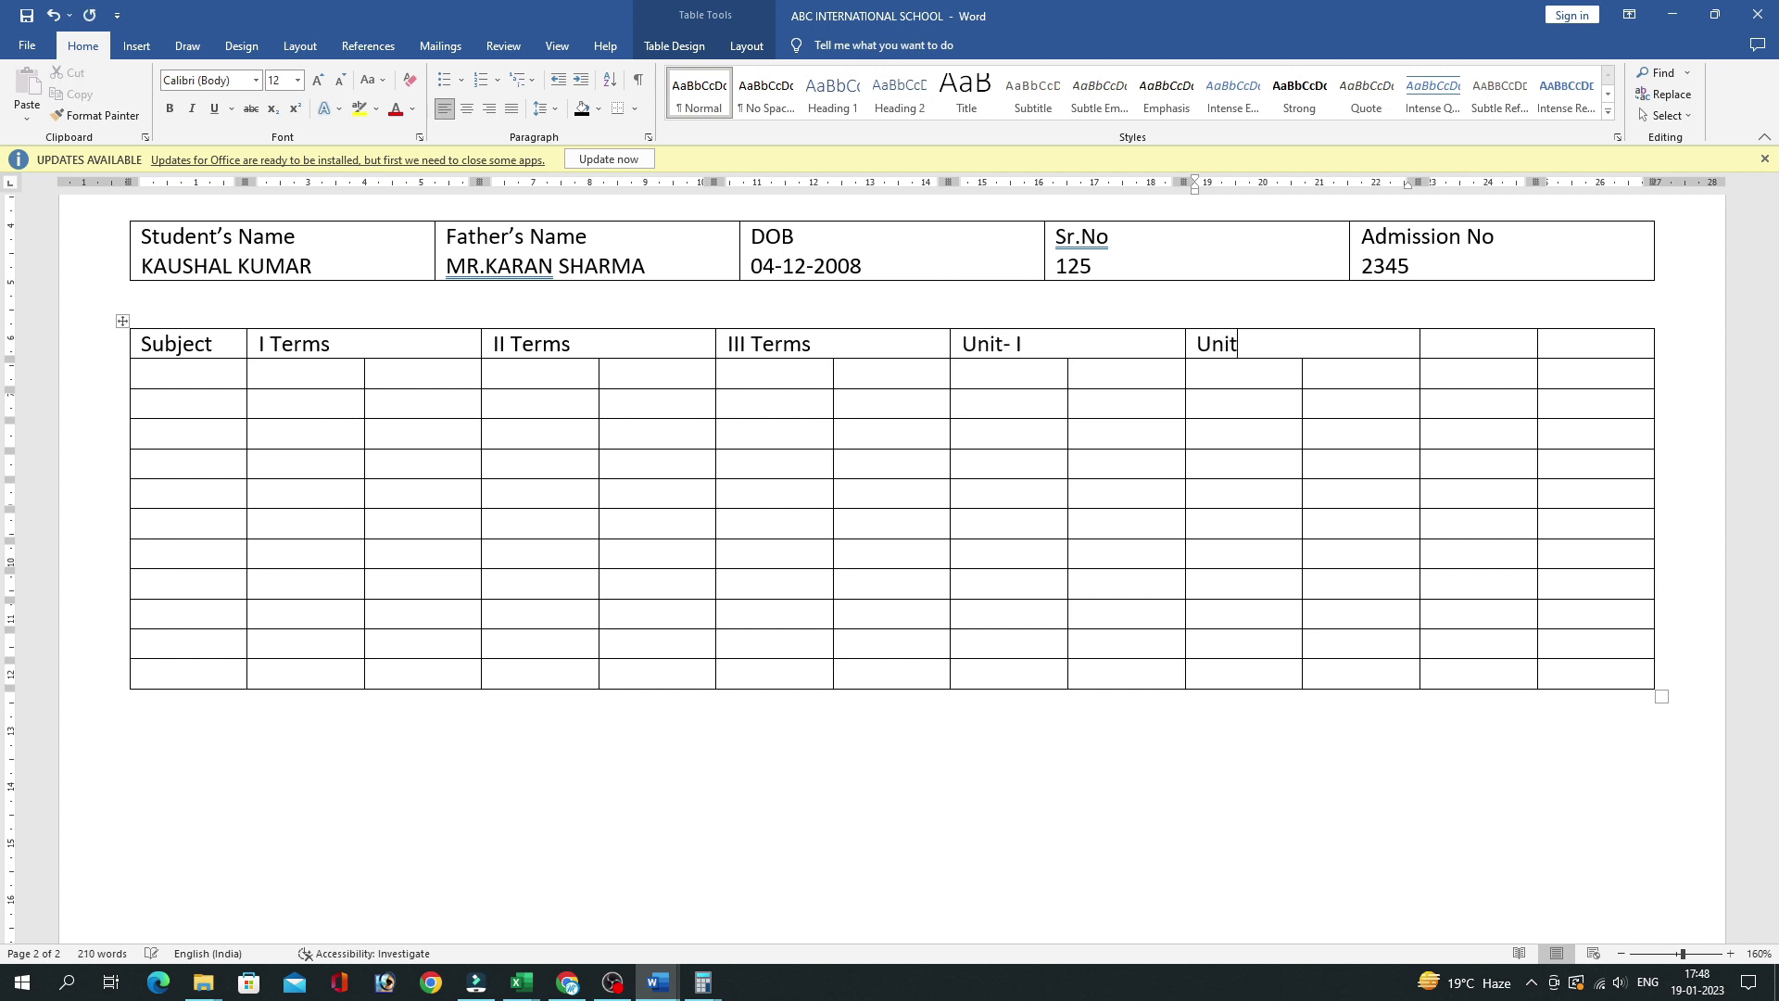
text( Tex)
Merge the two rightmost header cells and label them Final Result.
drag(1432, 343, 1594, 343)
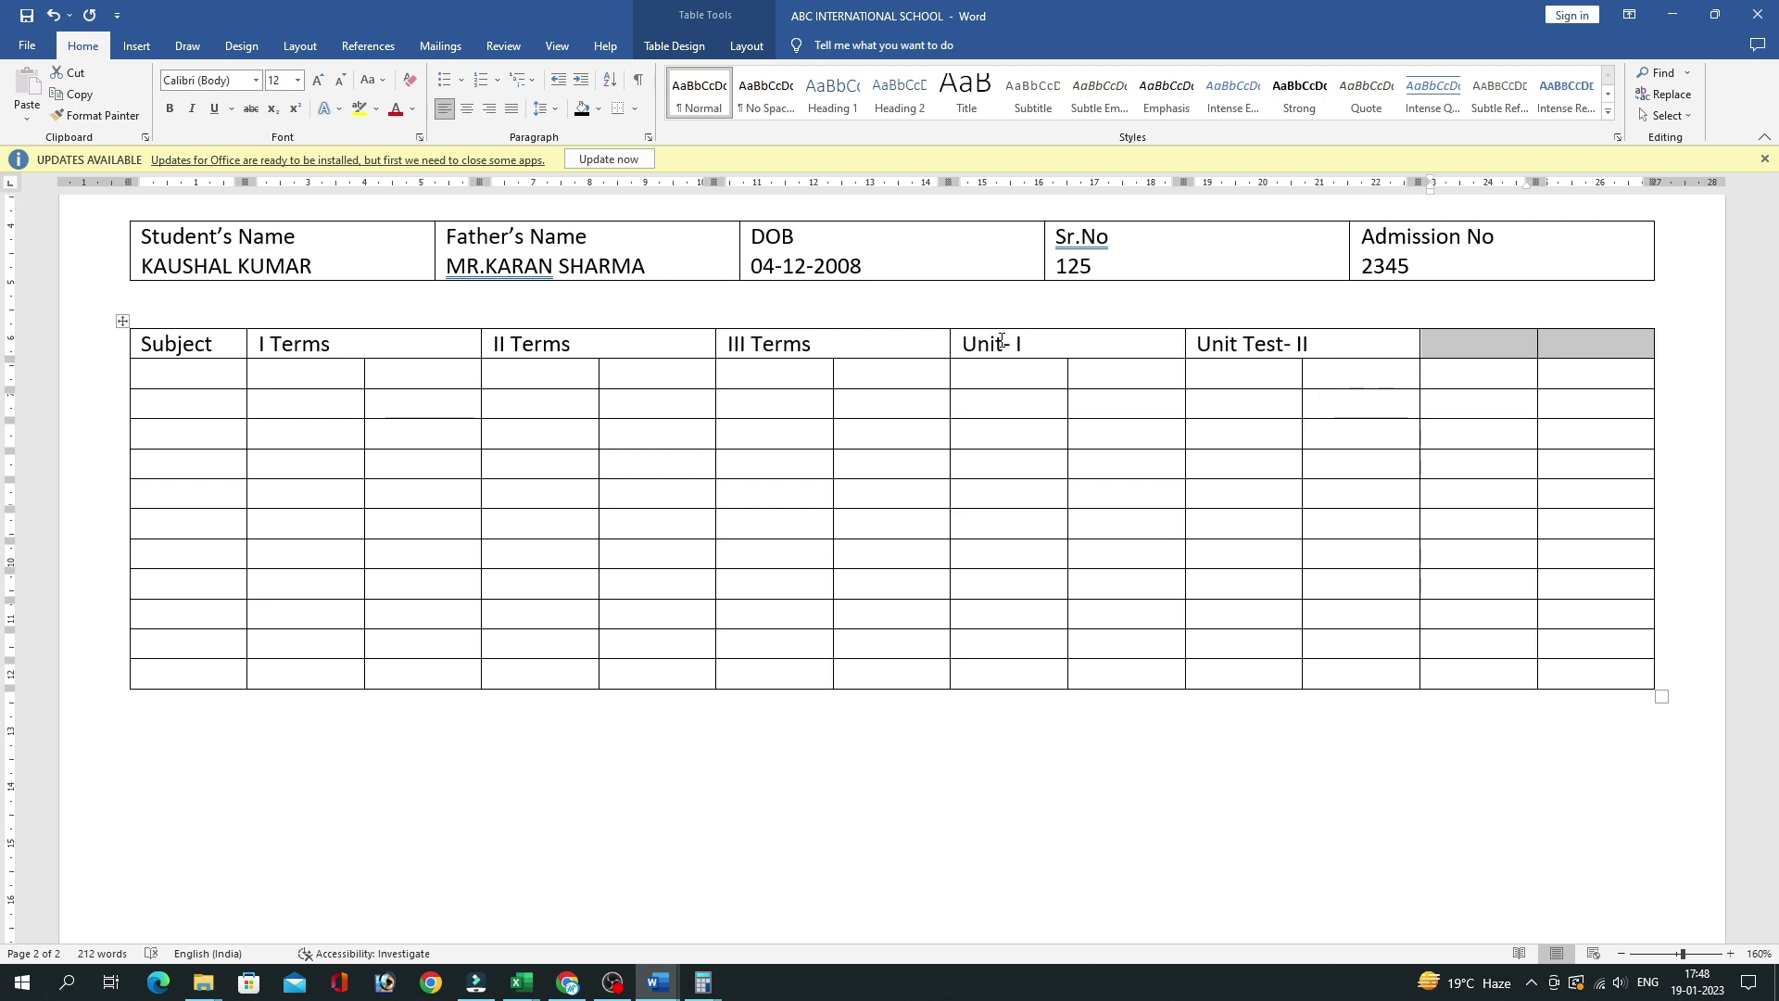
key(shift+F10)
key(Down)
key(Down)
key(Return)
text(F)
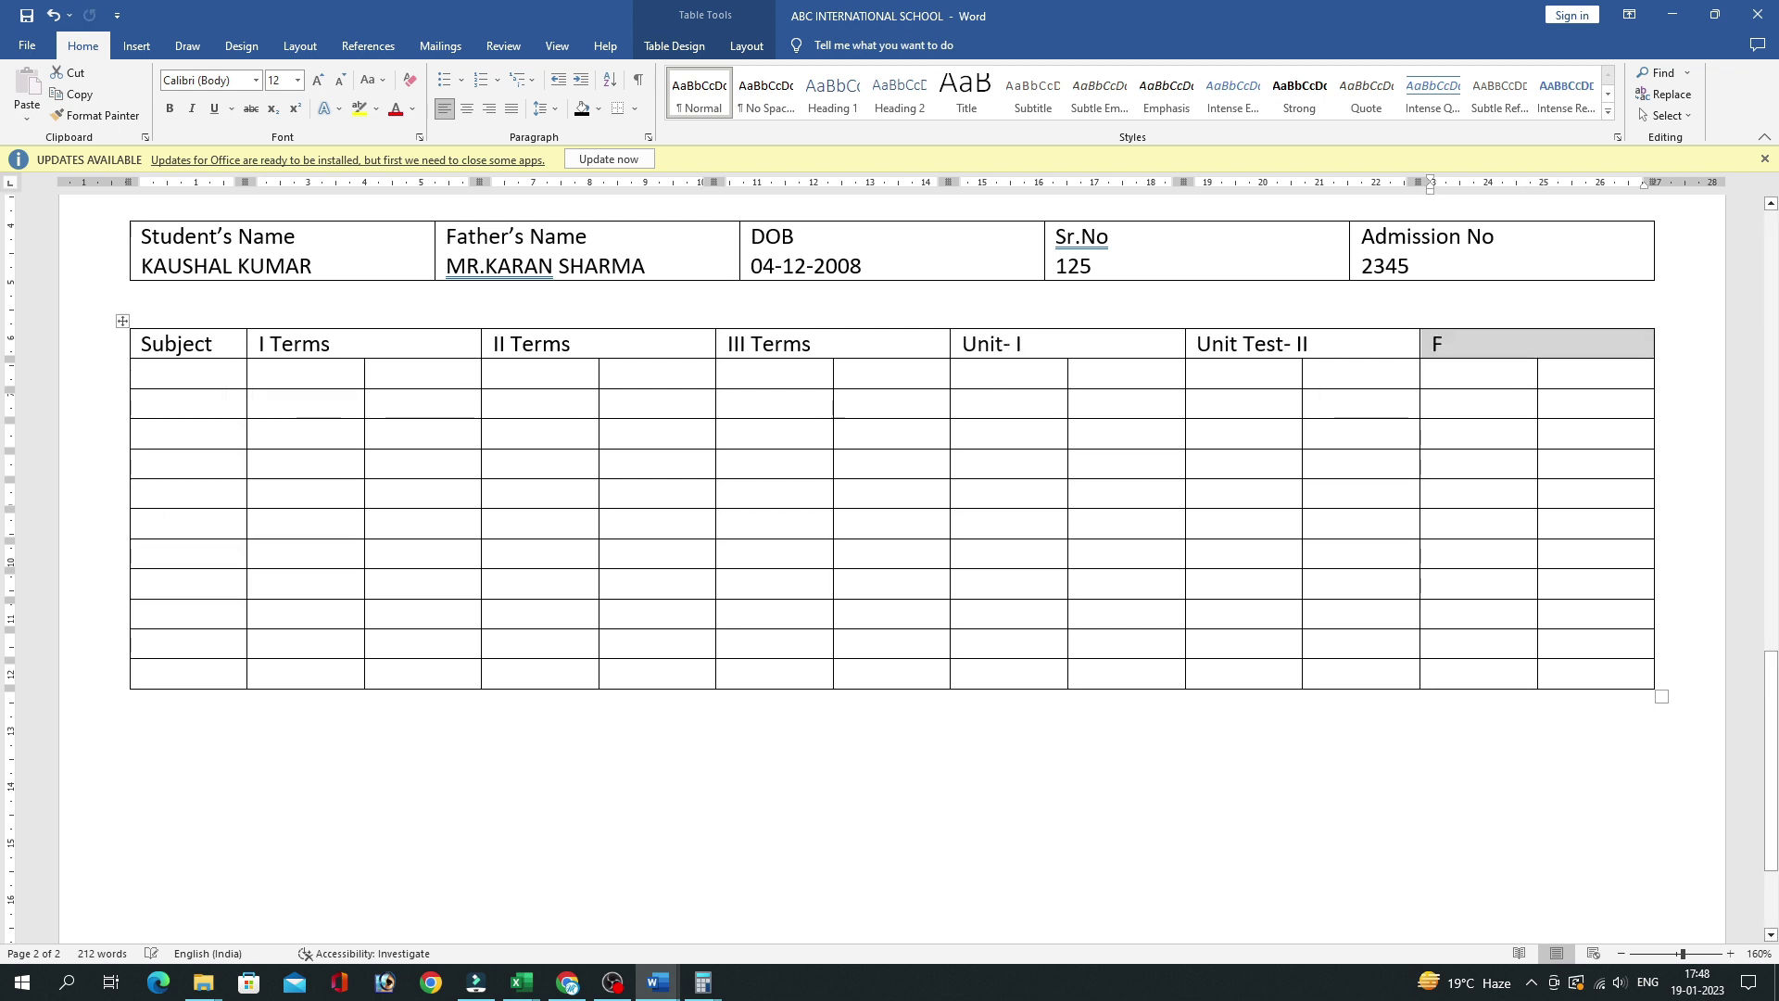
text(inal Result)
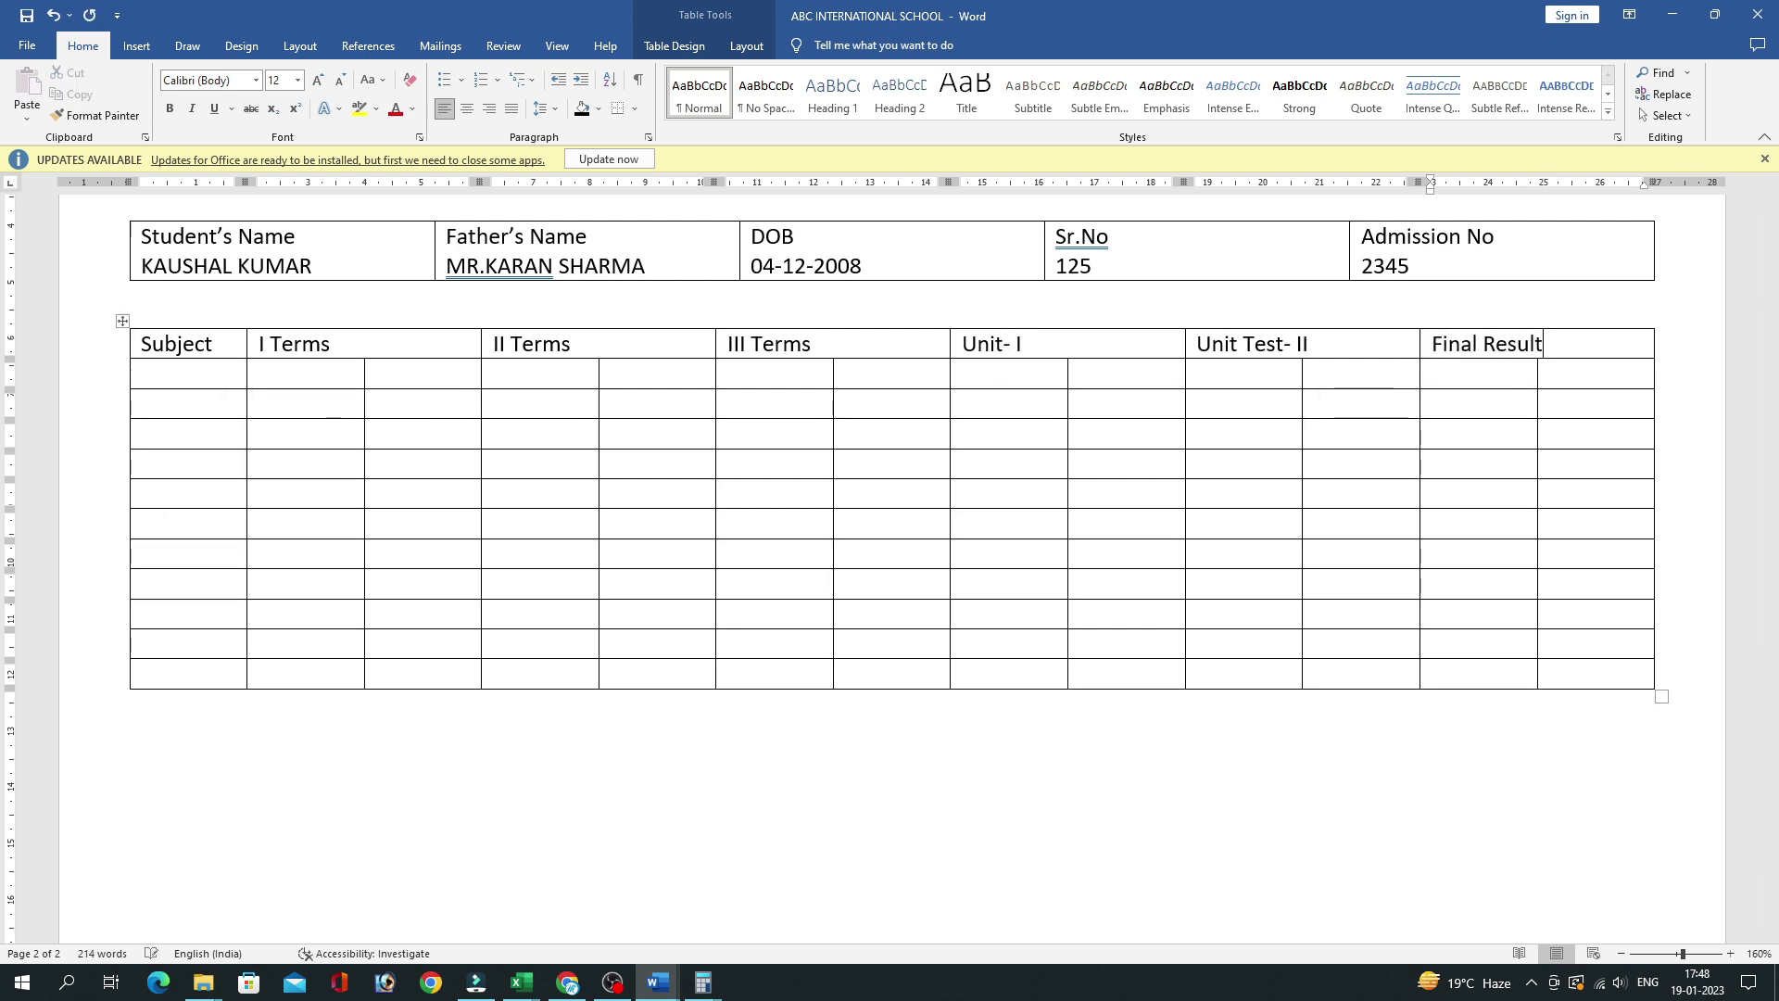
Change the Unit heading to Unit Test- i.
key(shift+Tab)
key(shift+Tab)
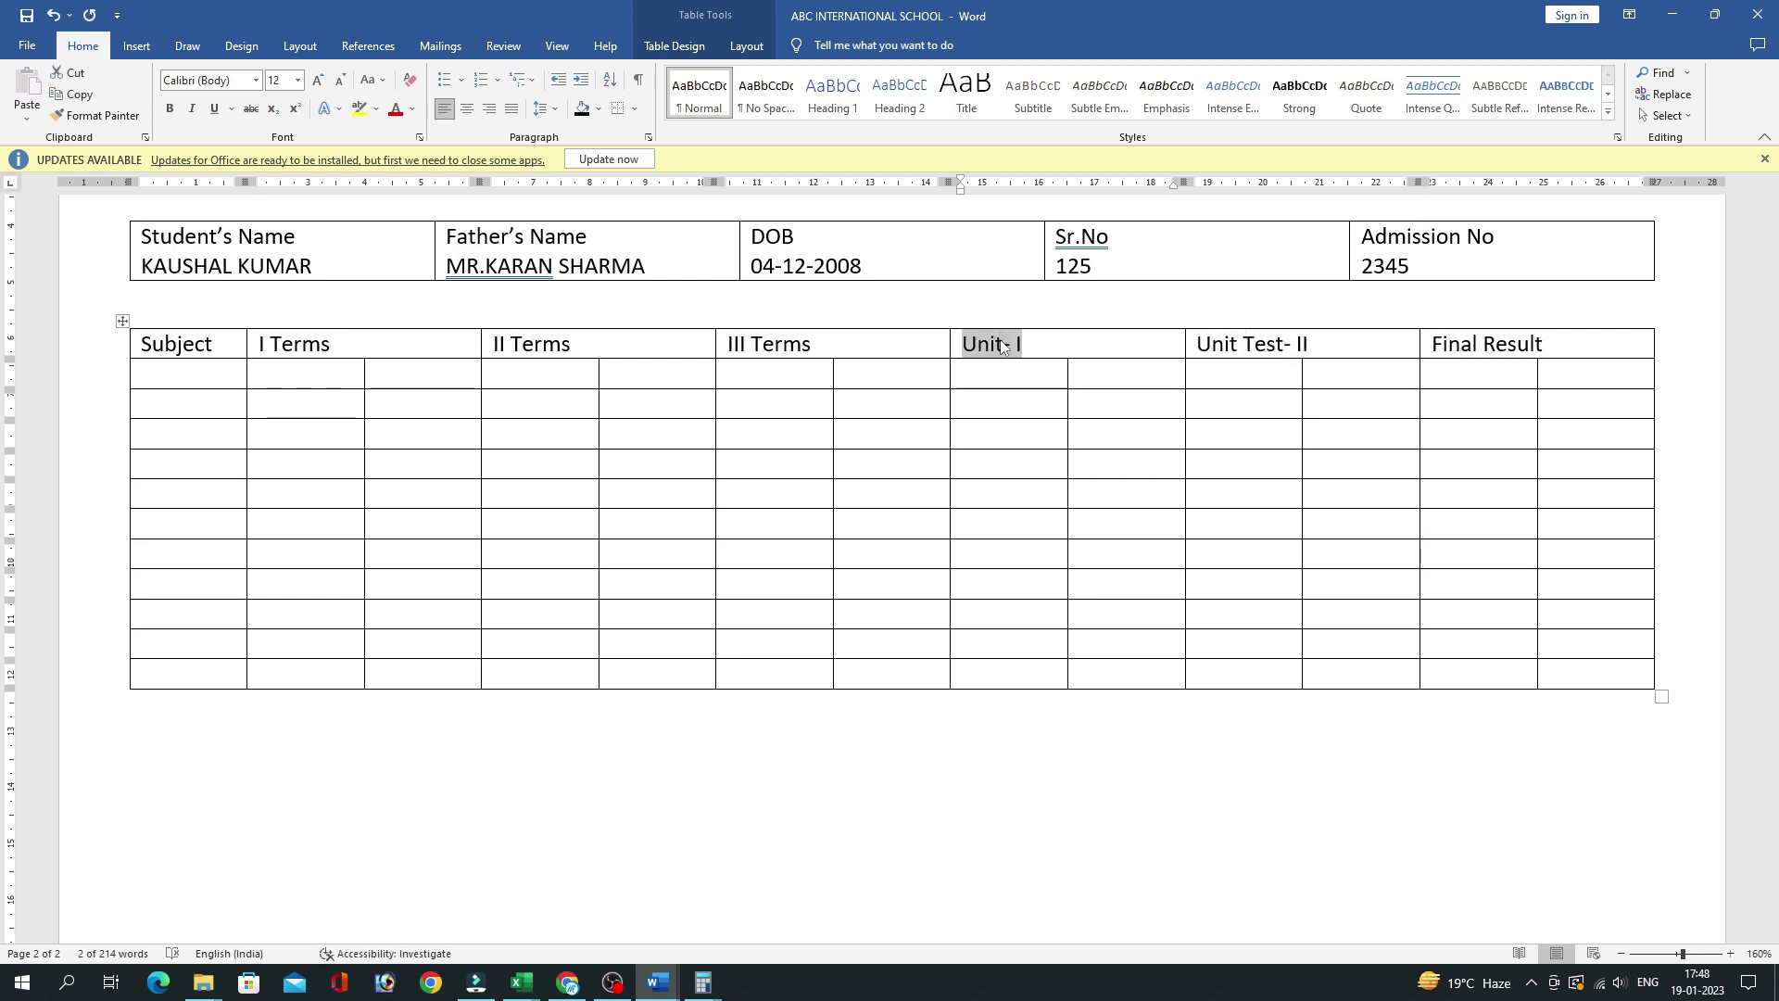
text(Unit Test)
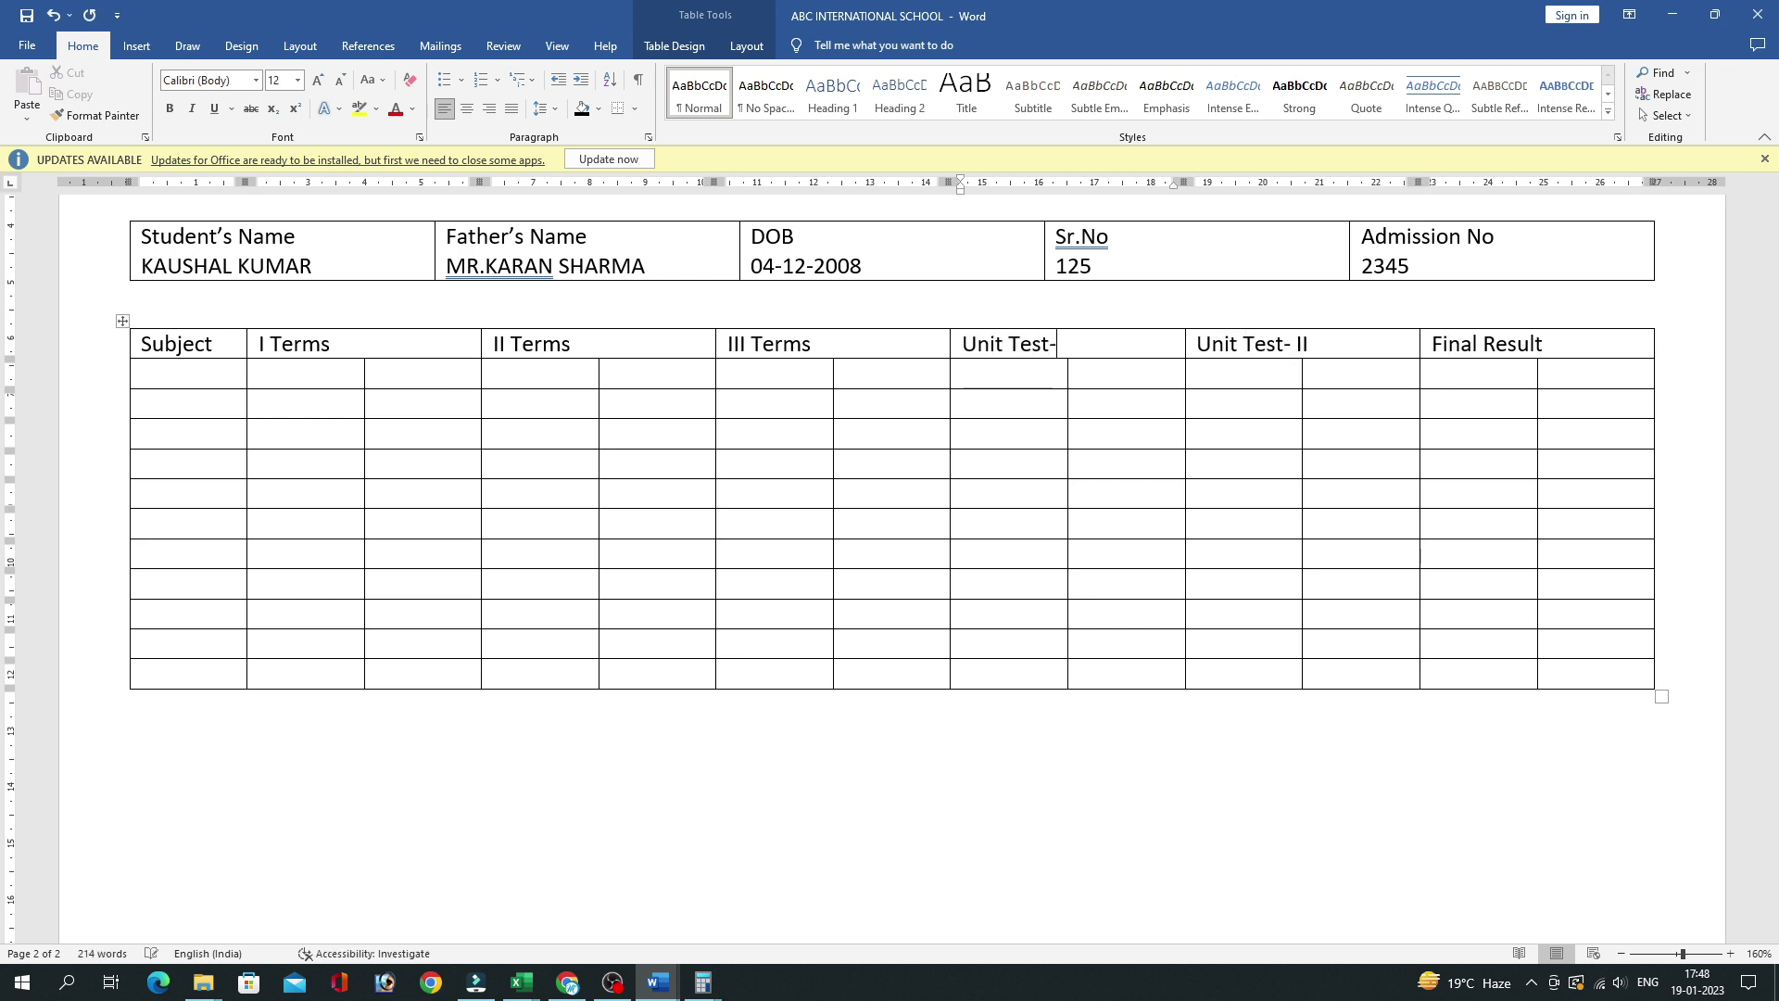
text(i)
click(160, 344)
Enter Max. and Obtain labels across the second row's heading pairs, fixing the typo 'Obtains'.
key(ctrl+z)
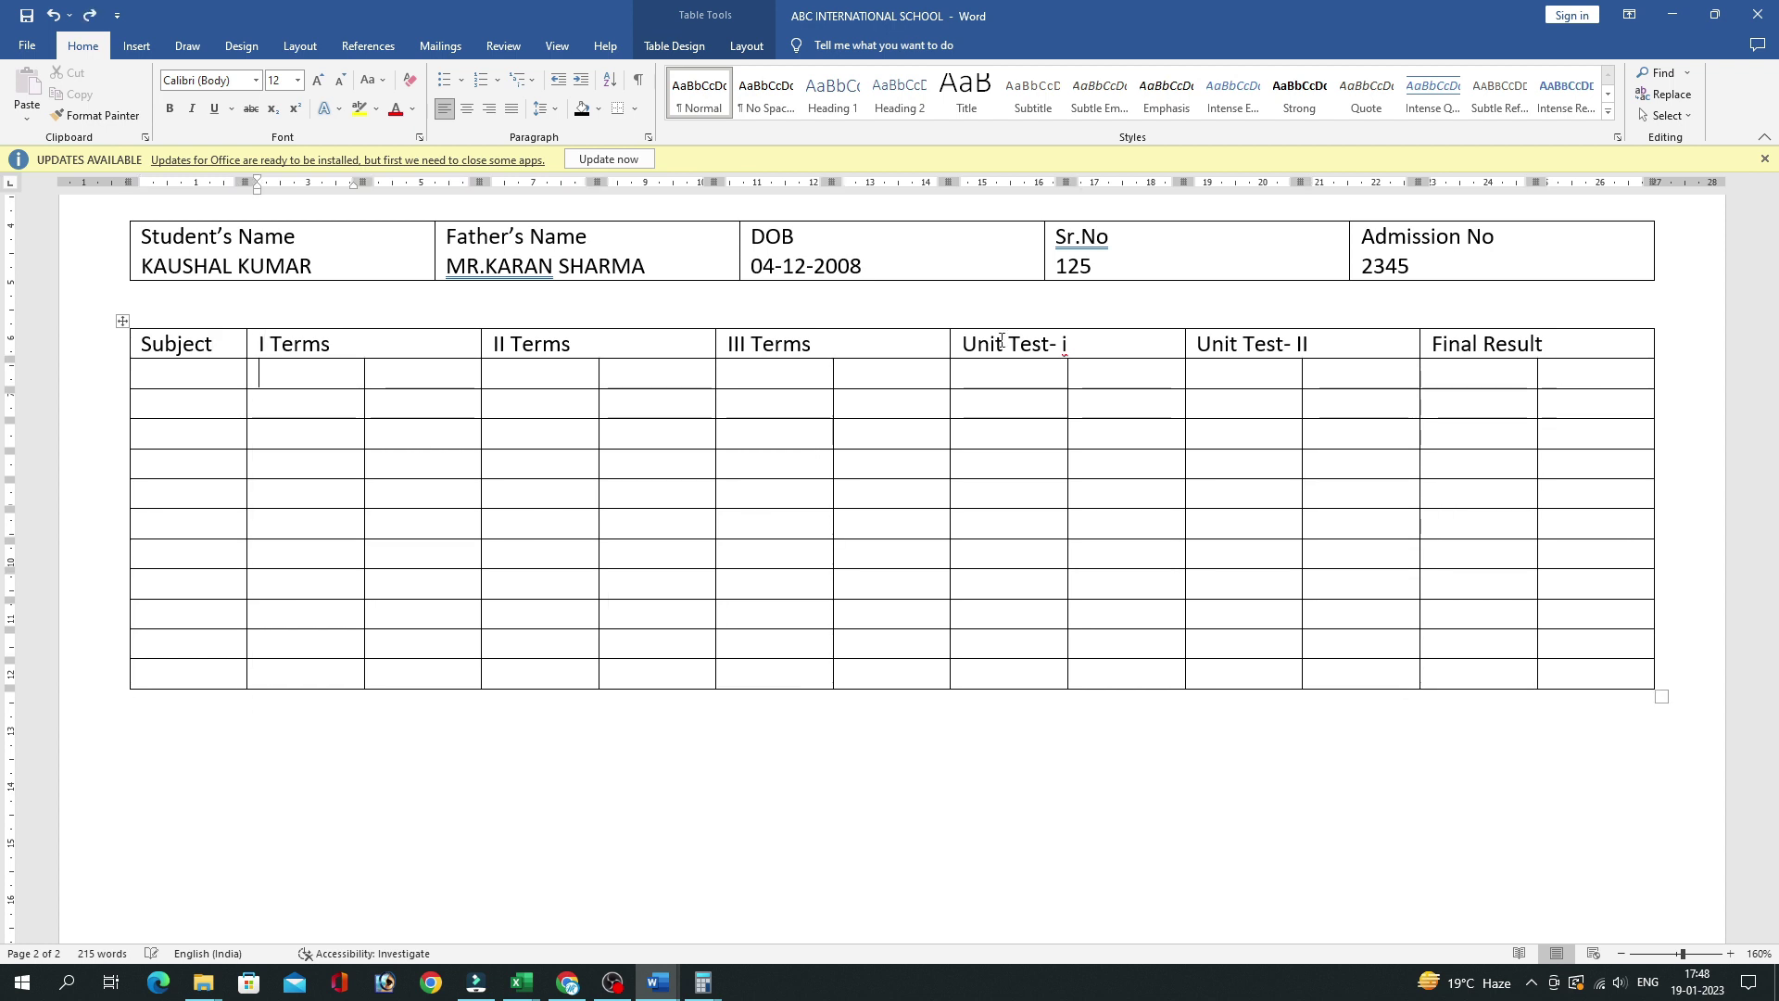
text(Max.)
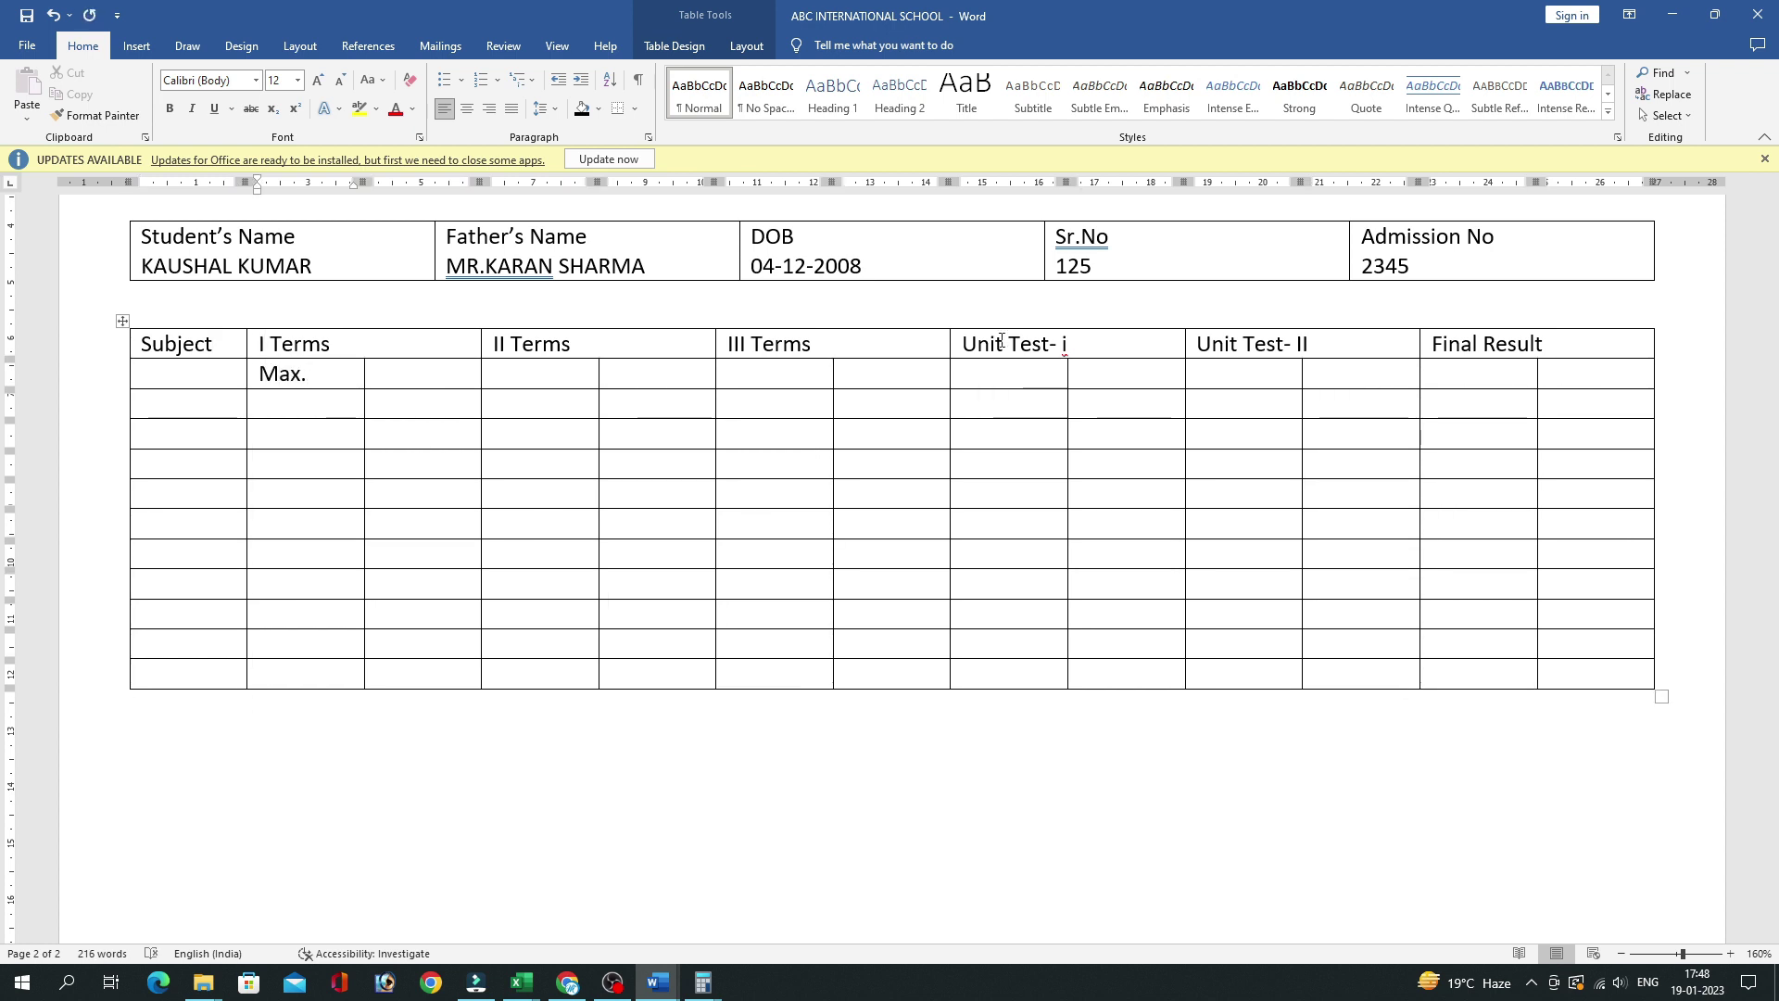
key(Tab)
text(Obta)
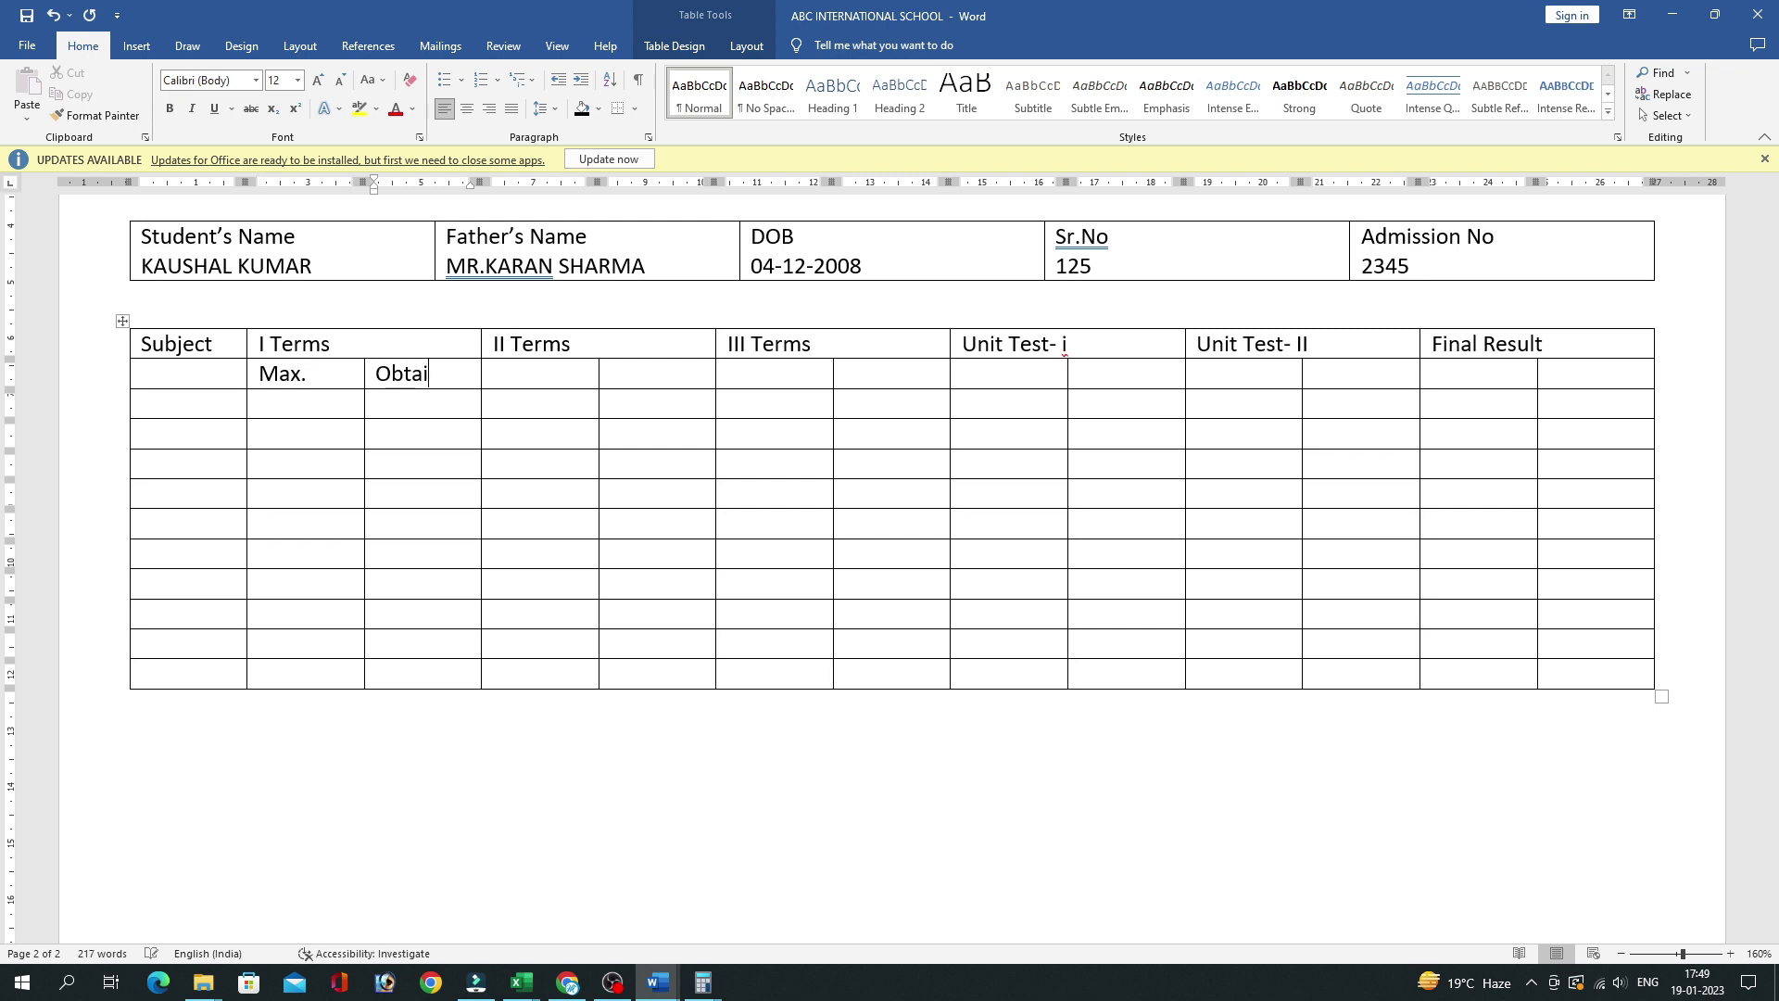
text(in)
key(Tab)
text(Max)
key(Tab)
key(BackSpace)
text(Obtain)
key(Tab)
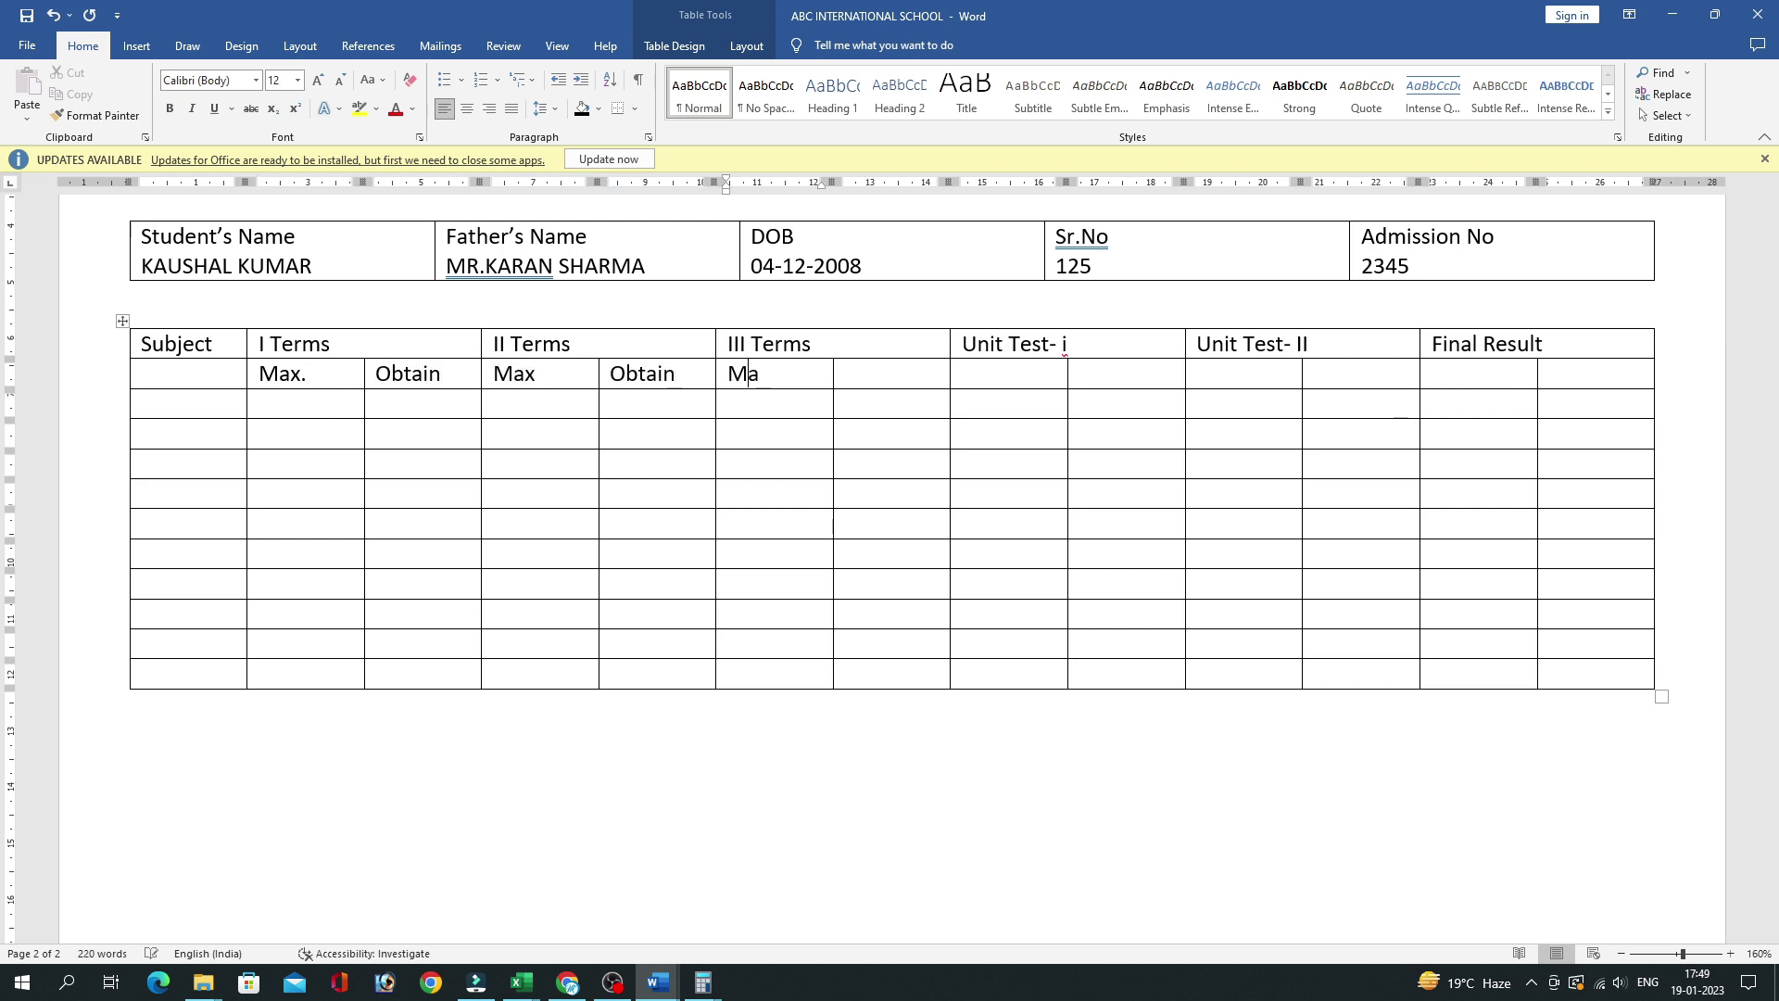
text(x)
key(Tab)
text(Obta)
text(Max)
key(Tab)
text(Obtains)
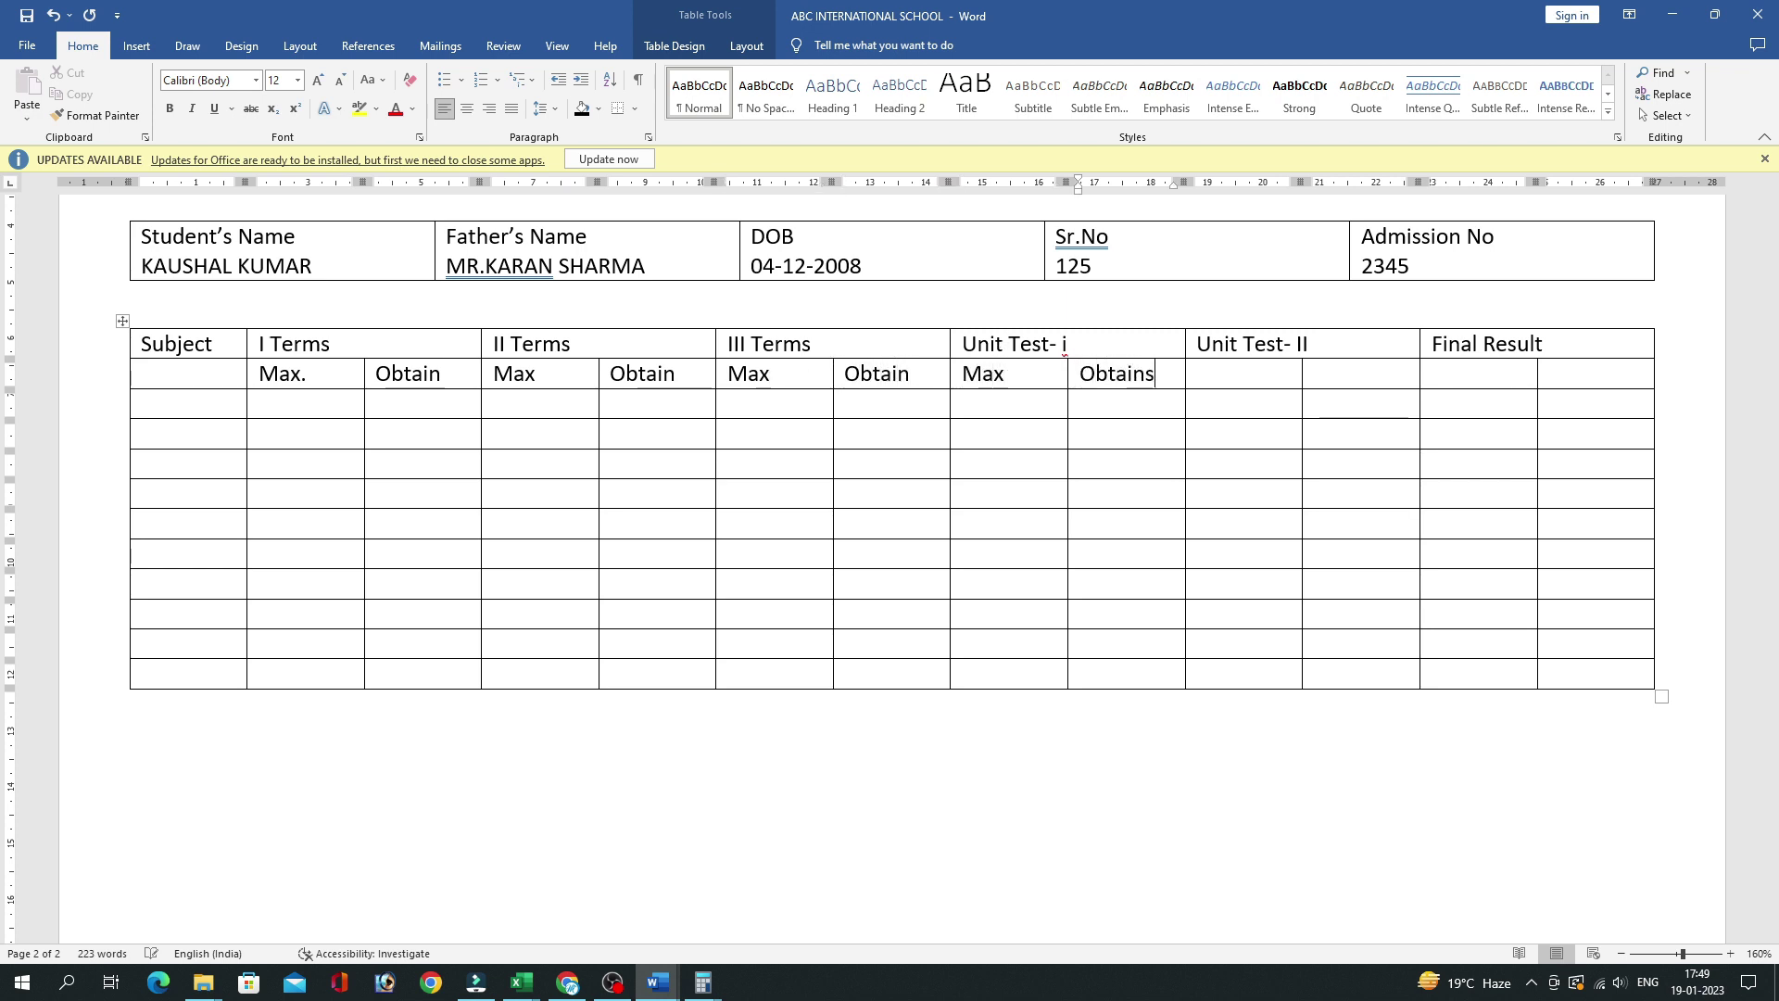
key(BackSpace)
key(Tab)
text(Max)
key(Tab)
text(Obtain)
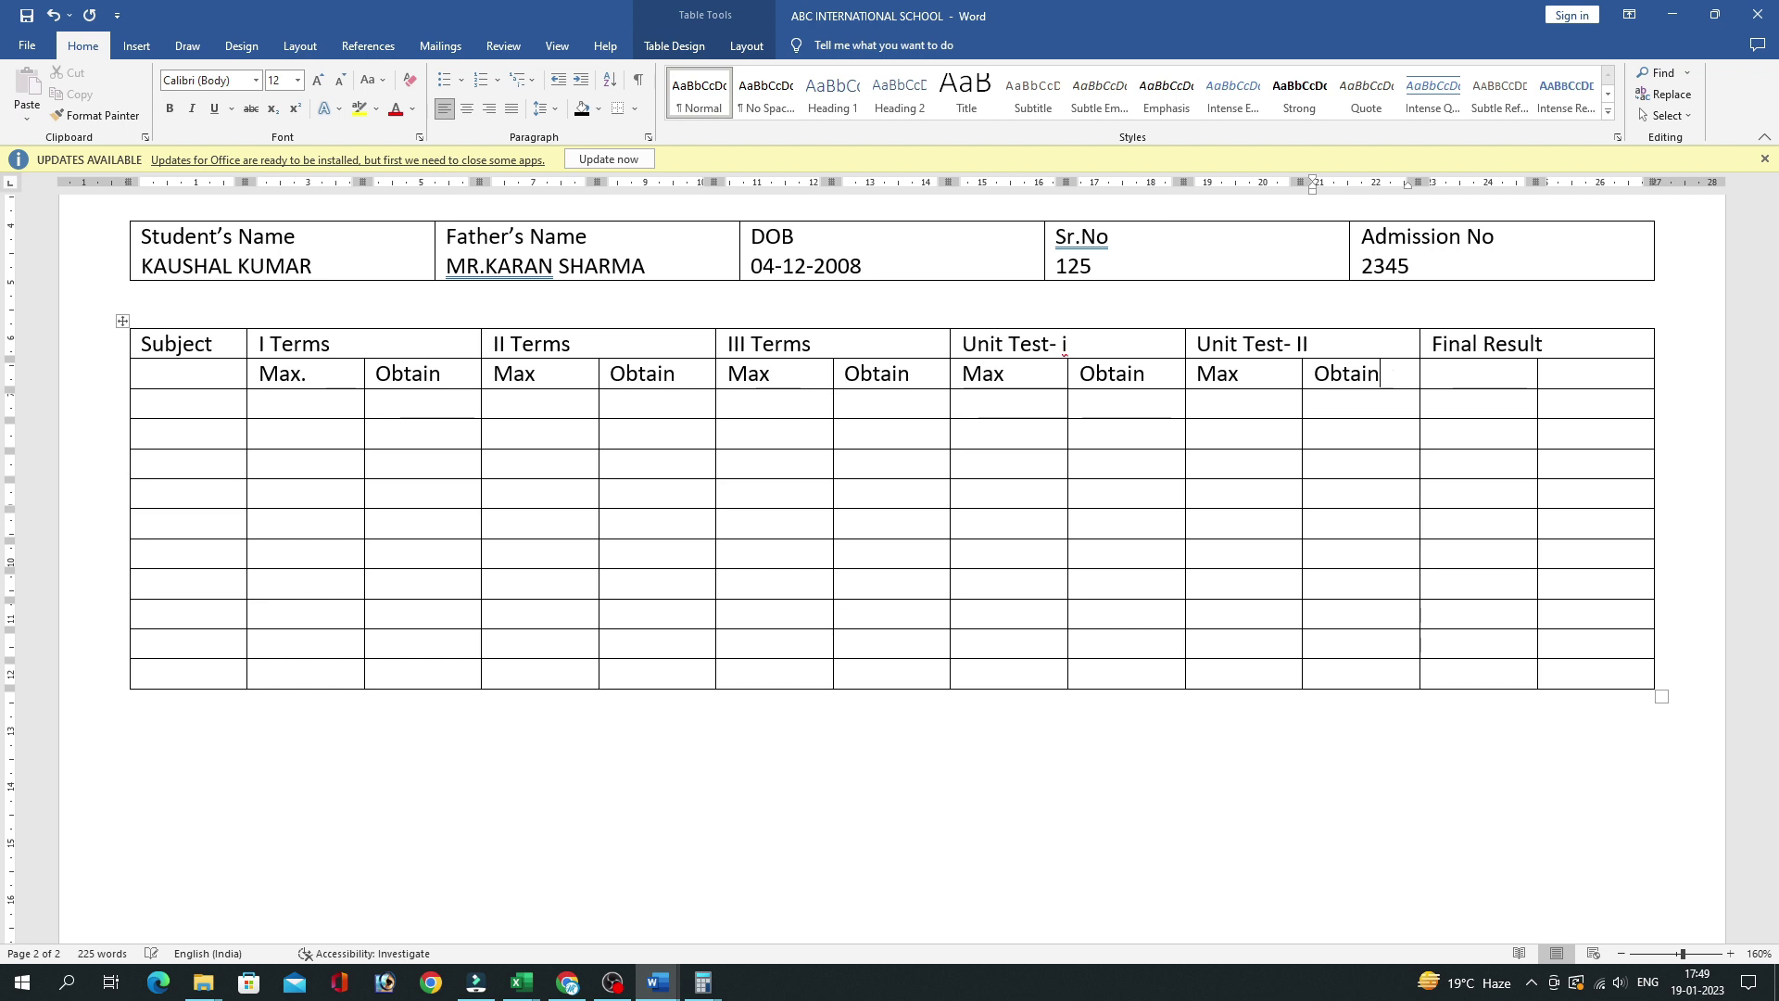
key(Tab)
text(Max.)
key(Tab)
text(Obtain)
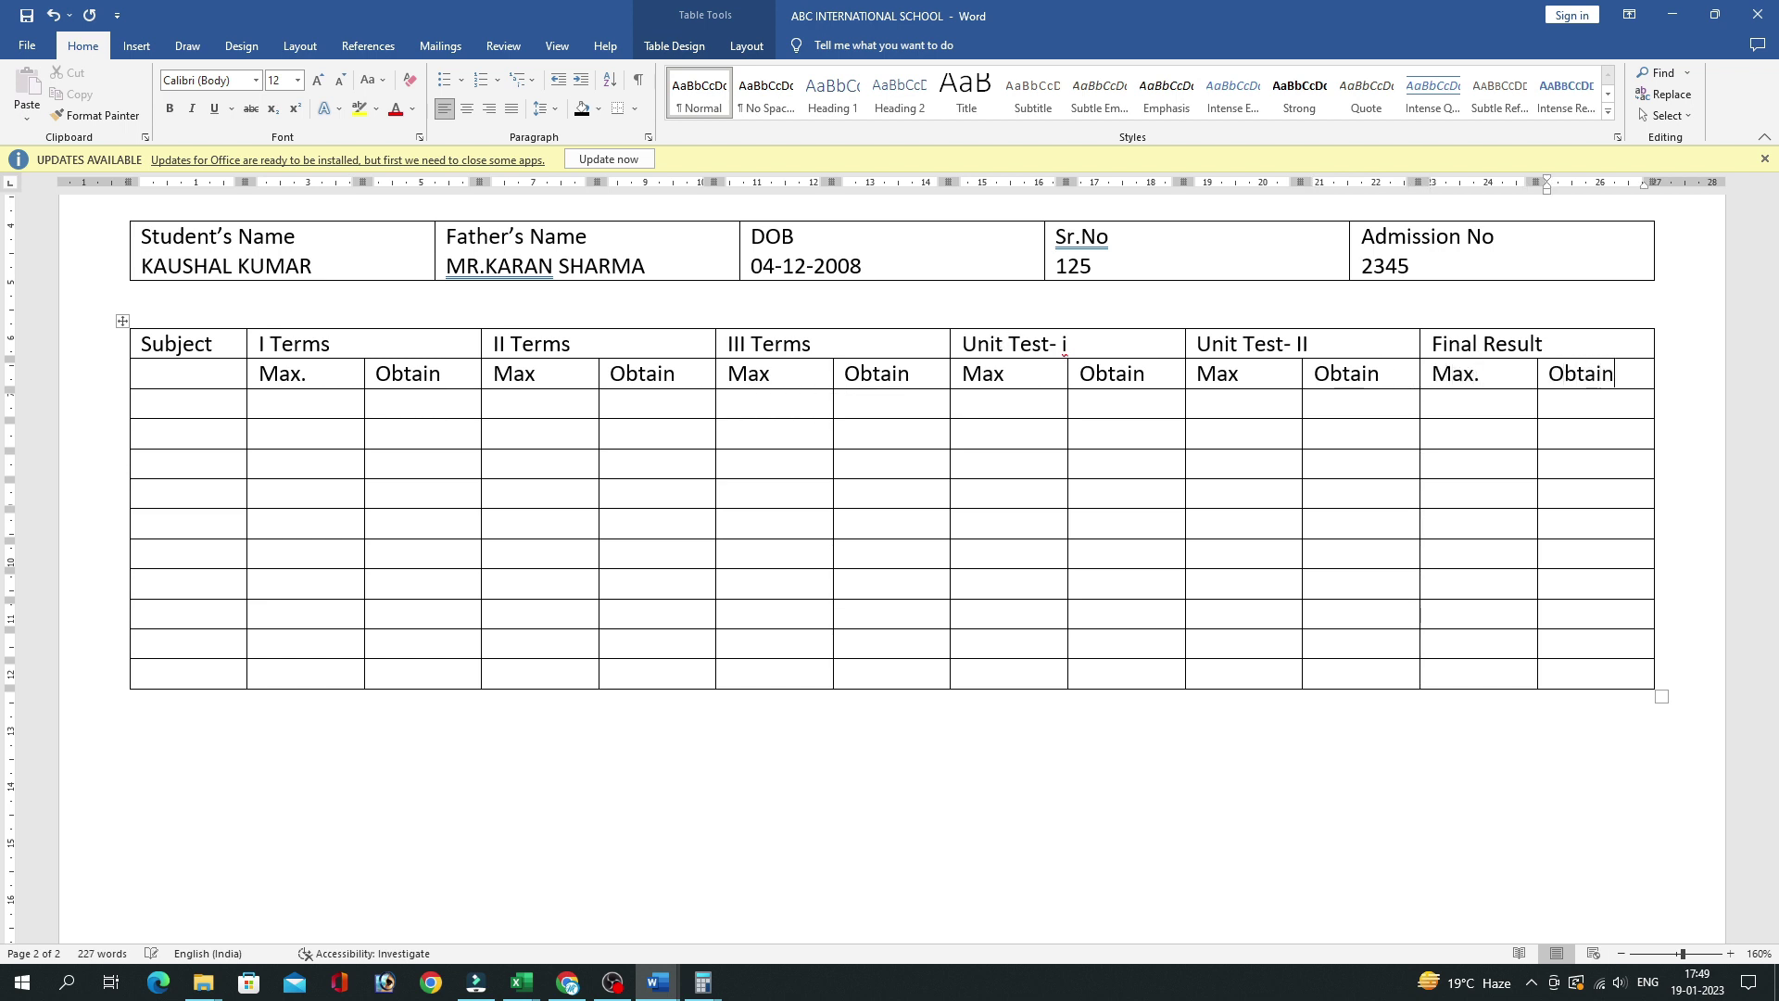
Add the missing periods after Max in the Unit Test, III Terms and II Terms cells.
key(shift+Tab)
key(shift+Tab)
key(shift+Tab)
key(Right)
text(.)
key(shift+Tab)
key(shift+Tab)
key(Right)
text(.)
key(shift+Tab)
key(shift+Tab)
key(Right)
text(.)
key(shift+Tab)
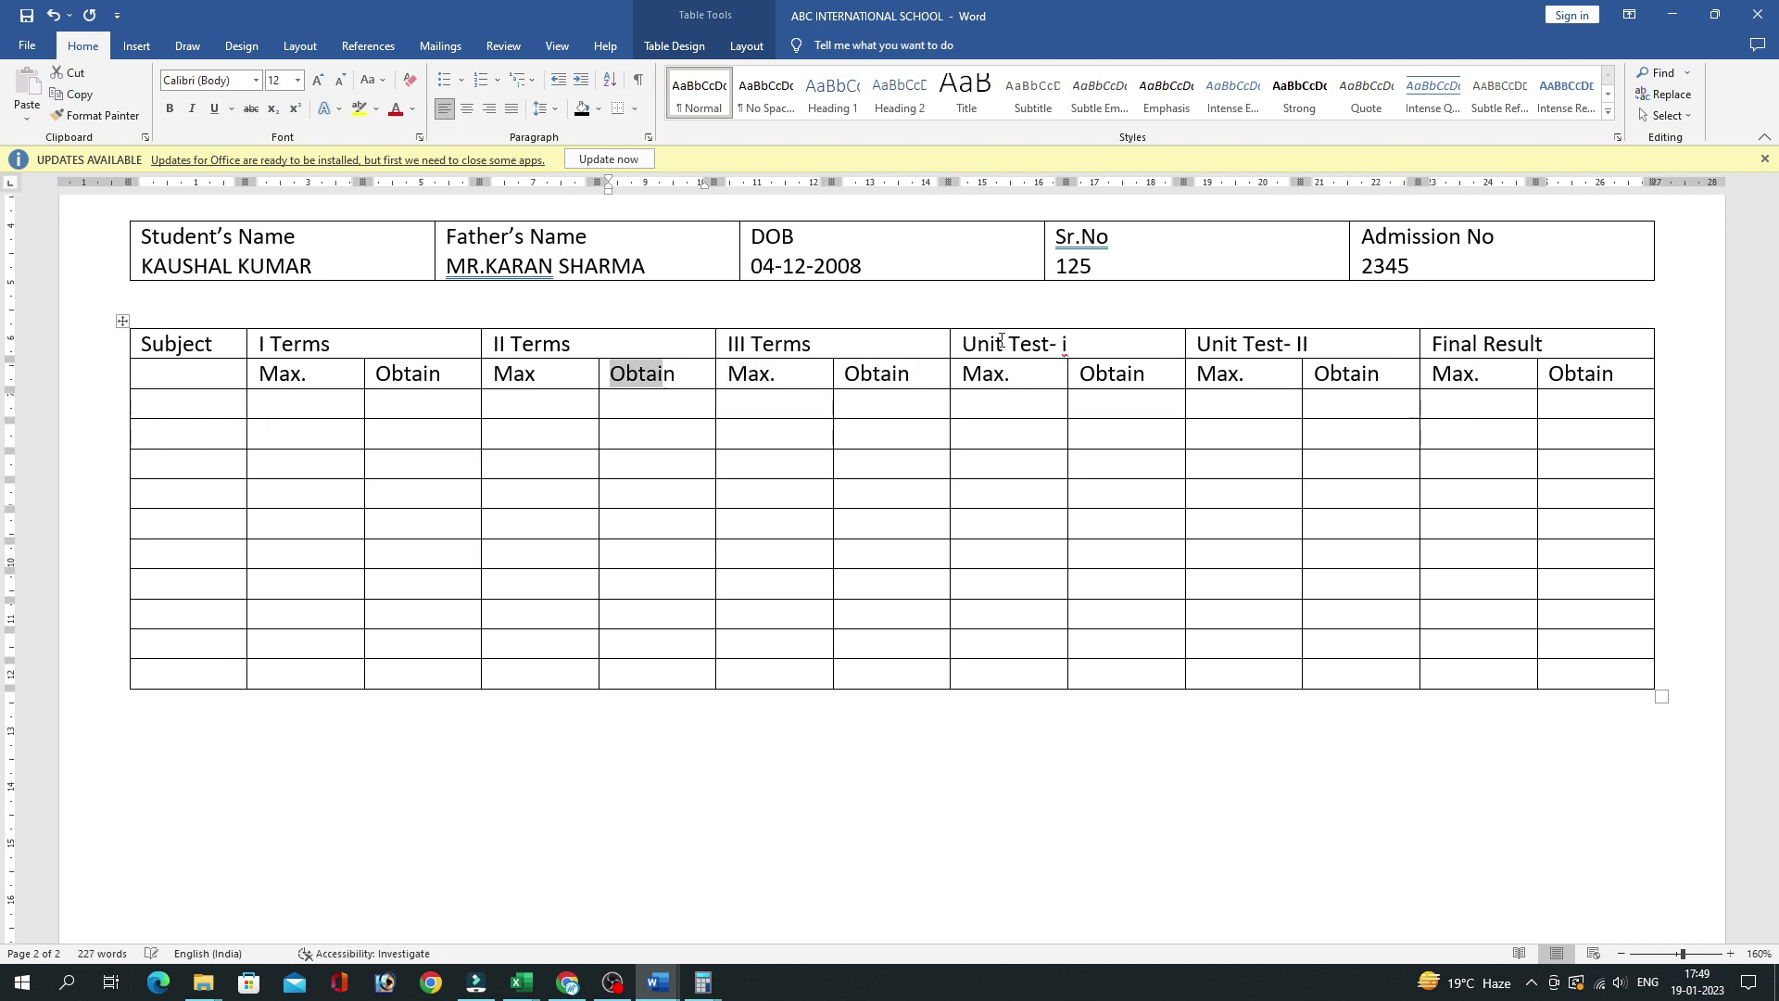
key(shift+Tab)
key(Right)
text(.)
key(shift+Tab)
key(shift+Tab)
key(Right)
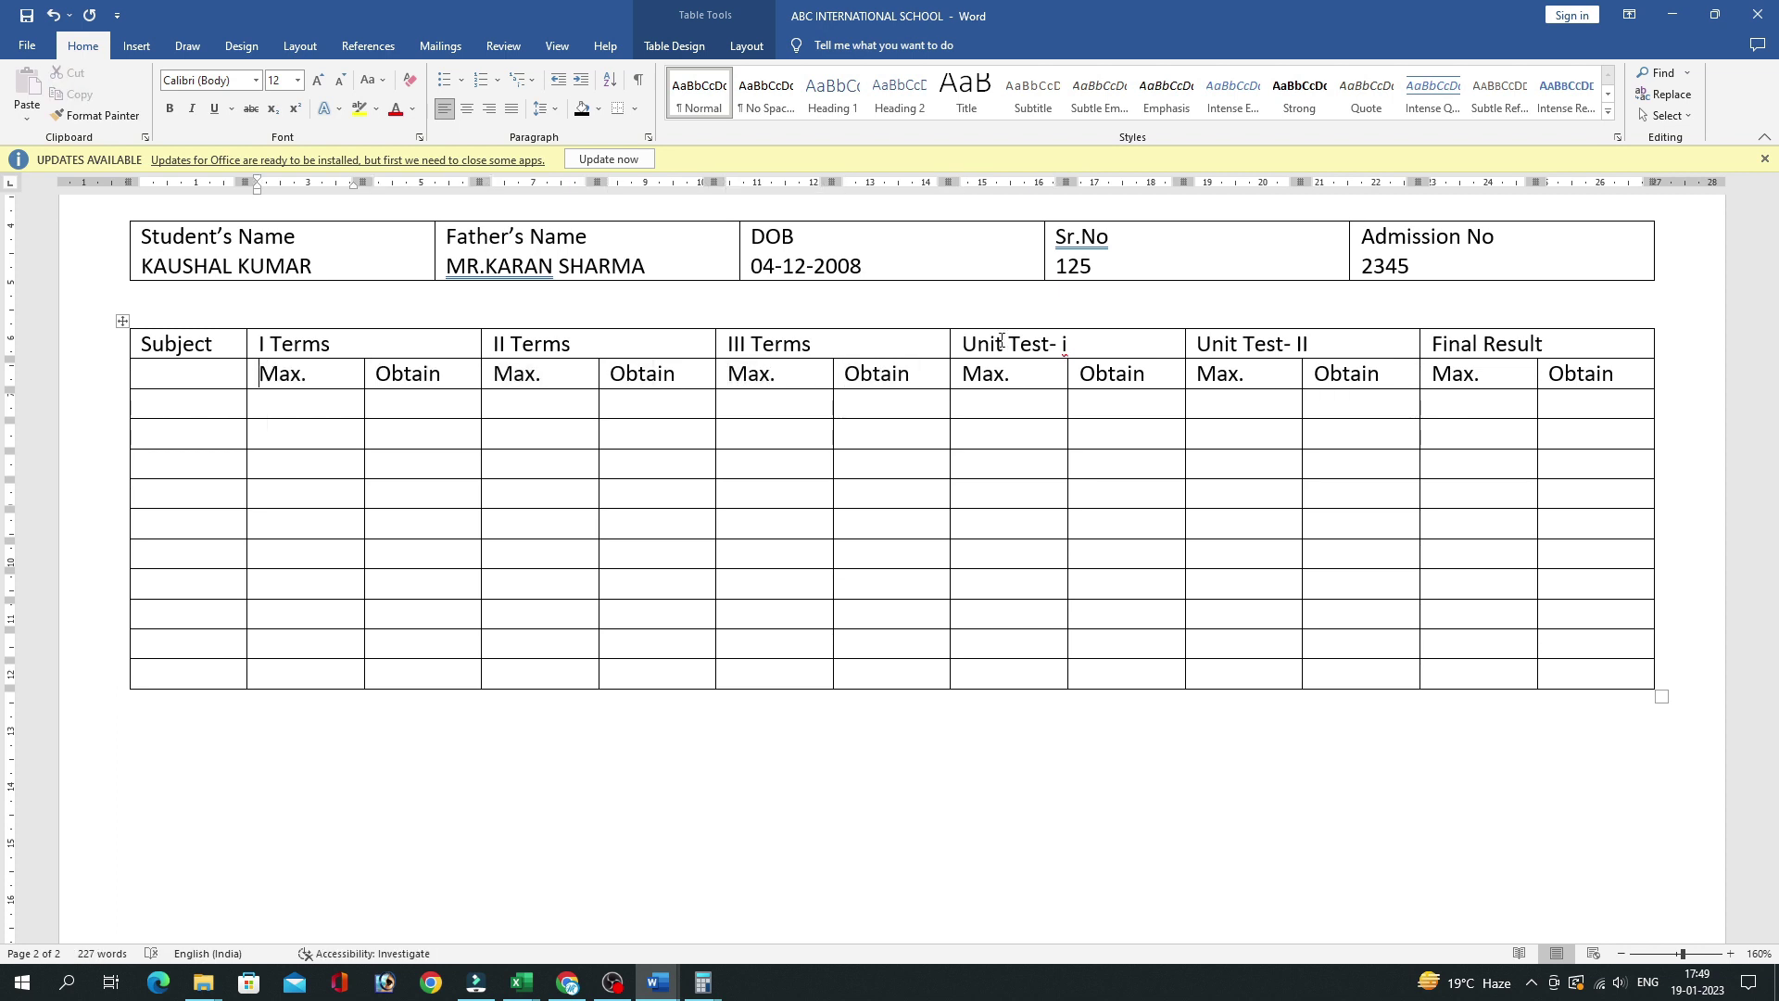
key(Tab)
key(Down)
key(shift+Tab)
key(shift+Tab)
Fill the Subject column with Mathematics, Science, Social Sci., Additional Sub.Computer, Total, Percentage, General Behaviour and Ramark.
text(nd)
key(Down)
text(English)
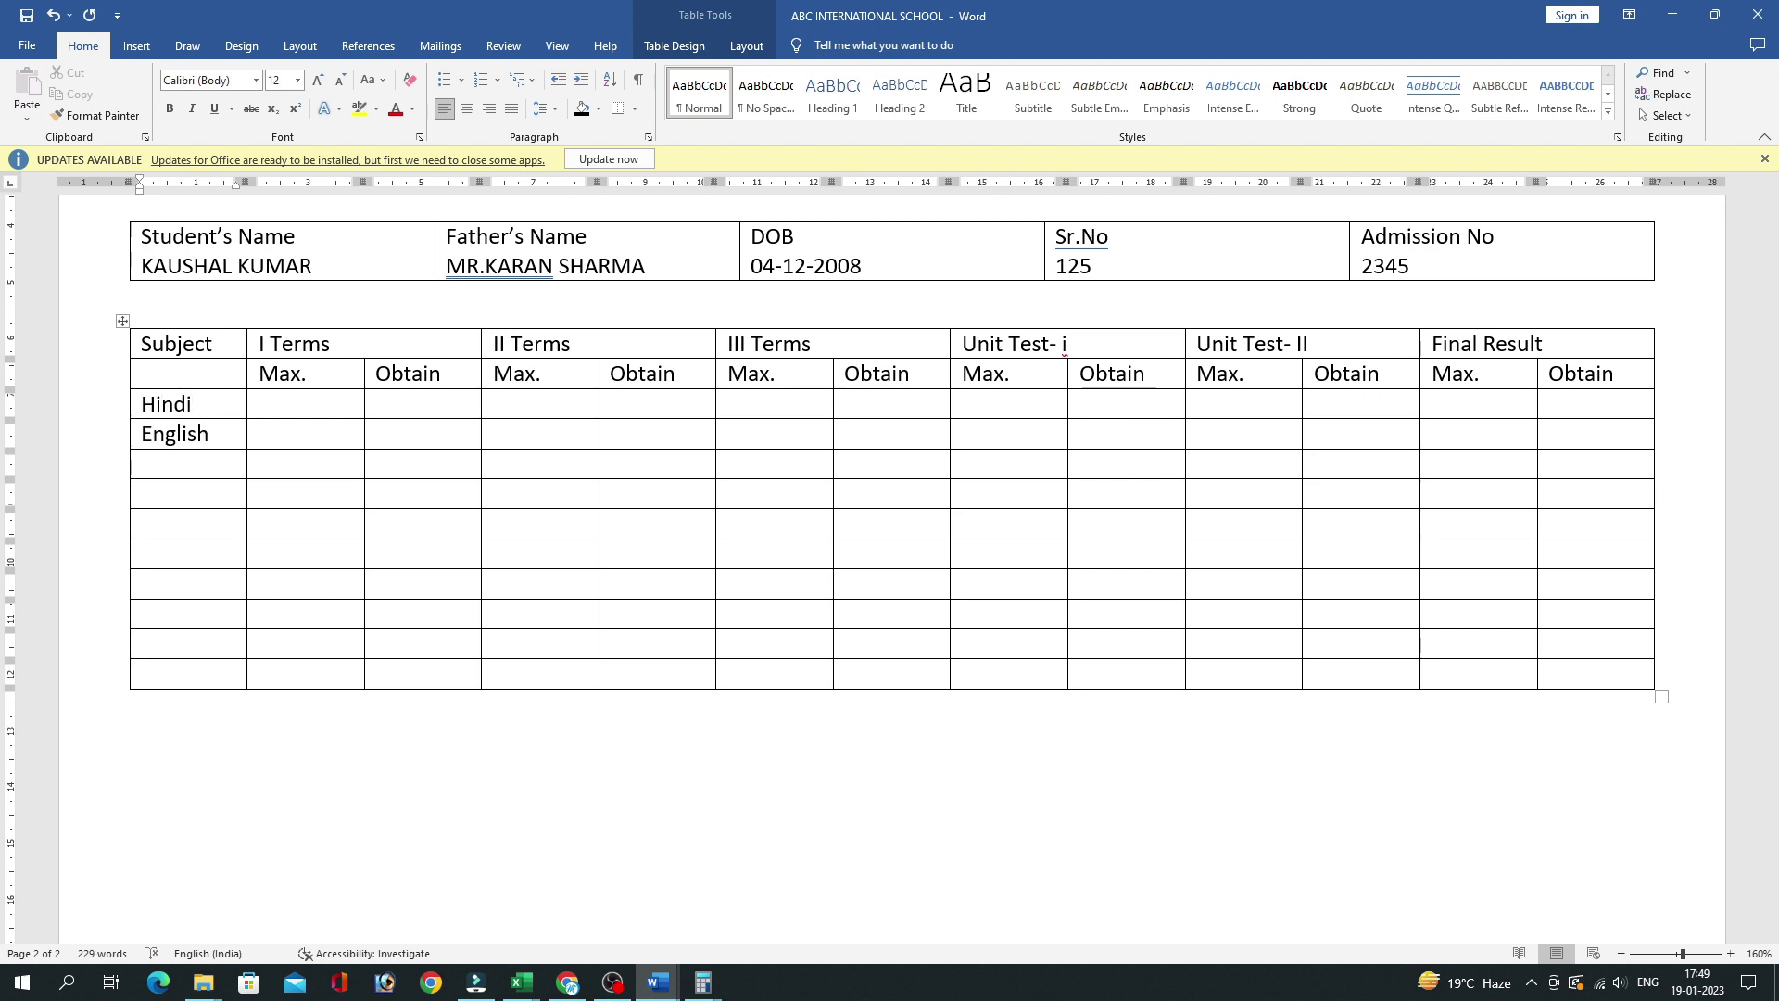
text(Mathematics)
key(Down)
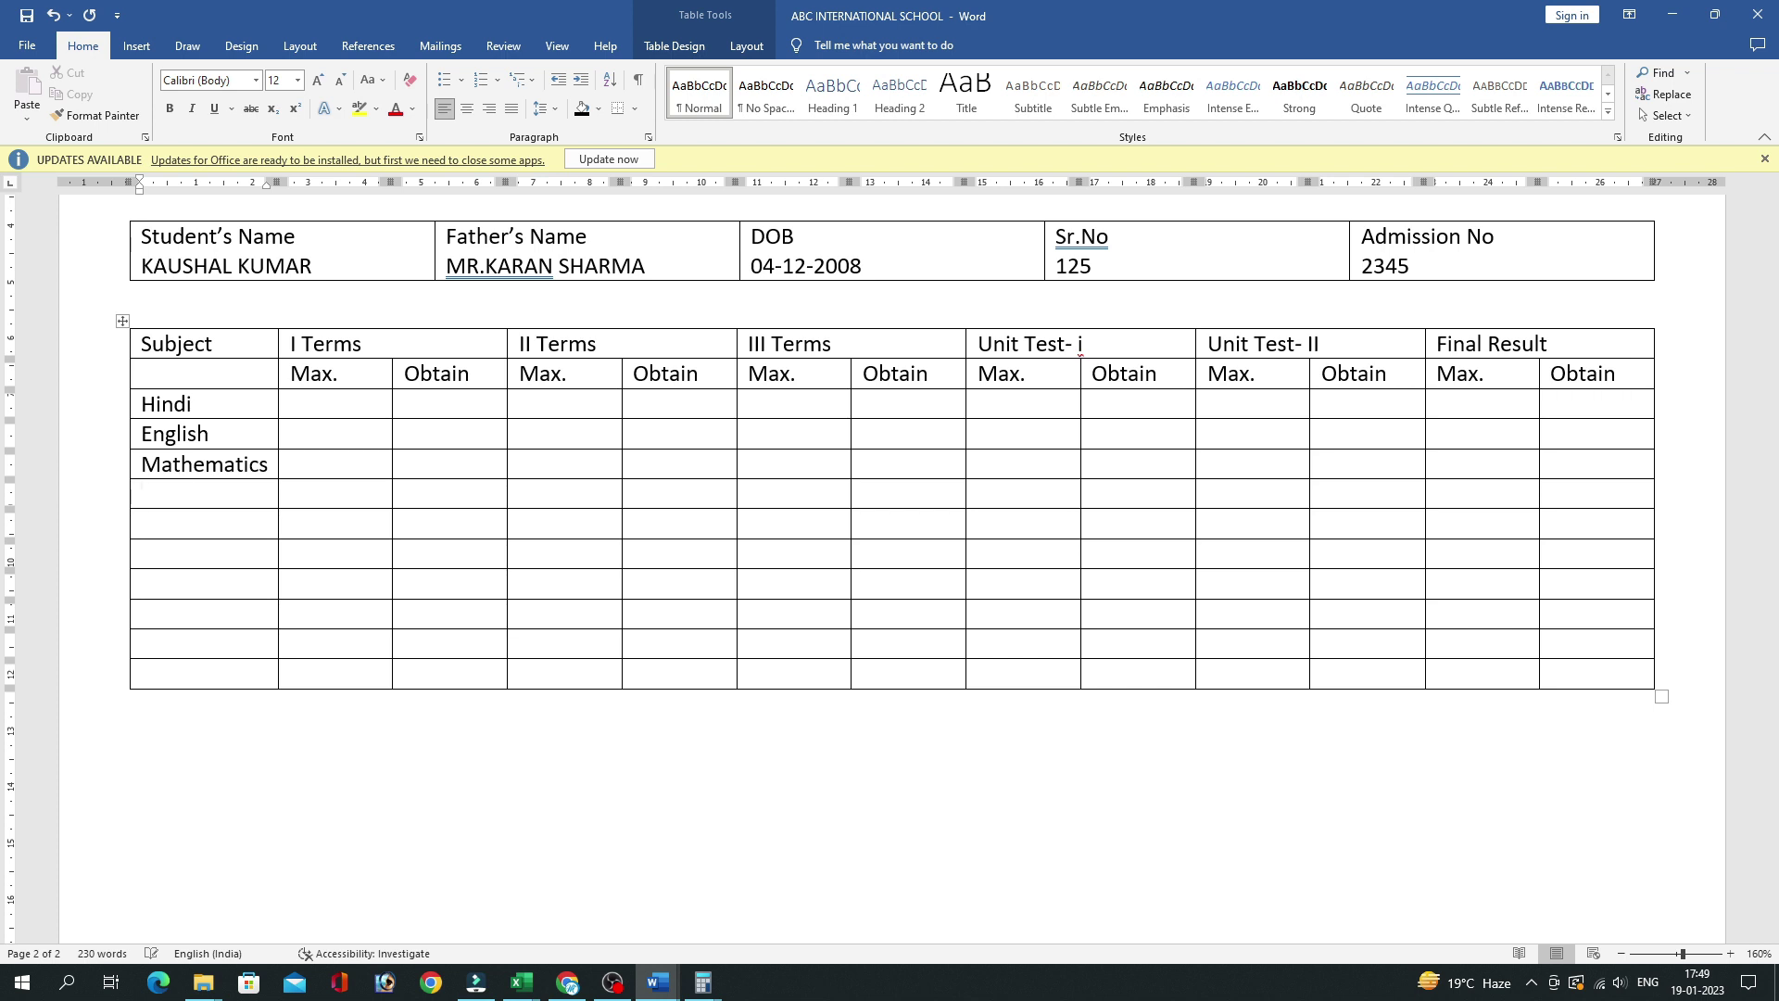
text(Science)
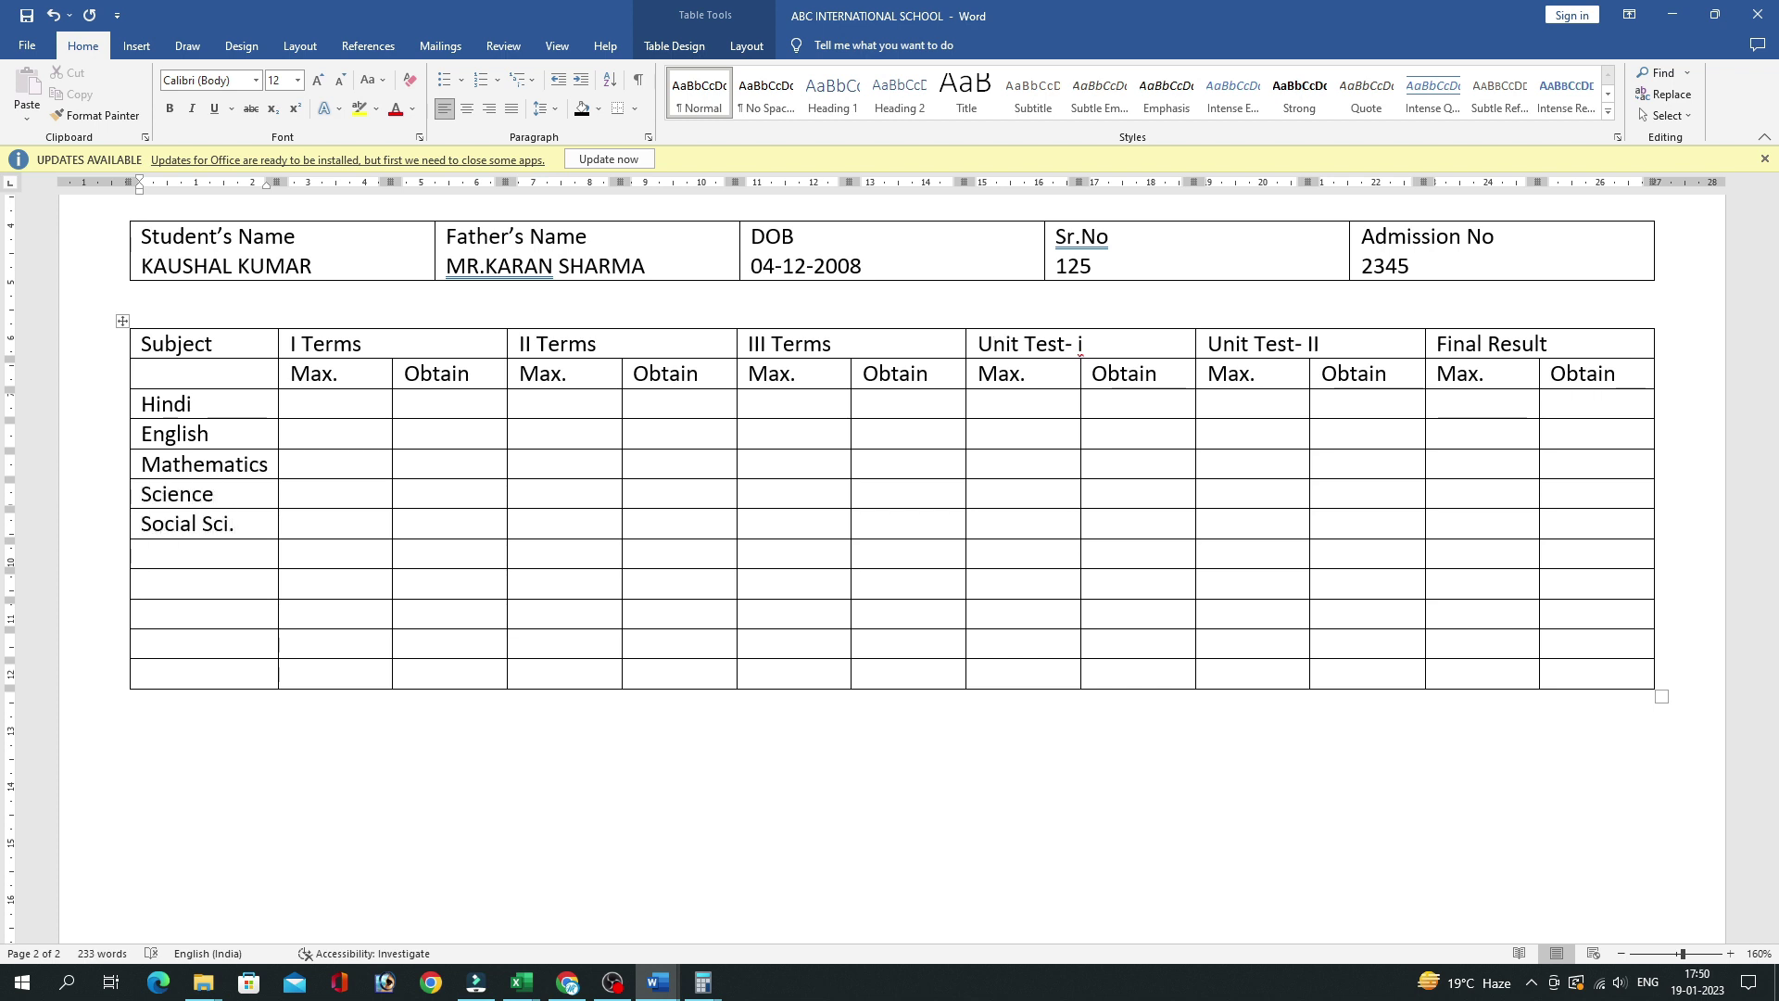
text(Additonal)
key(BackSpace)
key(BackSpace)
key(BackSpace)
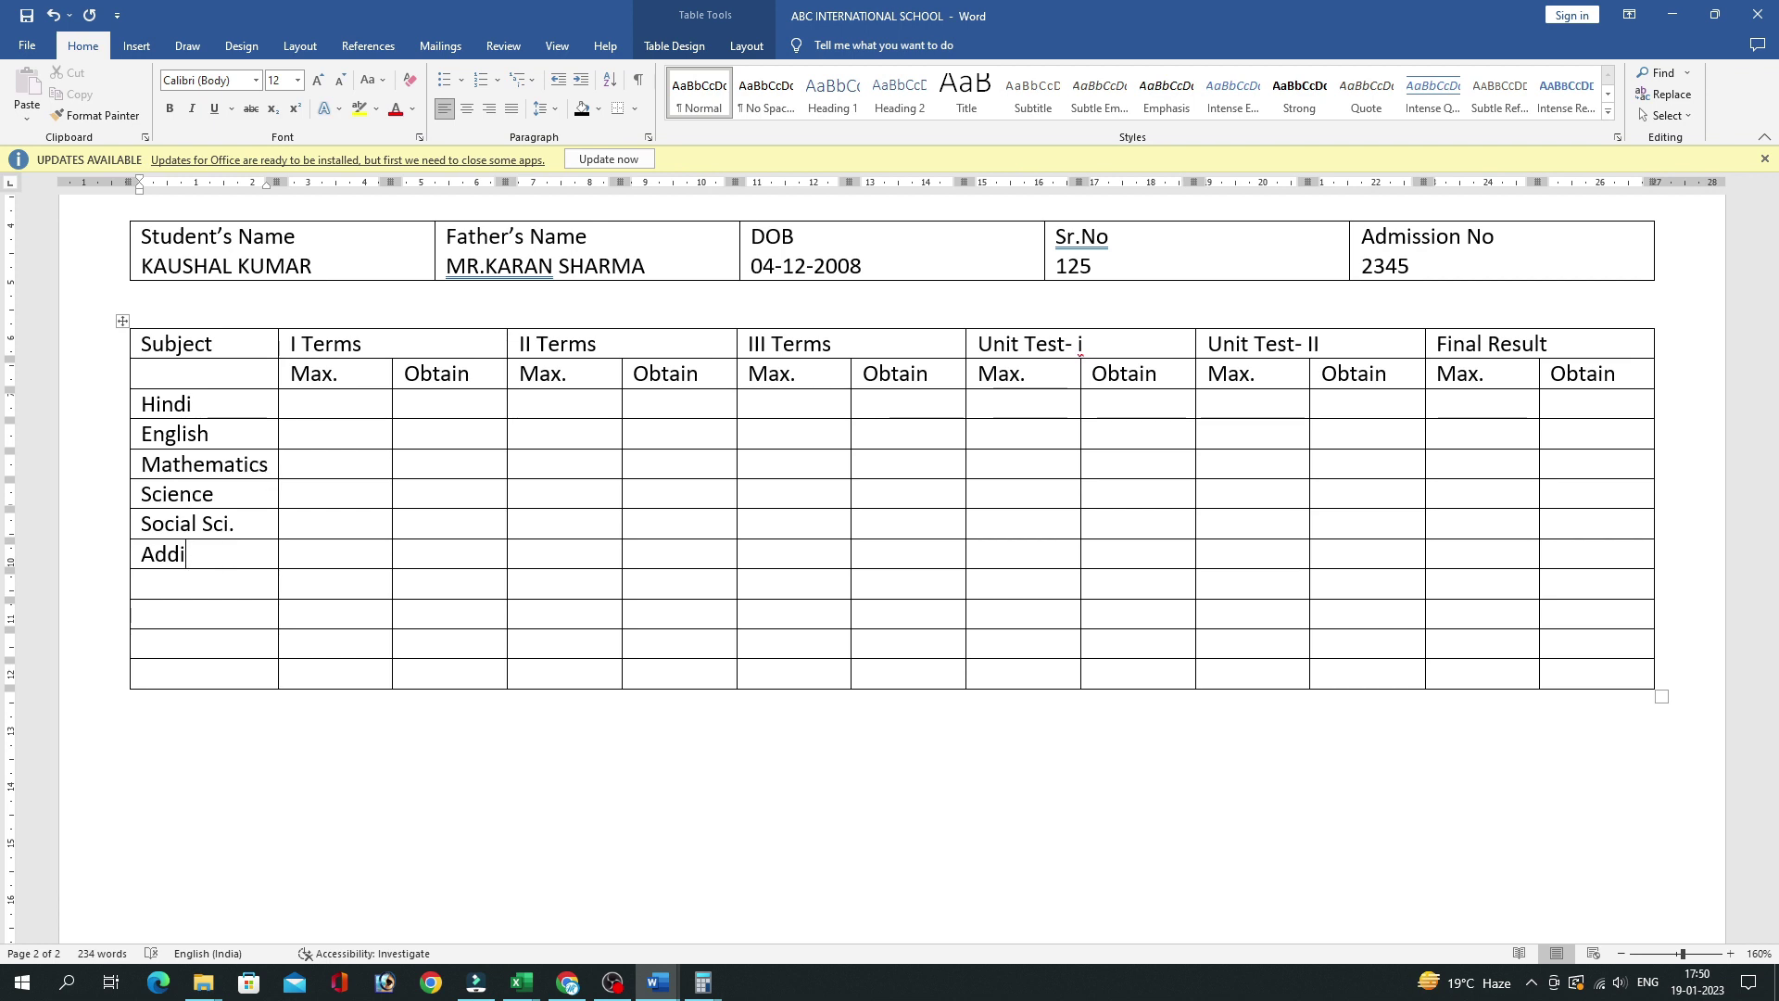
text(Sub)
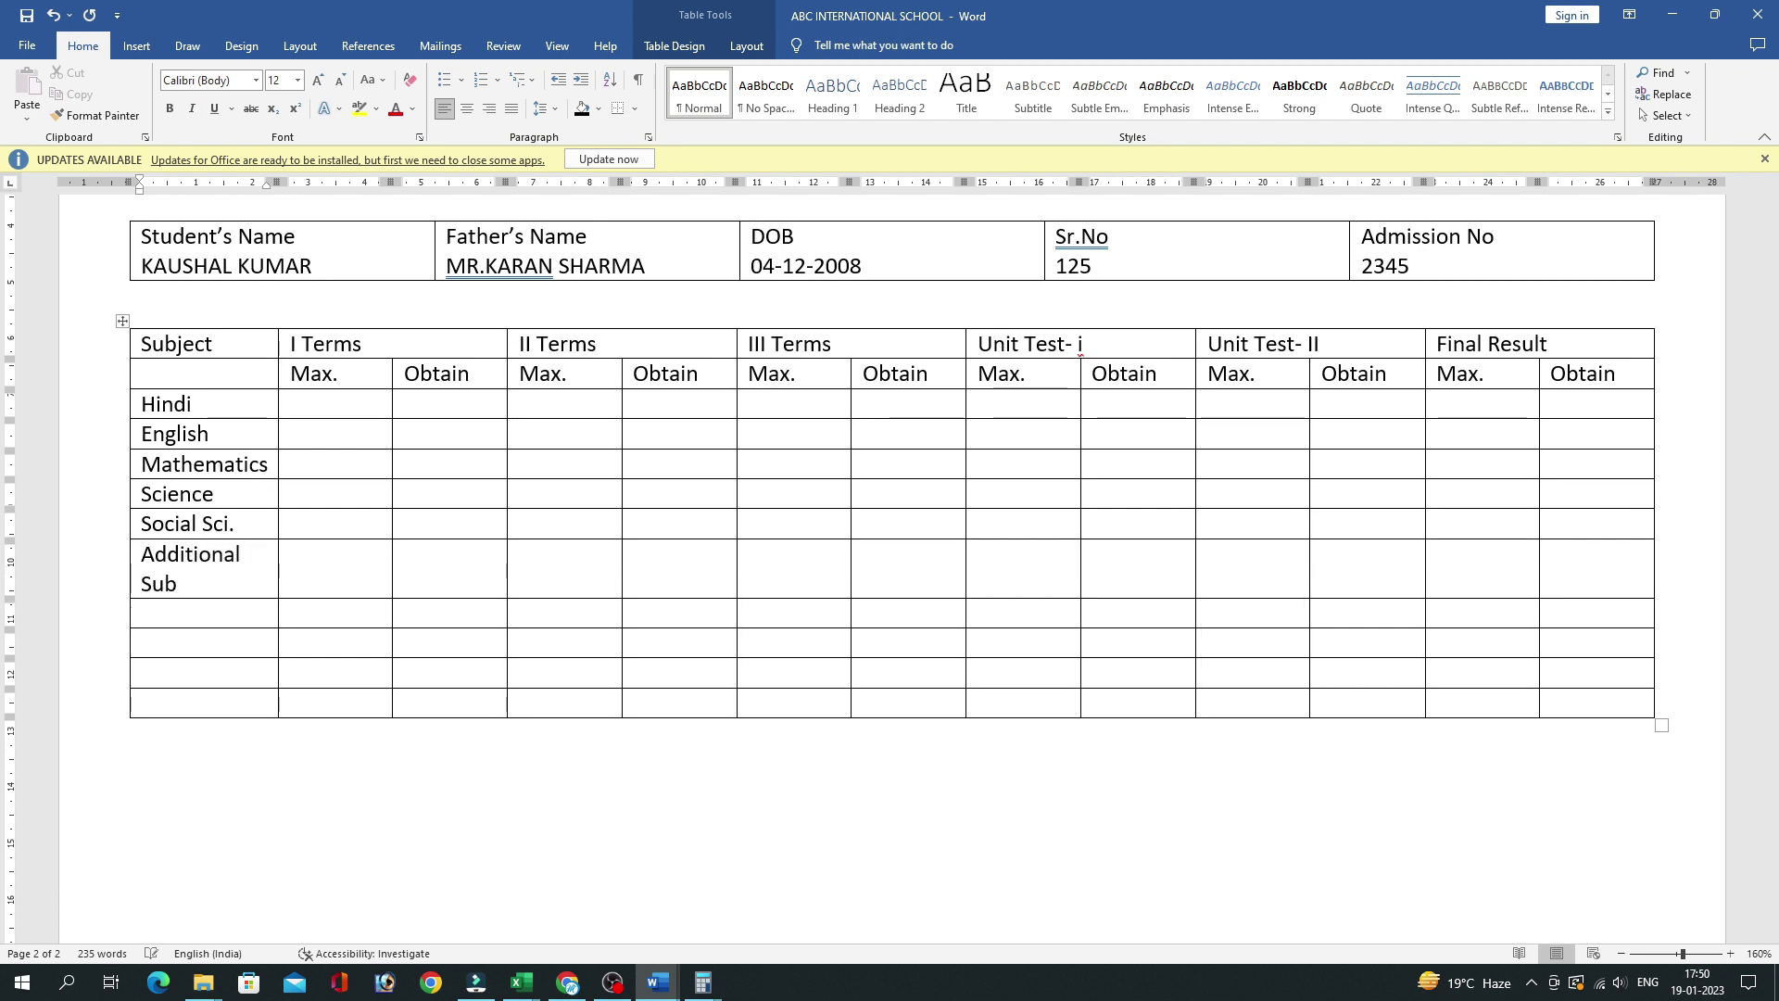
text(.Computer)
key(Down)
text(T)
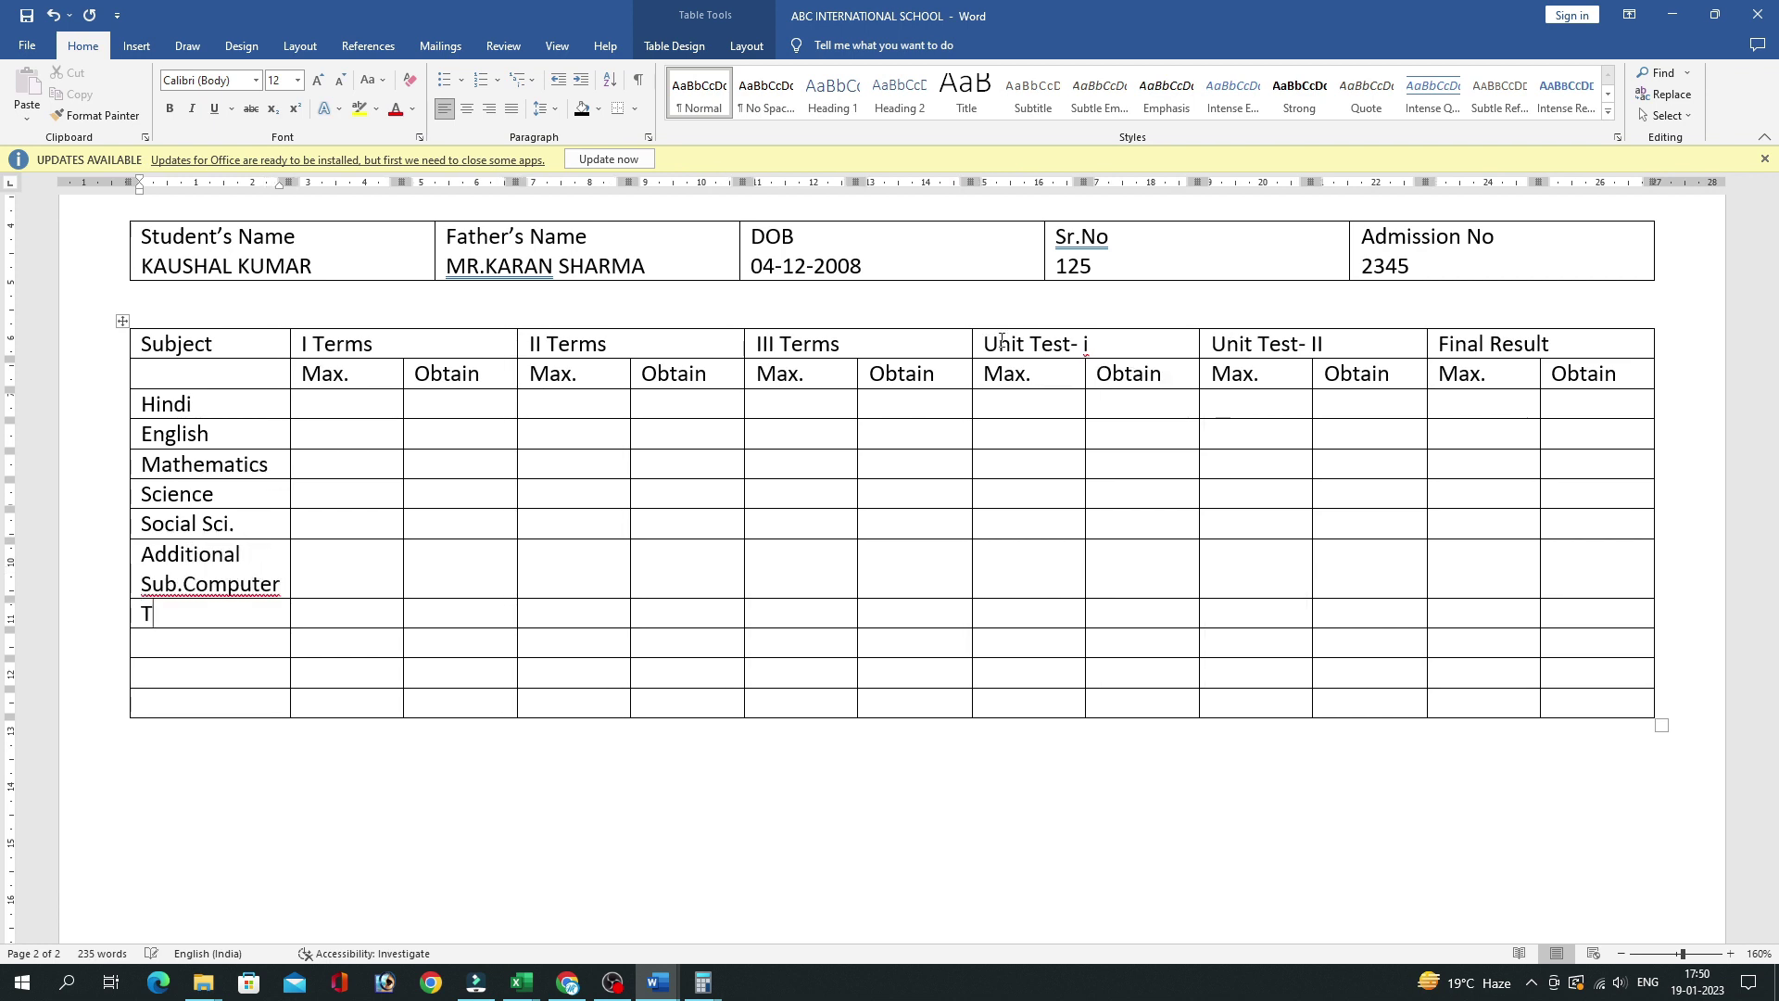
text(otal)
text(ercent)
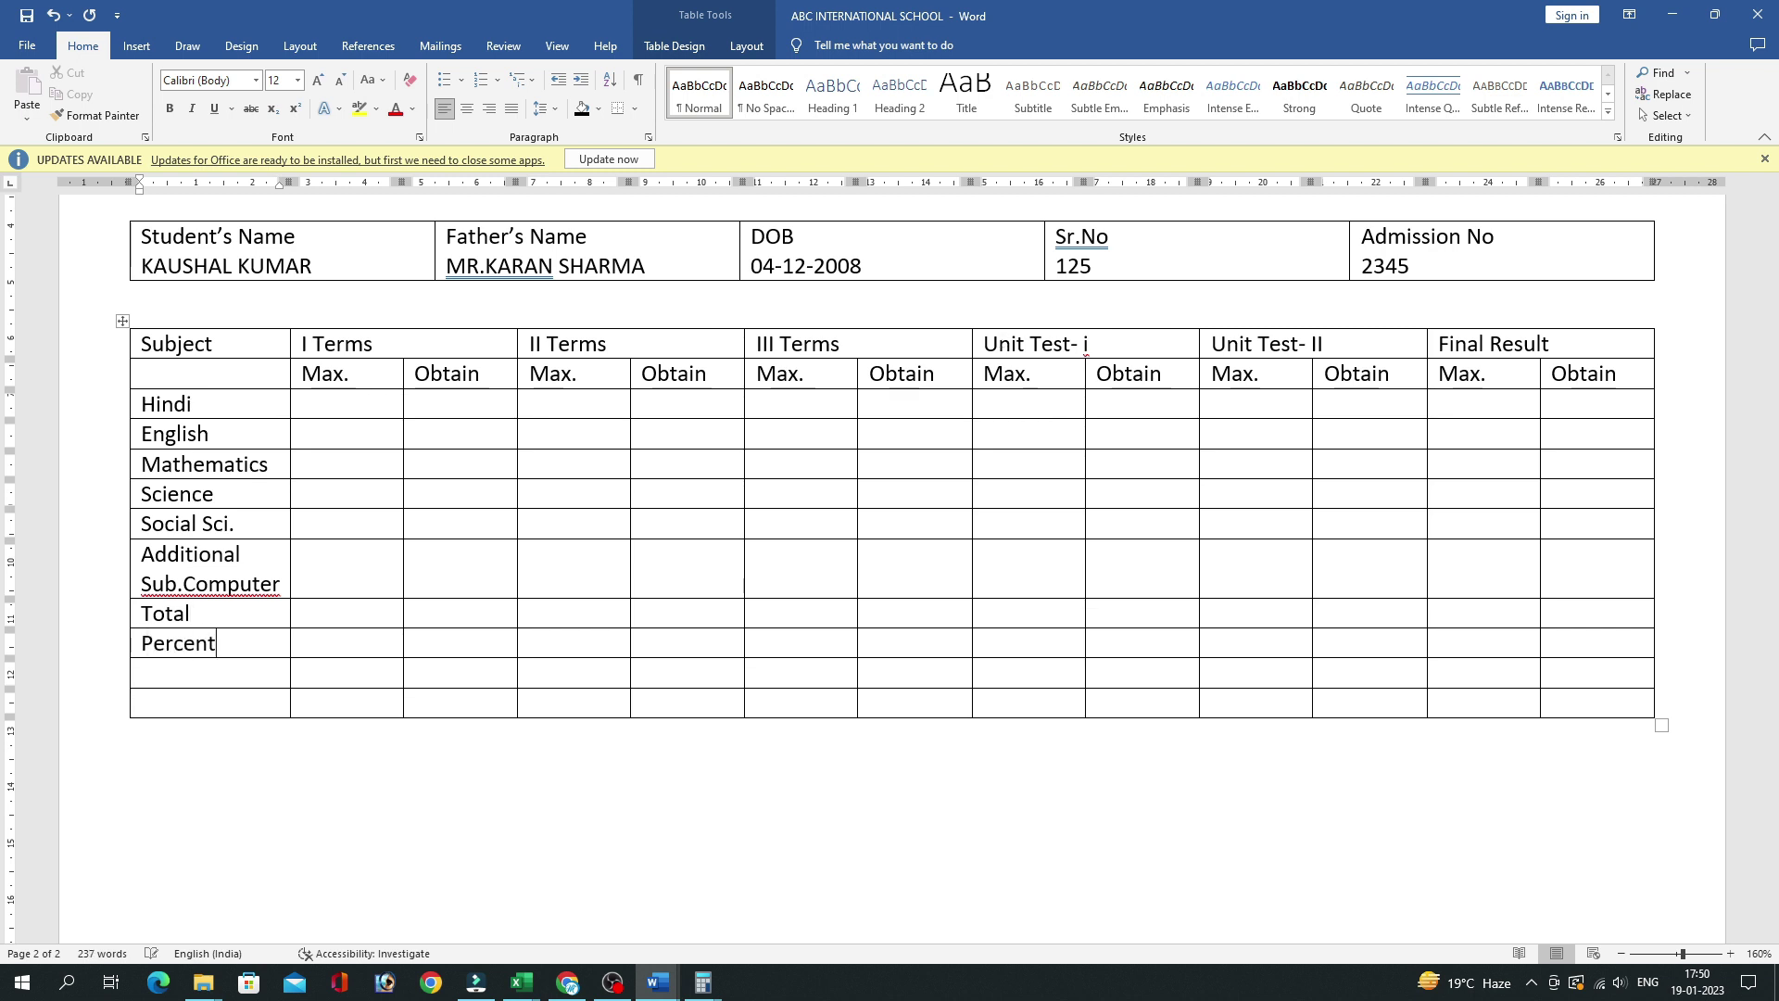
text(age)
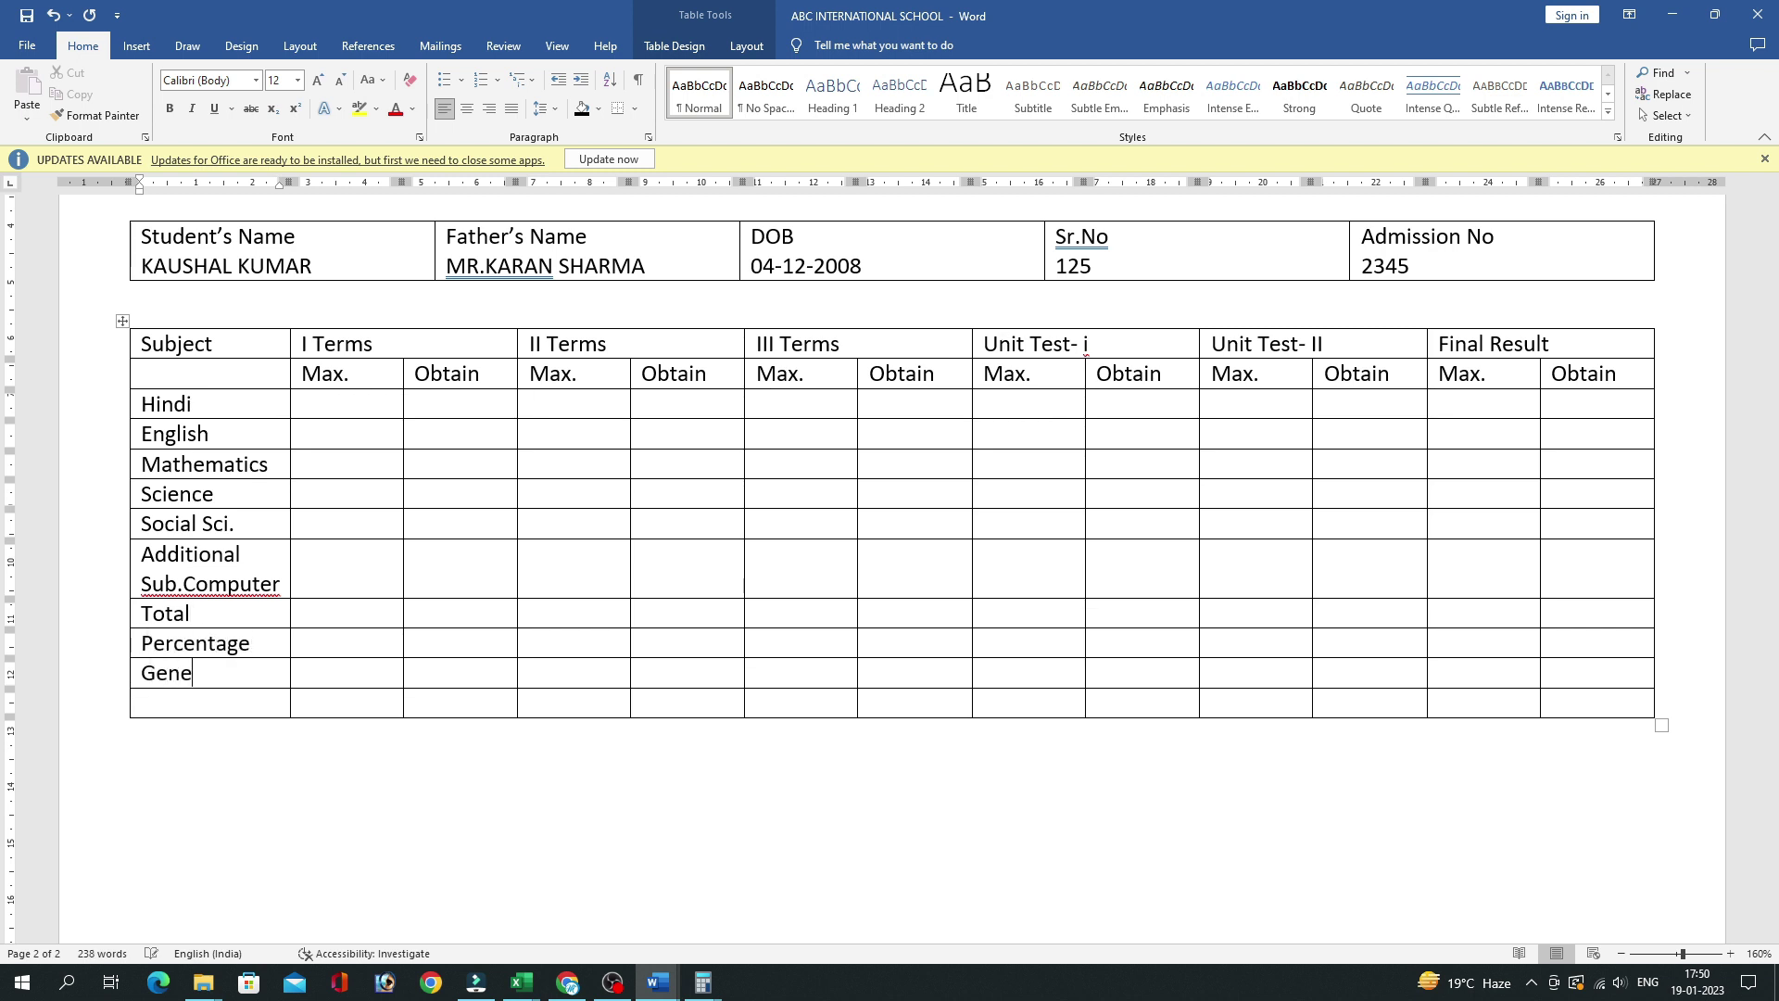
text(Beha)
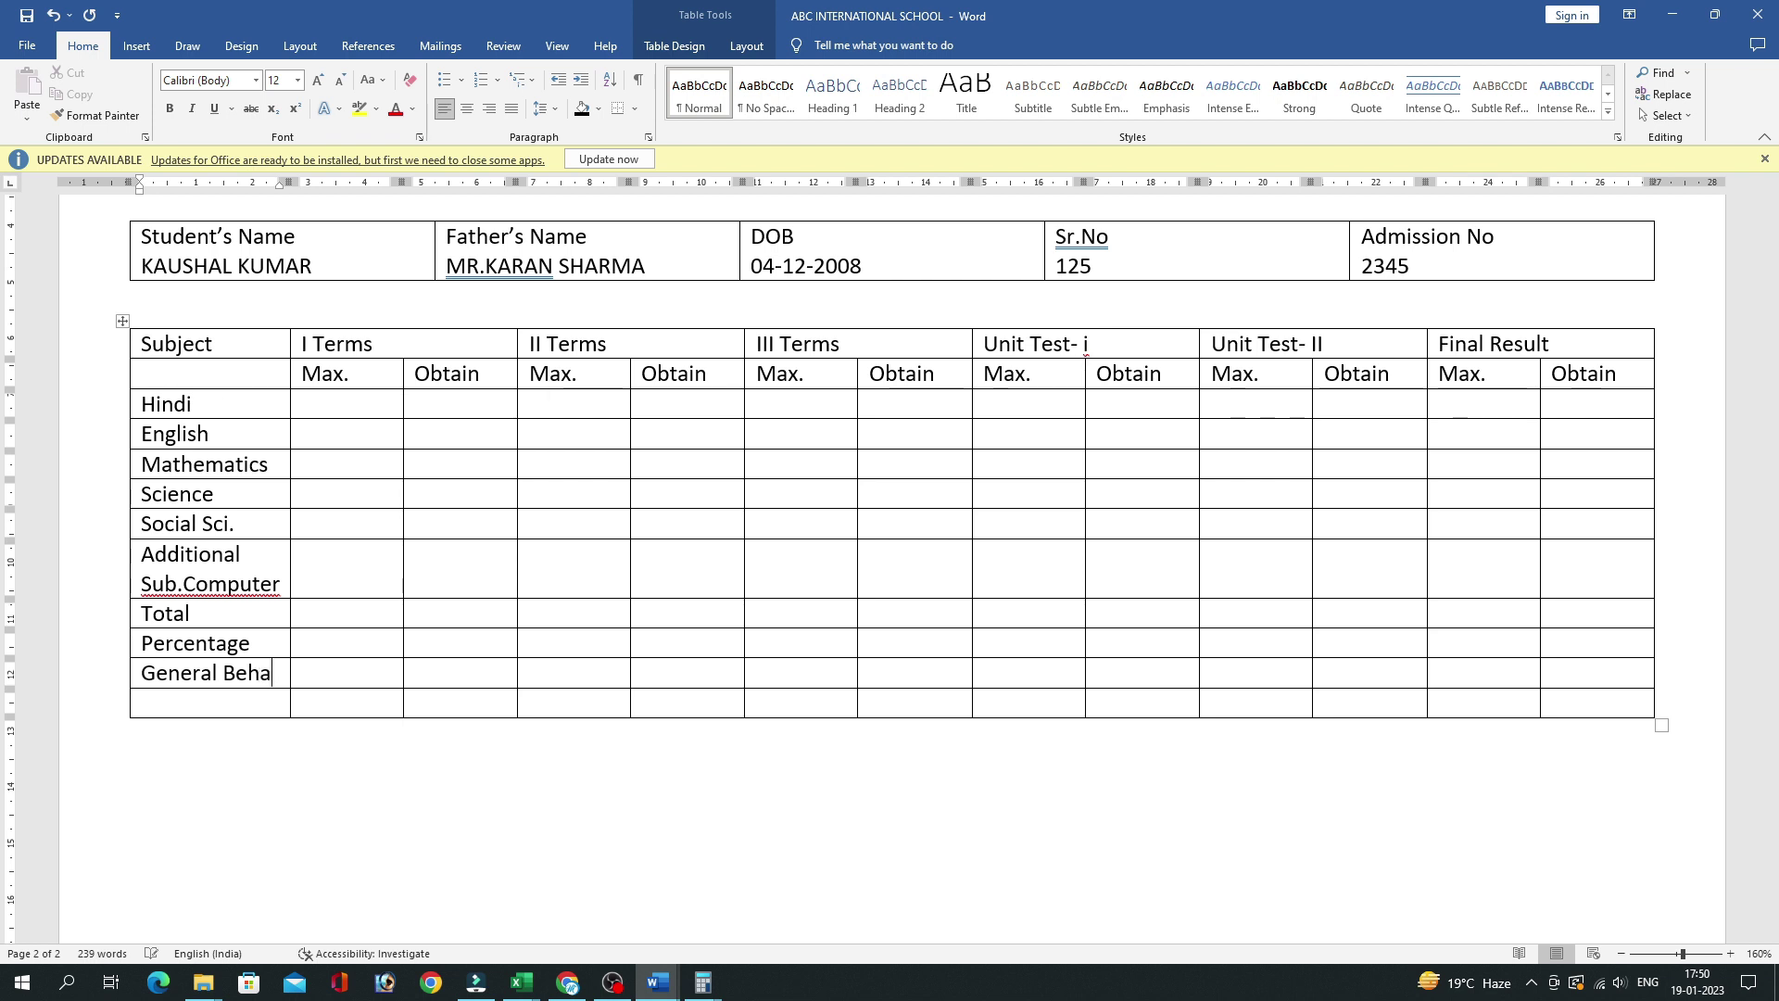
text(viou)
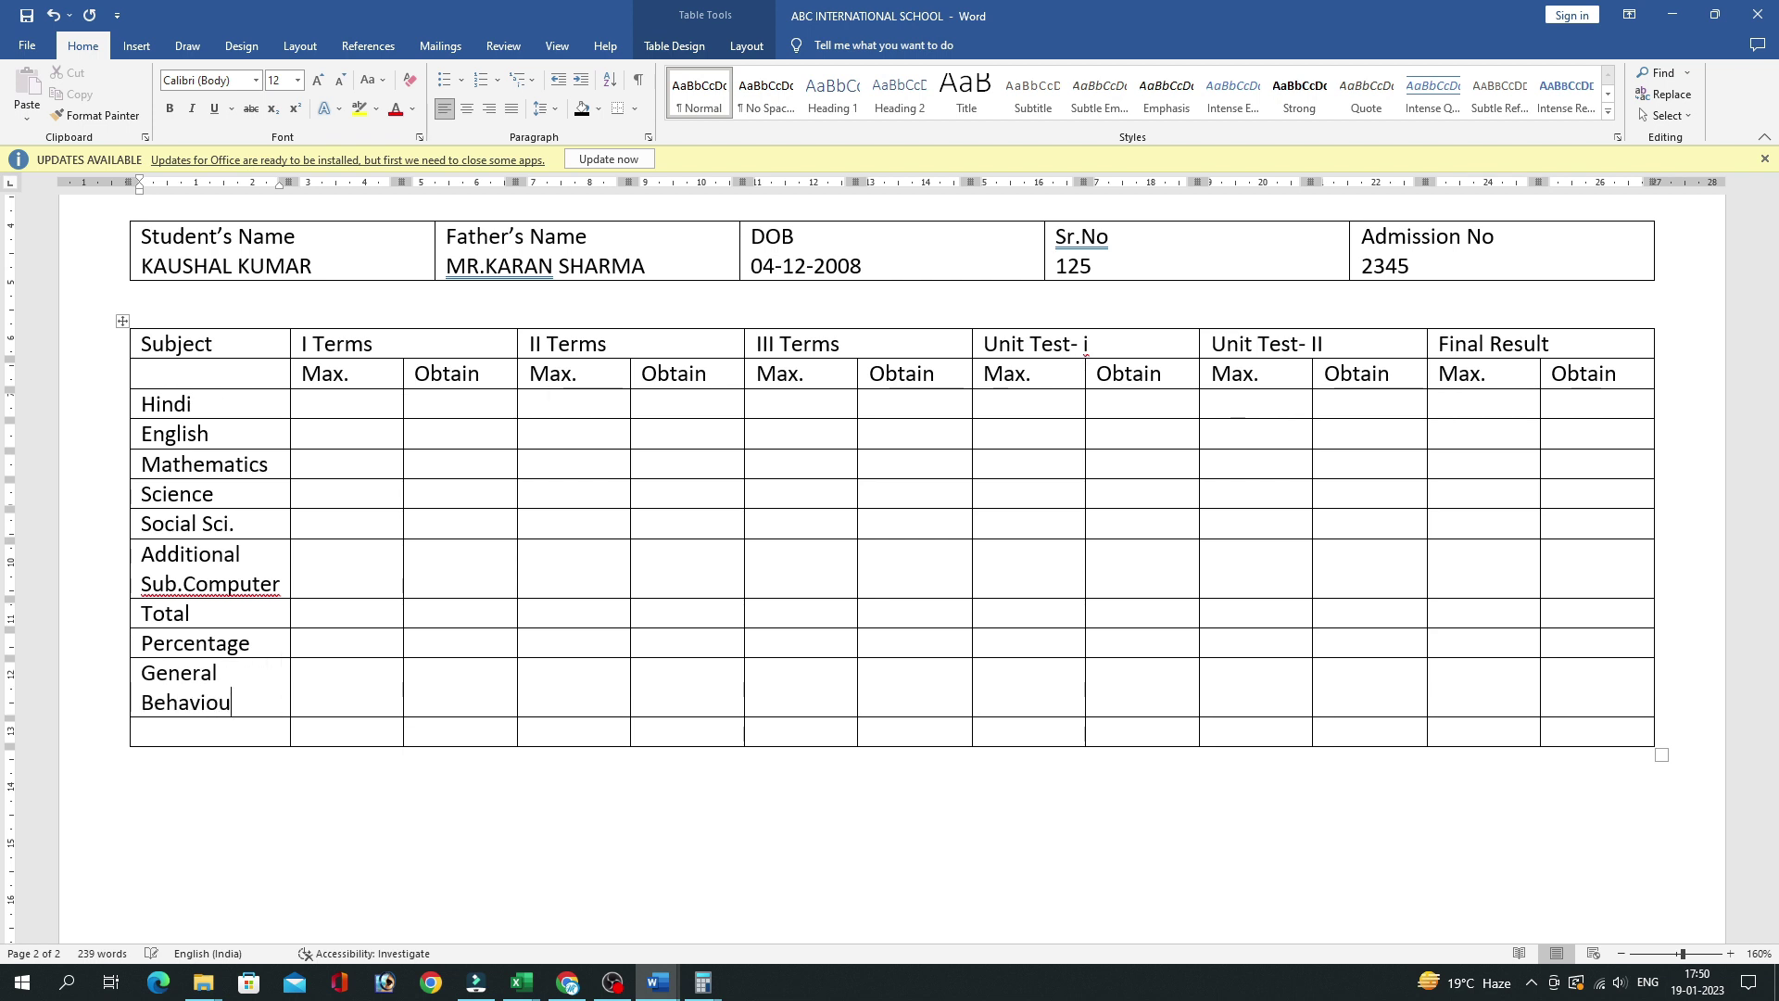
text(Ramarks)
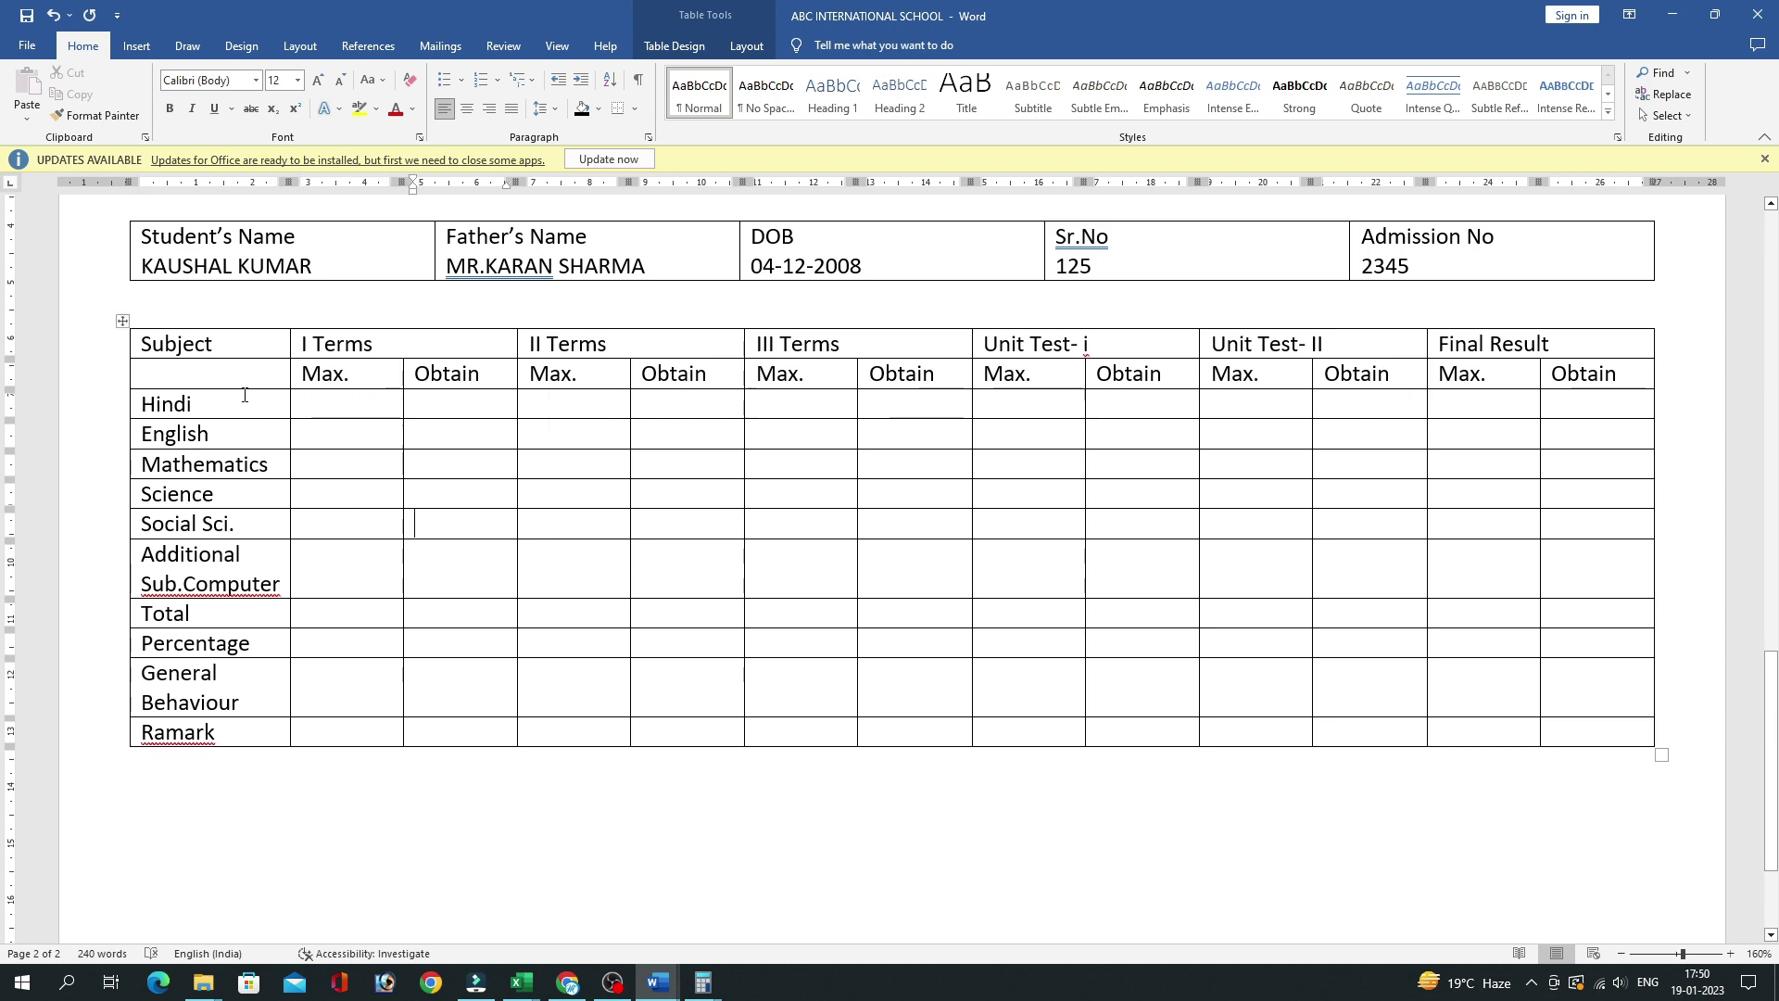
Give the whole marks table 1.15 line spacing.
click(122, 320)
click(540, 109)
click(556, 169)
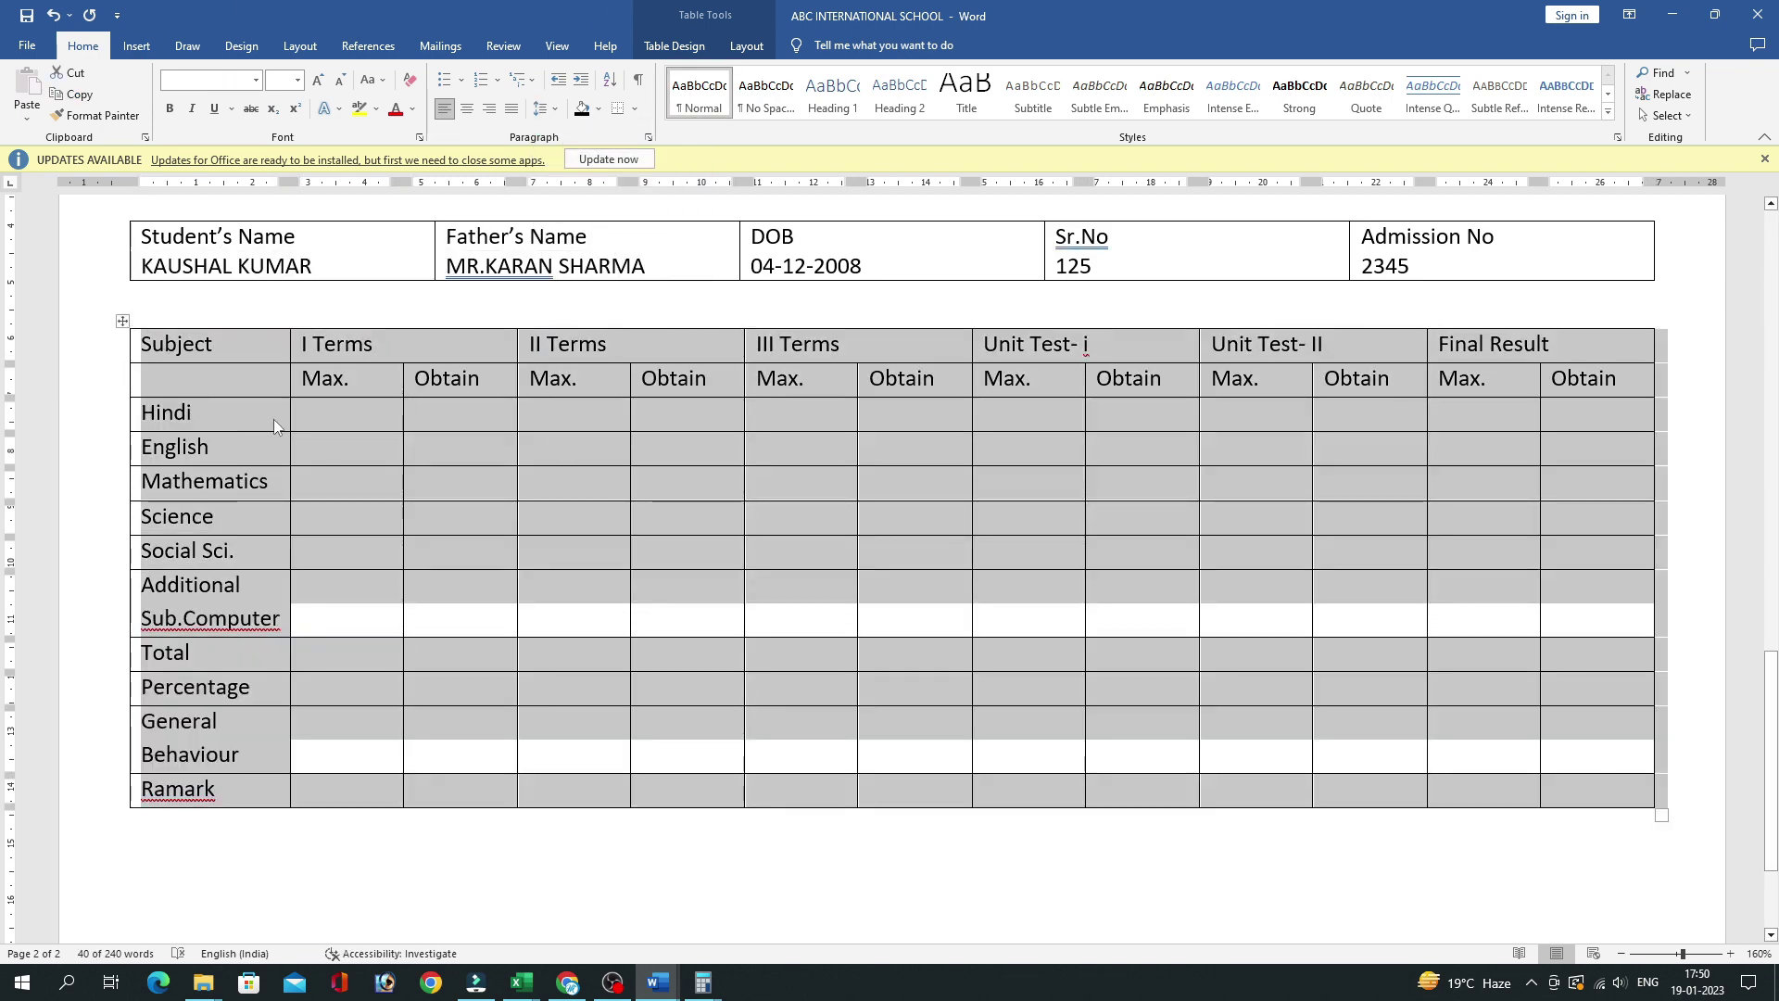
scroll(712, 515, up, 3)
scroll(712, 515, down, 4)
scroll(712, 514, up, 2)
Set the marks table's font to Times New Roman.
mouse_move(185, 414)
mouse_down()
mouse_move(255, 746)
mouse_move(1612, 862)
mouse_up()
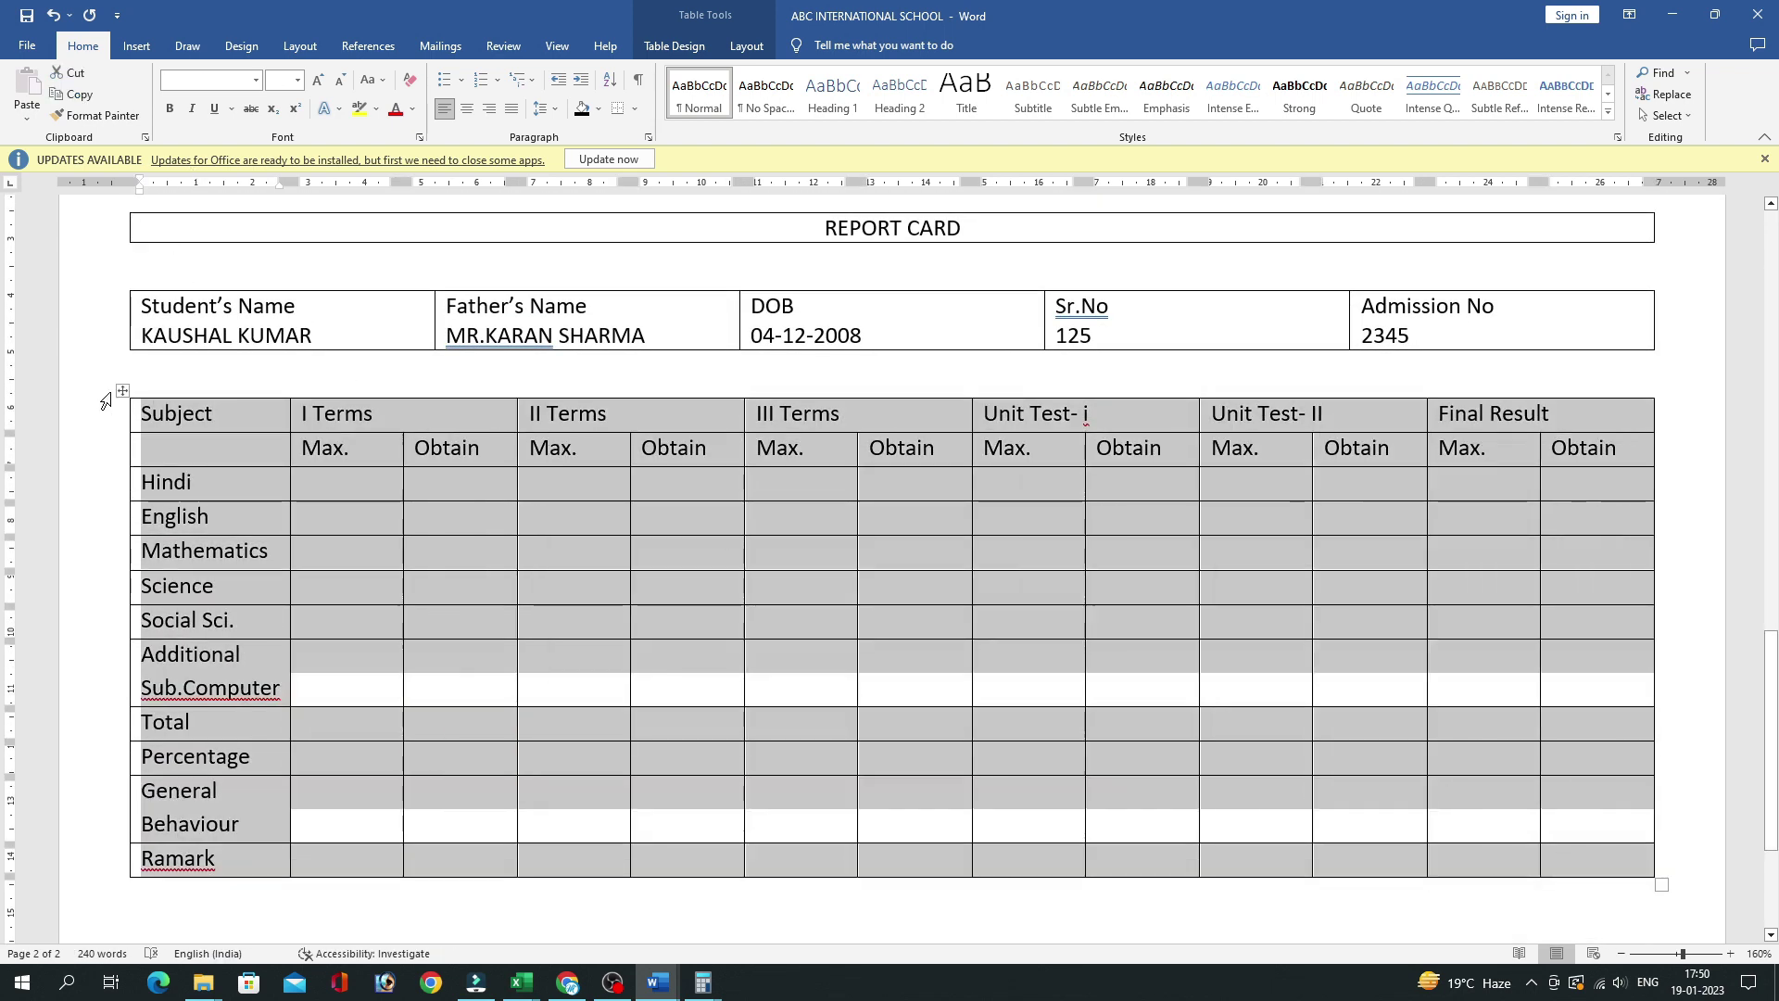
click(203, 80)
text(Times New Roman)
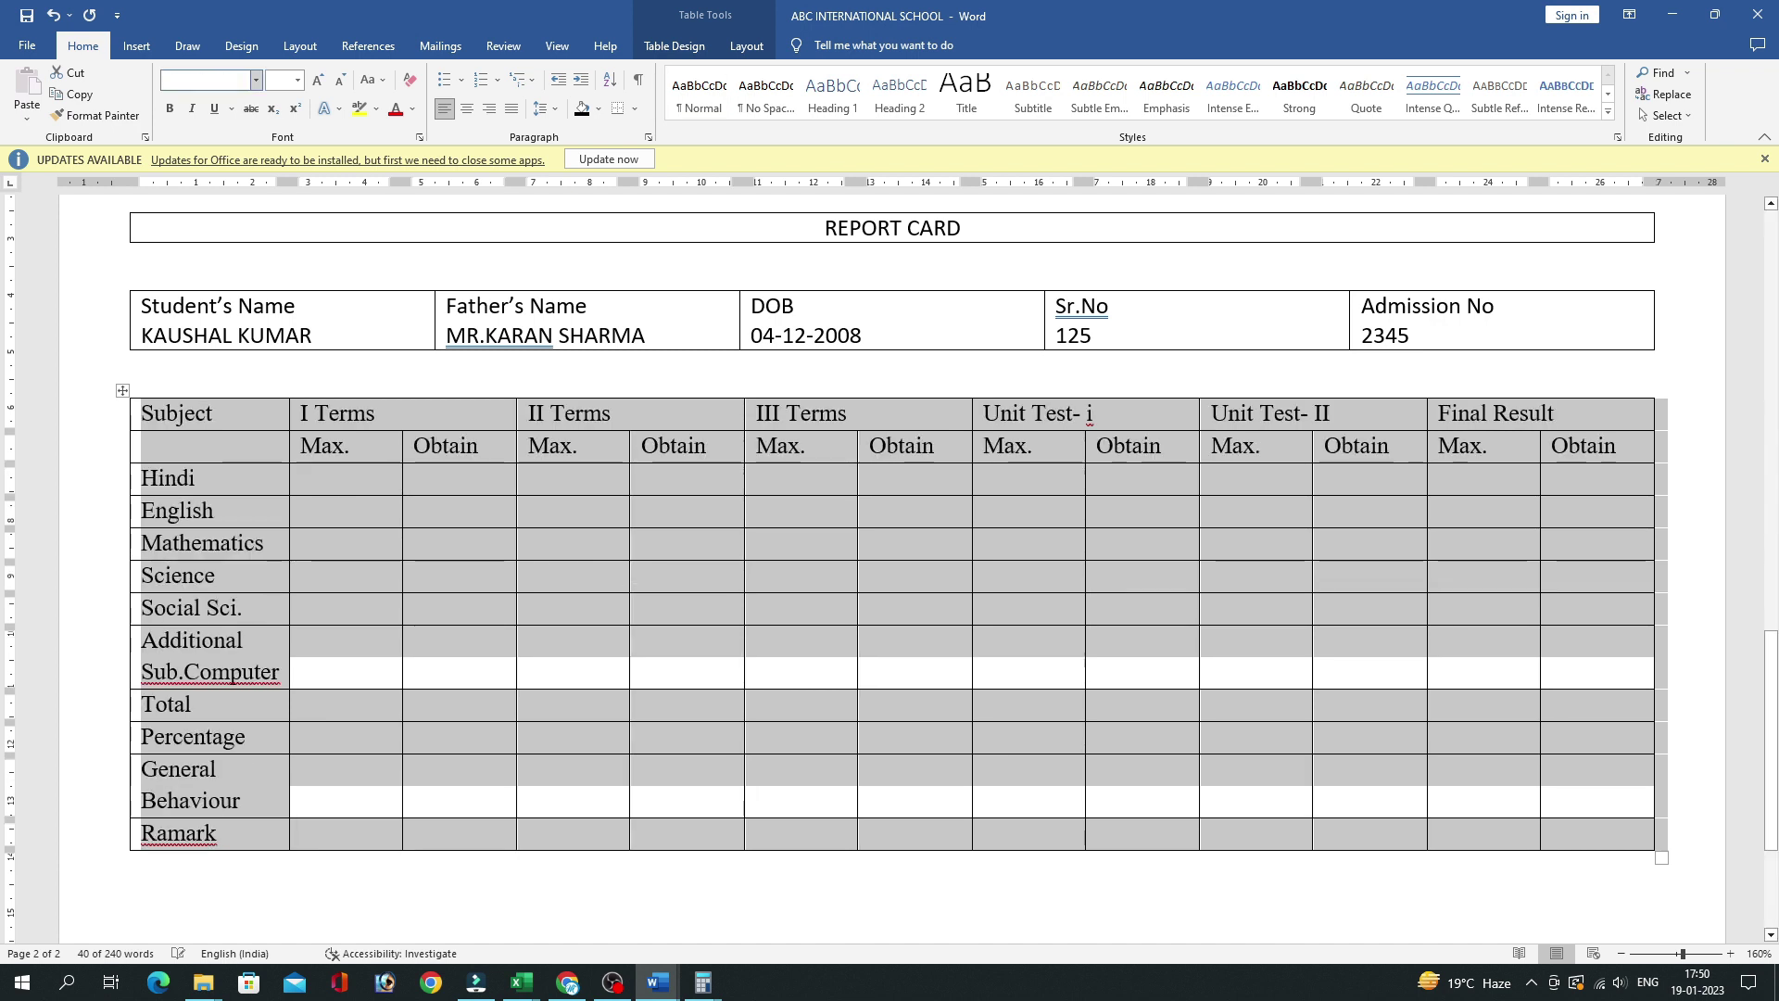
key(Return)
Centre and bold the top header row with the term headings.
click(199, 422)
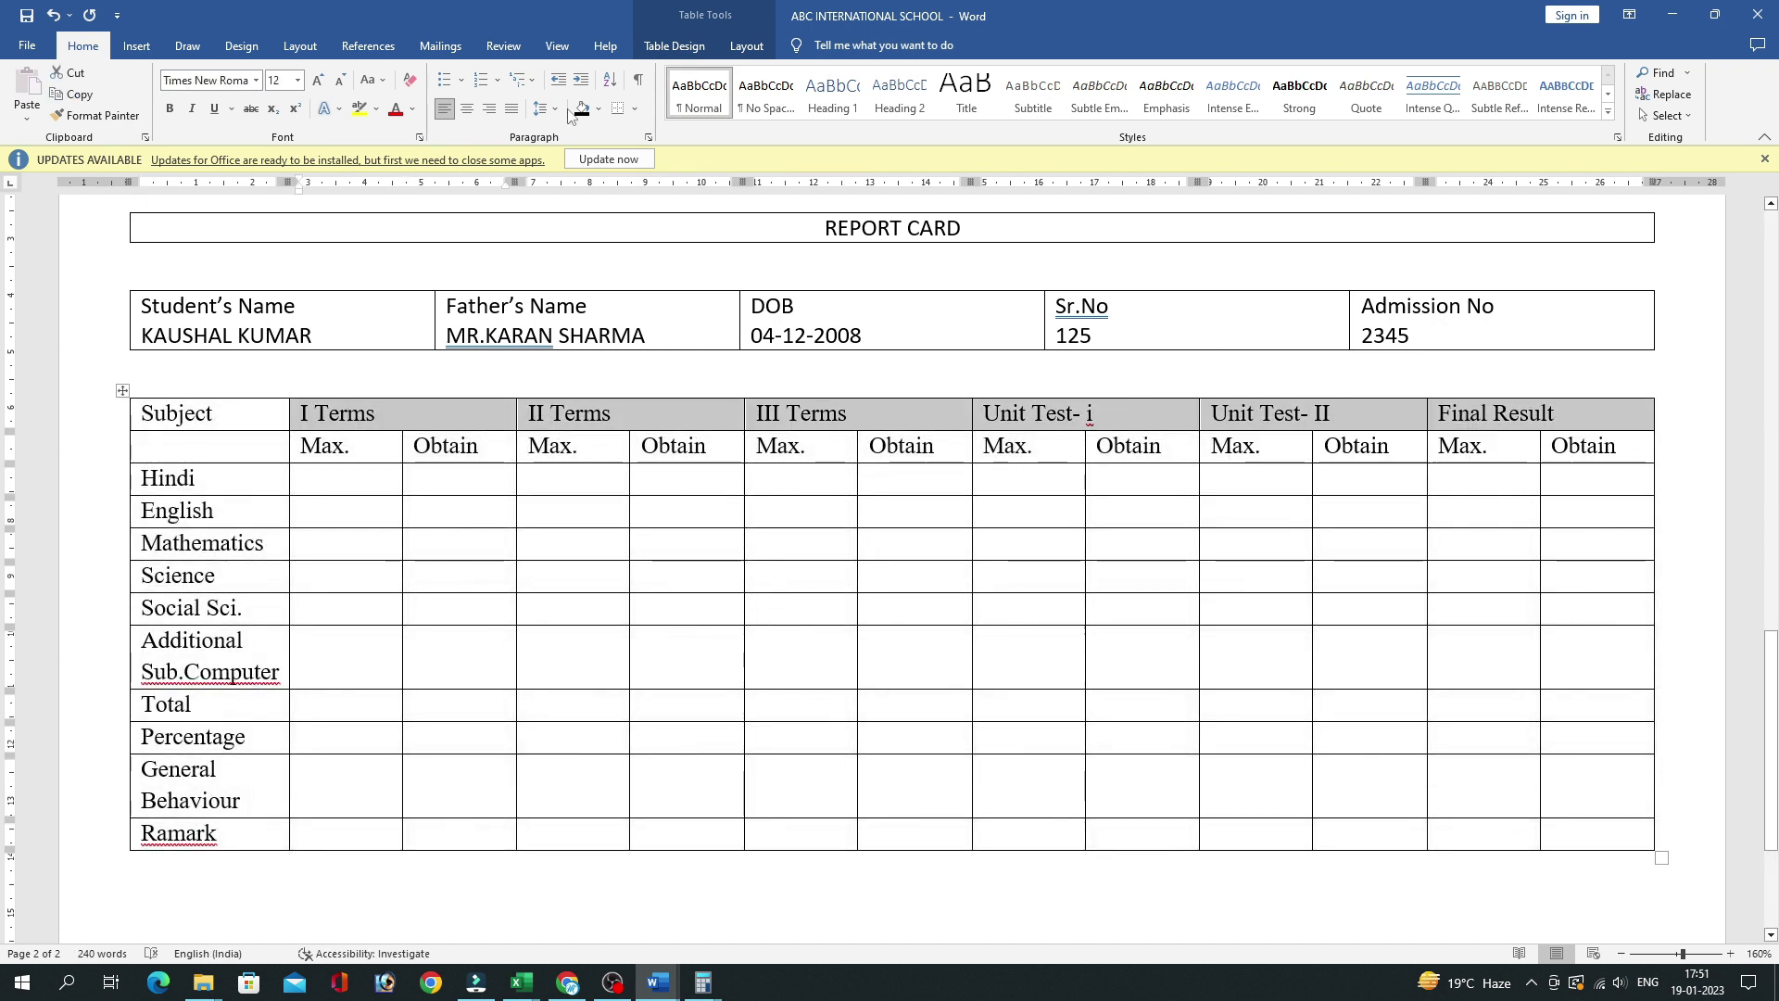
click(466, 109)
mouse_move(176, 413)
mouse_down()
mouse_move(436, 414)
mouse_move(830, 451)
mouse_move(221, 419)
mouse_move(1101, 445)
mouse_up()
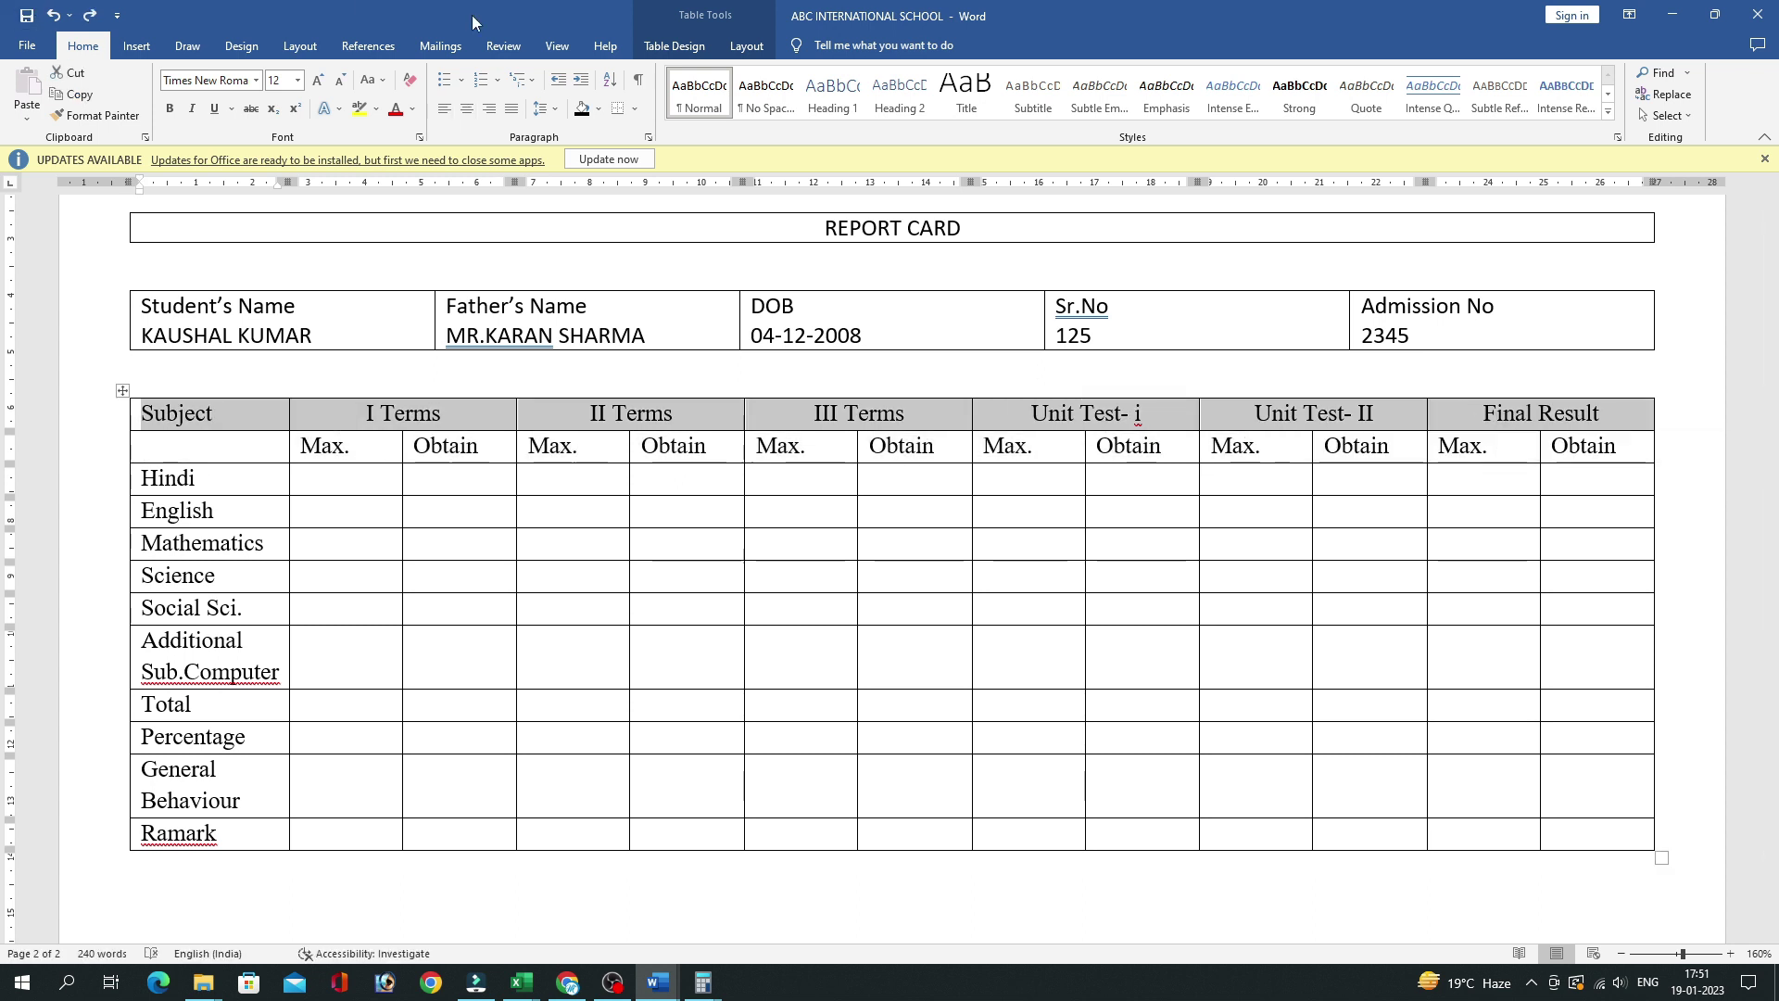
click(170, 108)
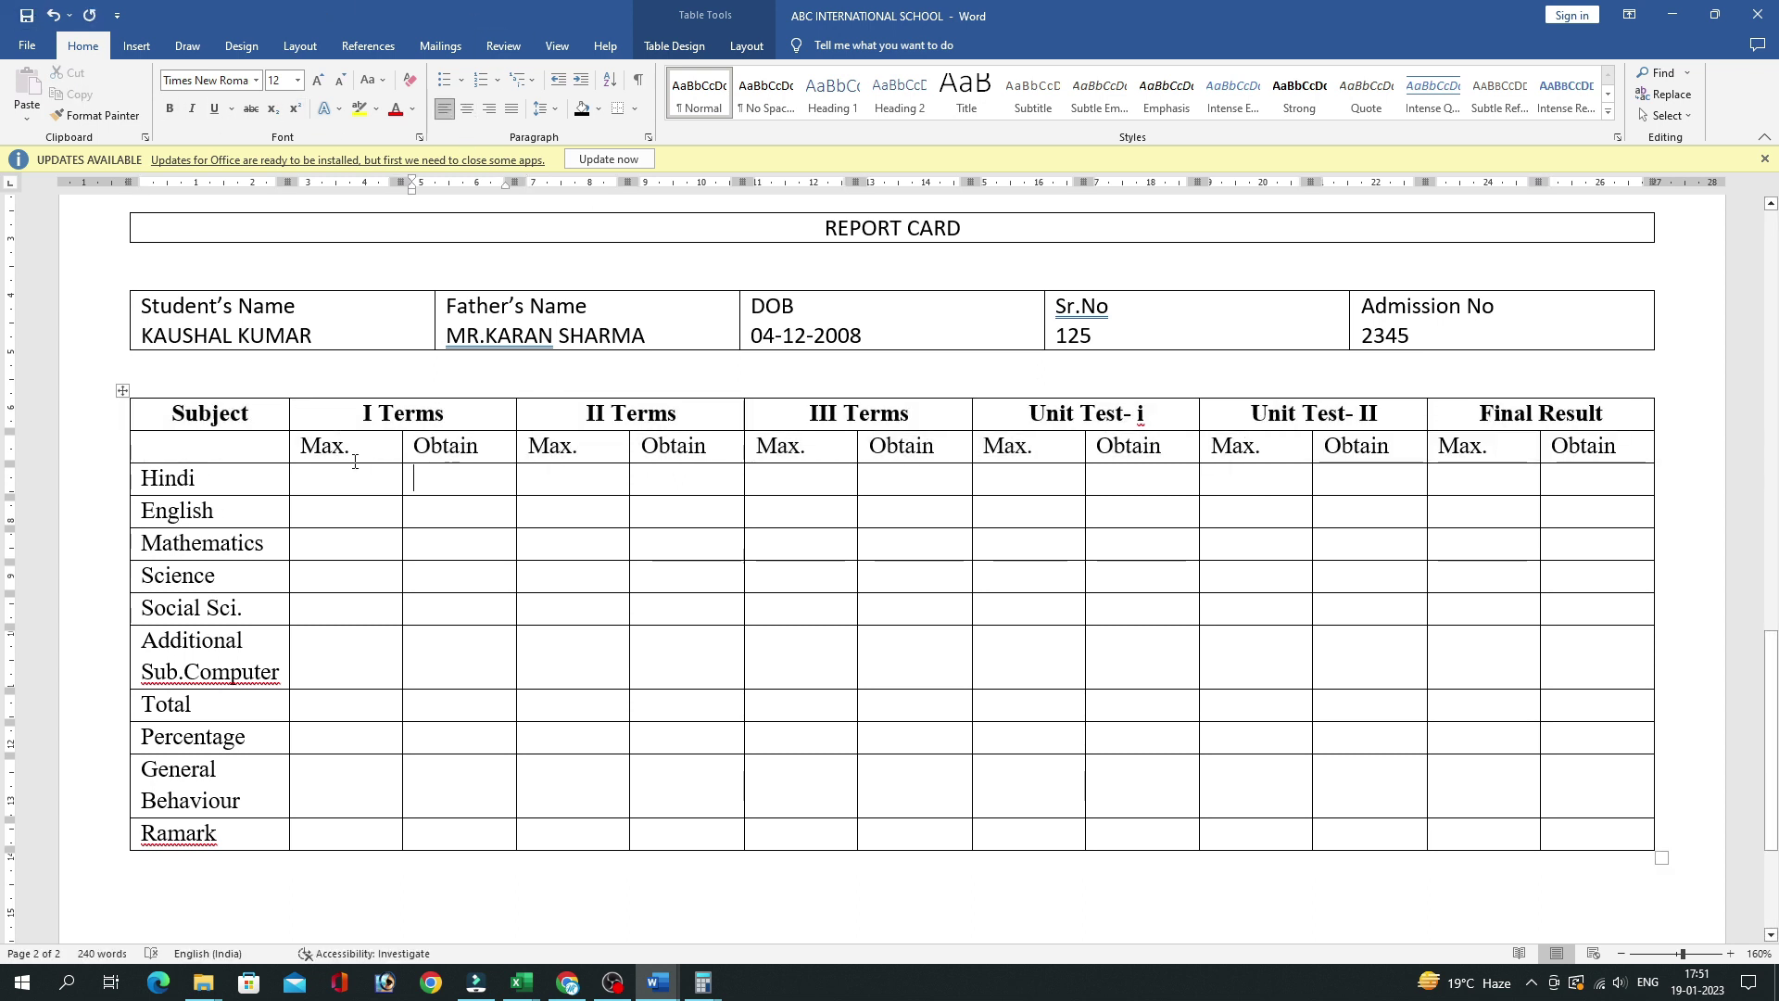
Centre the Max./Obtain labels row.
drag(352, 449, 1594, 448)
click(467, 108)
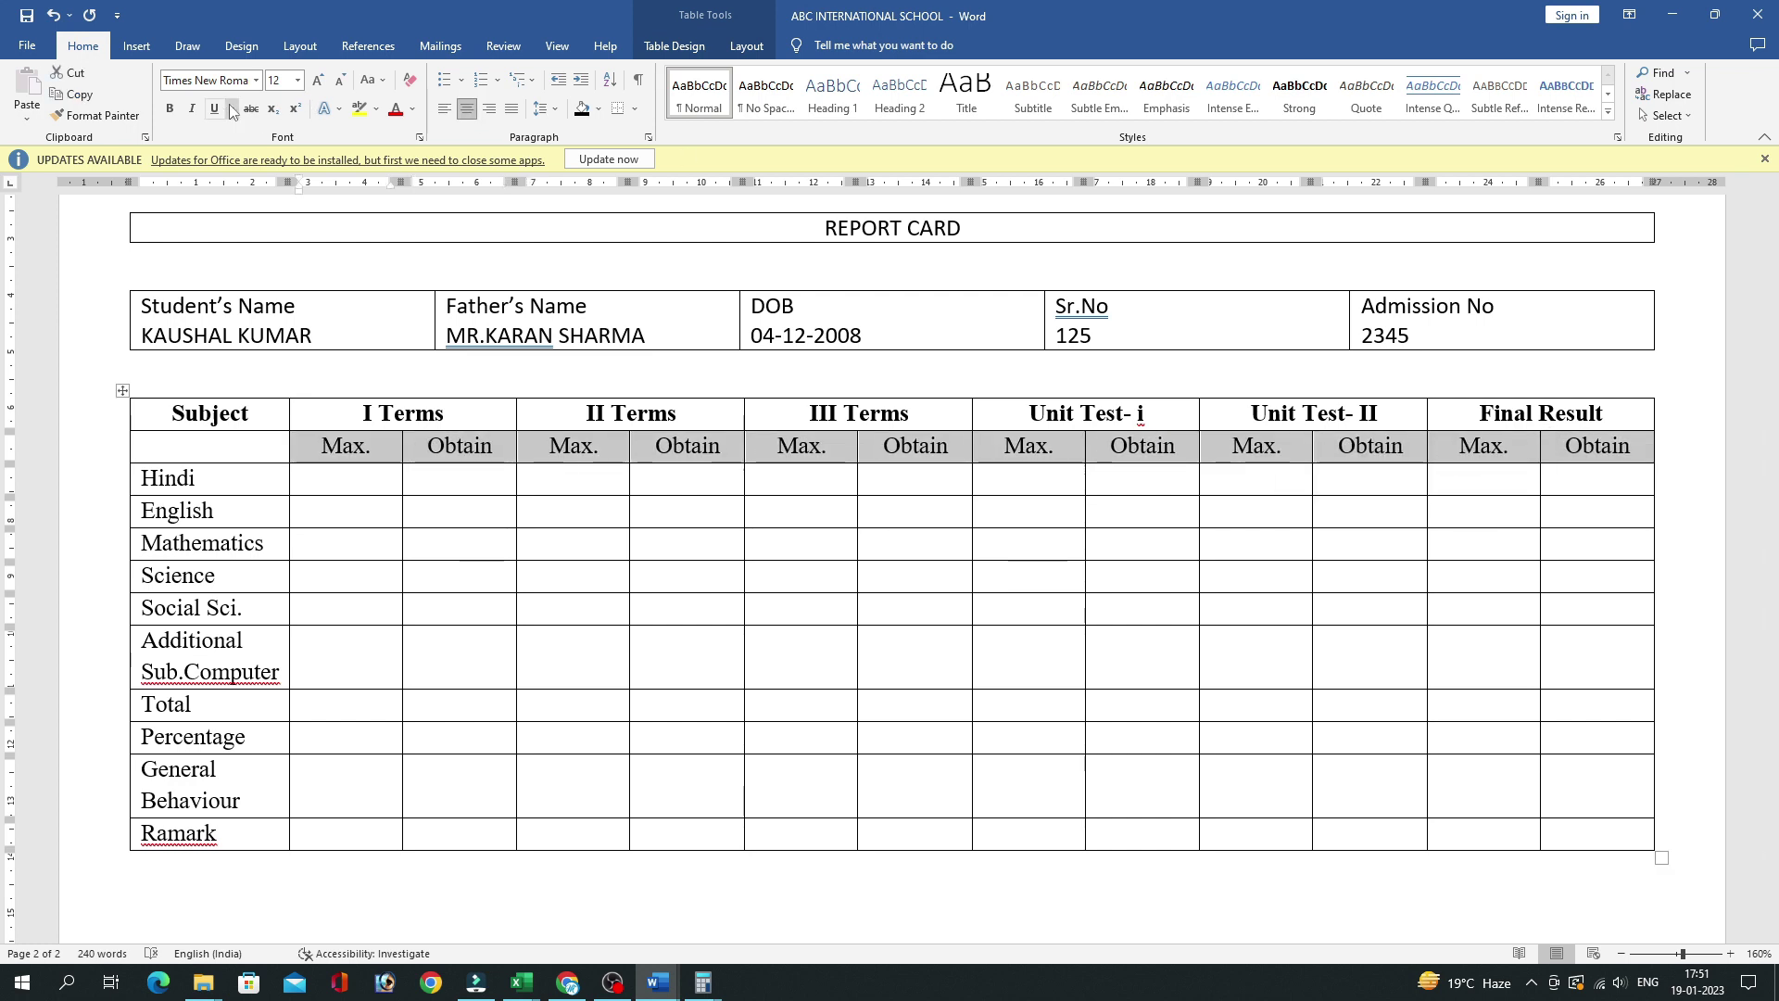
click(306, 479)
Delete the blank column between II Terms and III Terms.
scroll(775, 516, down, 2)
scroll(247, 571, down, 3)
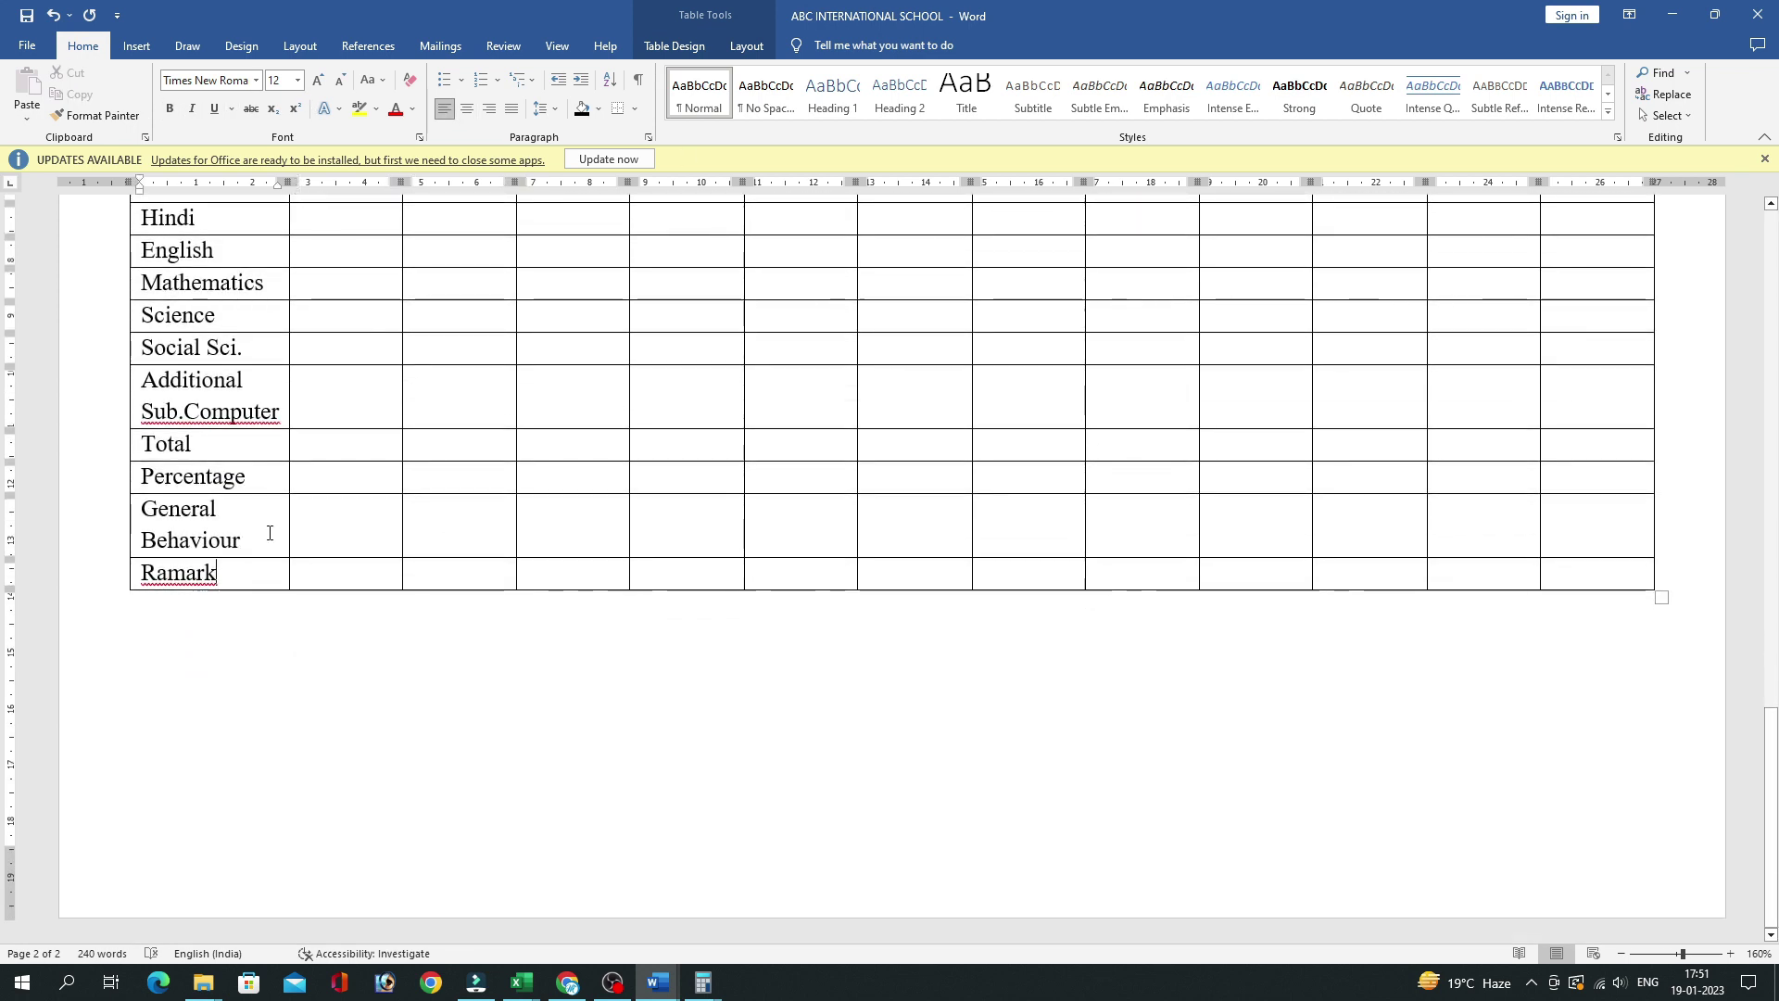
click(409, 524)
scroll(488, 555, up, 6)
scroll(724, 460, up, 2)
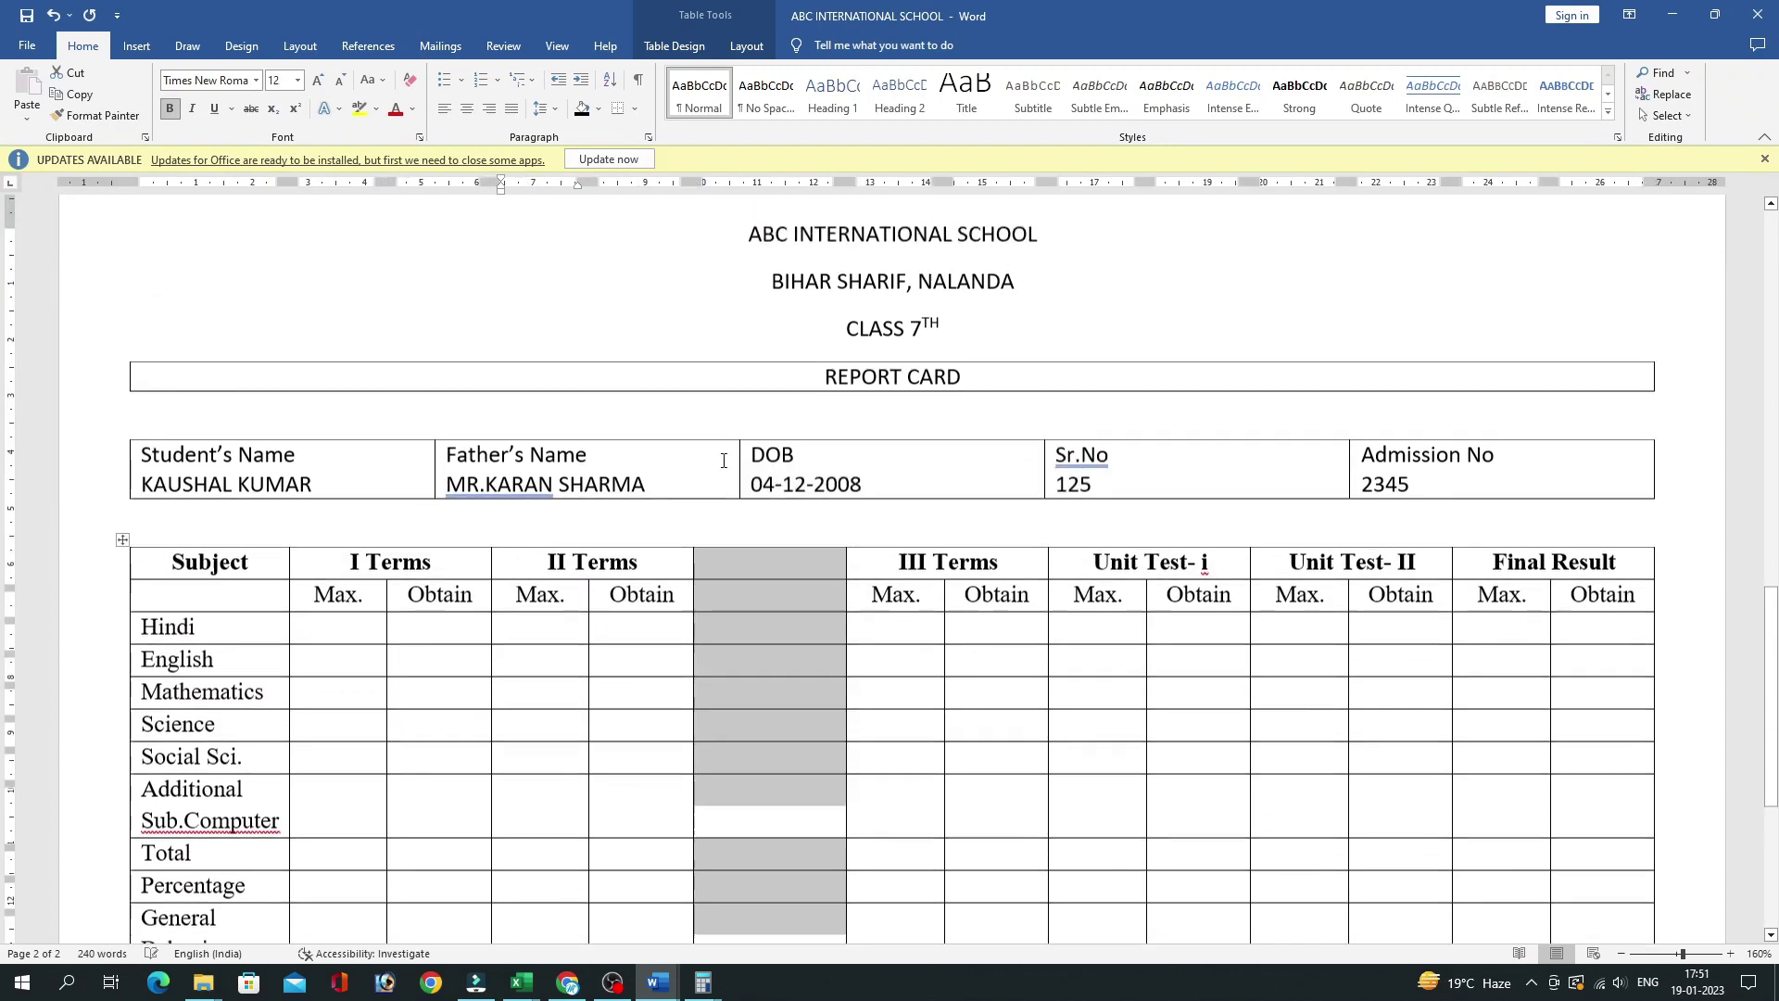
key(BackSpace)
scroll(714, 636, down, 4)
scroll(913, 627, down, 1)
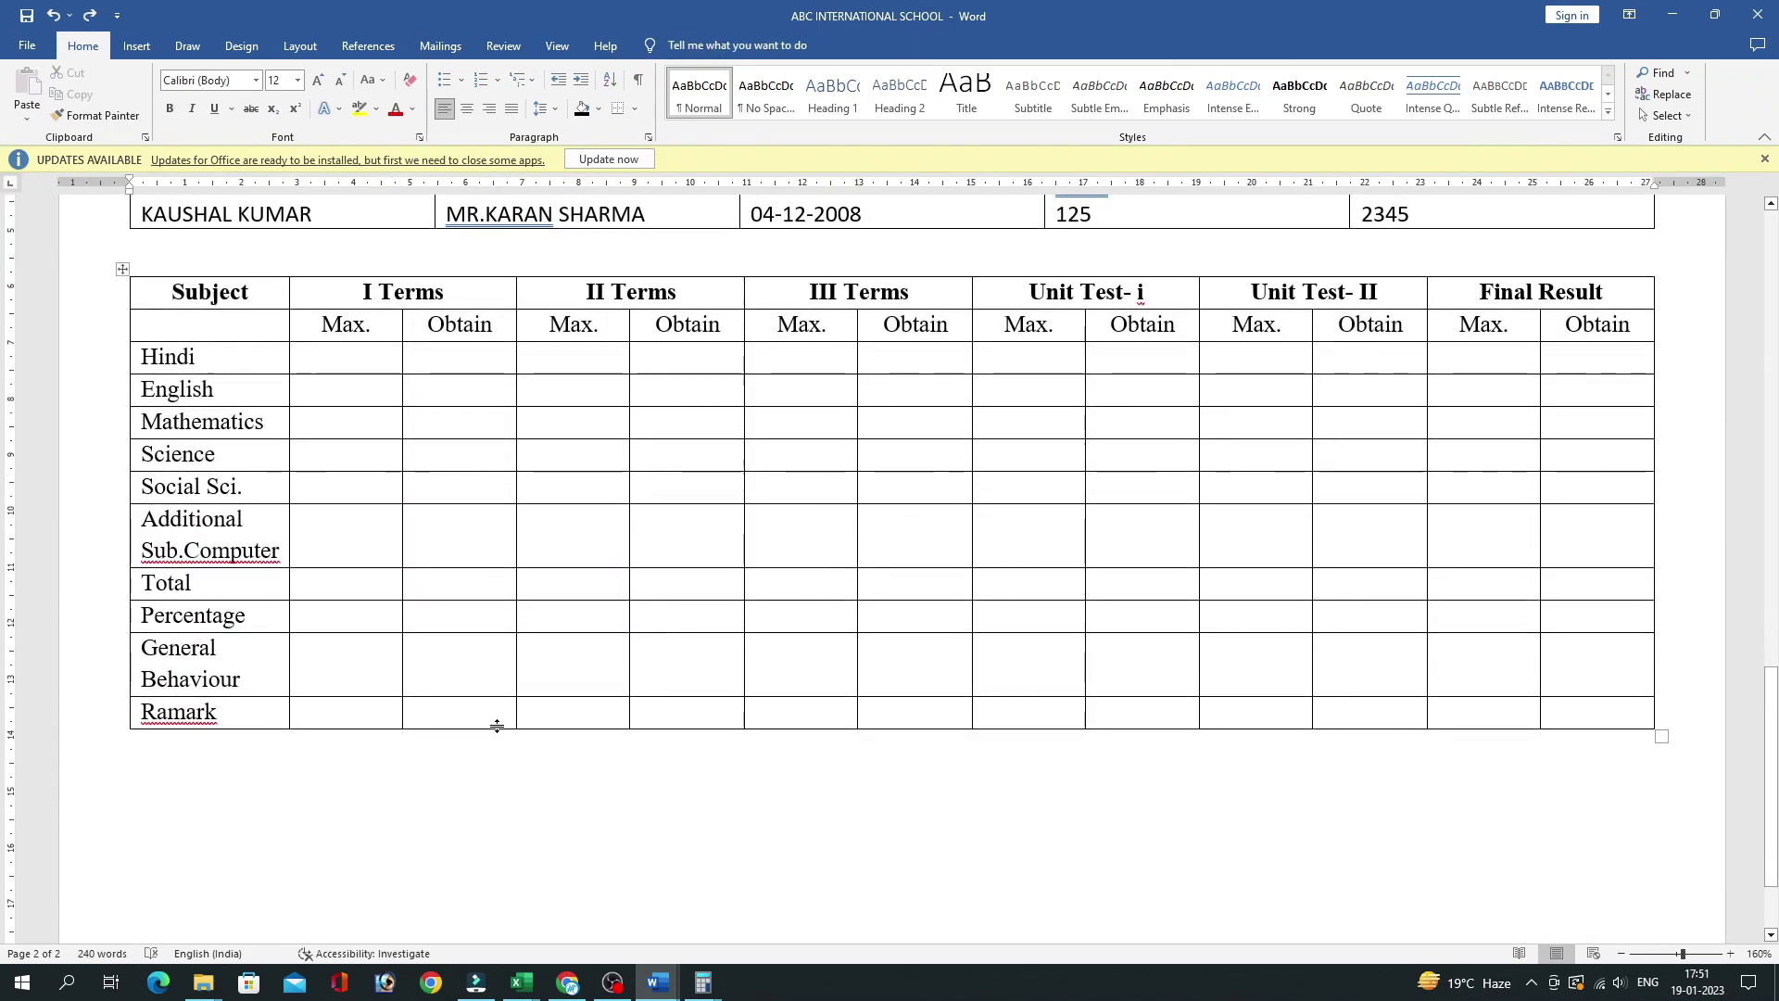
Widen the Subject and I Terms Max. columns so General Behaviour fits on one line.
drag(287, 547, 326, 547)
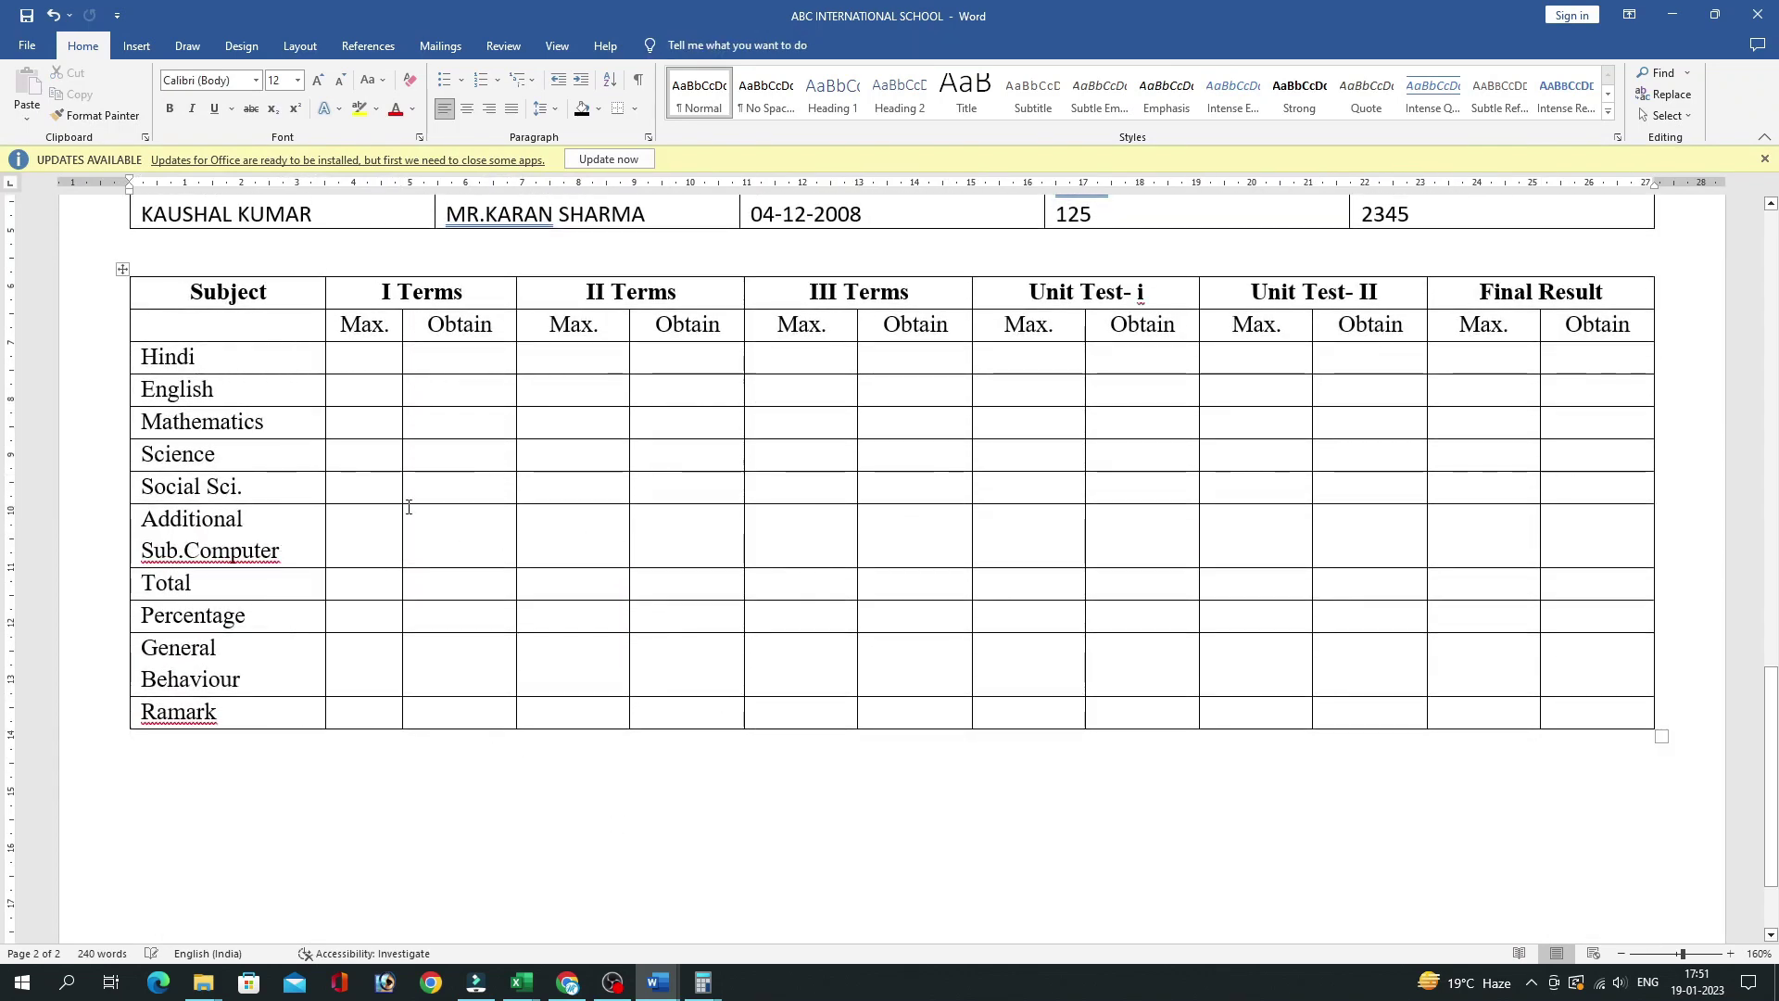
drag(400, 493, 649, 489)
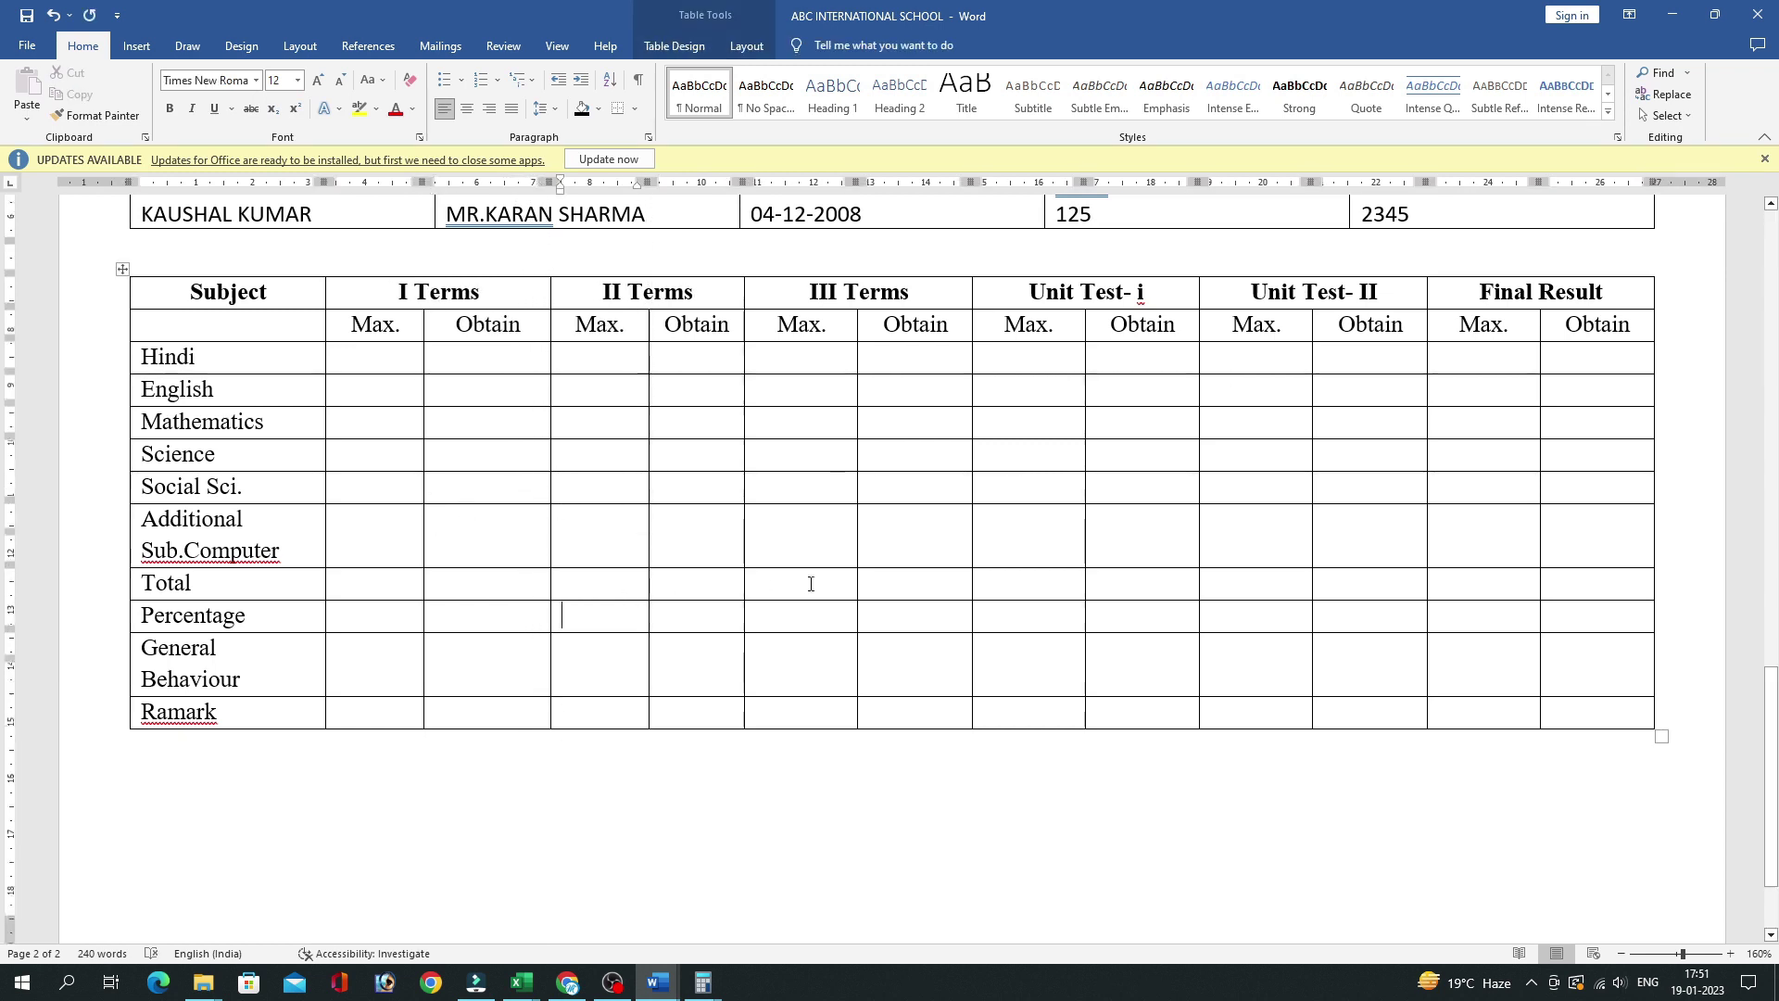
drag(326, 543, 365, 541)
Merge the Subject header with the cell below and narrow the I Terms Obtain column.
drag(241, 291, 241, 325)
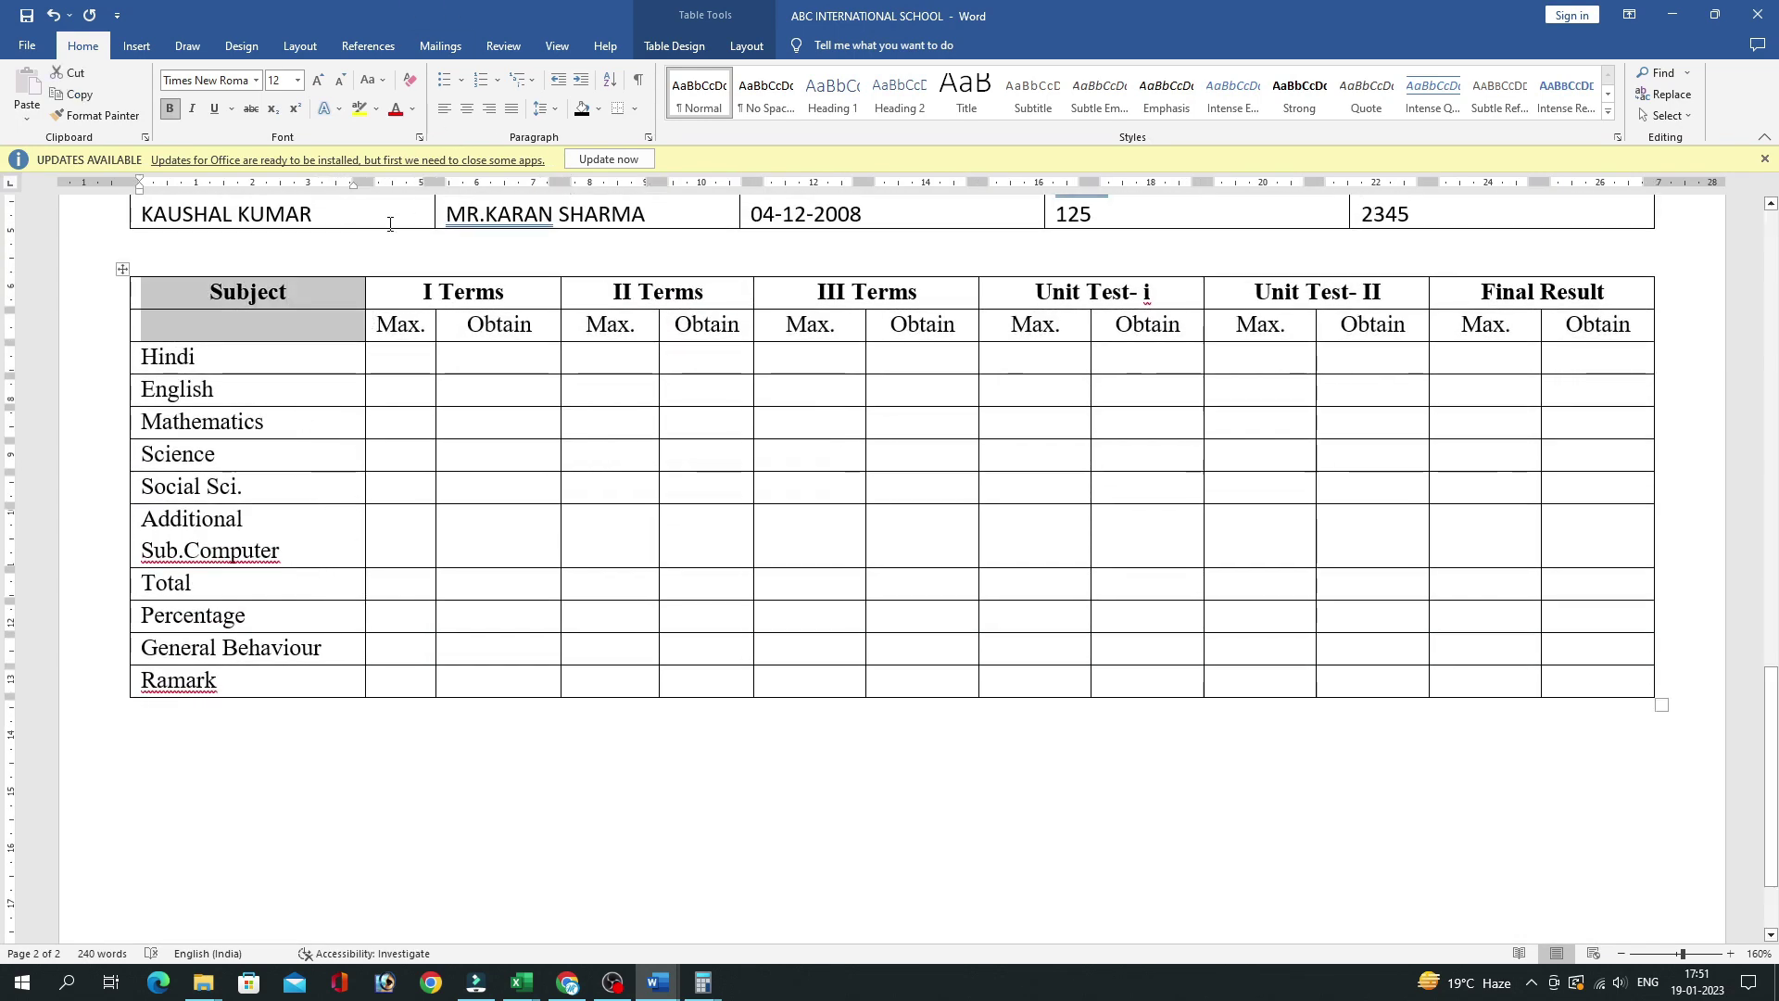
right_click(334, 298)
click(370, 491)
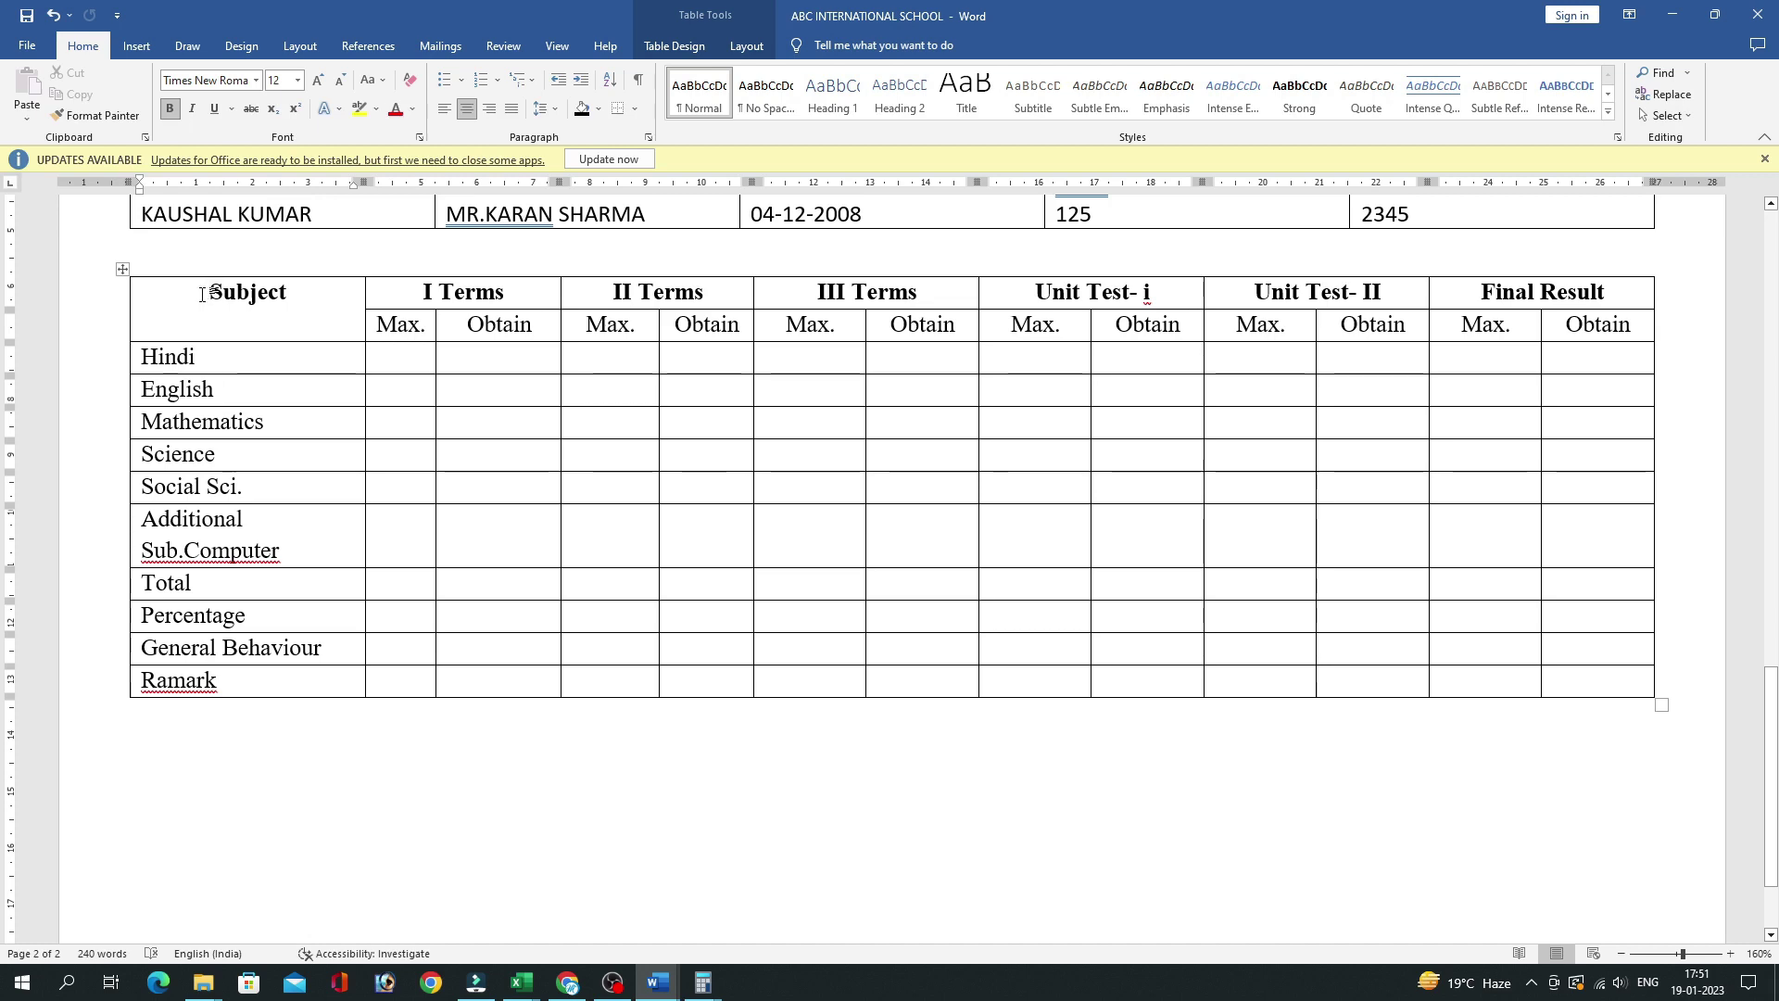
scroll(780, 439, down, 1)
scroll(769, 482, up, 4)
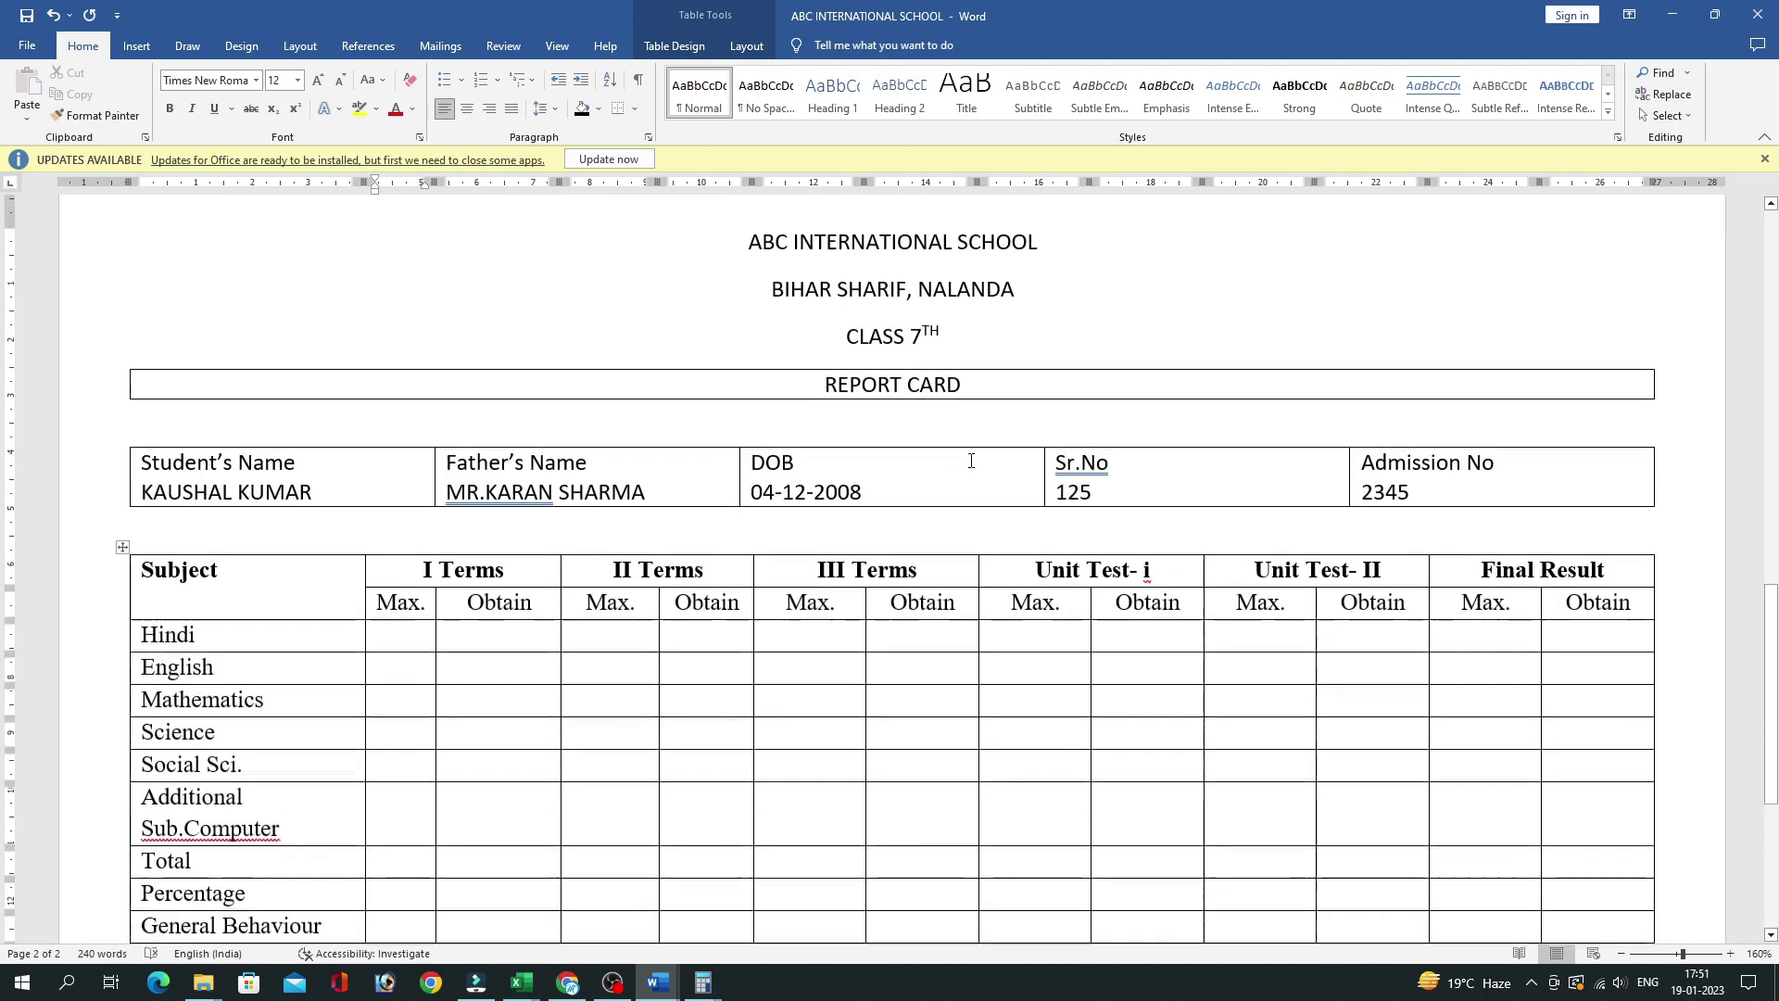
scroll(755, 528, down, 1)
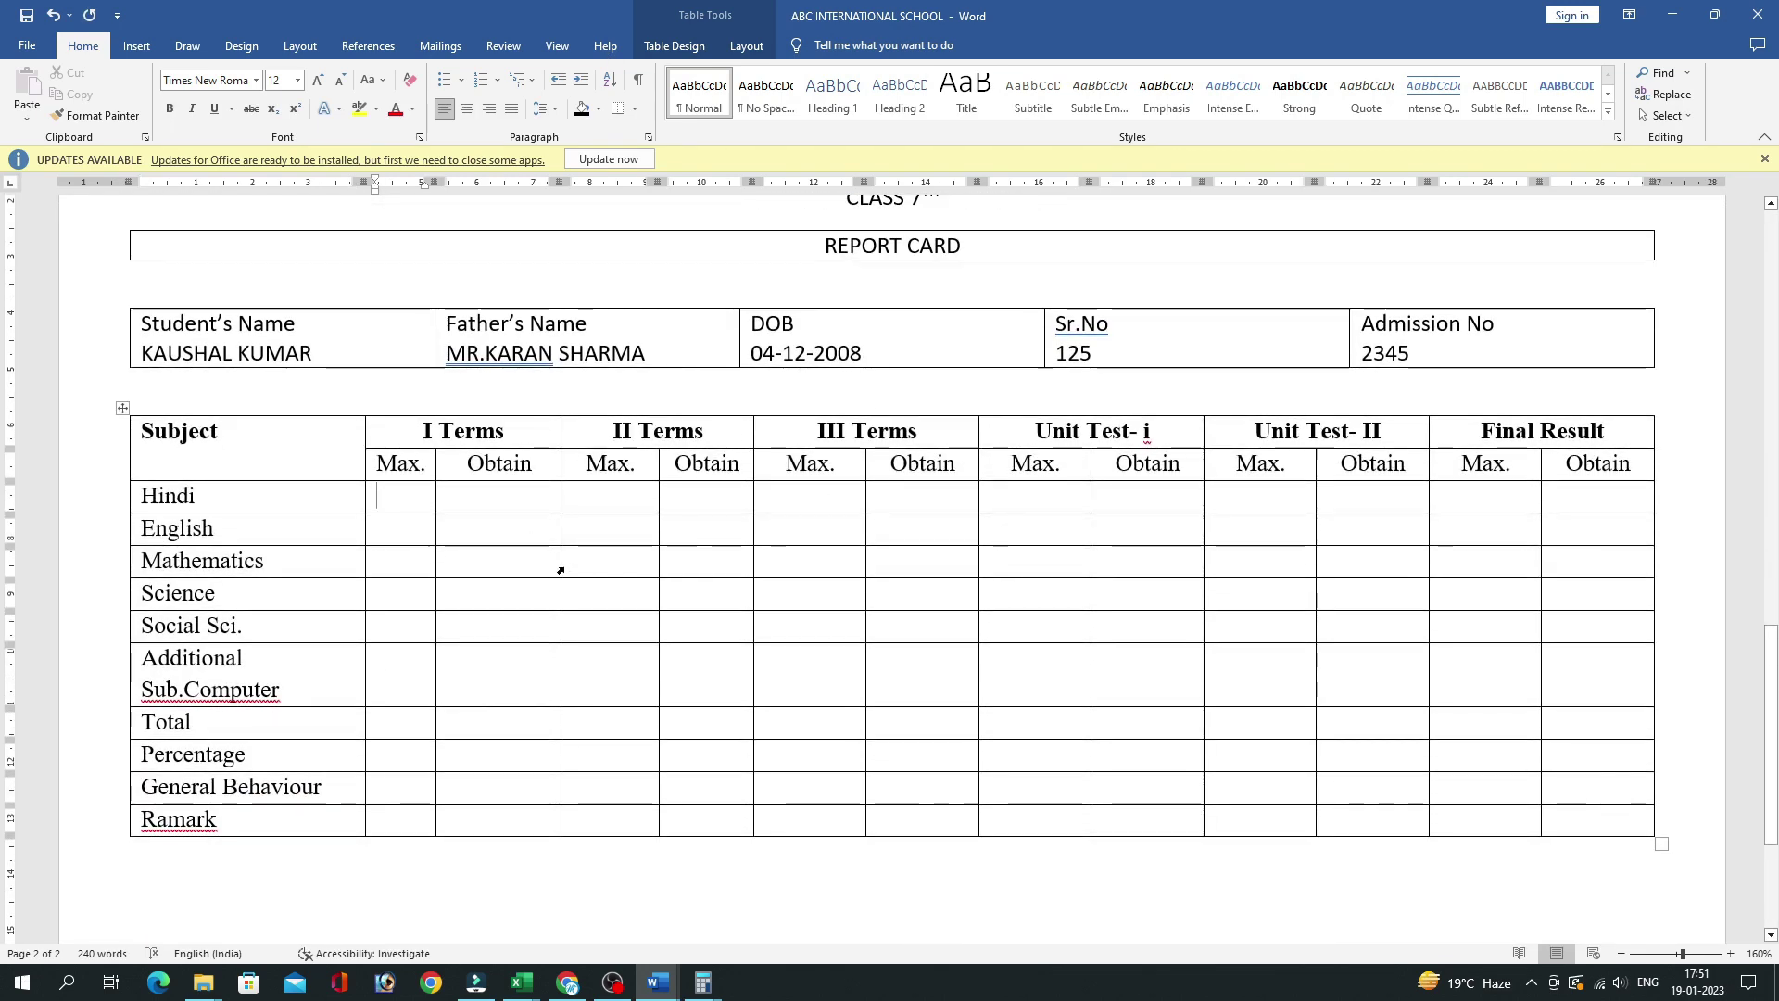
drag(560, 565, 536, 561)
click(770, 626)
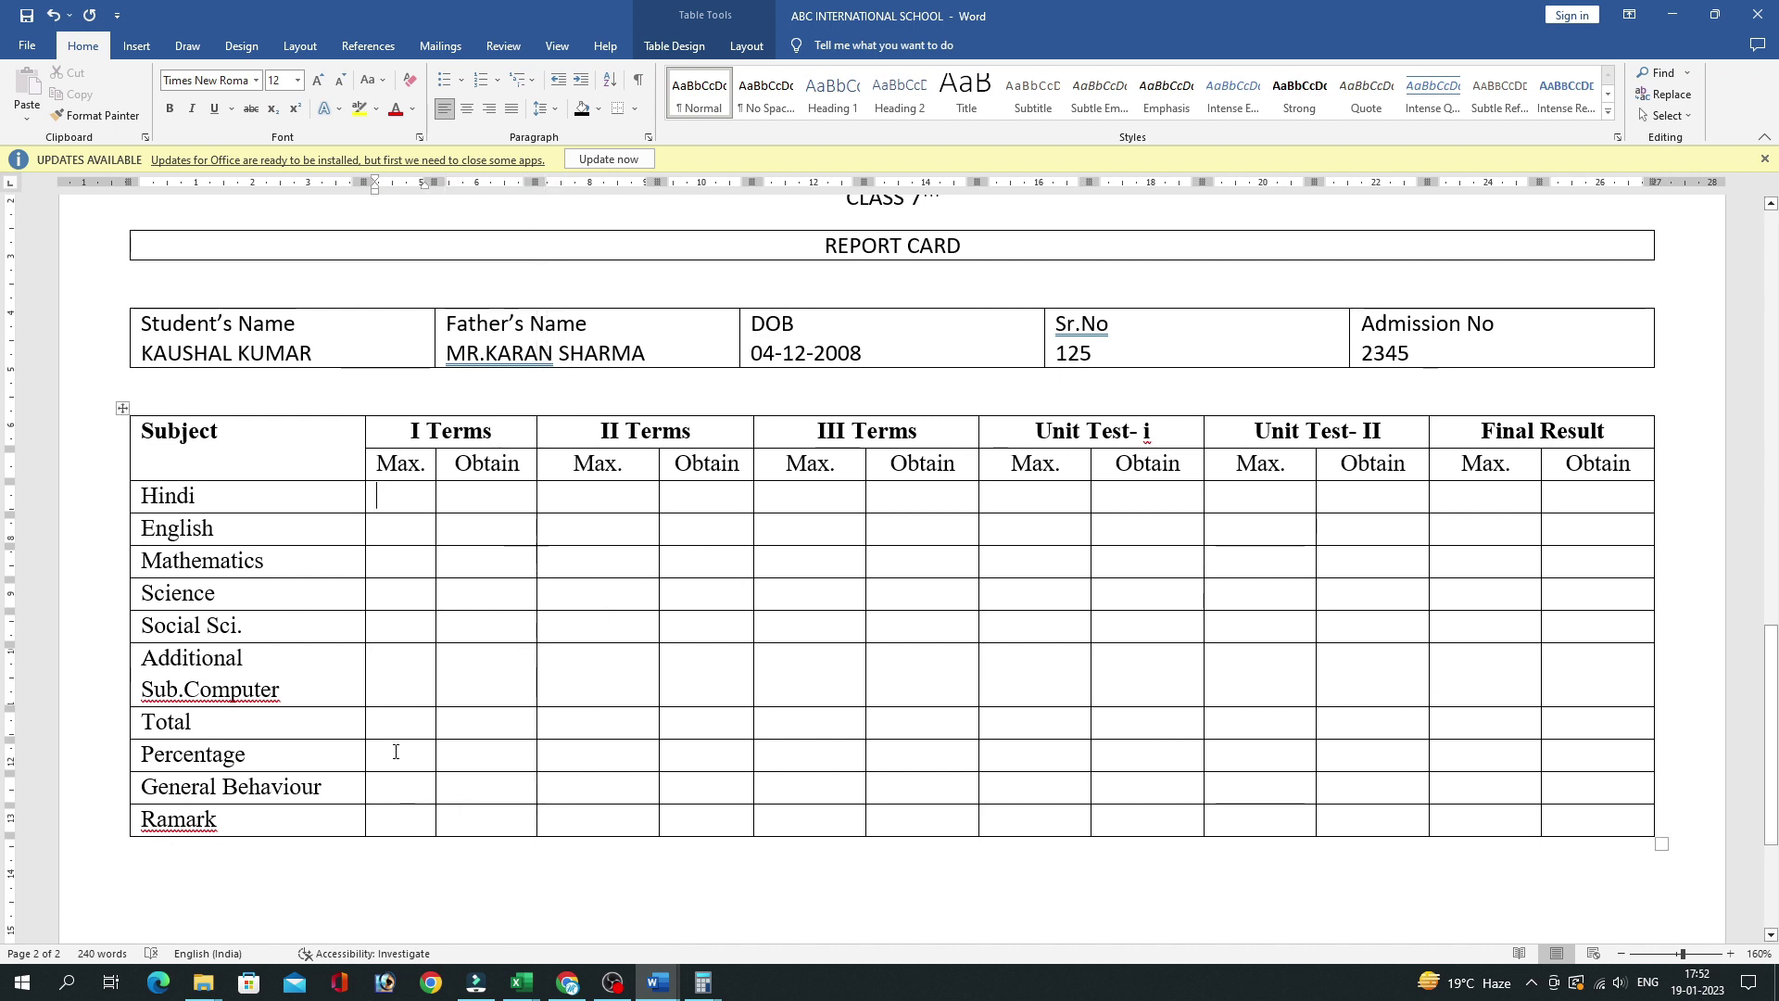
Copy Excel marks D4:O11 into the Hindi I Terms Max. cell, then undo the paste.
key(alt+Tab)
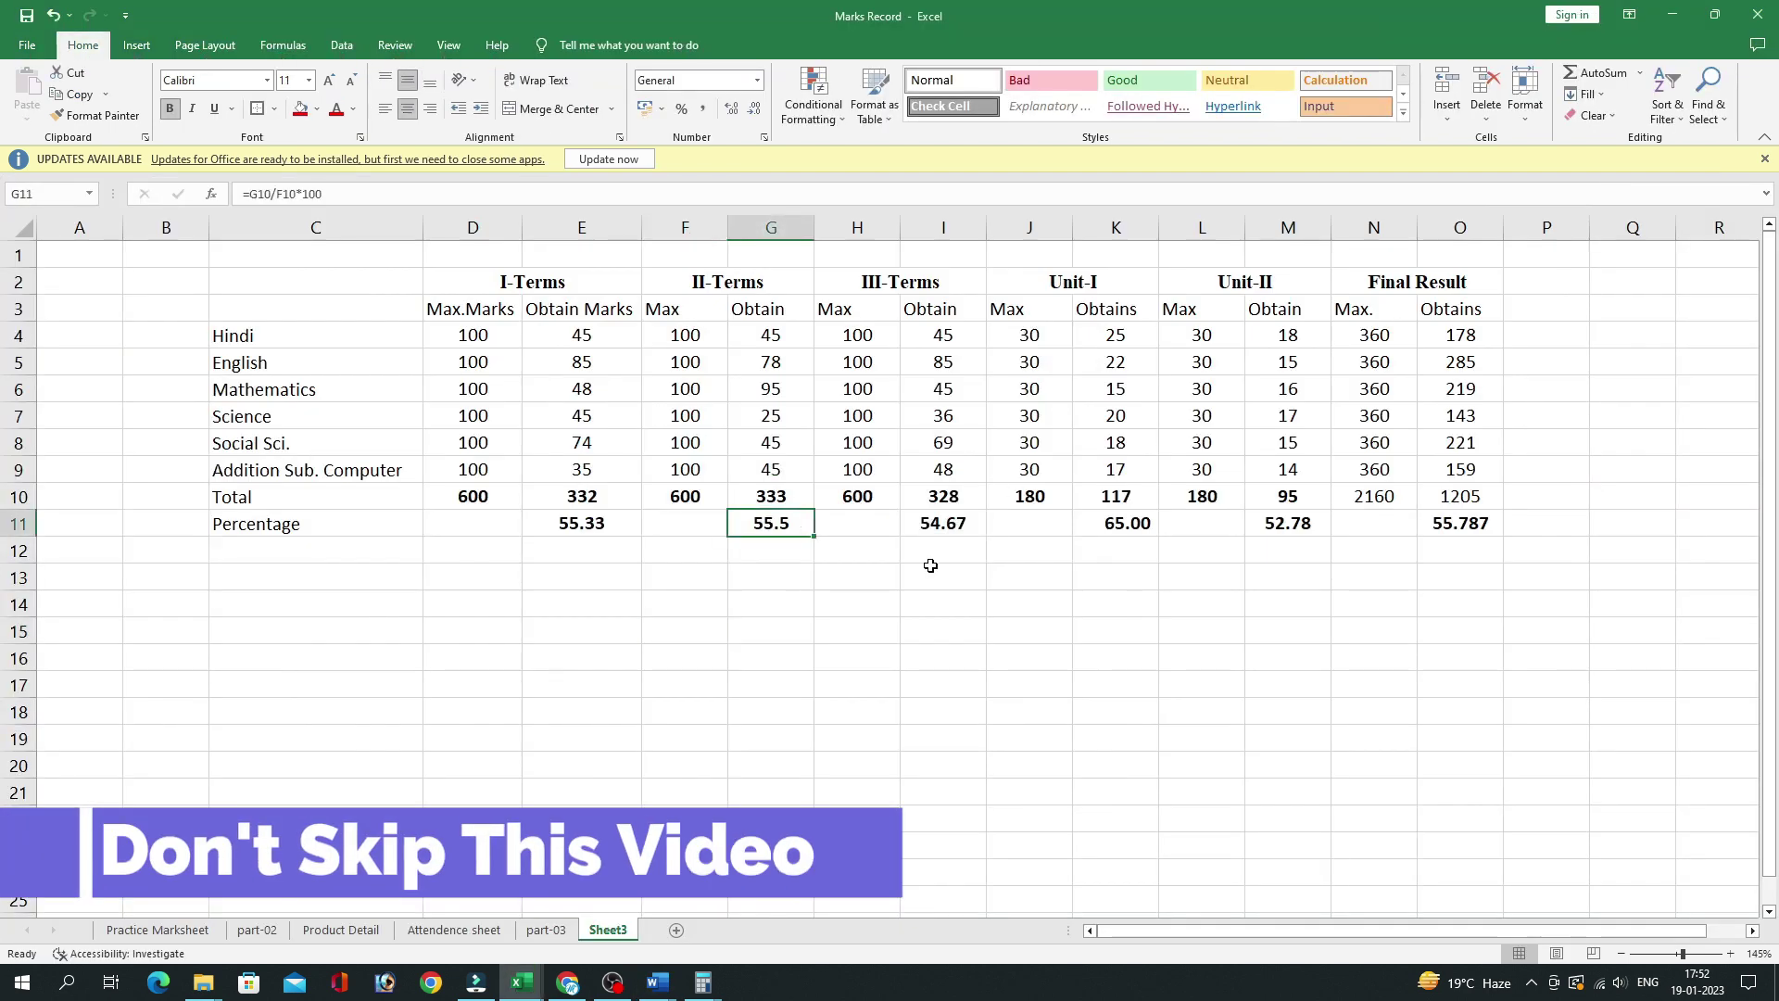
drag(458, 338, 1461, 524)
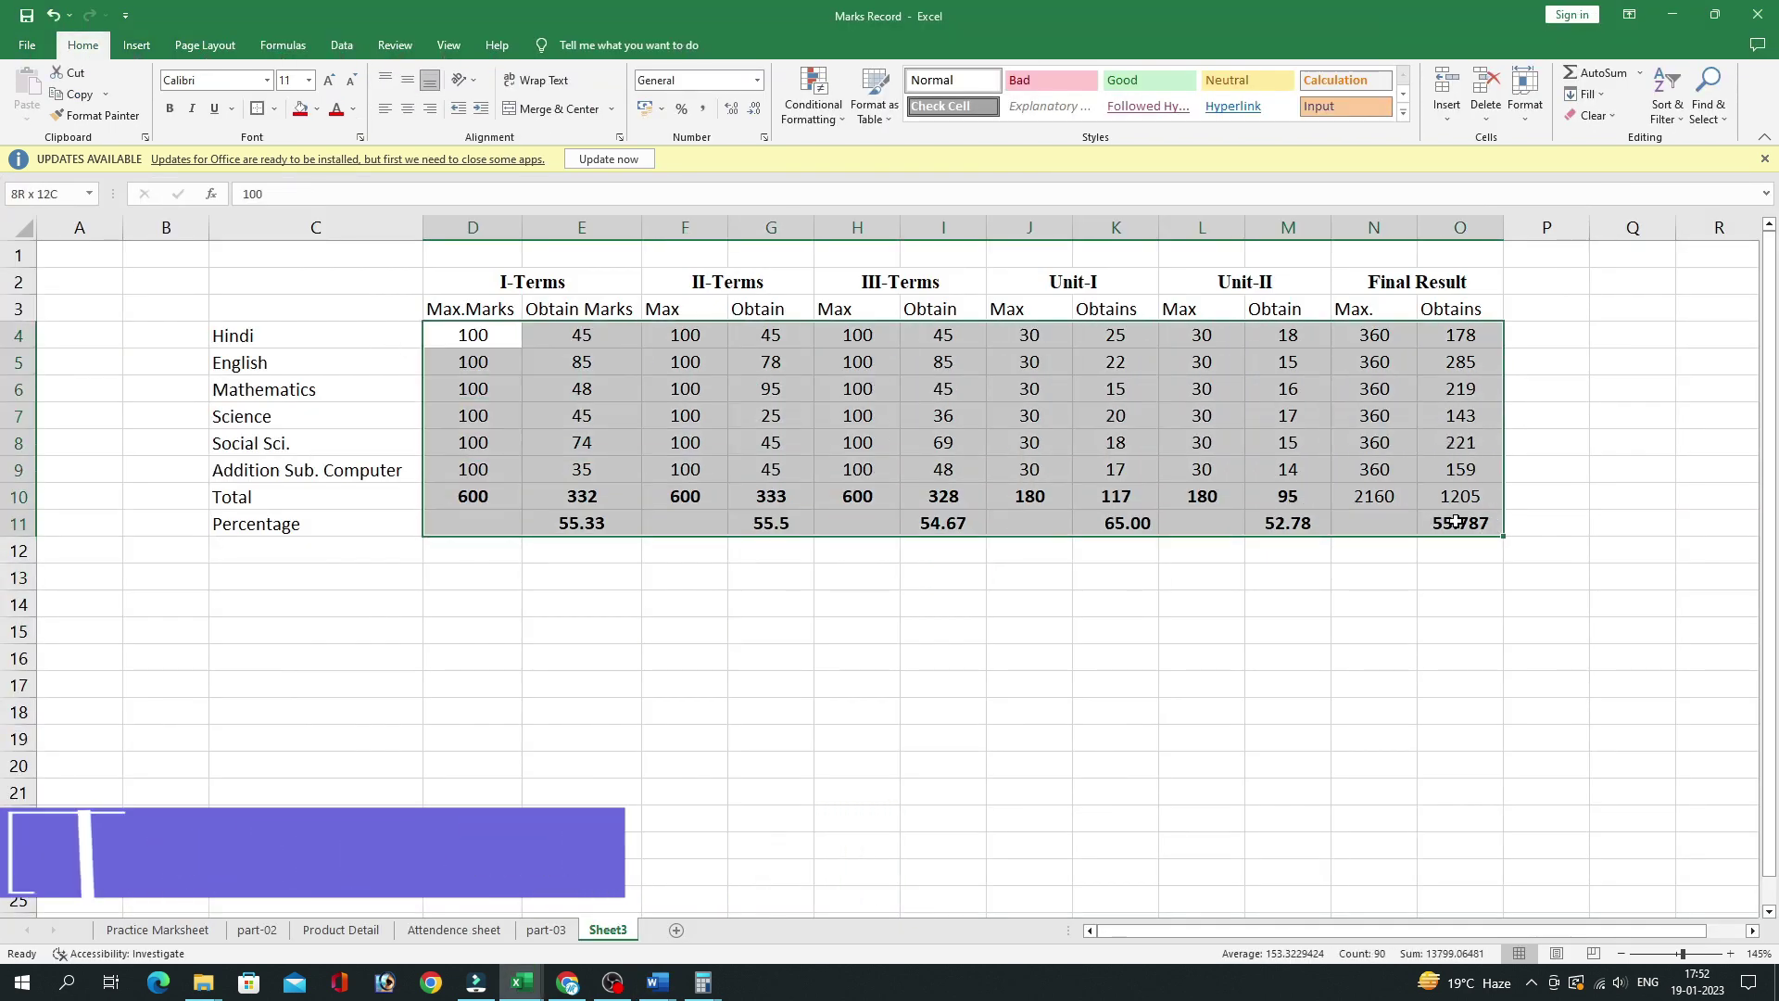
right_click(1102, 454)
click(1112, 522)
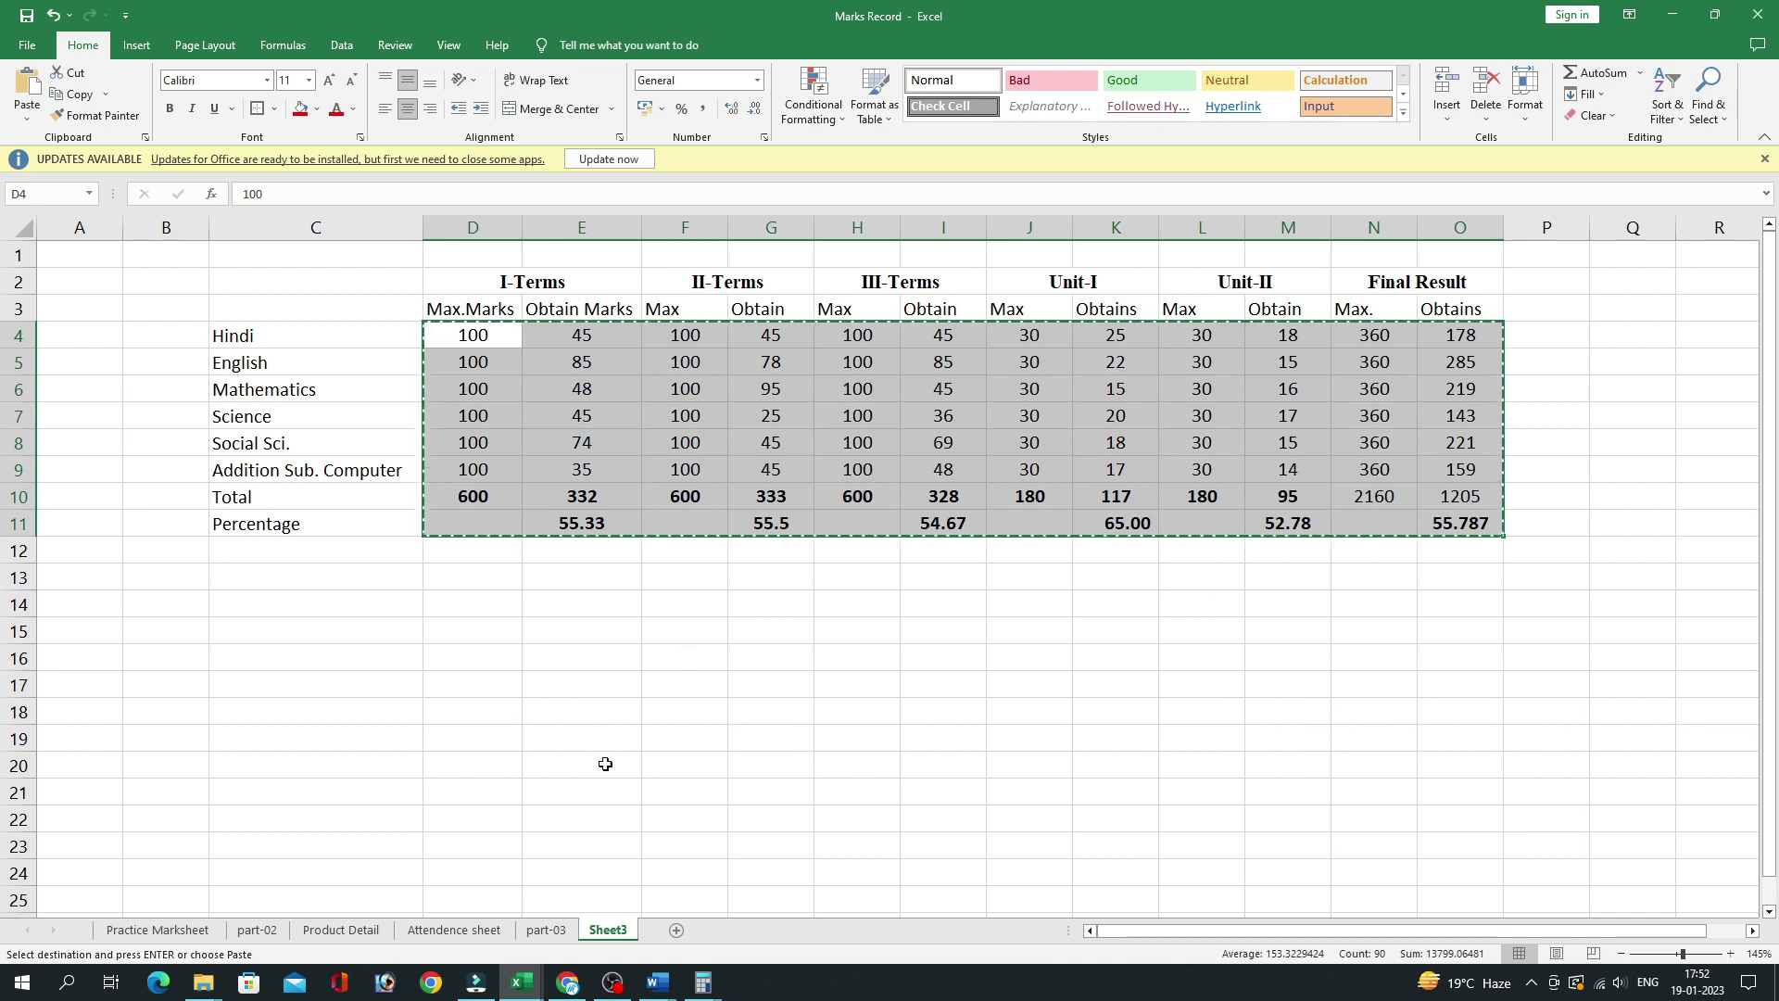
mouse_move(656, 982)
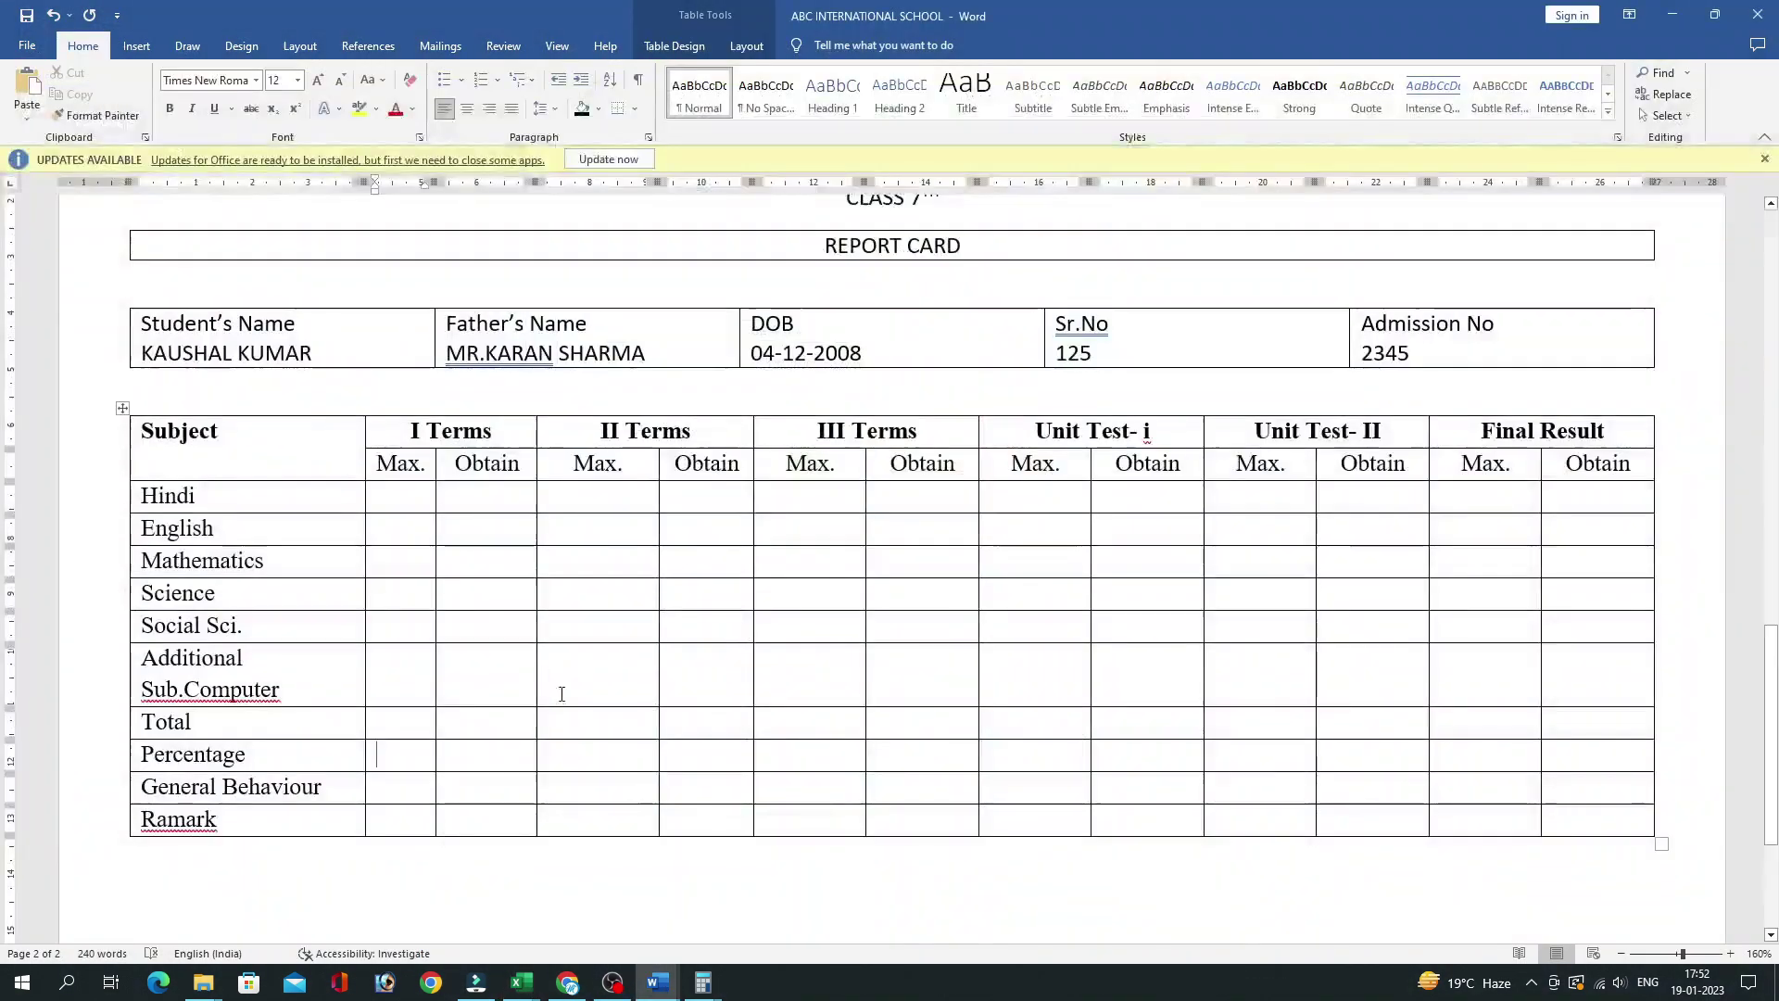
click(755, 913)
click(397, 500)
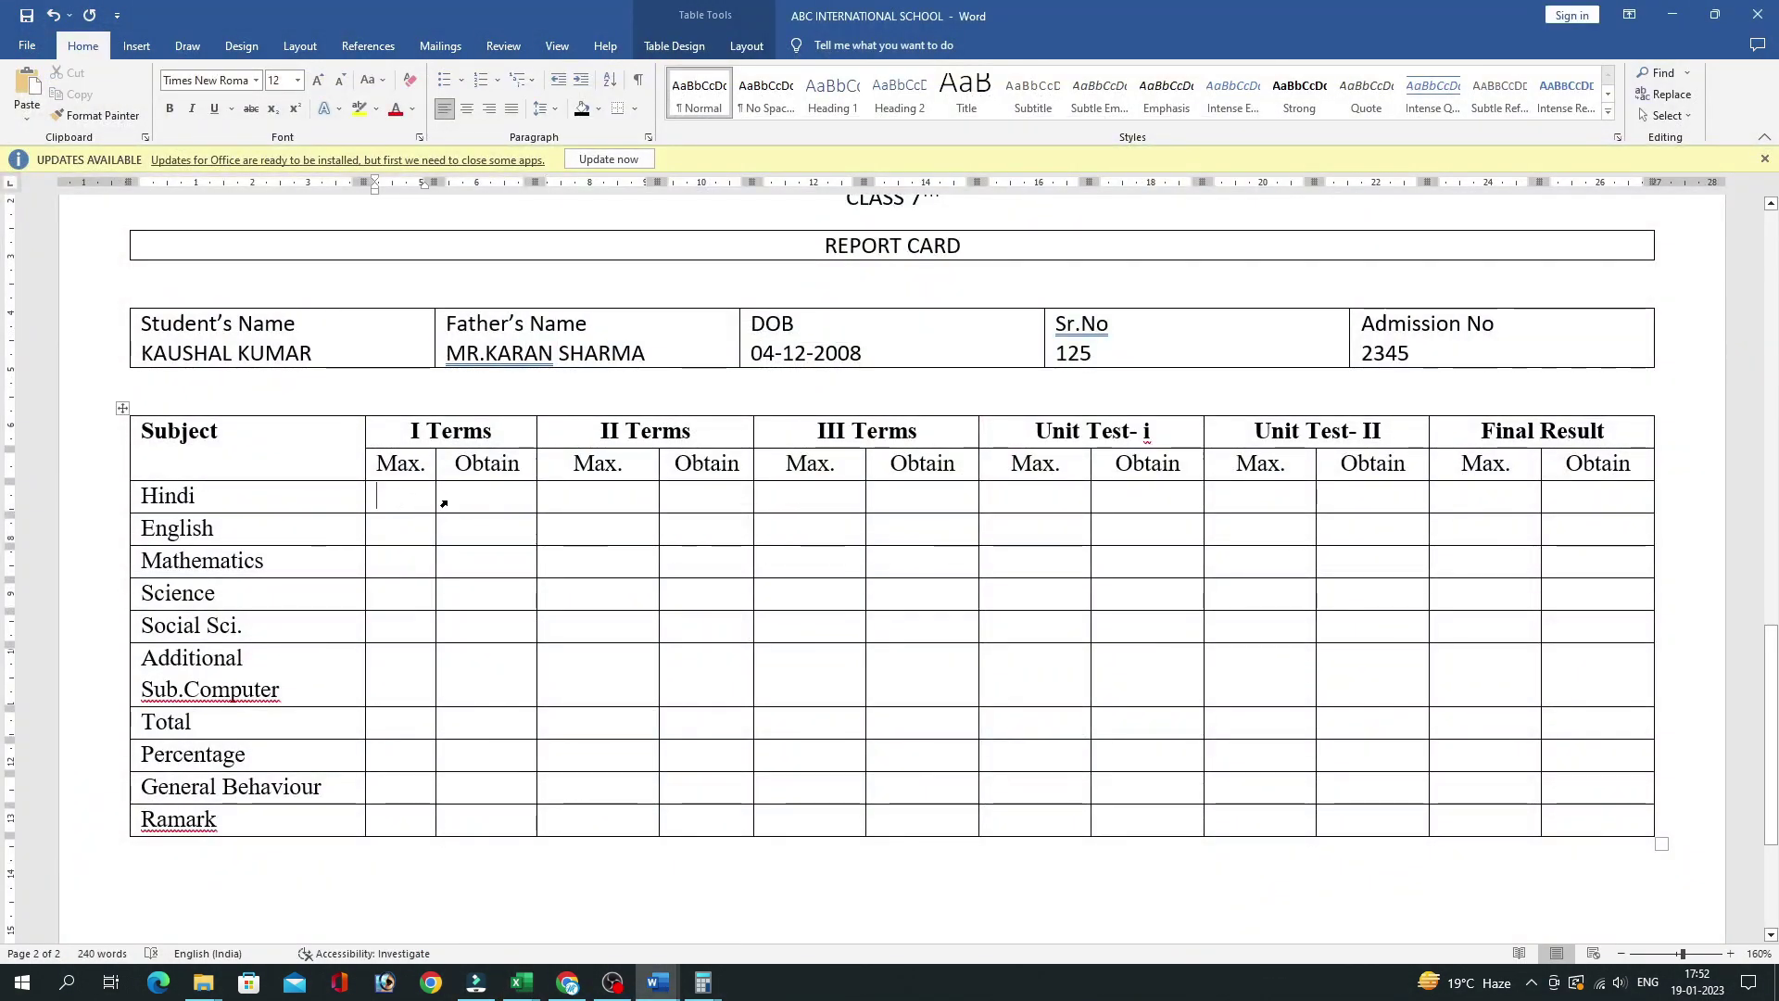
key(ctrl+v)
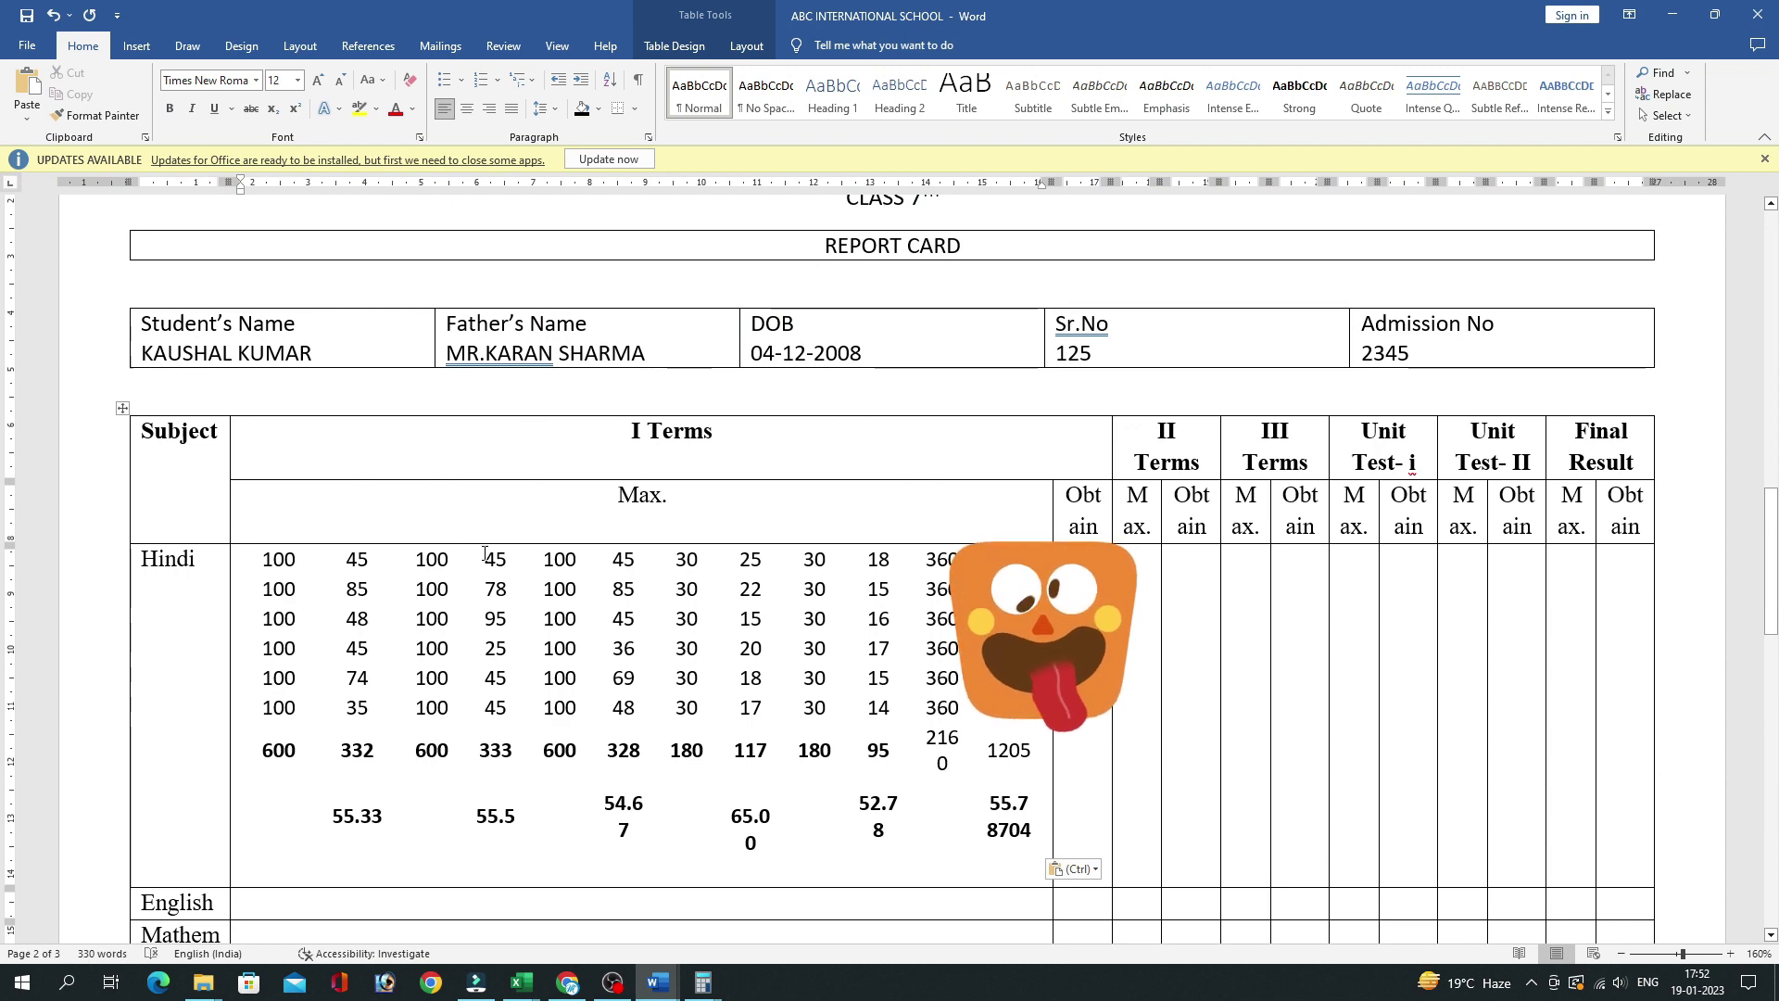
key(ctrl+z)
Recopy D4:O11 from Excel and select the empty Word marks cells from Hindi to Percentage.
scroll(469, 584, down, 1)
key(alt+Tab)
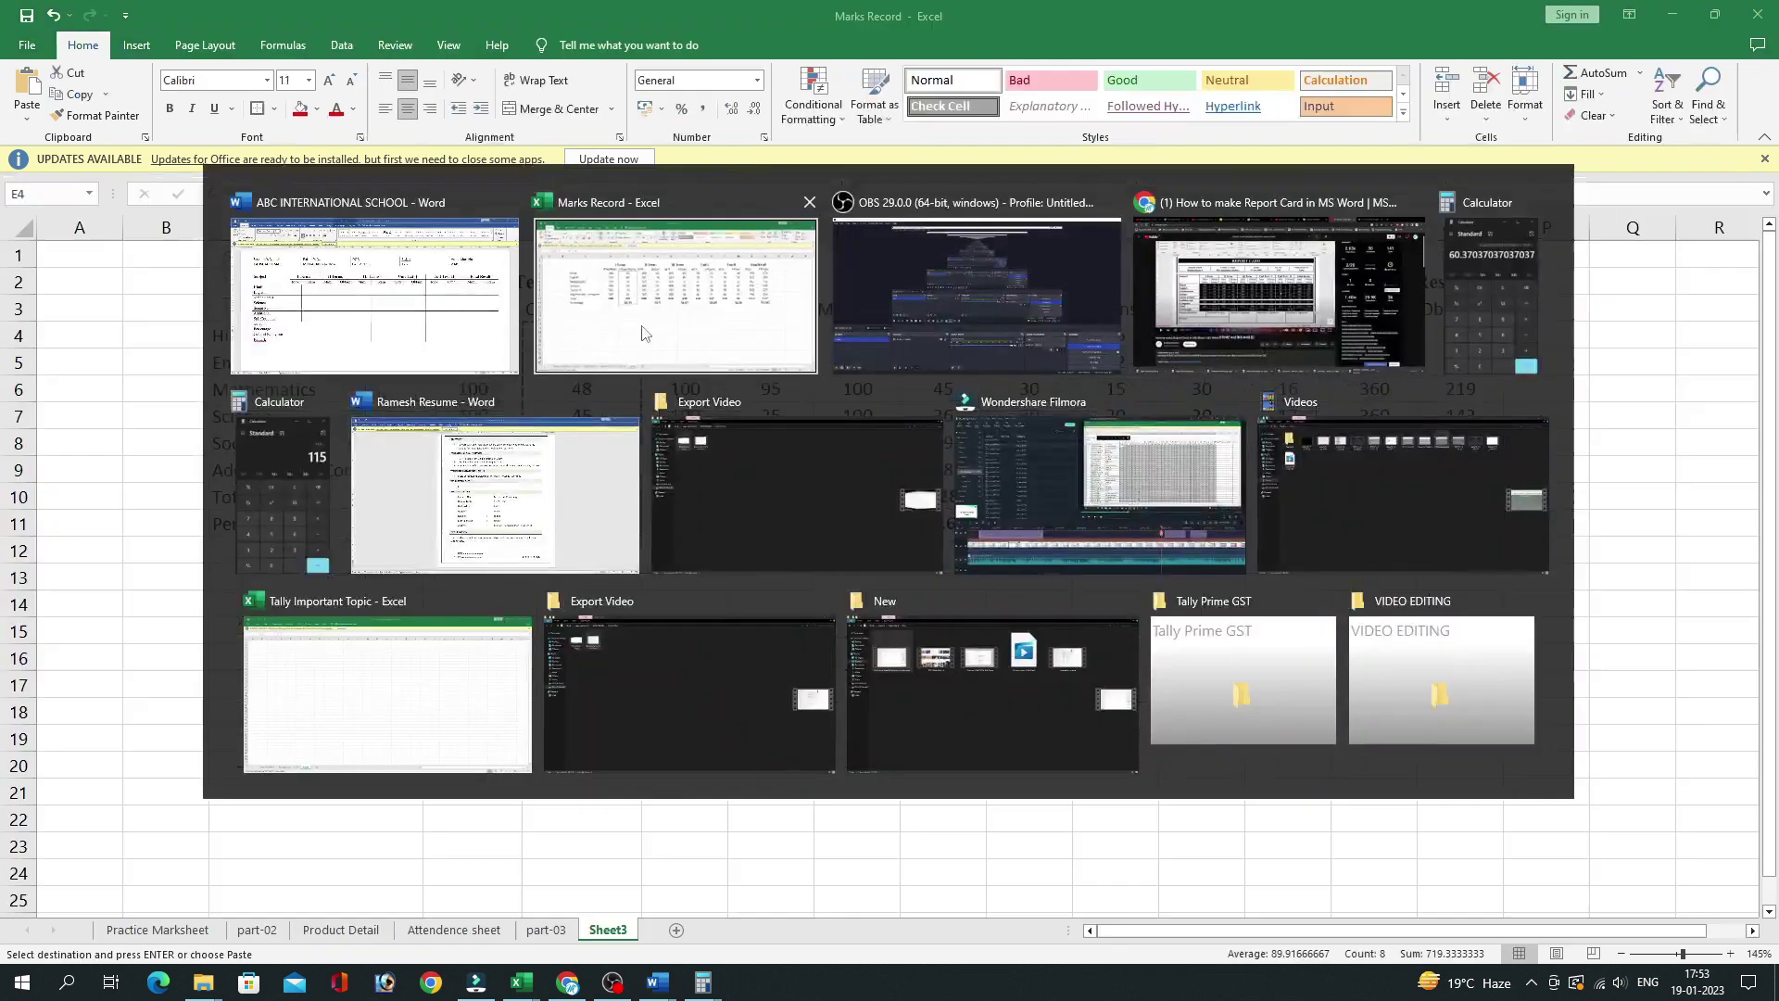
drag(477, 332, 1461, 523)
right_click(971, 448)
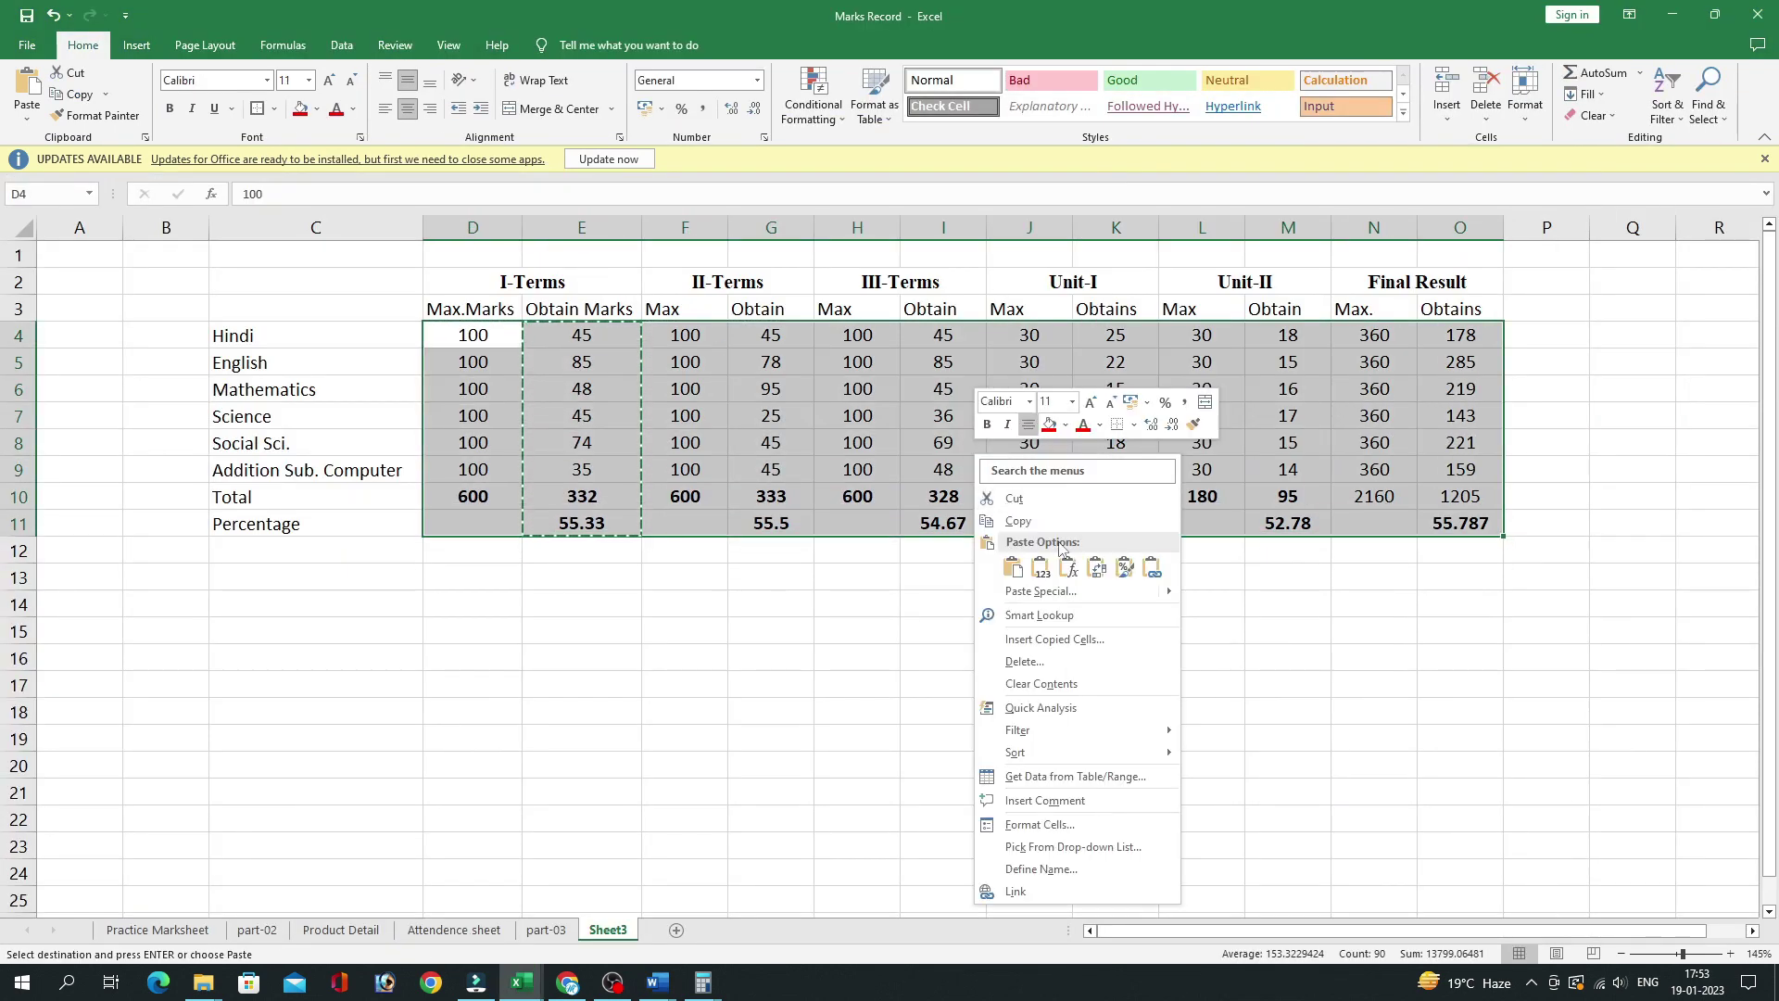
click(1028, 523)
key(alt+Tab)
drag(380, 426, 1655, 676)
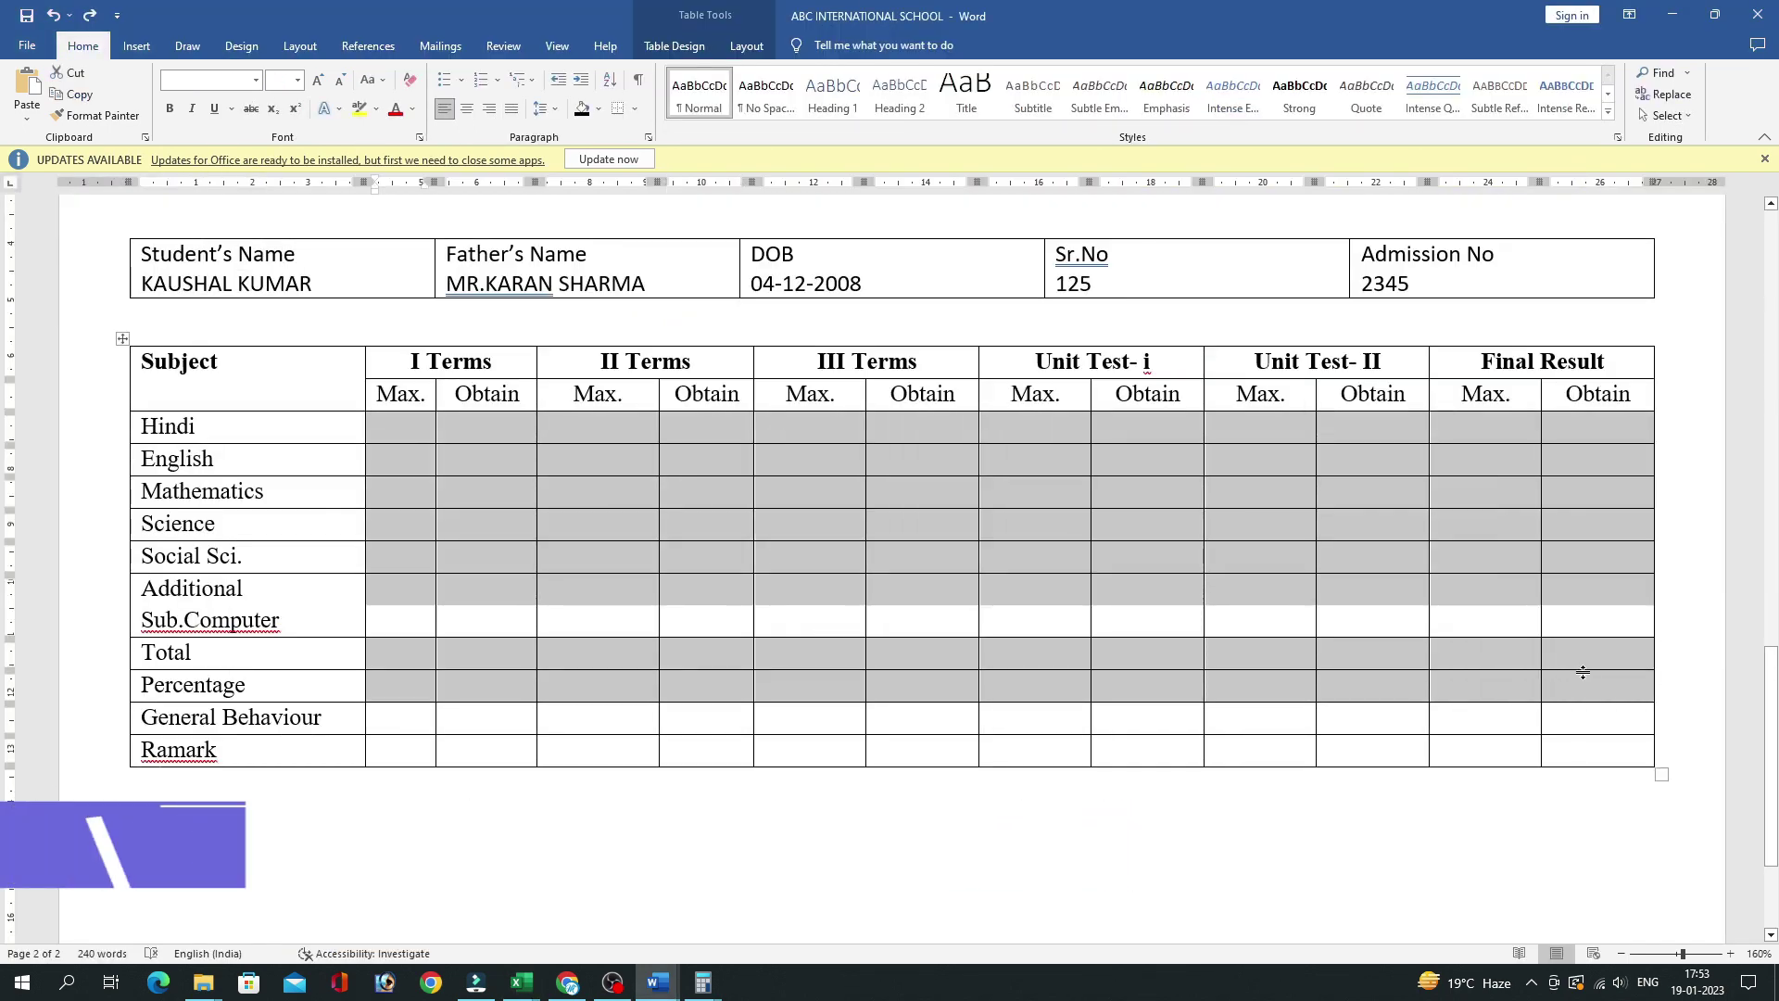
Paste the Excel marks into the table and centre them in their cells.
key(ctrl+v)
scroll(978, 575, up, 1)
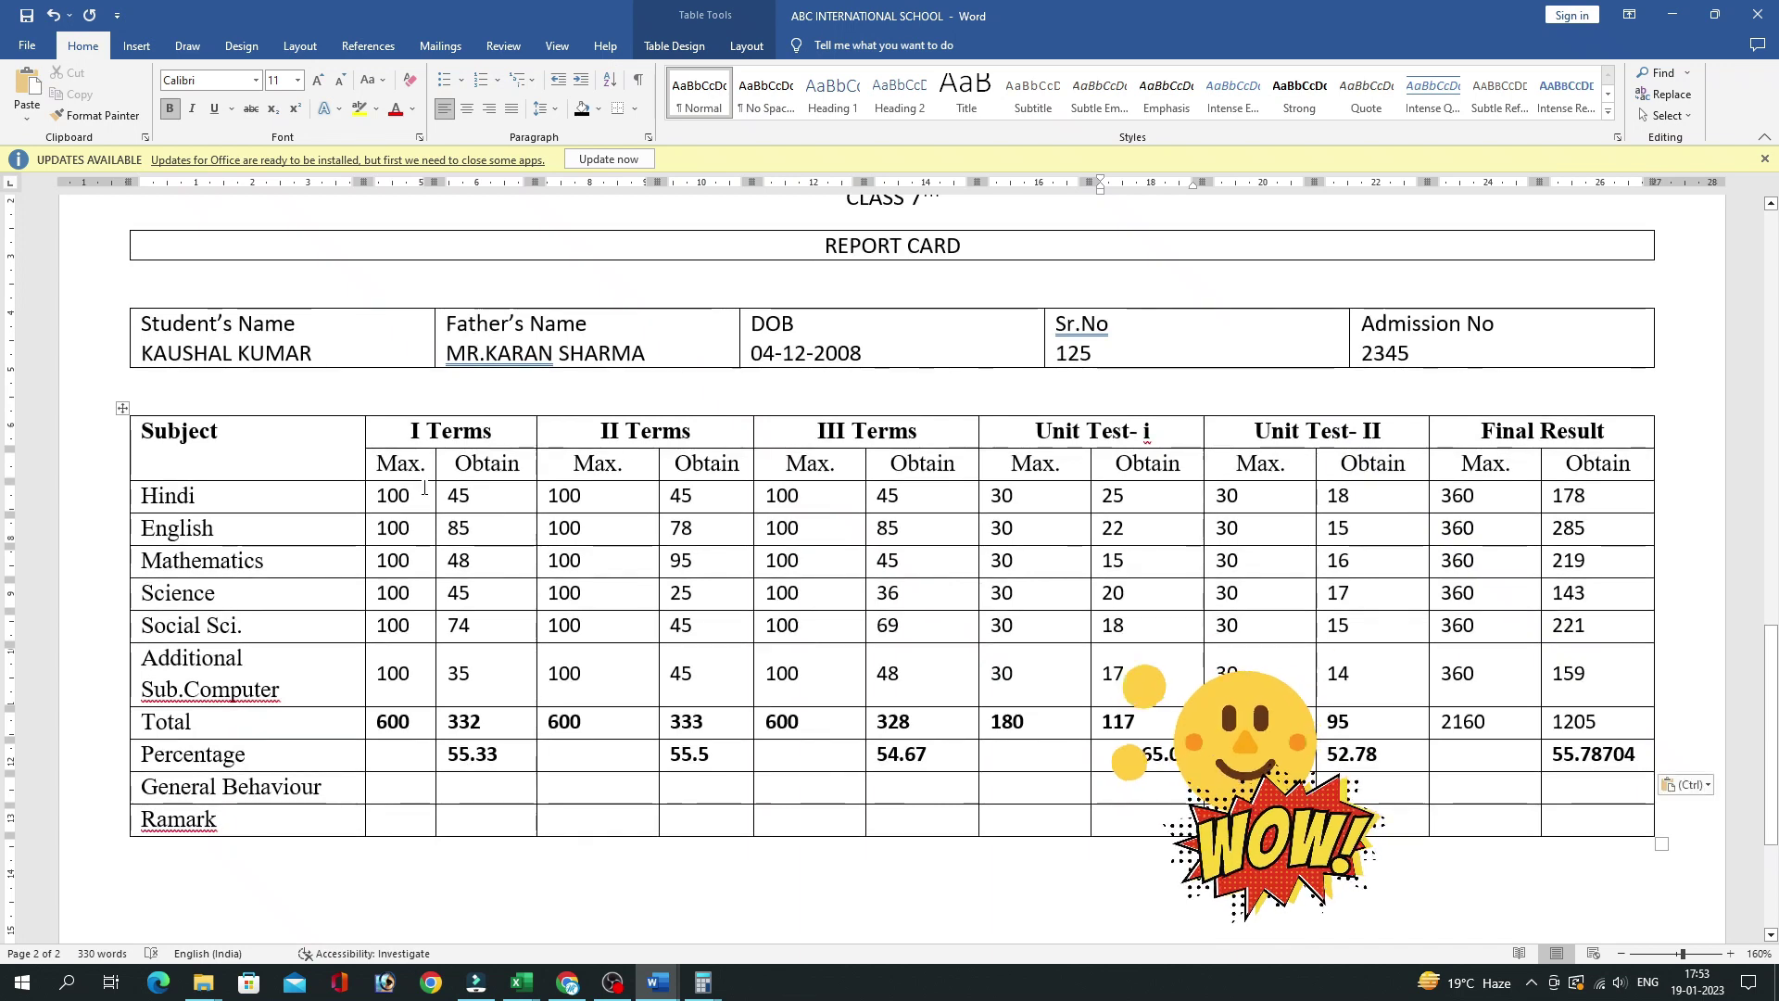
drag(390, 491, 1631, 755)
key(ctrl+e)
click(380, 787)
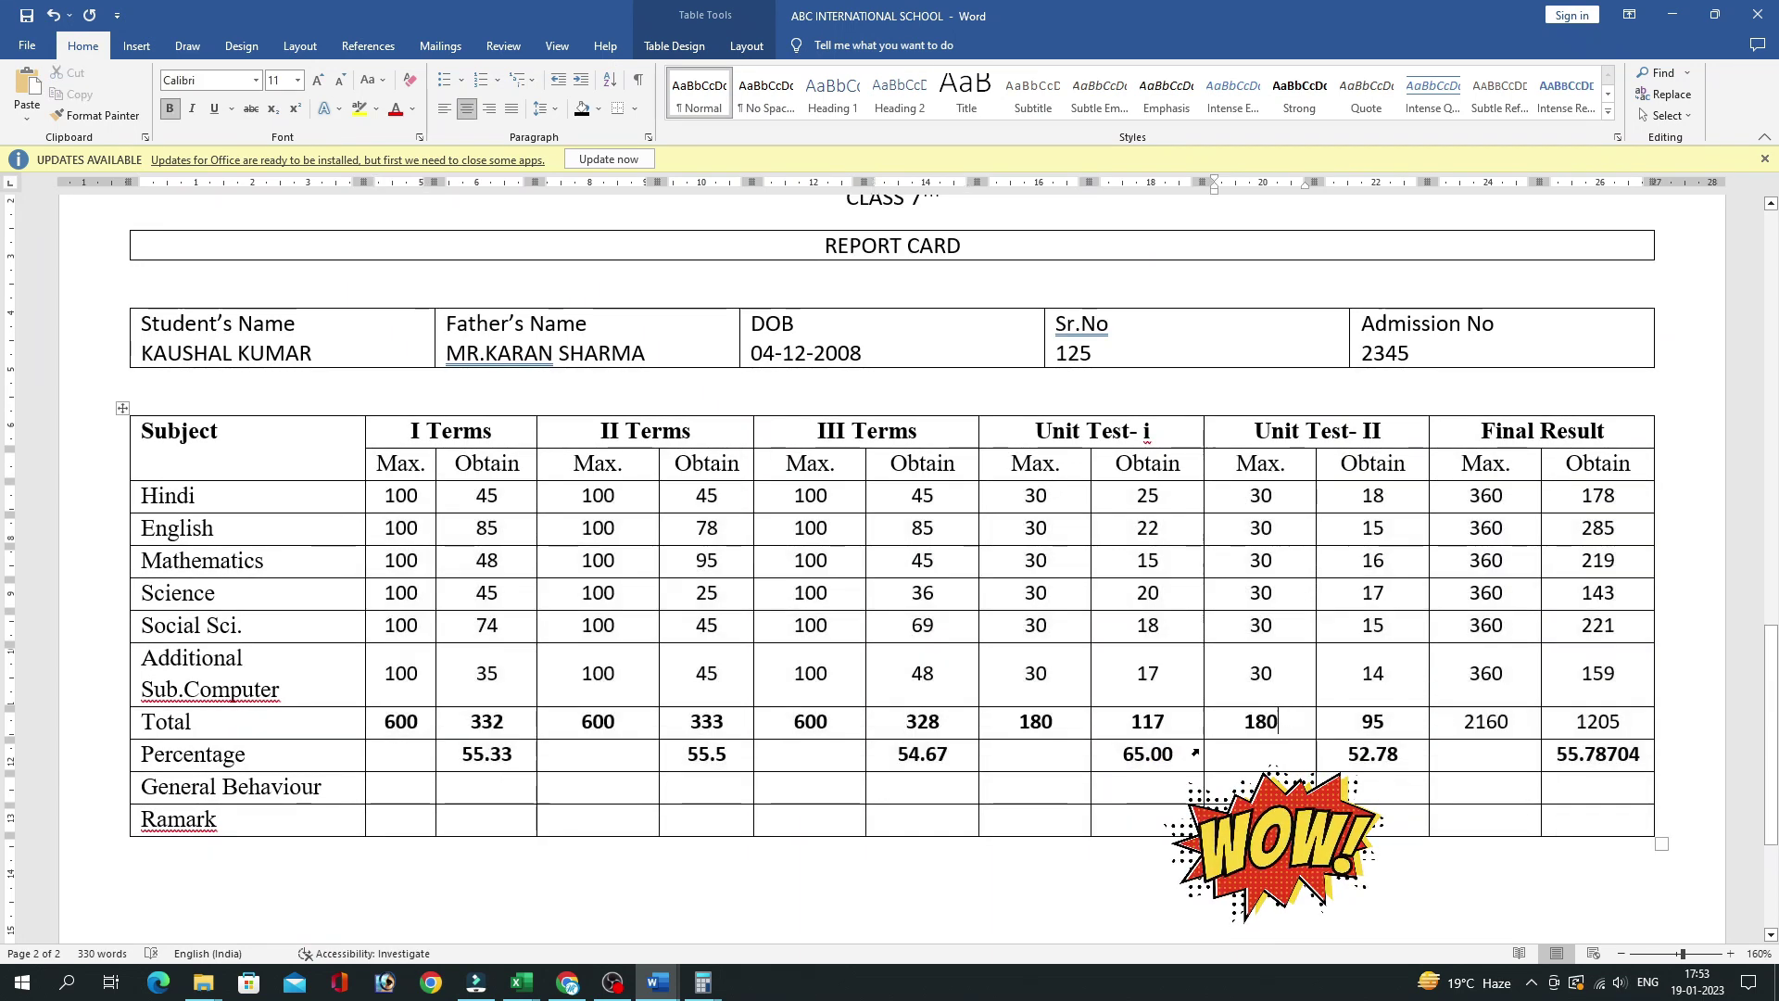
scroll(648, 611, down, 2)
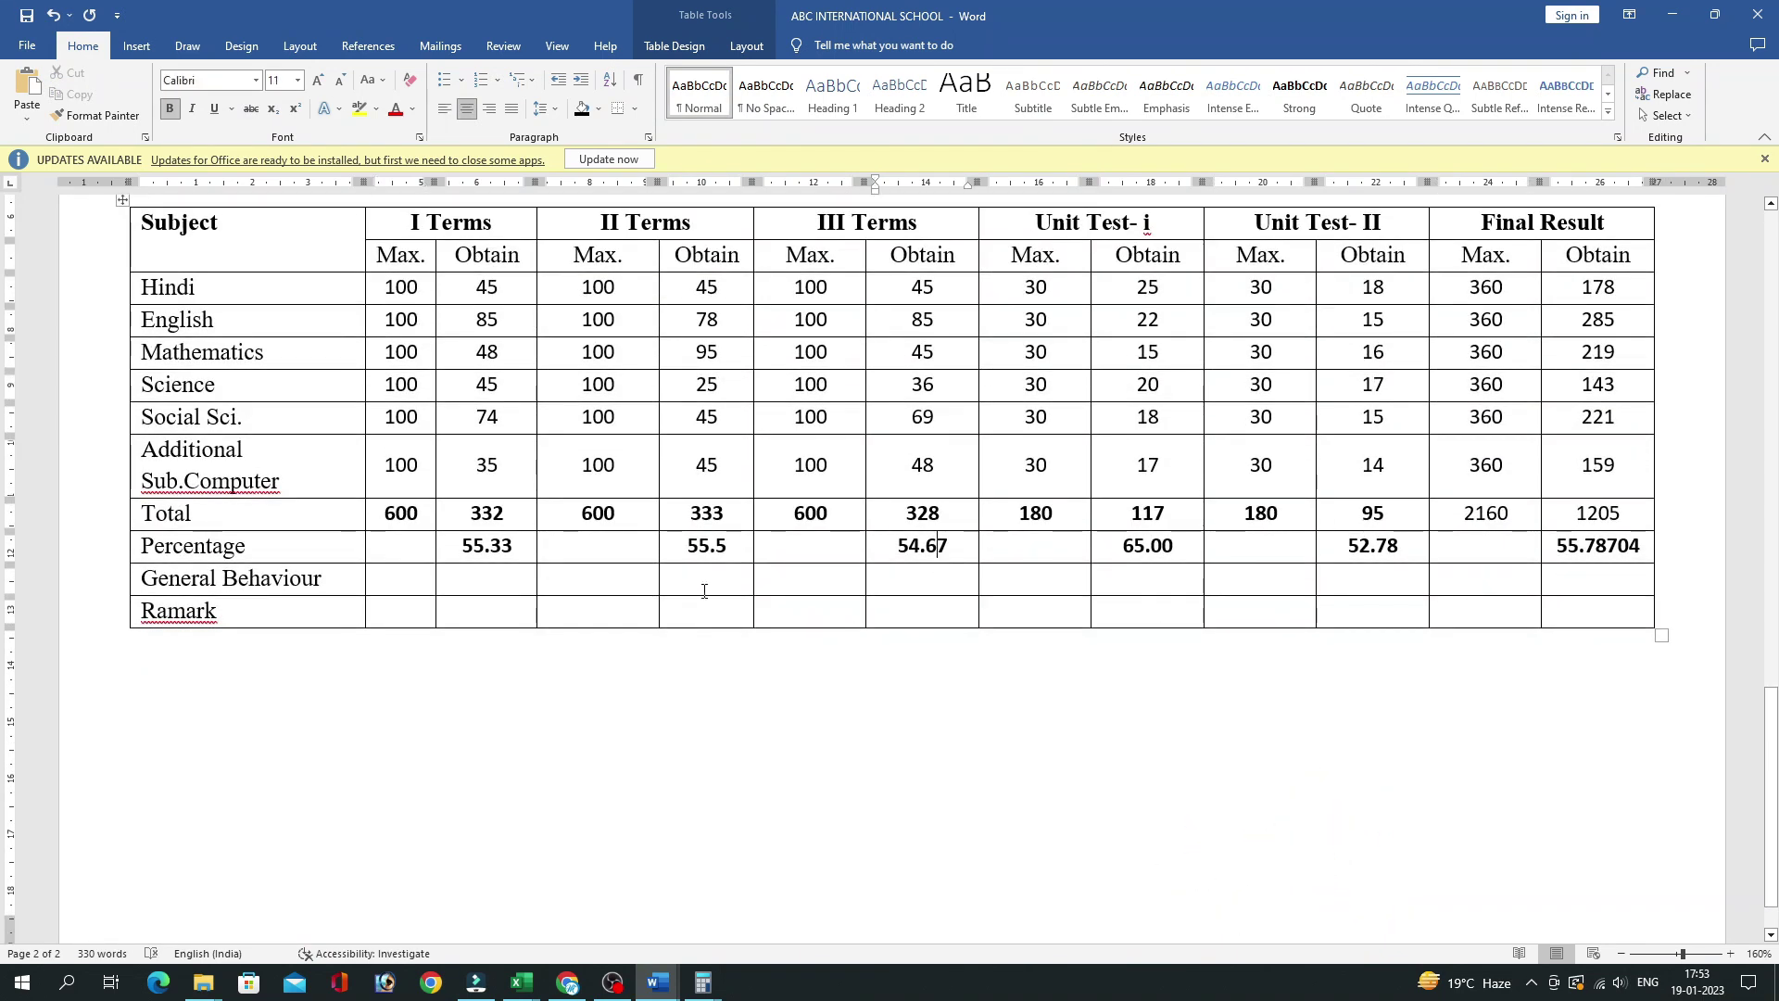
Resize the Subject, I Terms, II Terms and III Terms columns to fit the marks.
drag(363, 424, 325, 425)
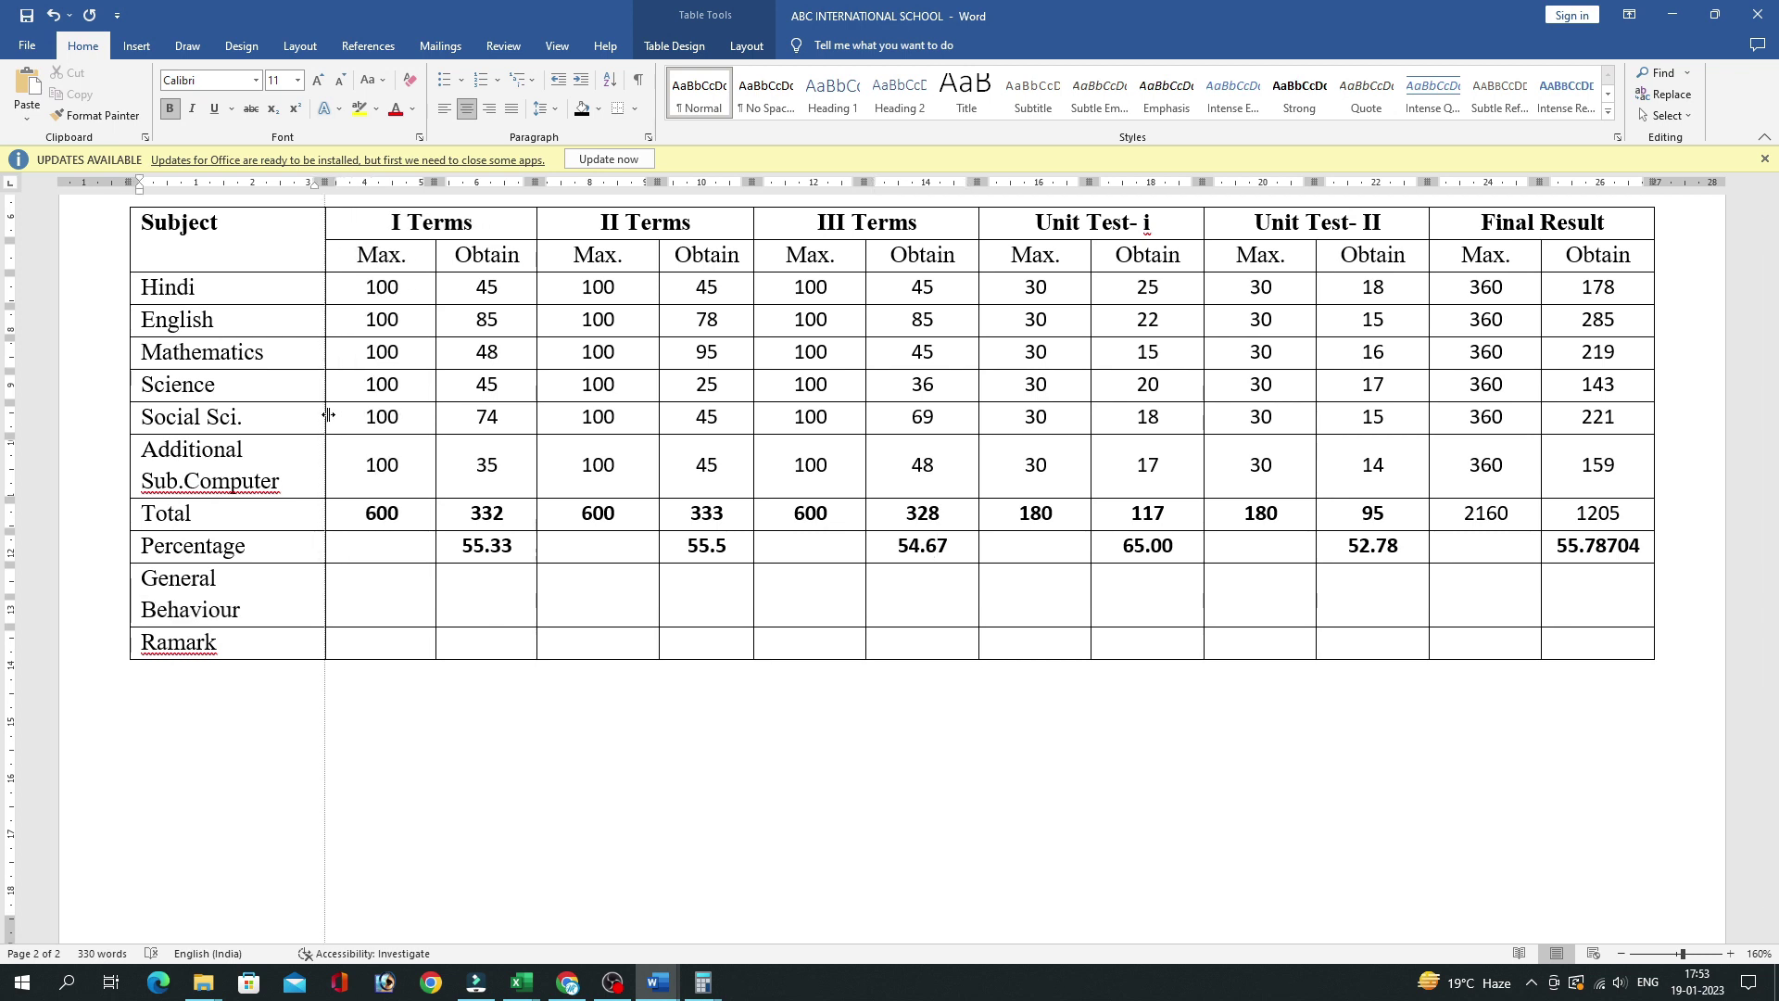
drag(864, 409, 903, 408)
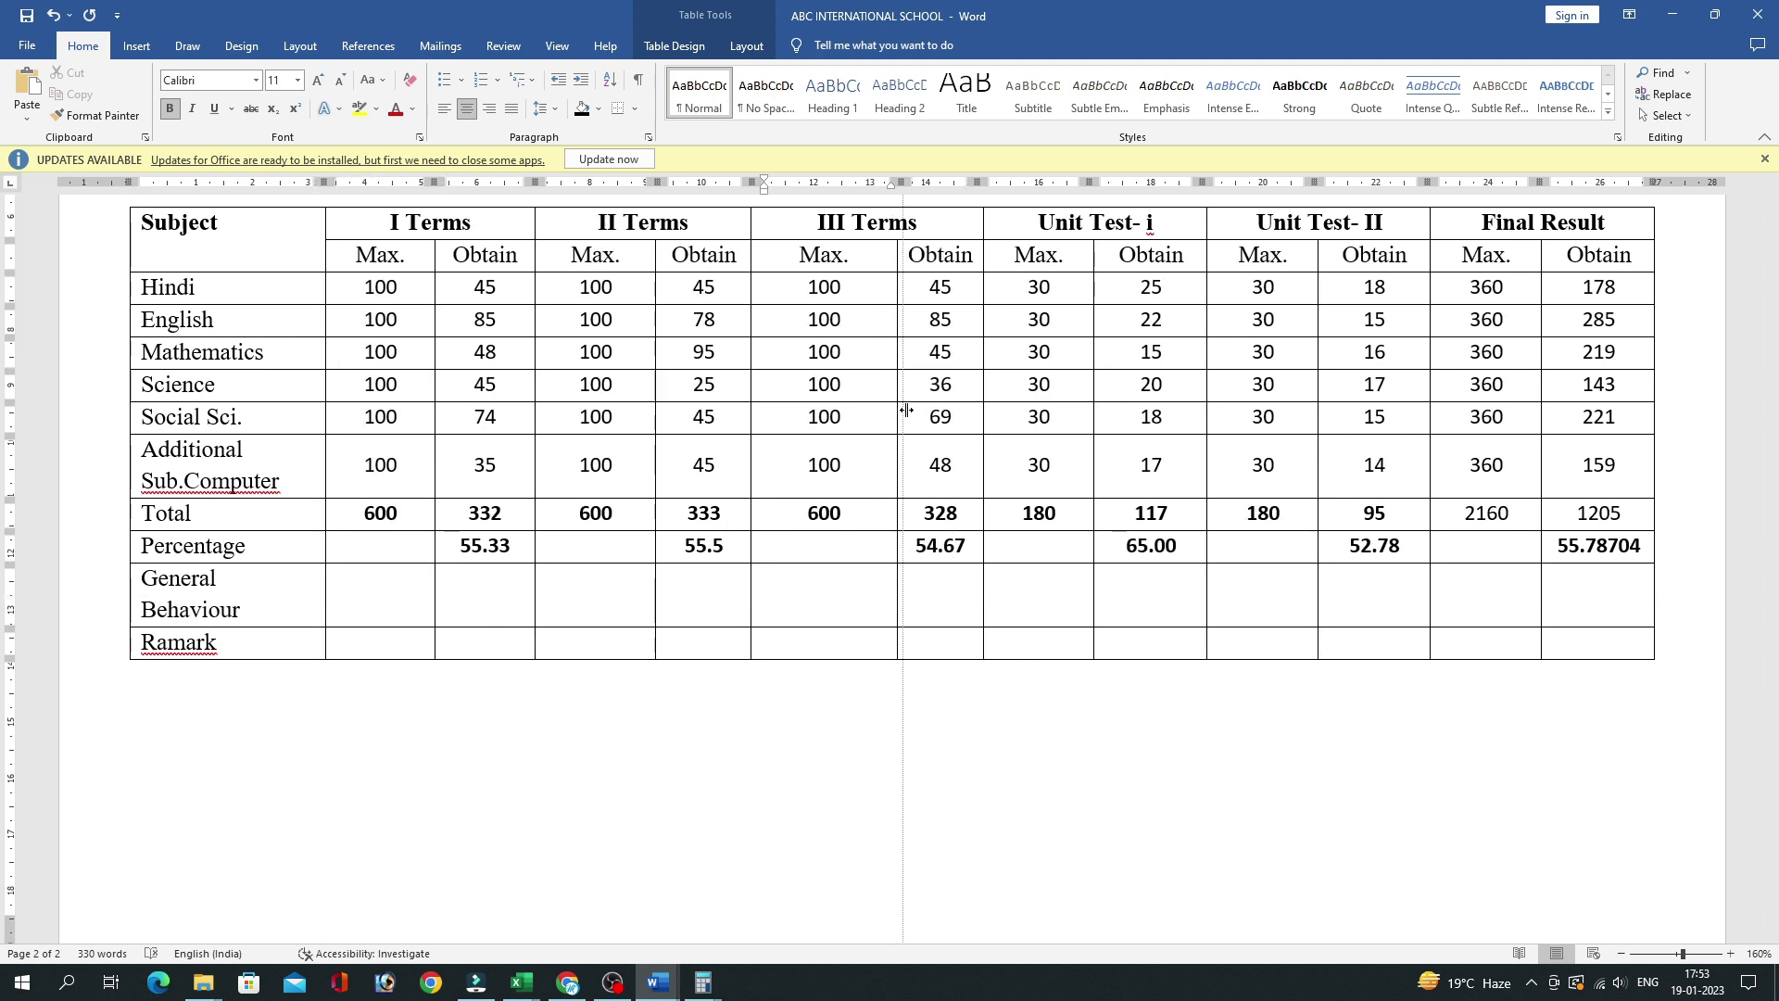
drag(753, 371, 790, 369)
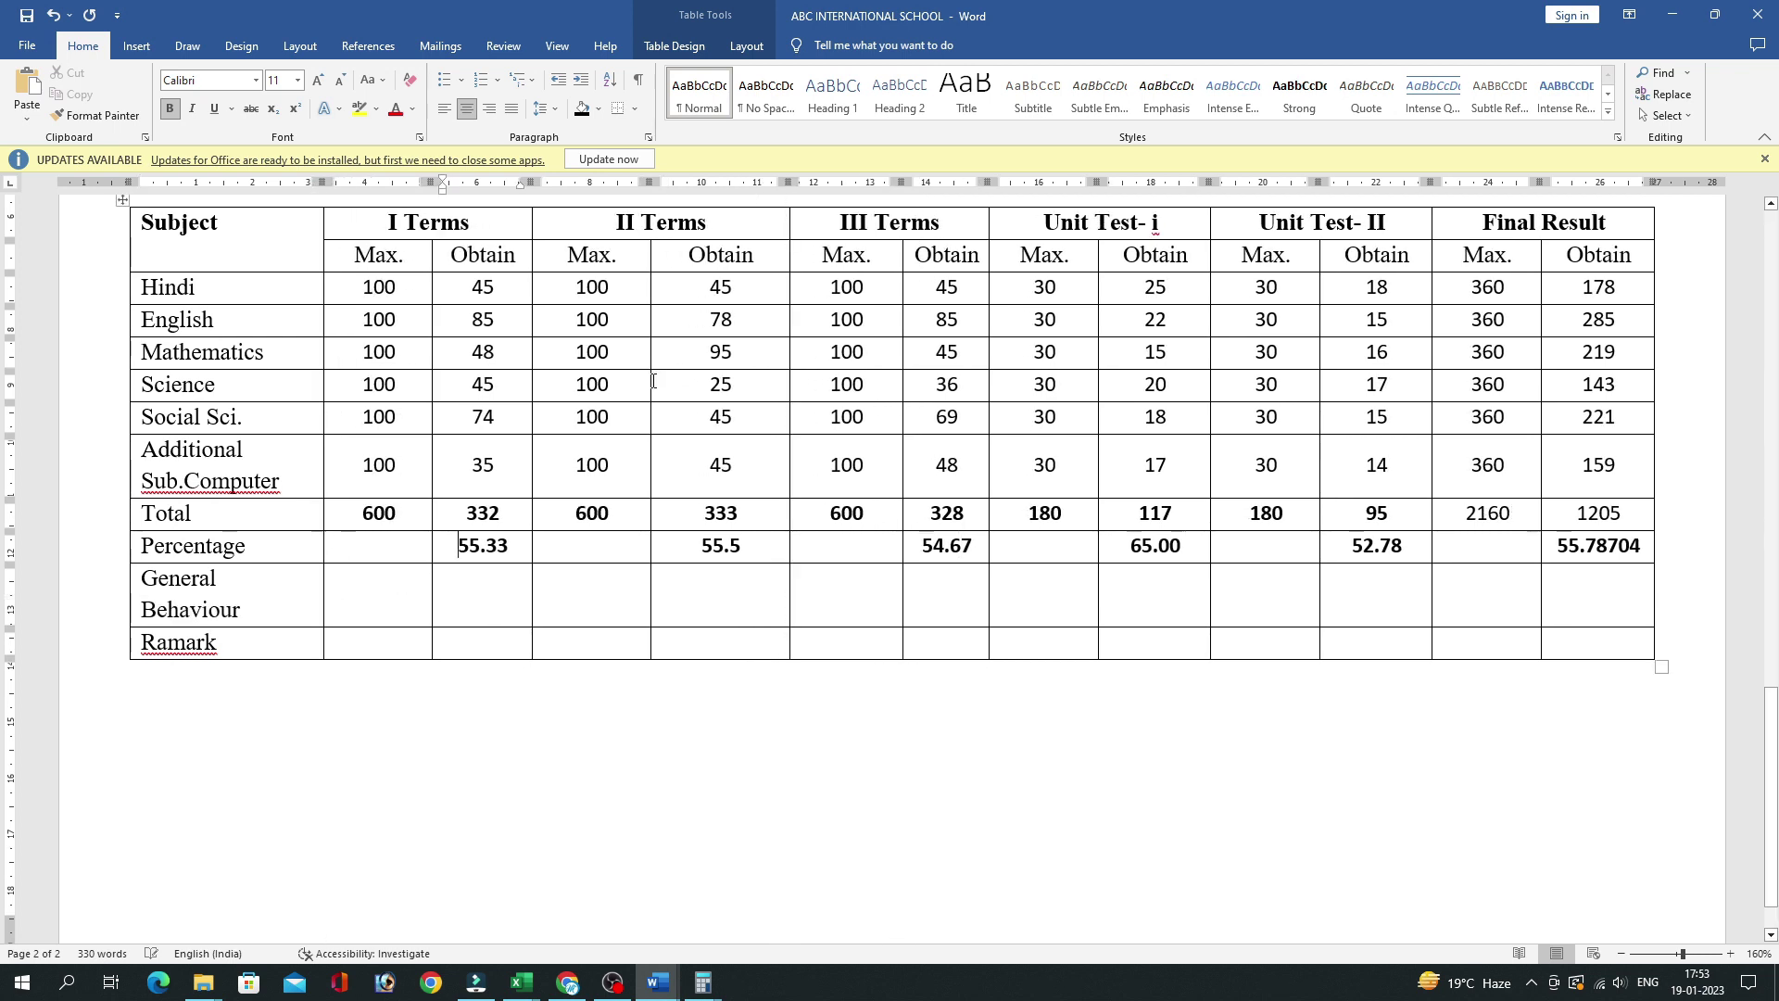
drag(651, 380, 691, 375)
drag(532, 364, 592, 365)
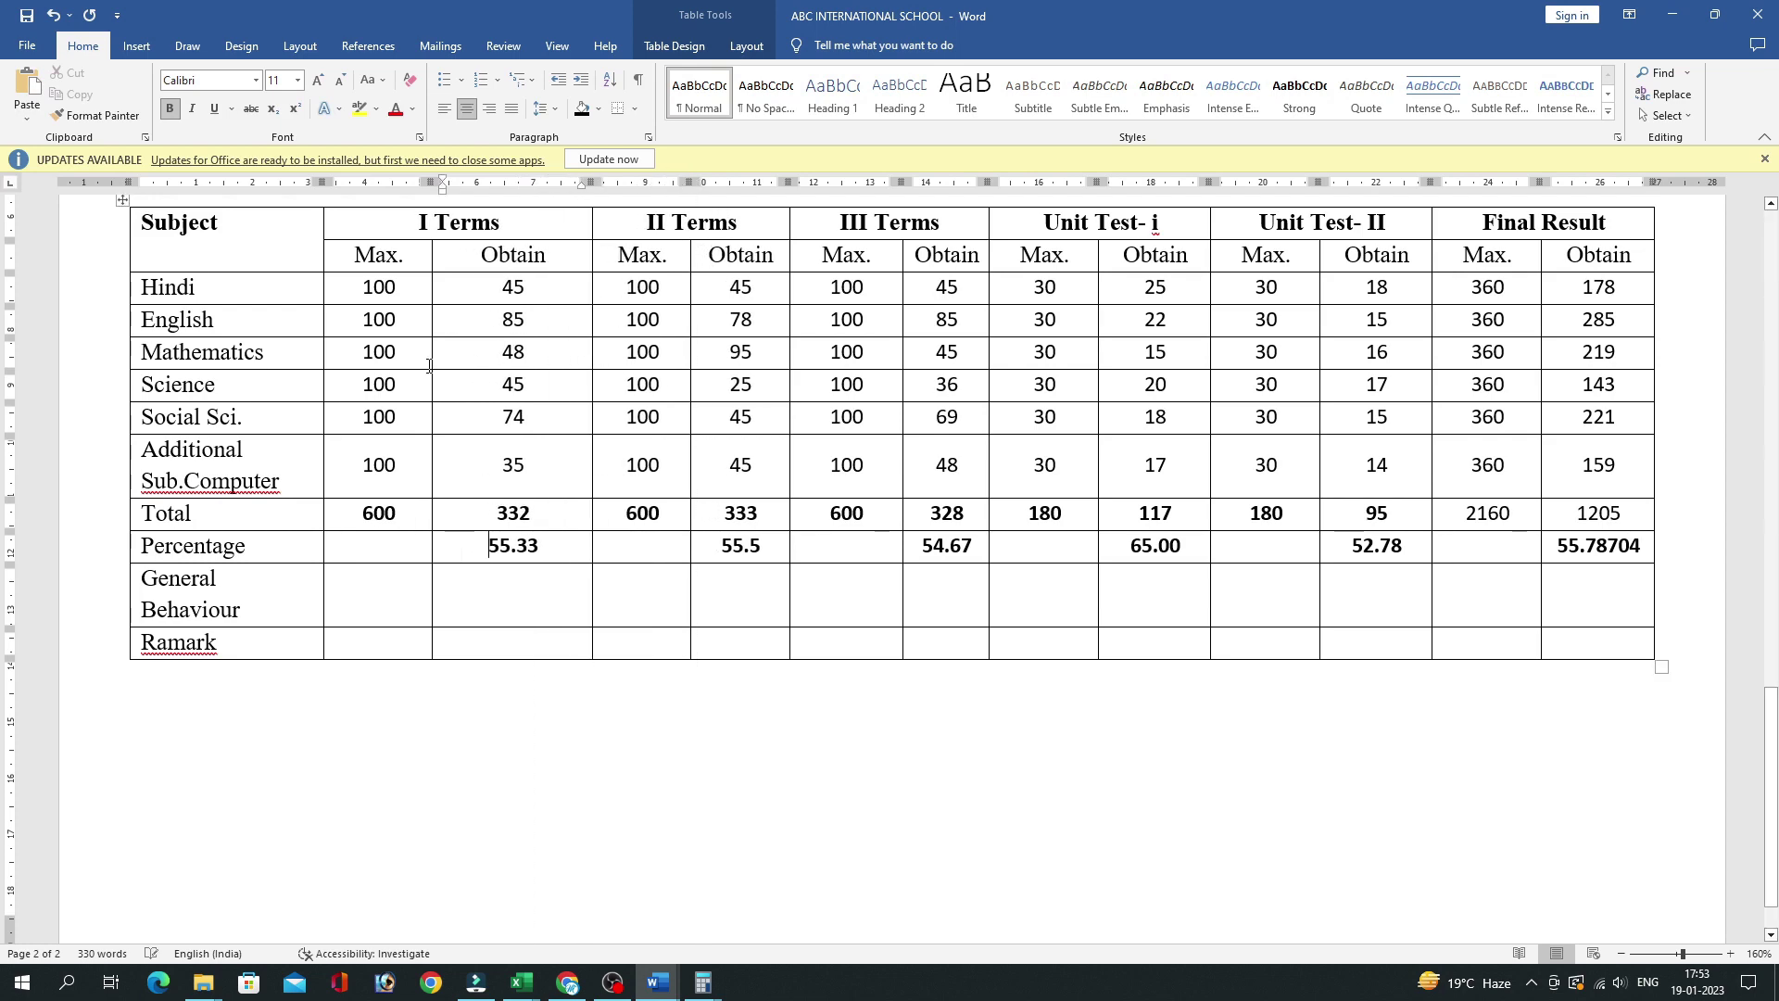
drag(458, 364, 494, 364)
drag(325, 363, 407, 363)
Trim the final percentage 55.78704 to 55.78 and select the totals.
scroll(413, 363, up, 3)
click(1611, 654)
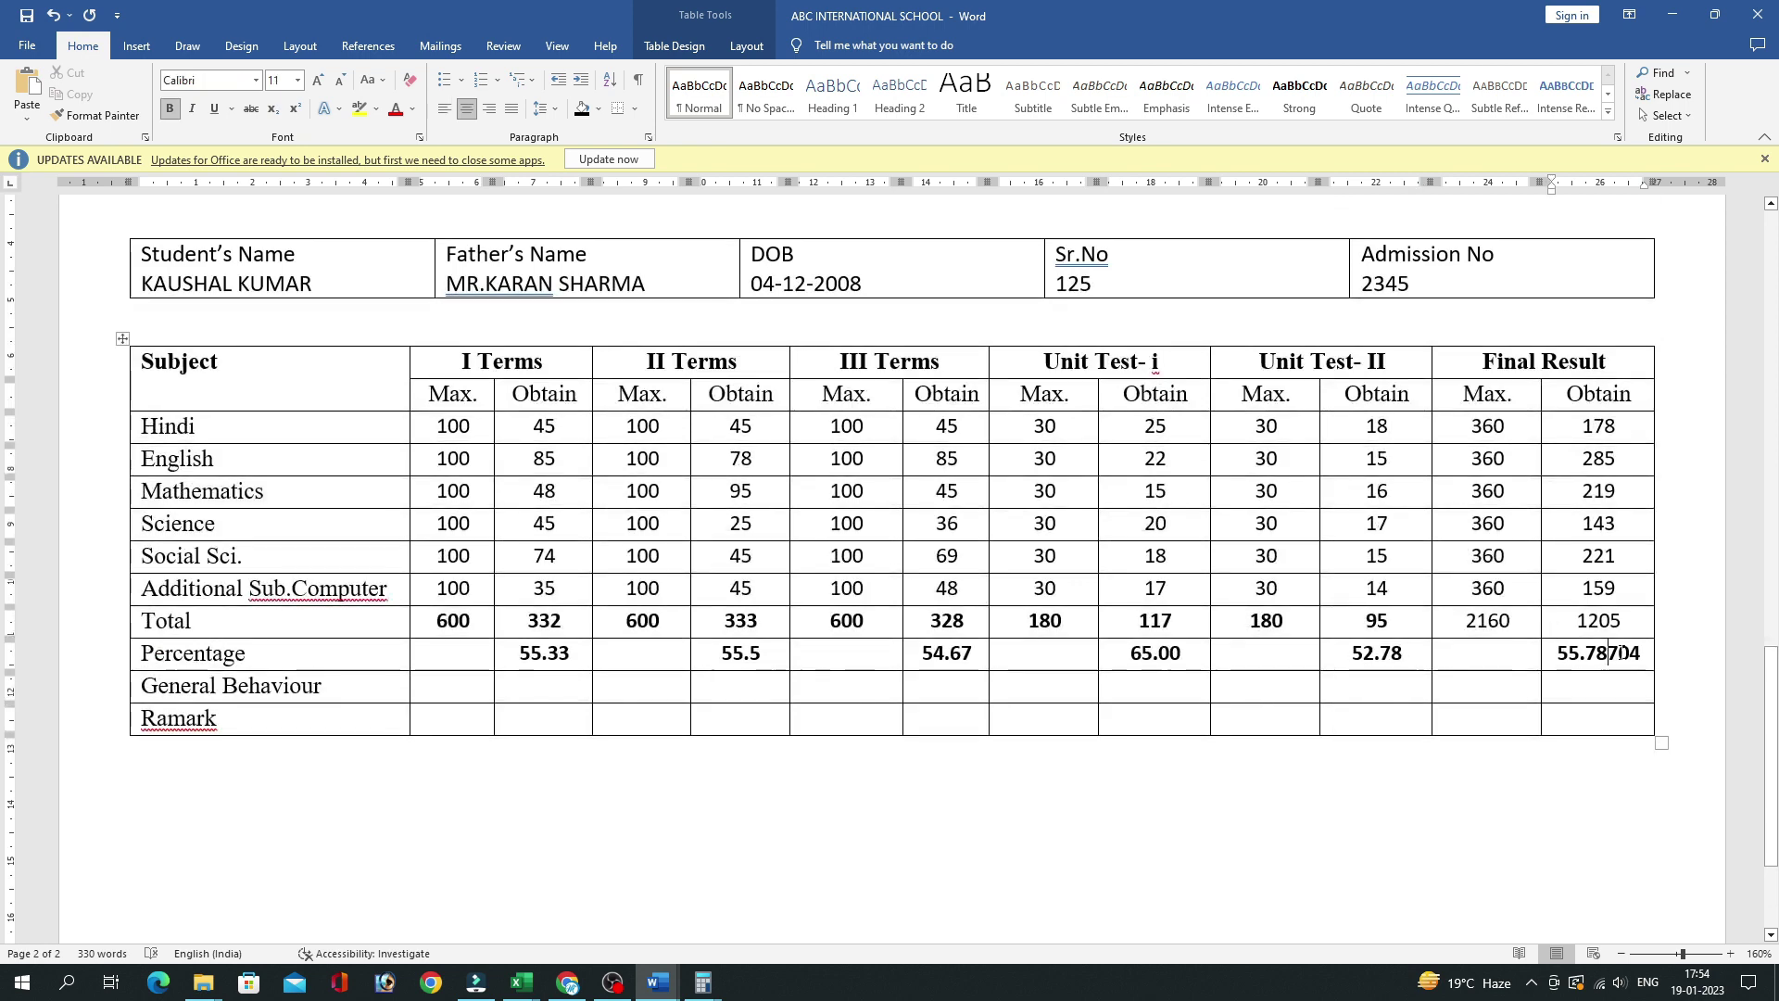
key(BackSpace)
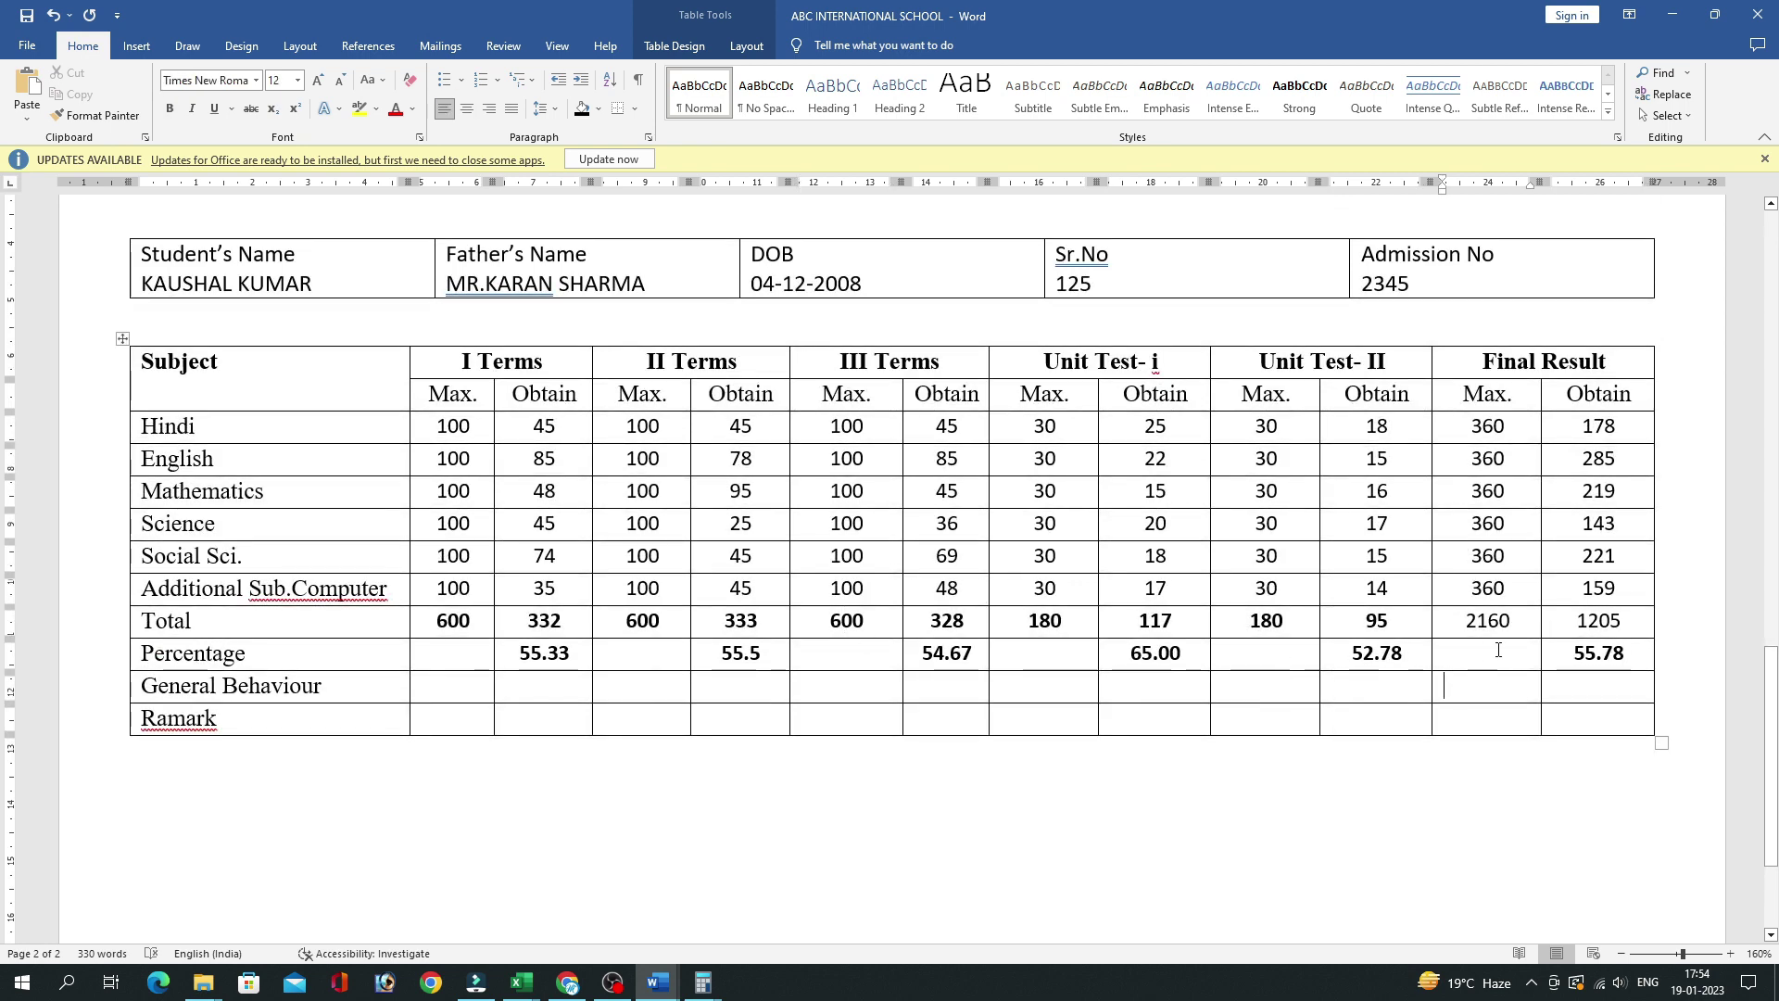
drag(1455, 620, 1585, 620)
Bold the 2160 and 1205 totals and make the General Behaviour row taller.
key(ctrl+b)
scroll(292, 811, up, 3)
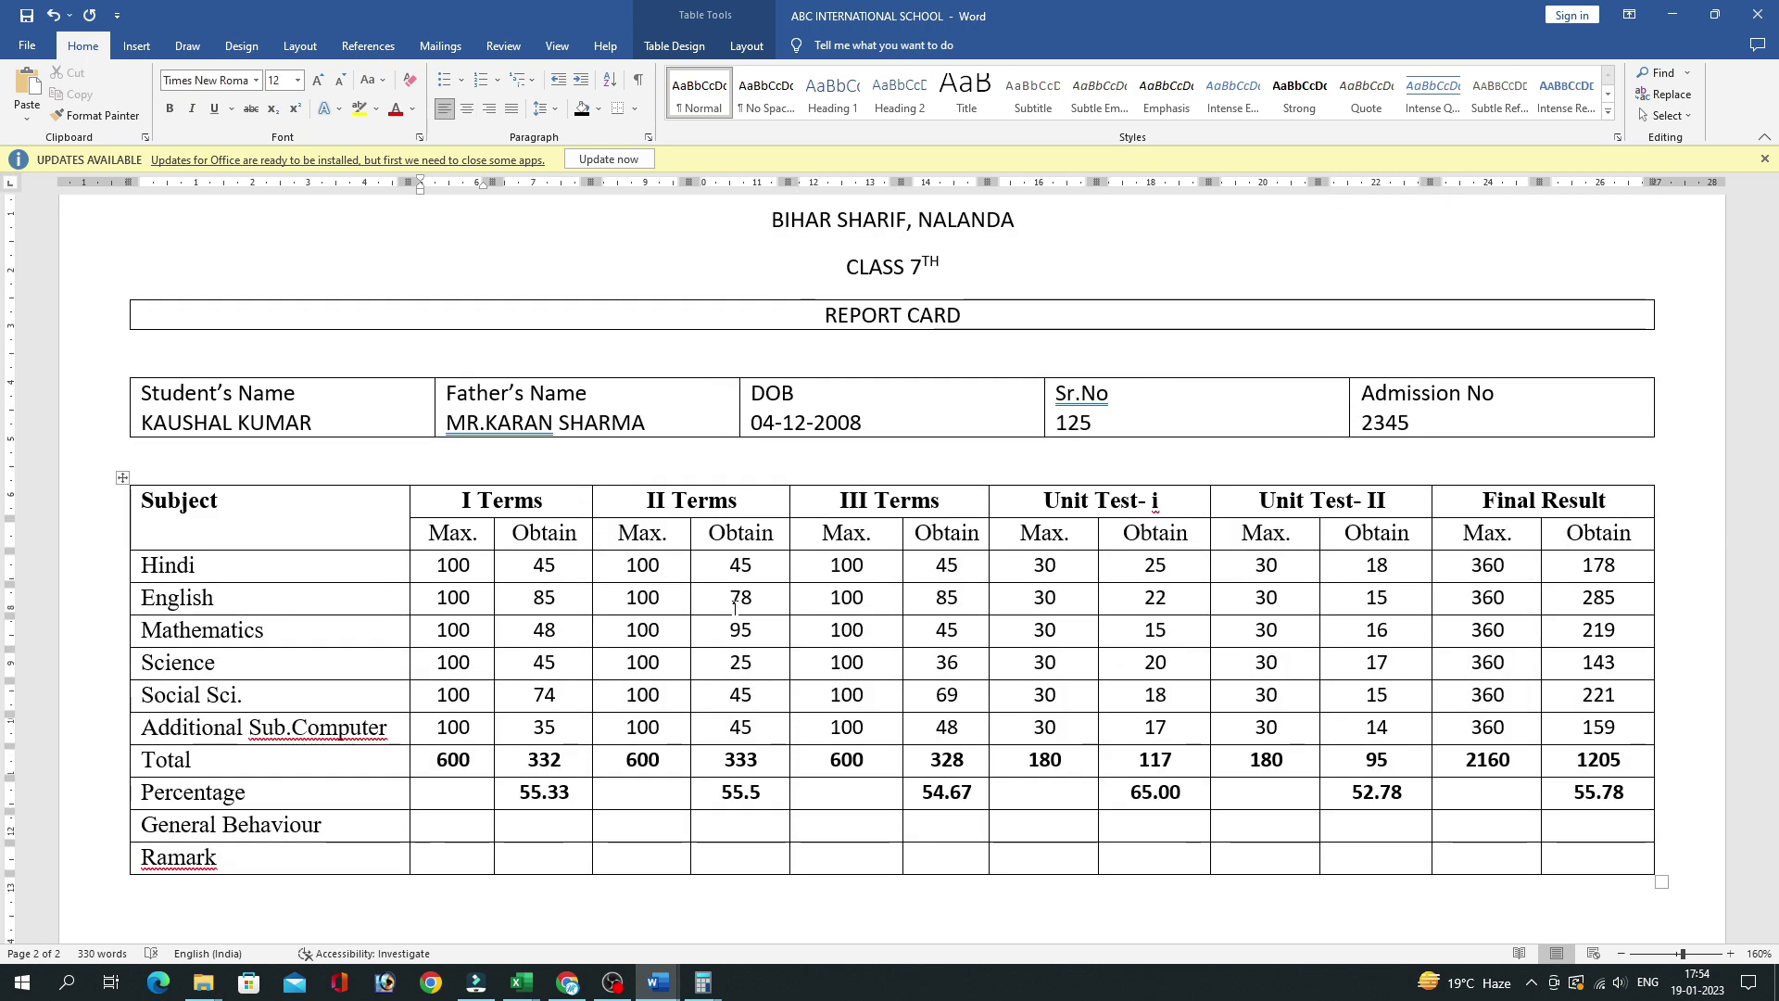
click(293, 811)
key(Return)
key(Return)
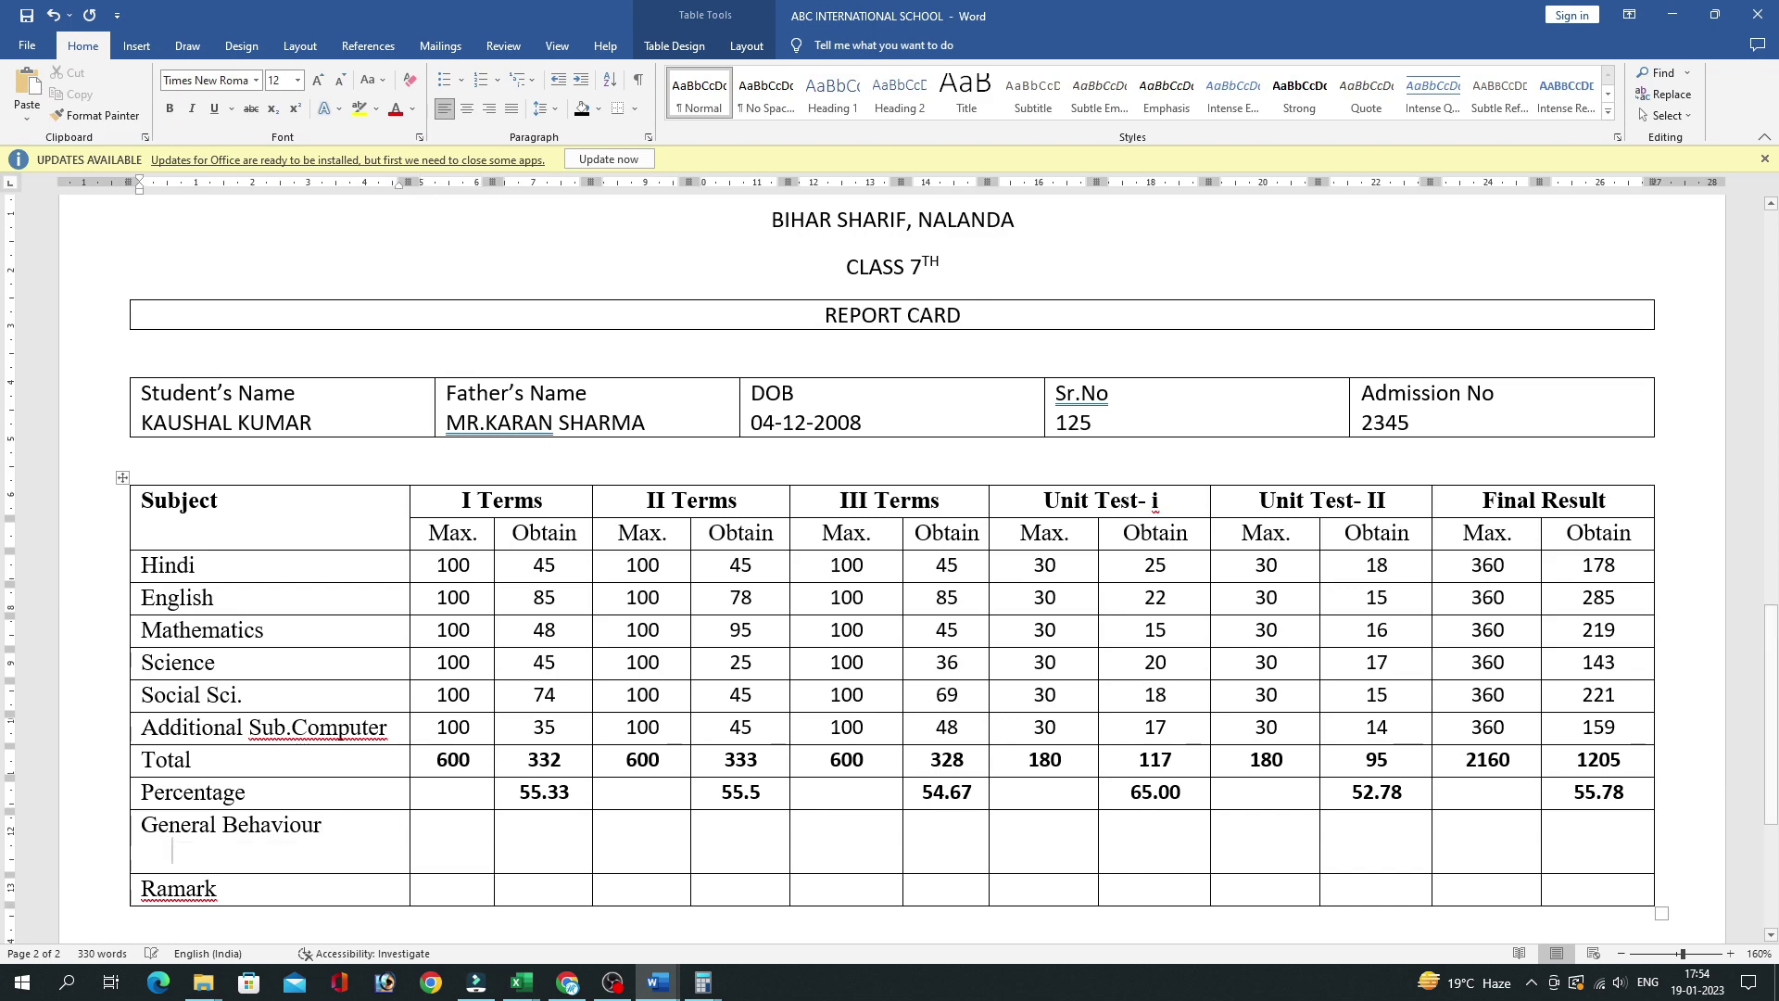
Merge three General Behaviour cells and type 'Promoted To Class'.
scroll(463, 834, down, 4)
click(454, 620)
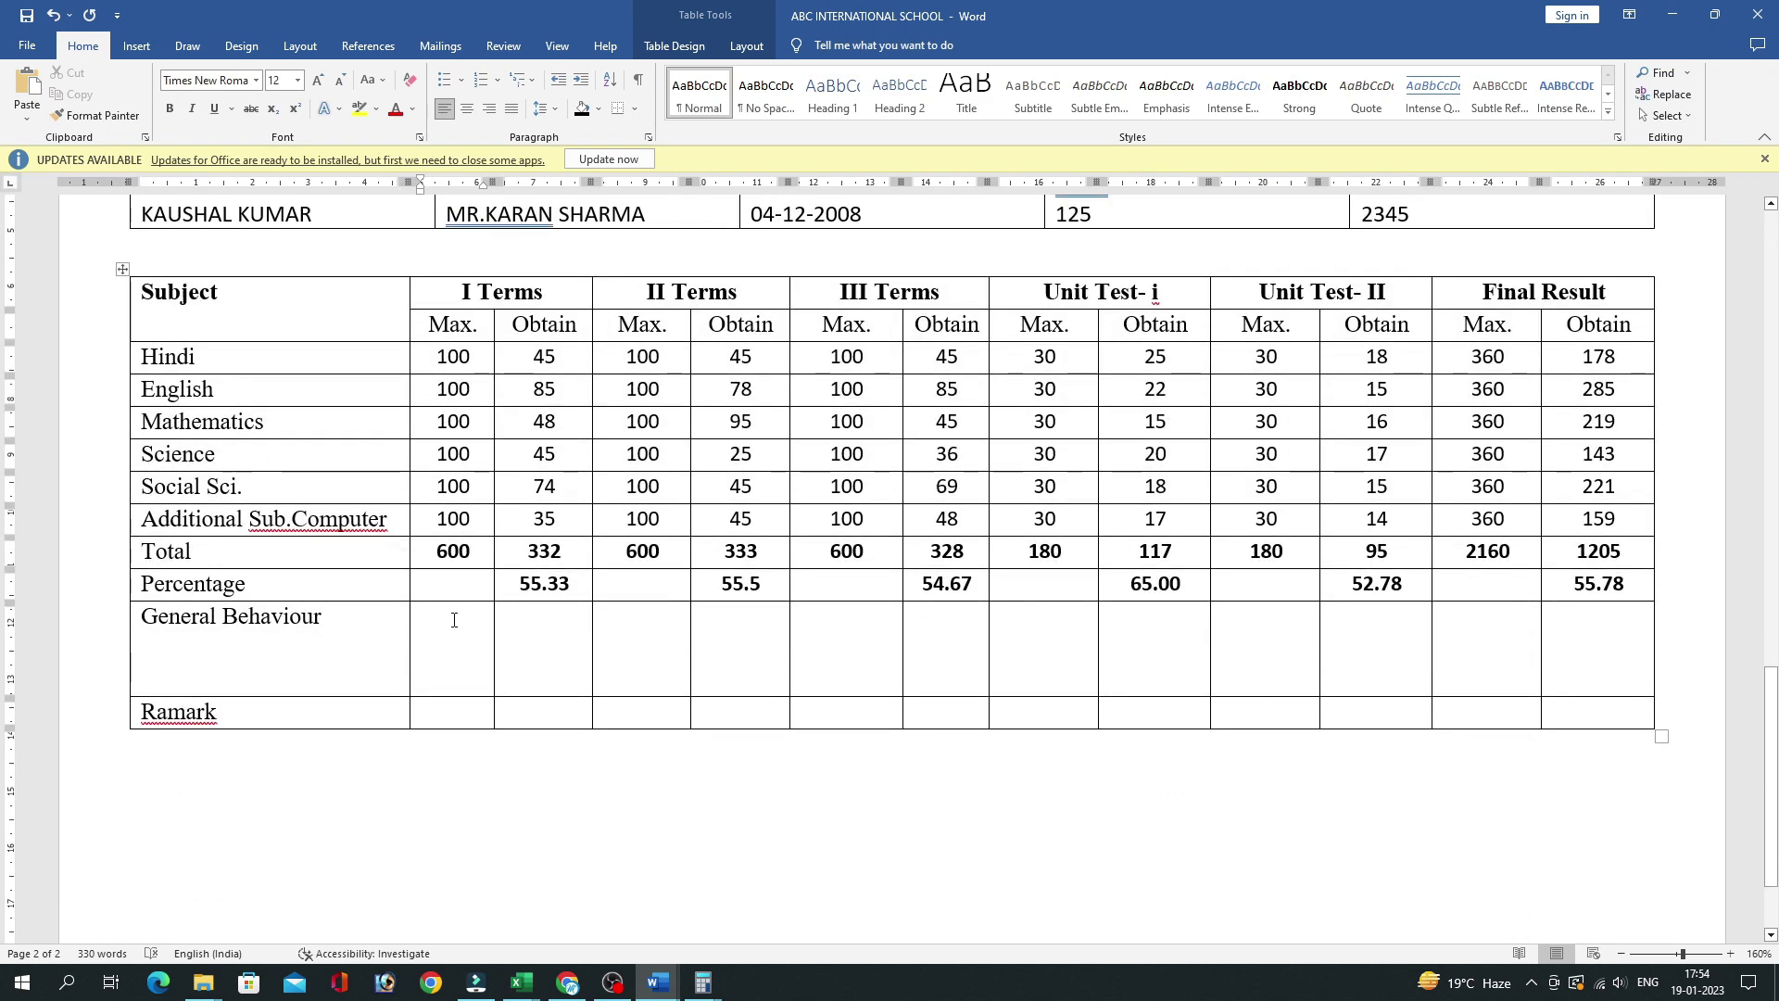
drag(452, 620, 649, 620)
right_click(593, 620)
click(667, 813)
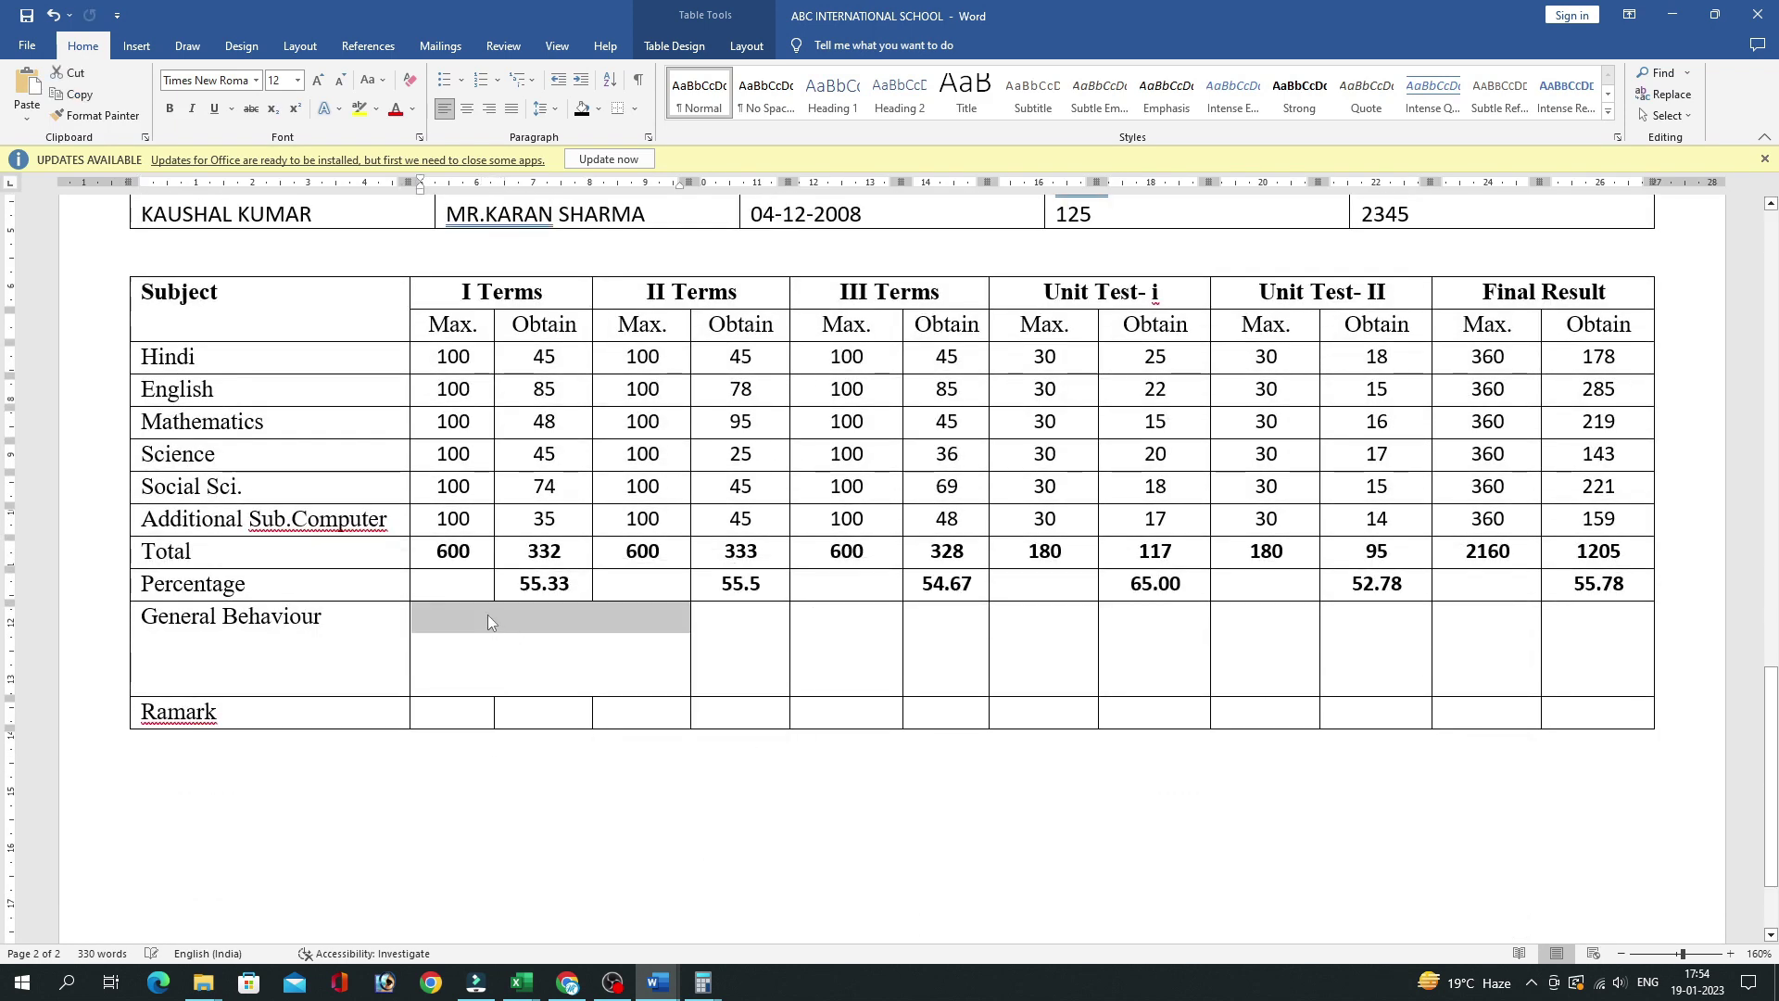
text(Promoted To Class)
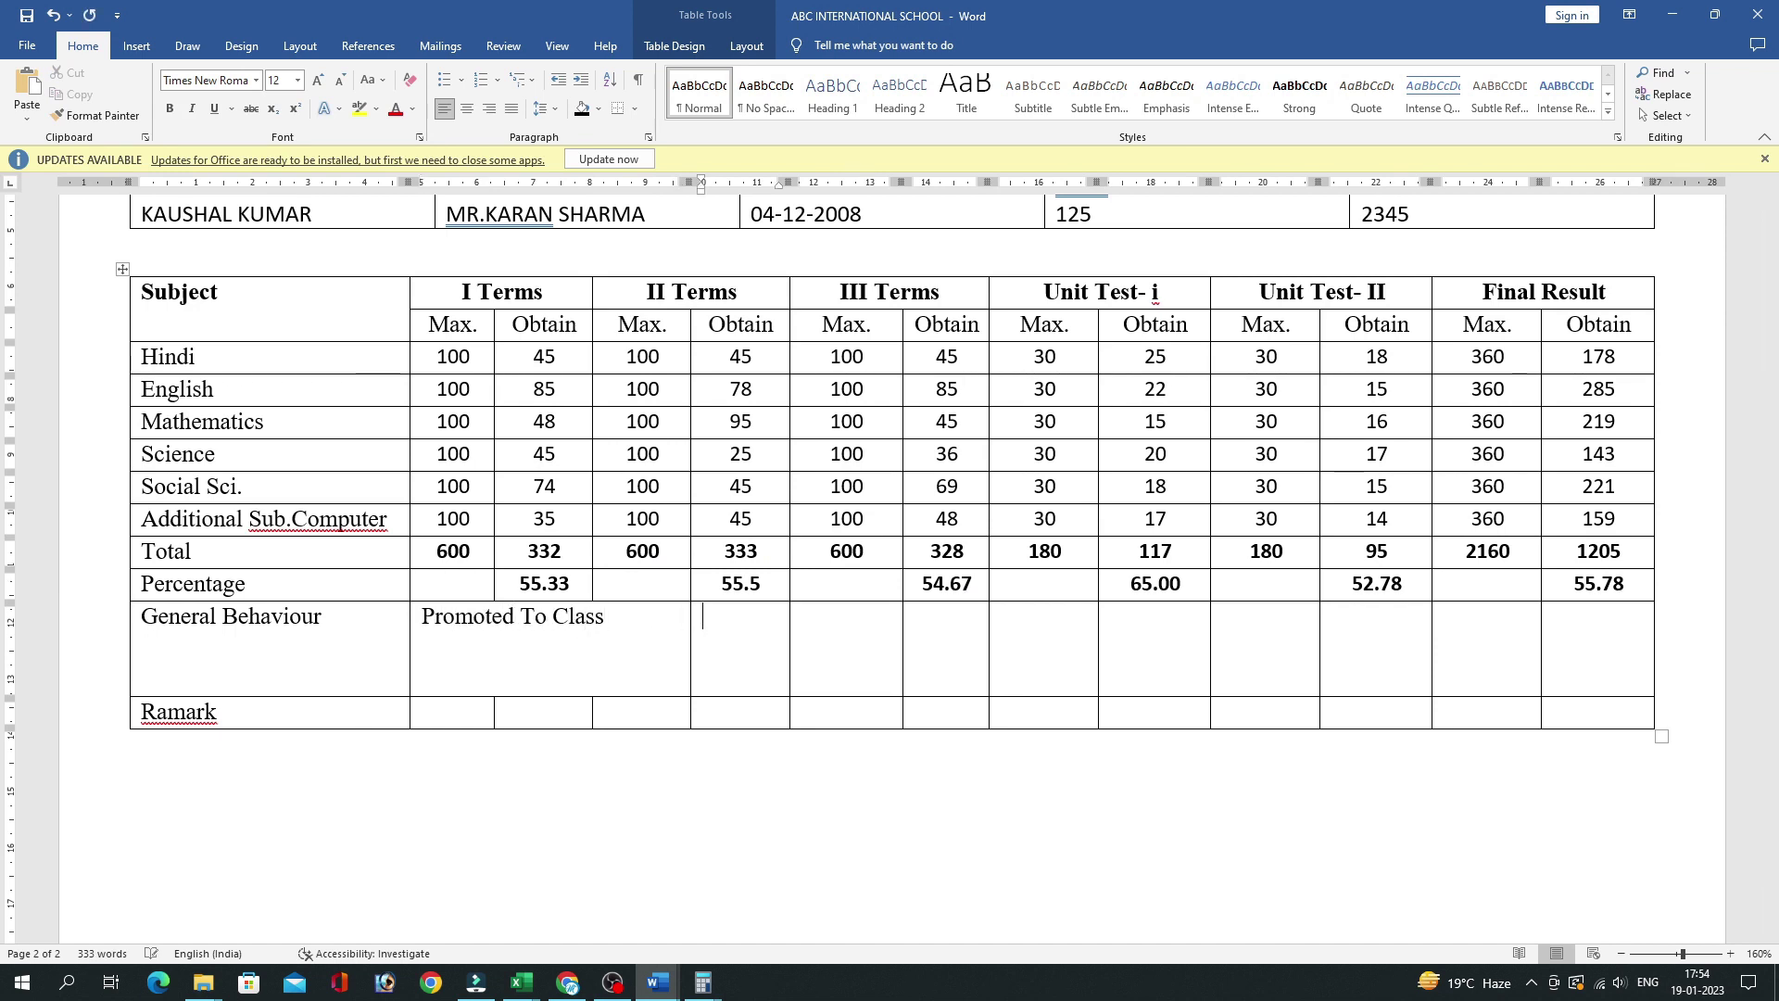
Merge the next General Behaviour cells and type 'Teacher's Signature'.
drag(704, 618, 964, 617)
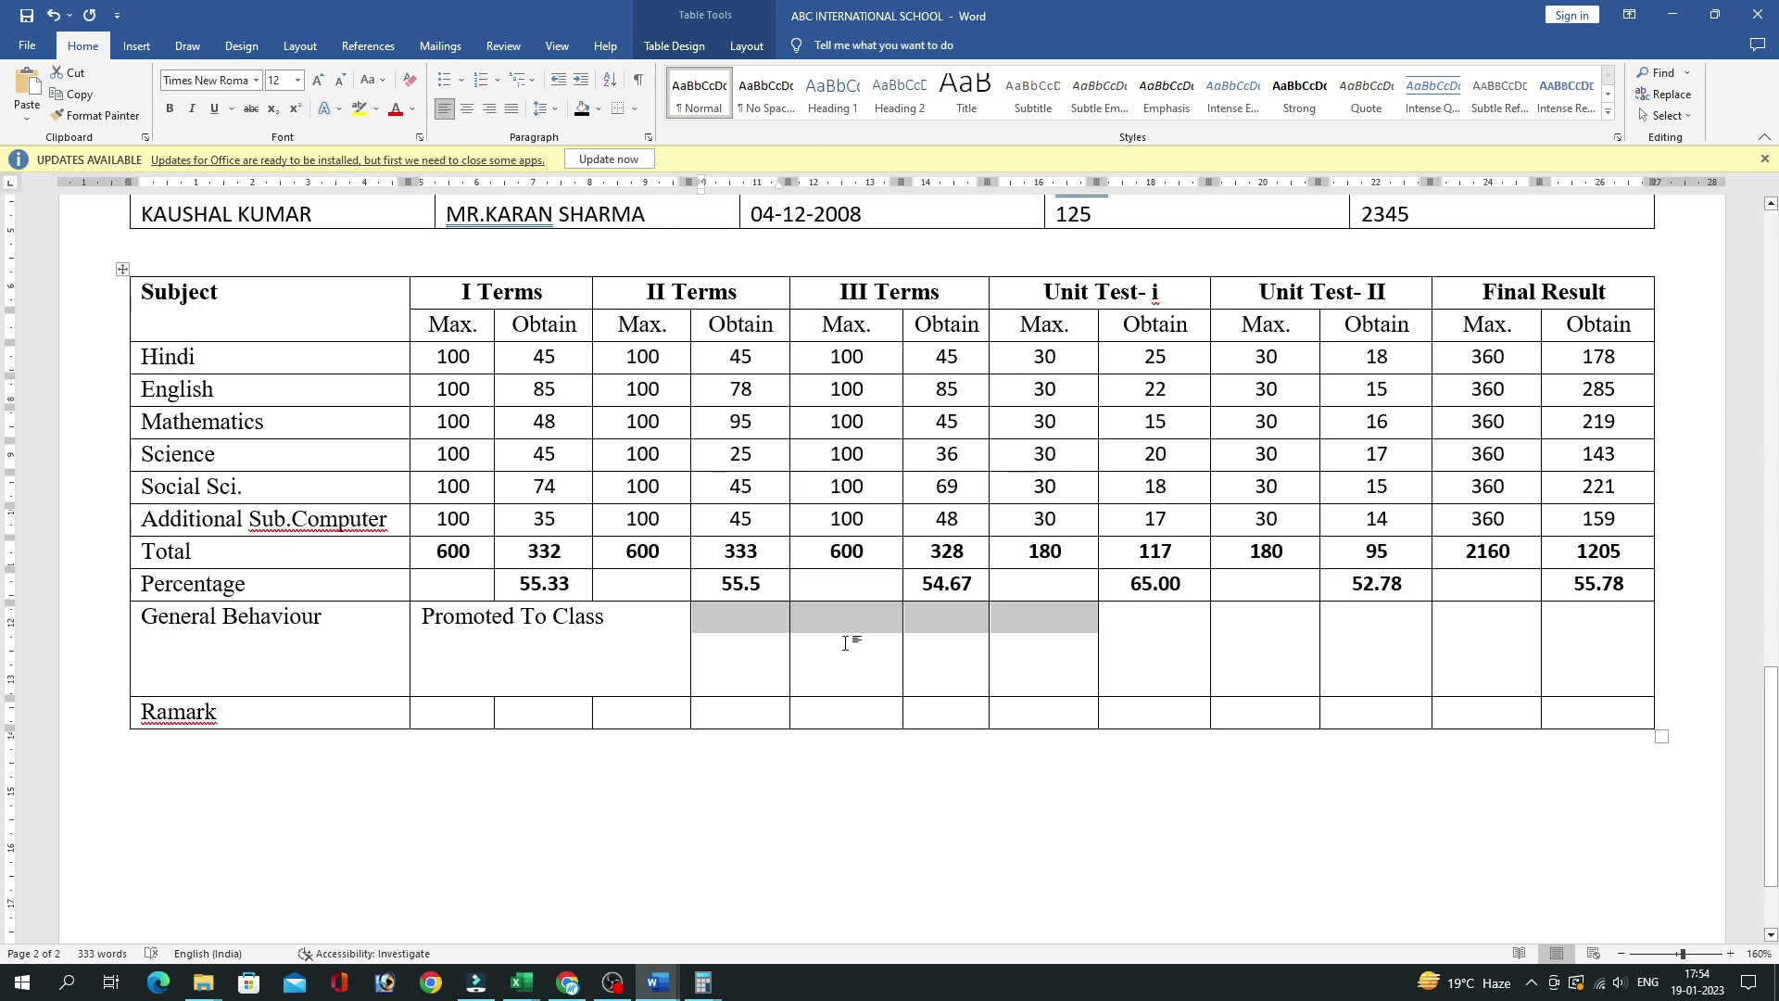
key(shift+F10)
click(246, 821)
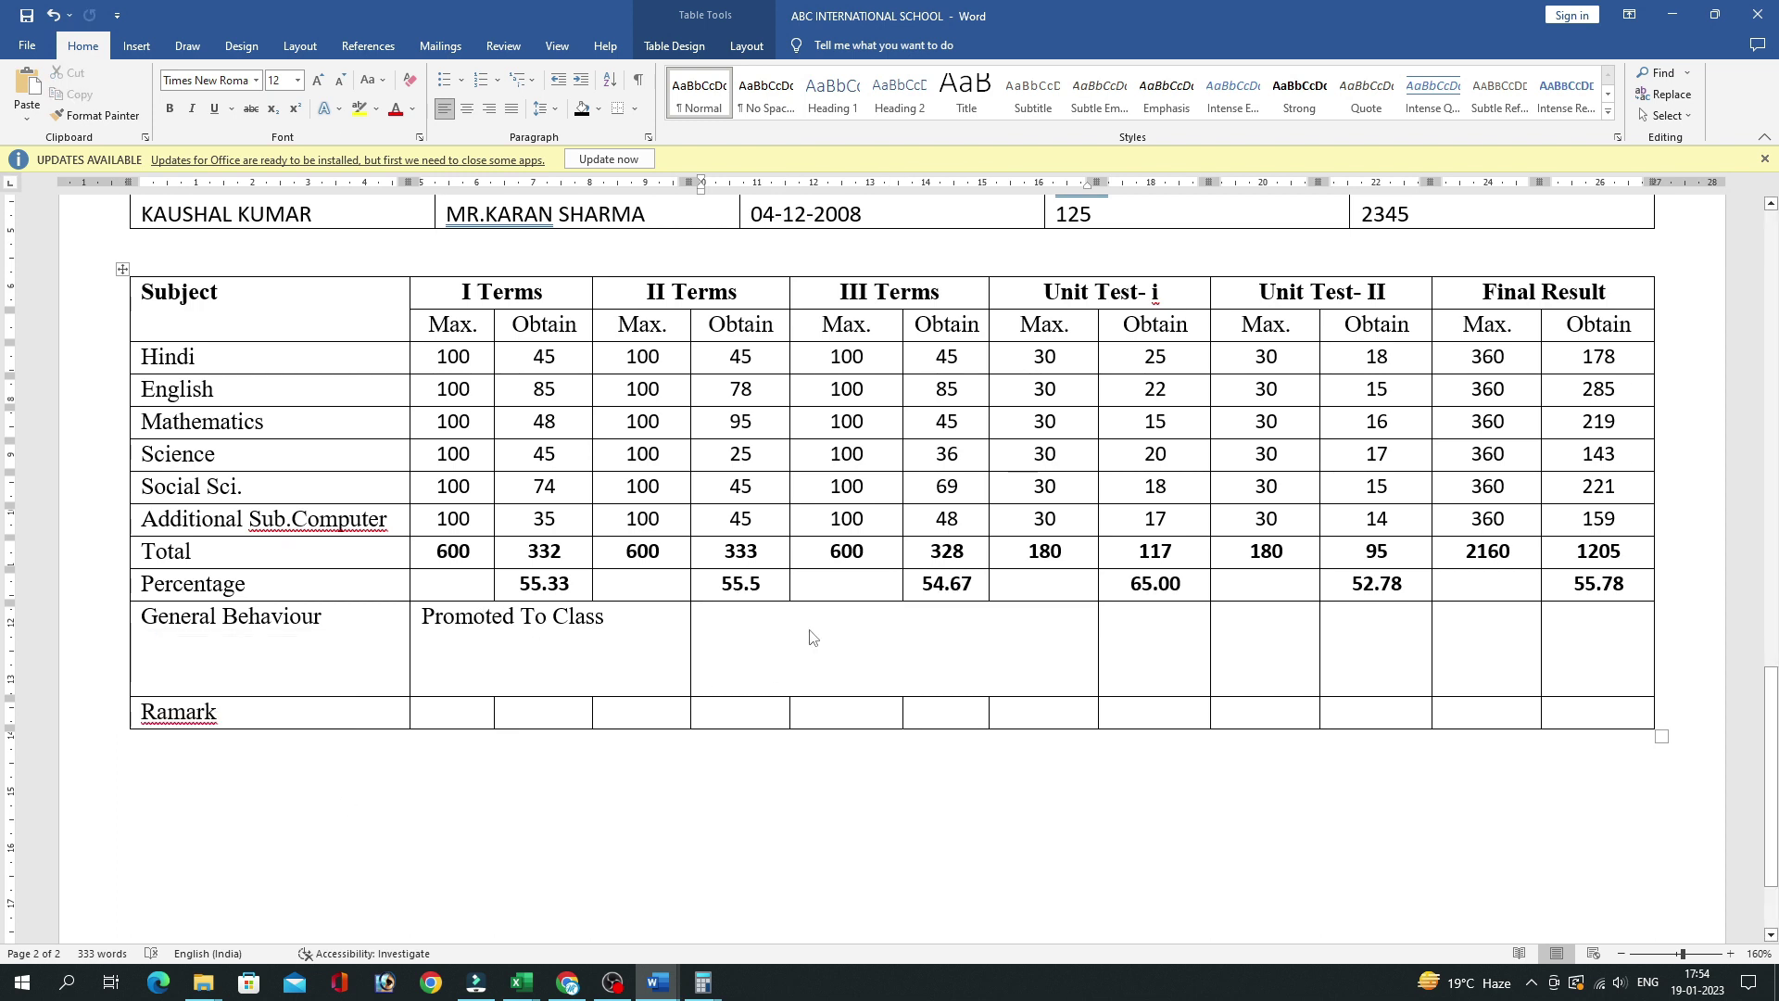
text(Teacher’s Signature)
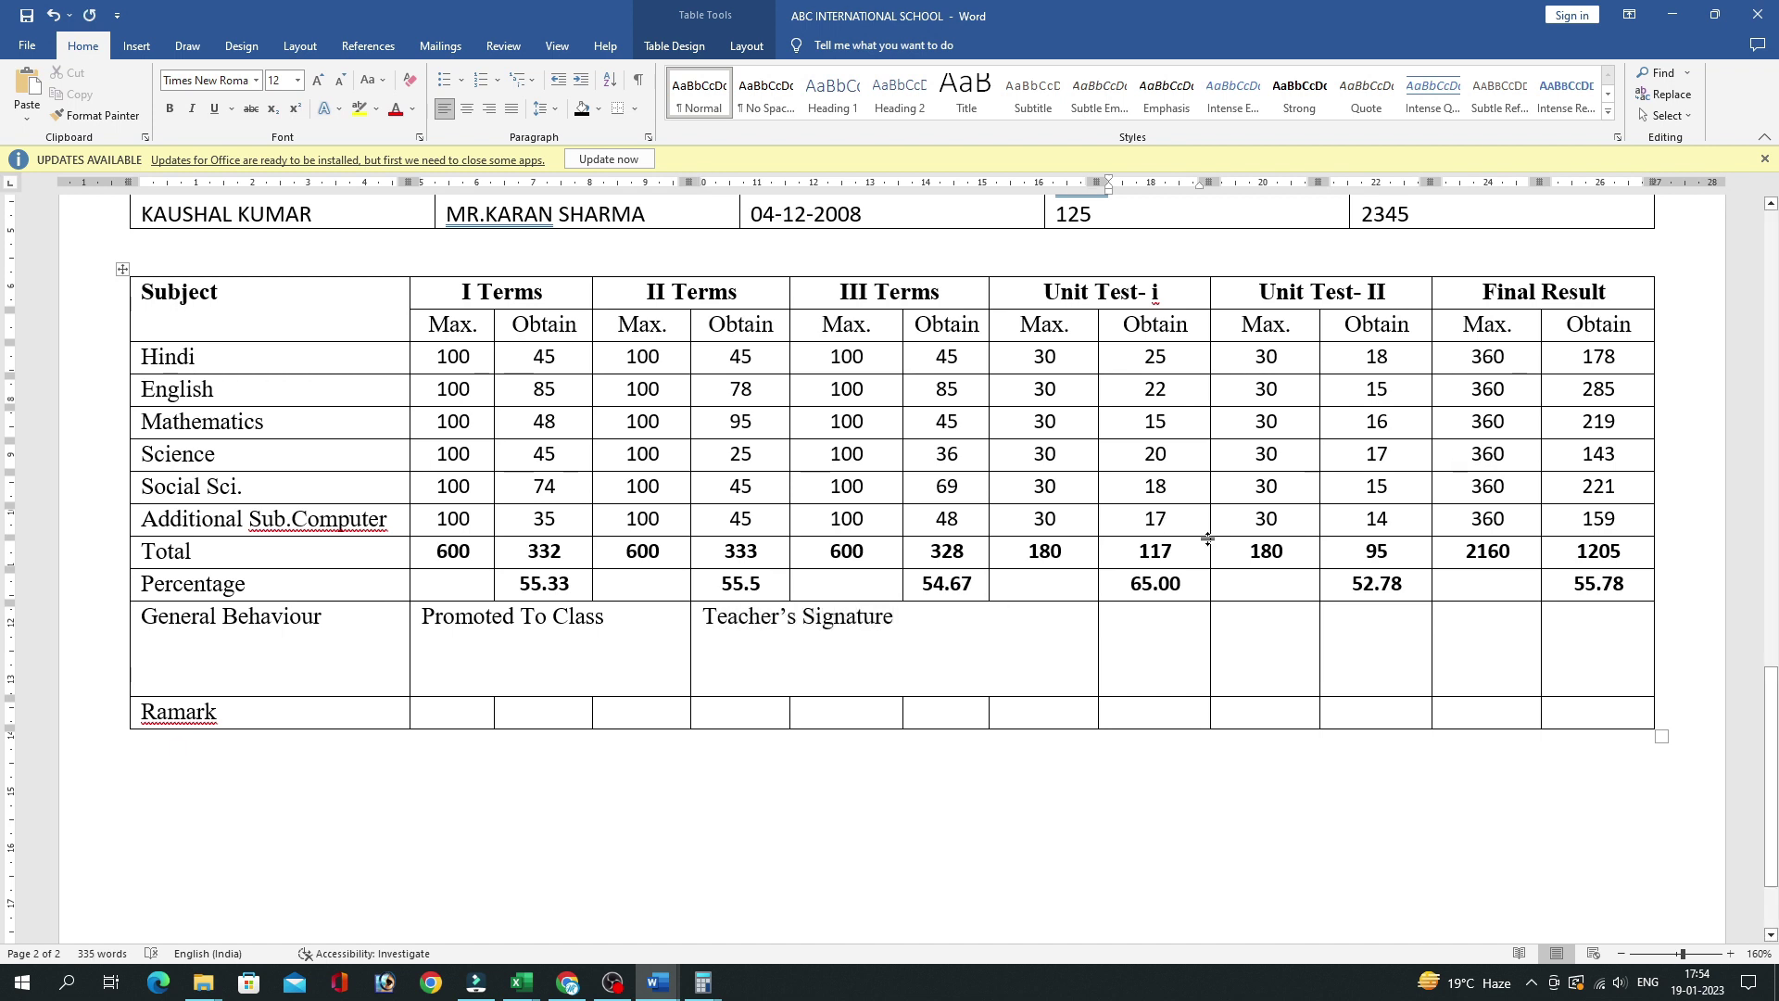
drag(1294, 629, 1485, 647)
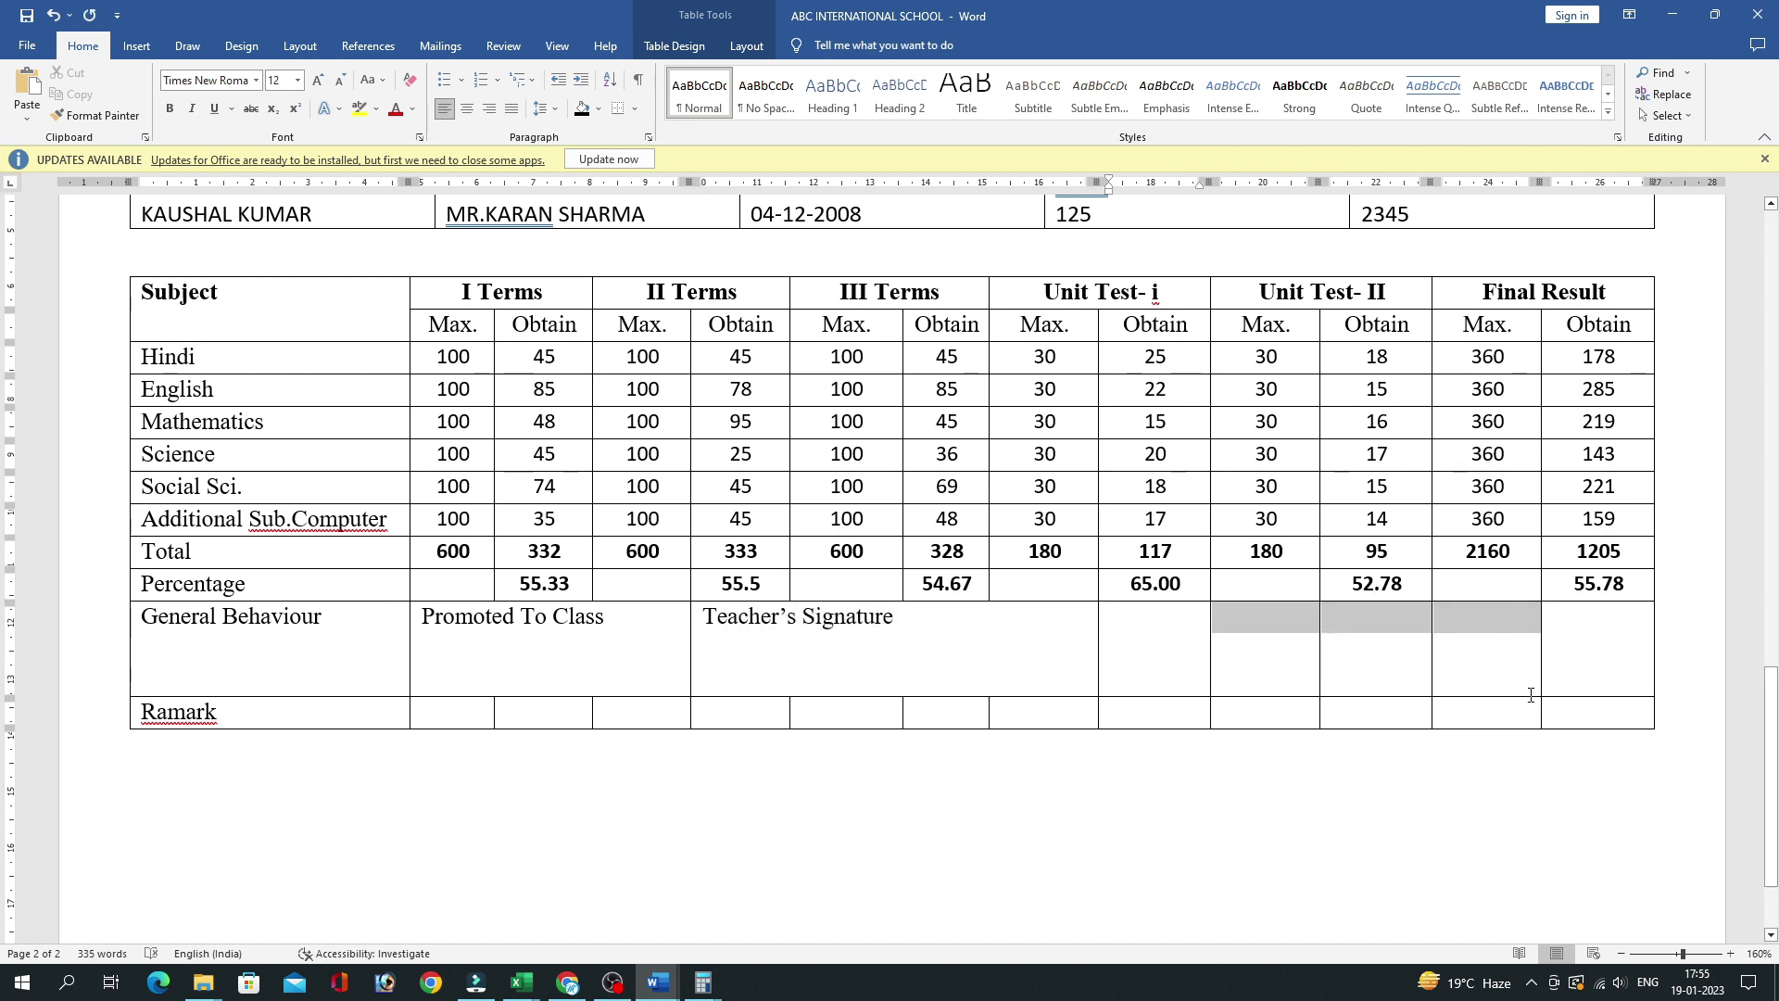
Merge the two cells after Teacher's Signature and label the box Guardian's Sign.
mouse_move(1163, 622)
mouse_down()
mouse_move(1267, 643)
mouse_move(1242, 624)
mouse_up()
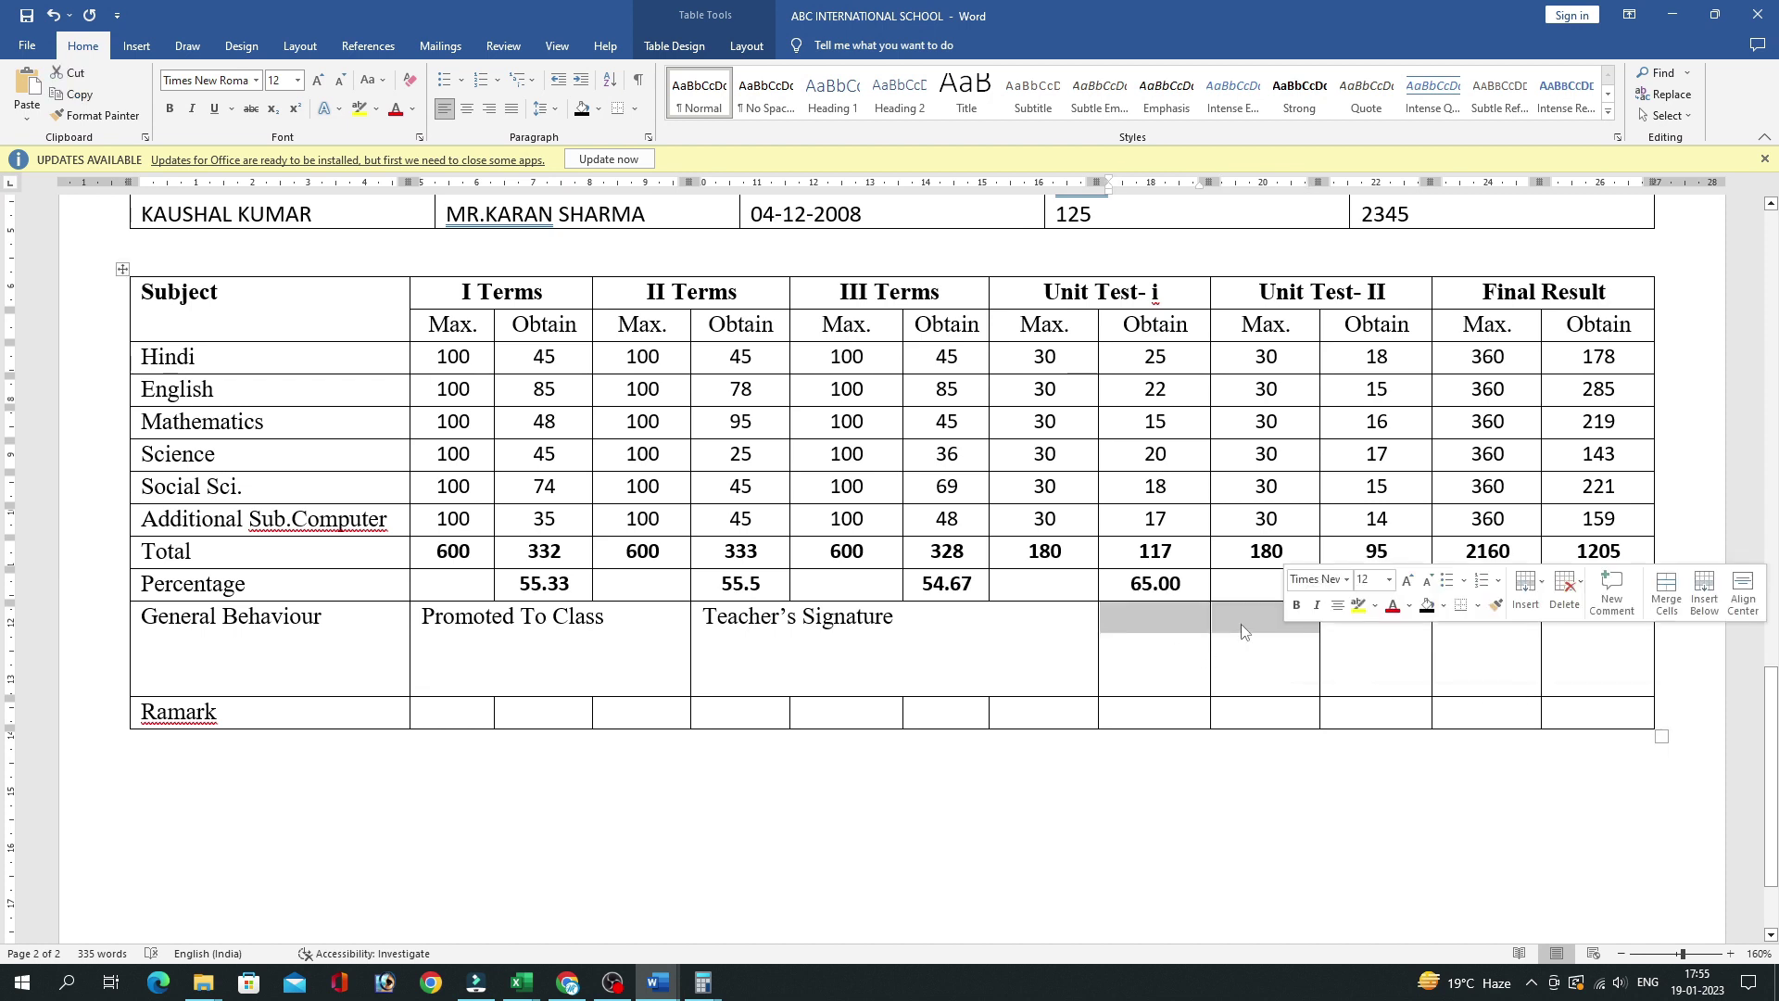
right_click(1242, 624)
click(1316, 807)
click(1159, 633)
text(Guardian’s Sign.)
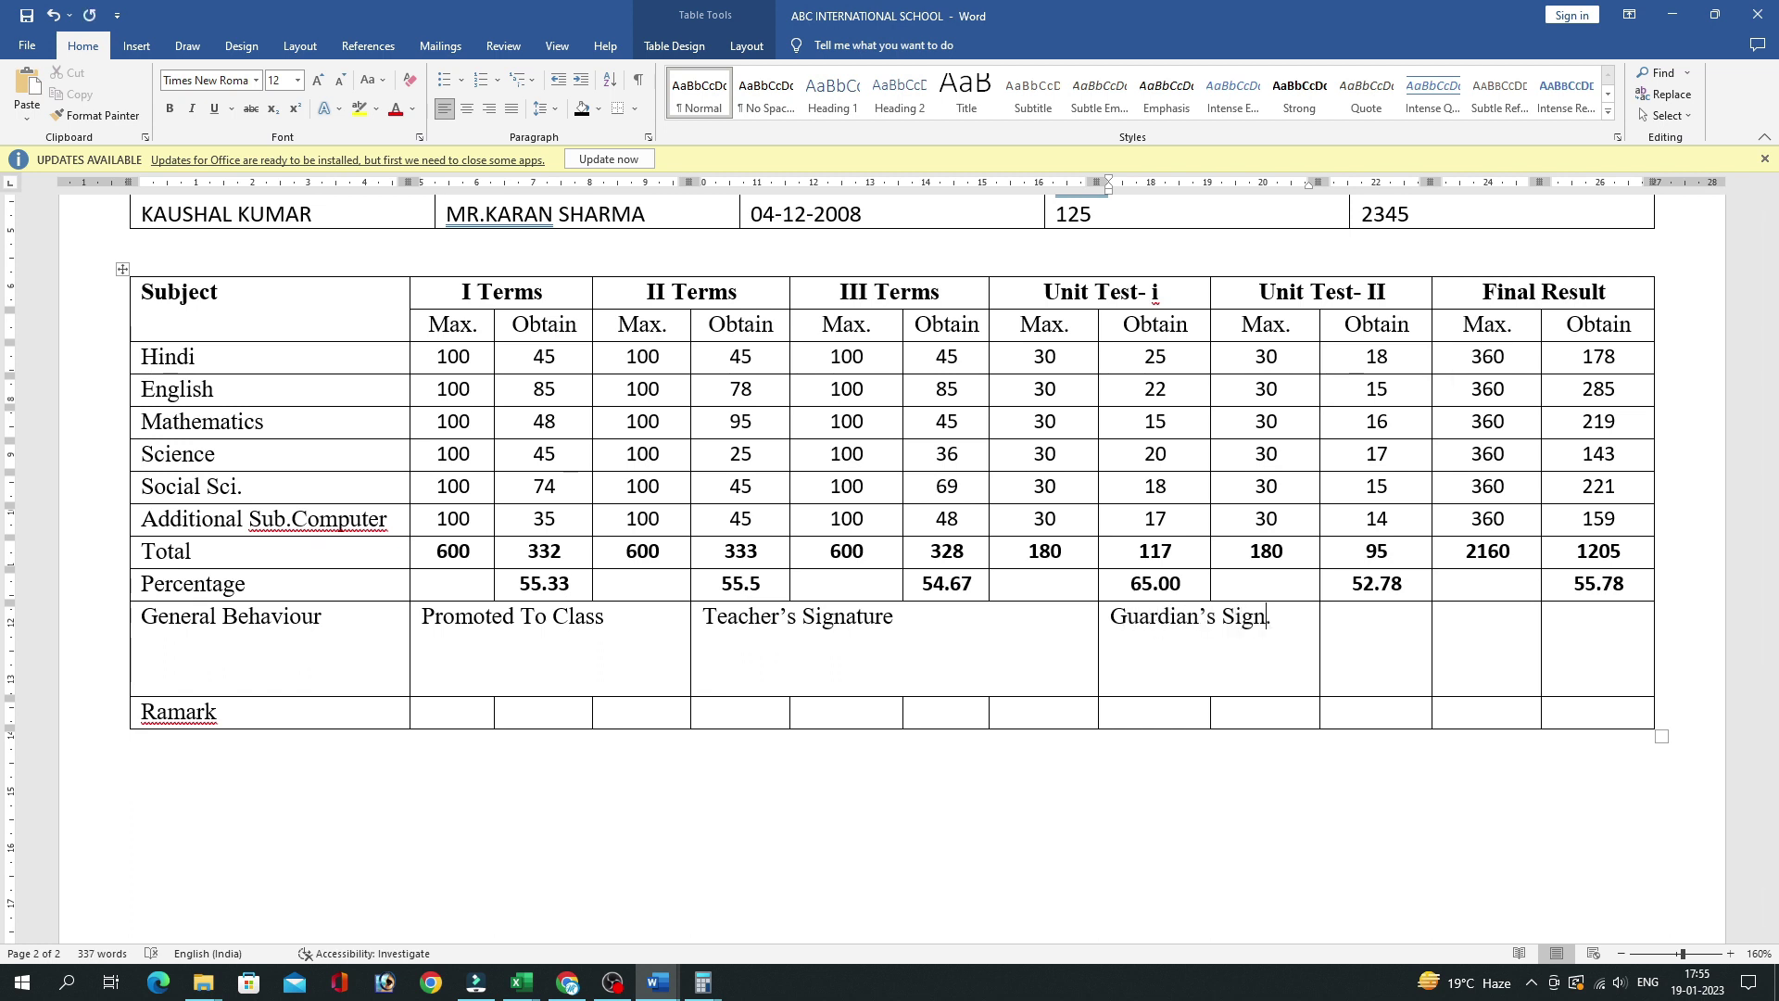
key(Tab)
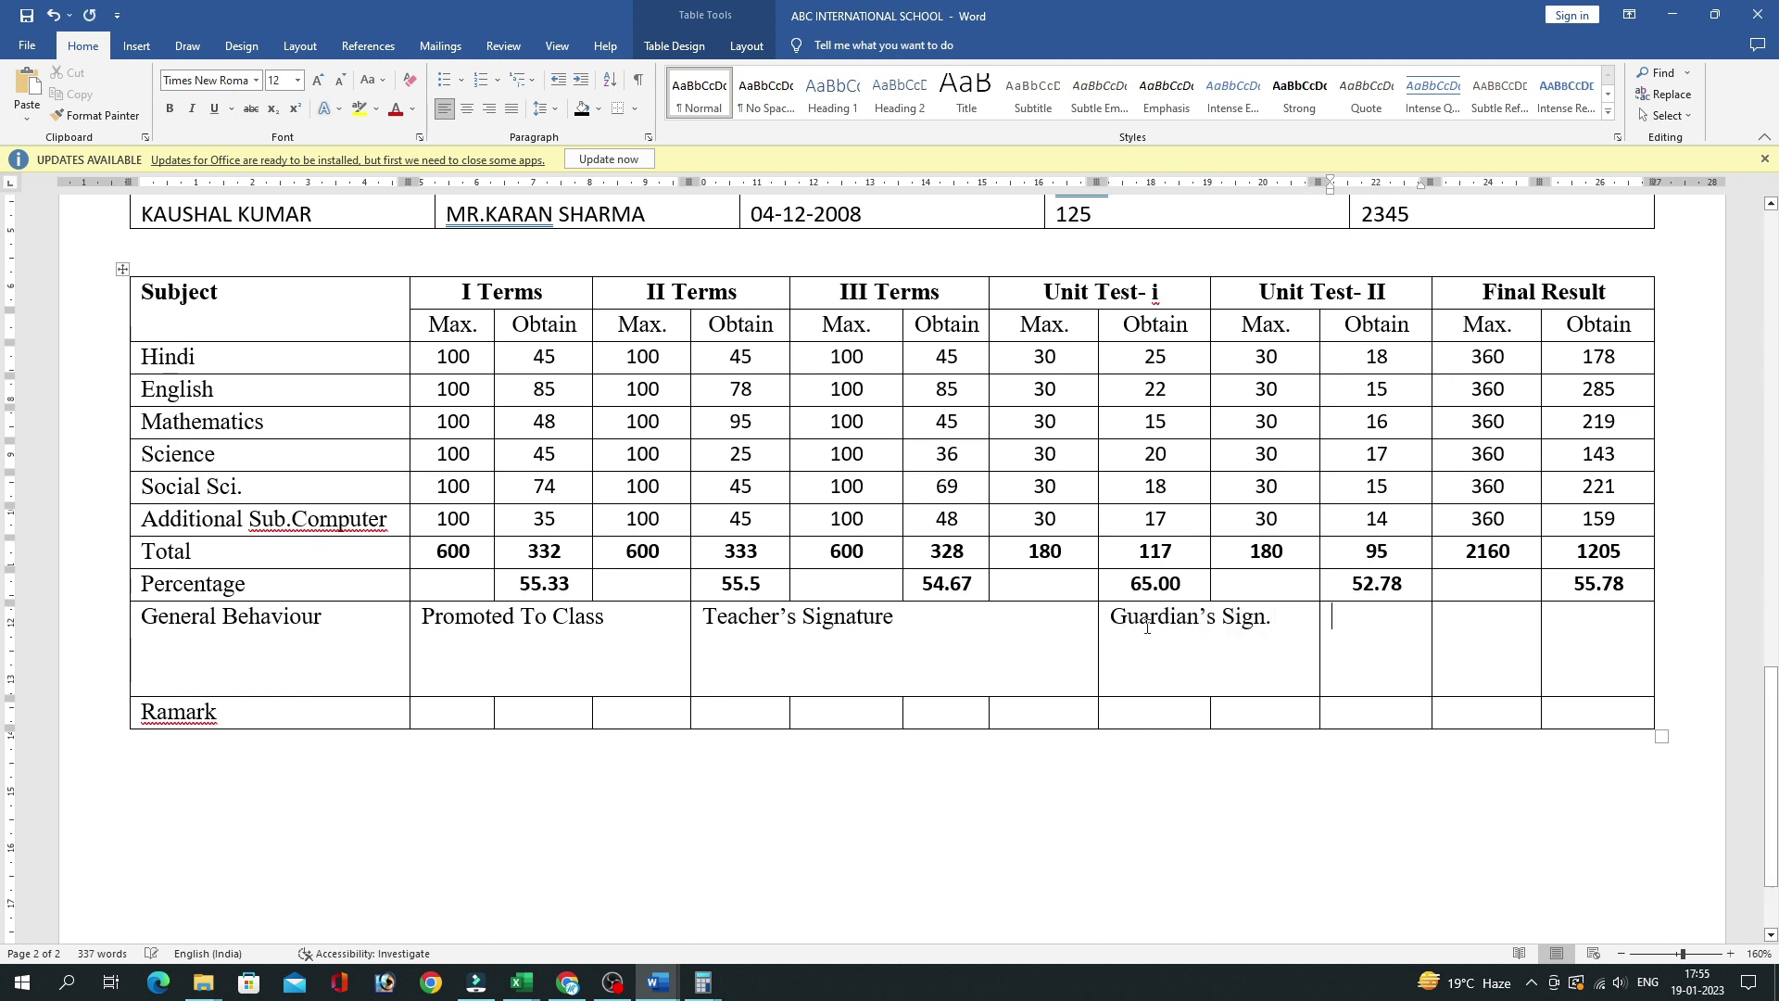
Merge the three cells to the right of Guardian's Sign. and label them Principle Signature.
drag(1361, 614, 1543, 621)
right_click(1544, 620)
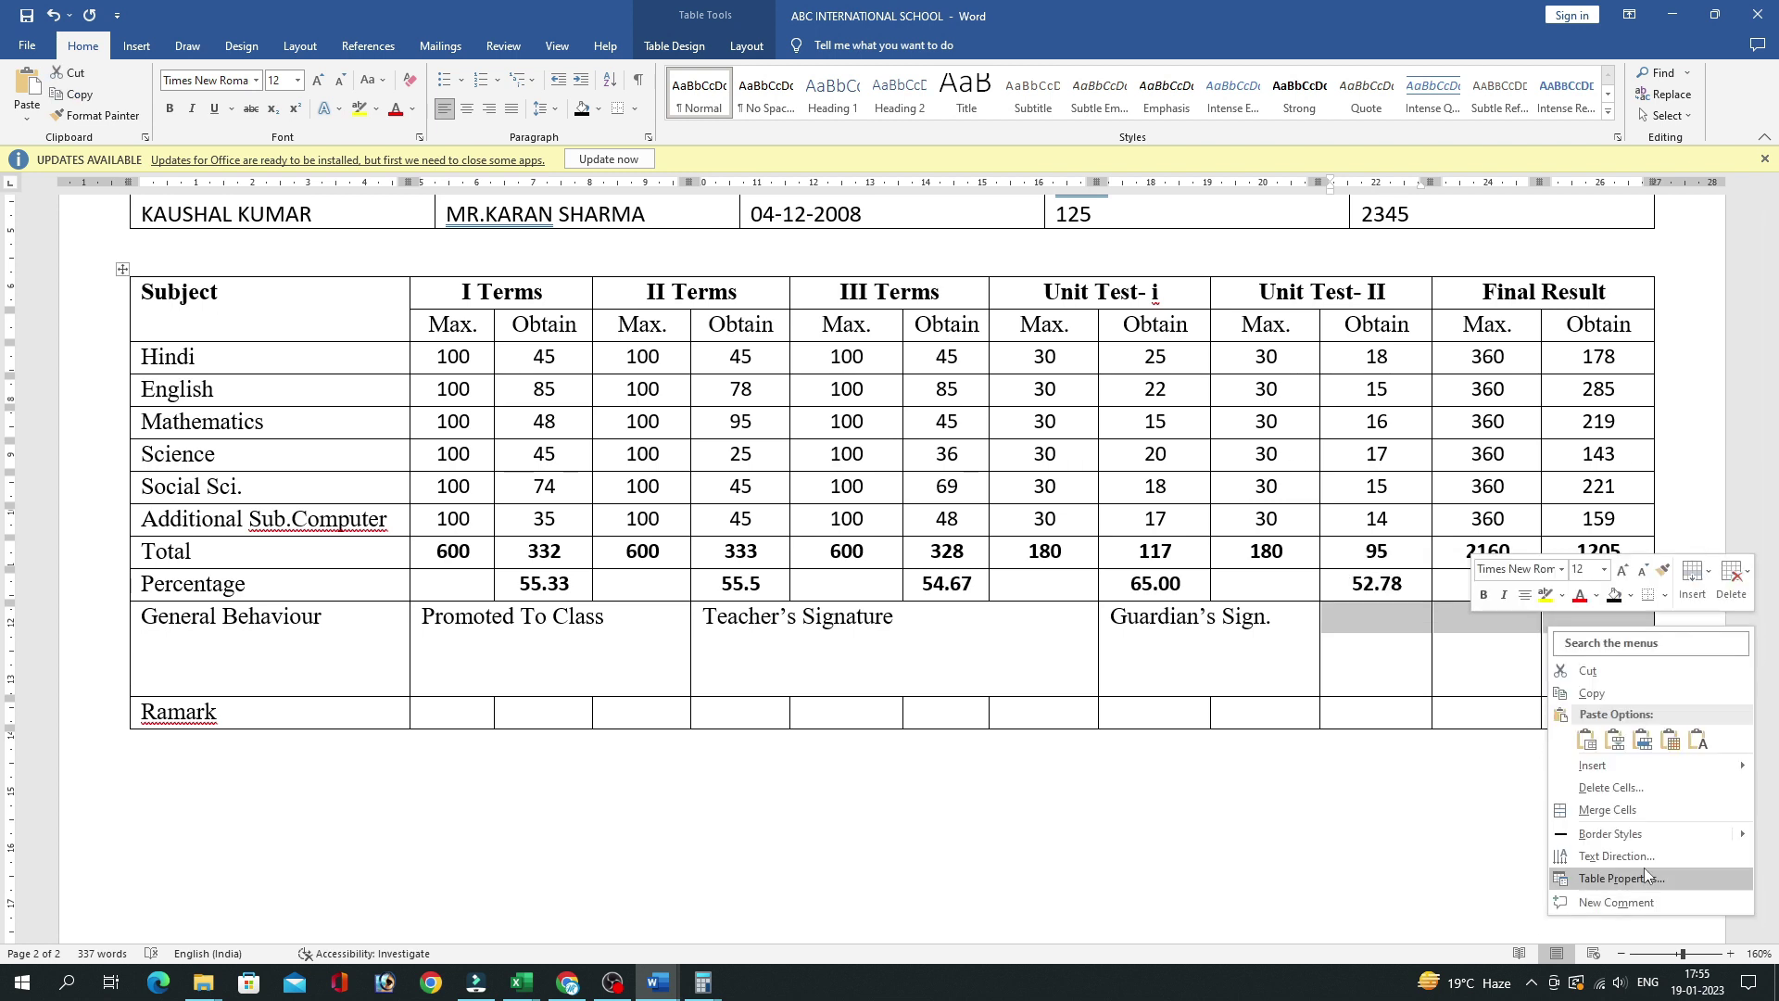
click(1617, 805)
click(1424, 628)
text(Principle Signa)
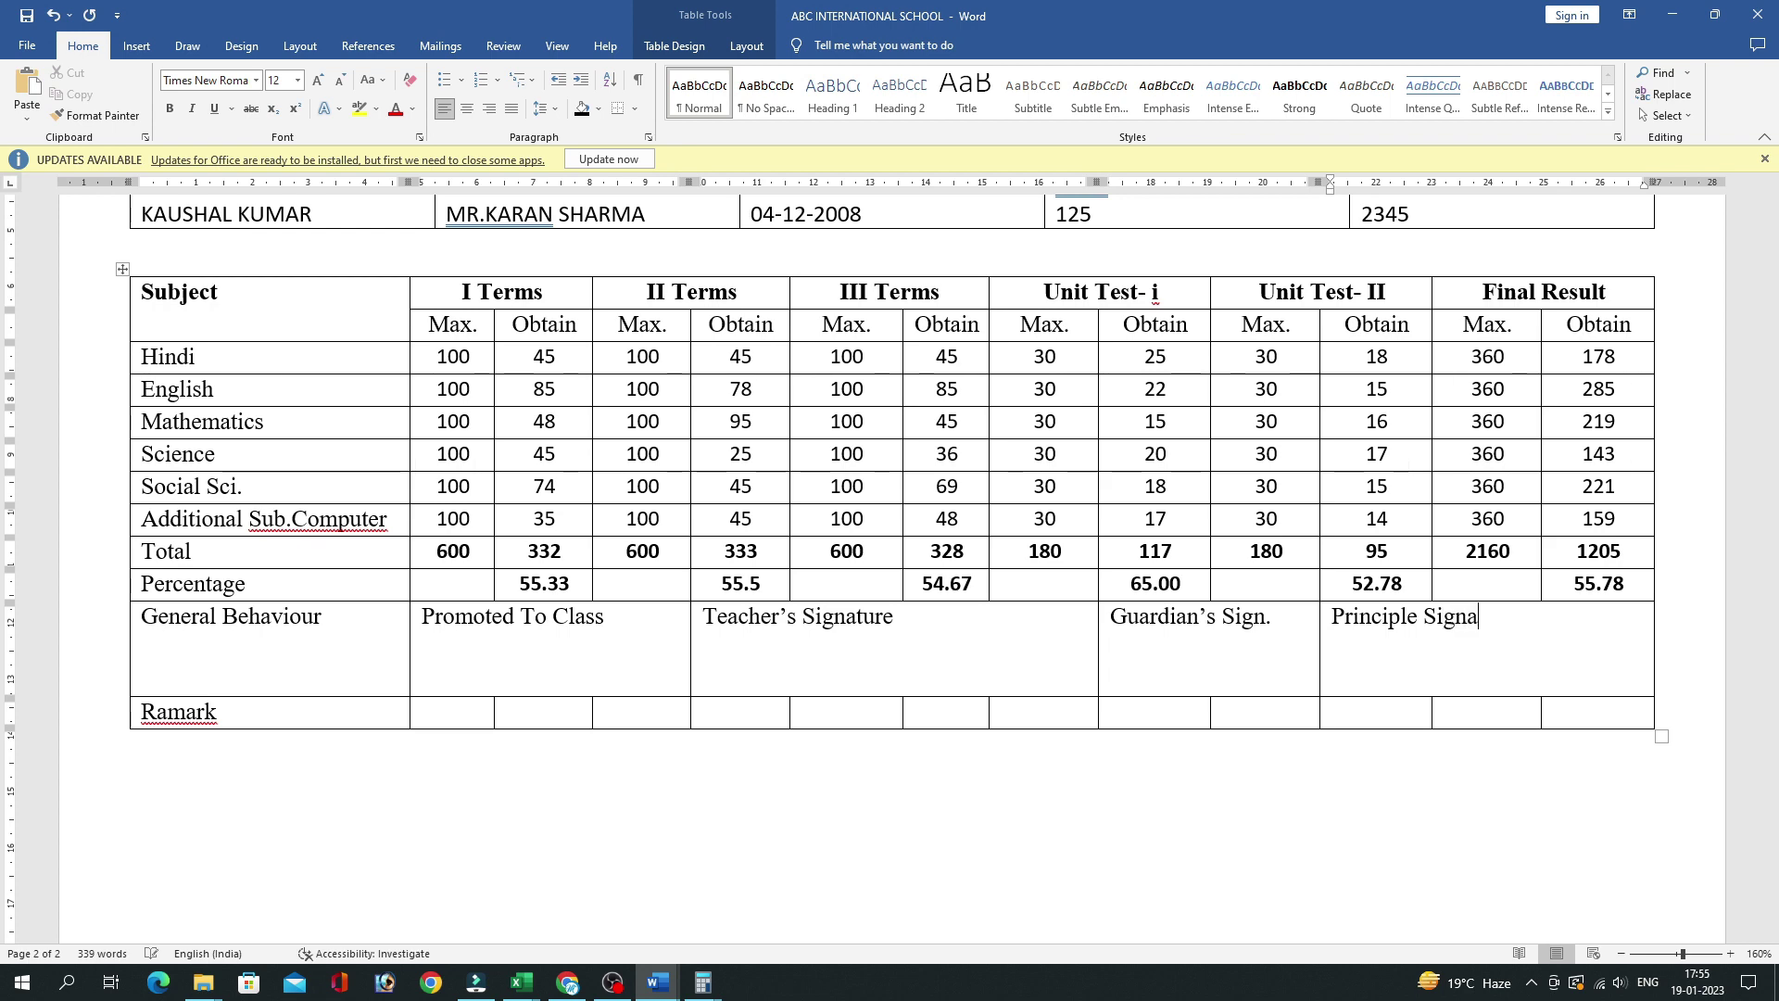
click(1177, 617)
scroll(854, 556, down, 3)
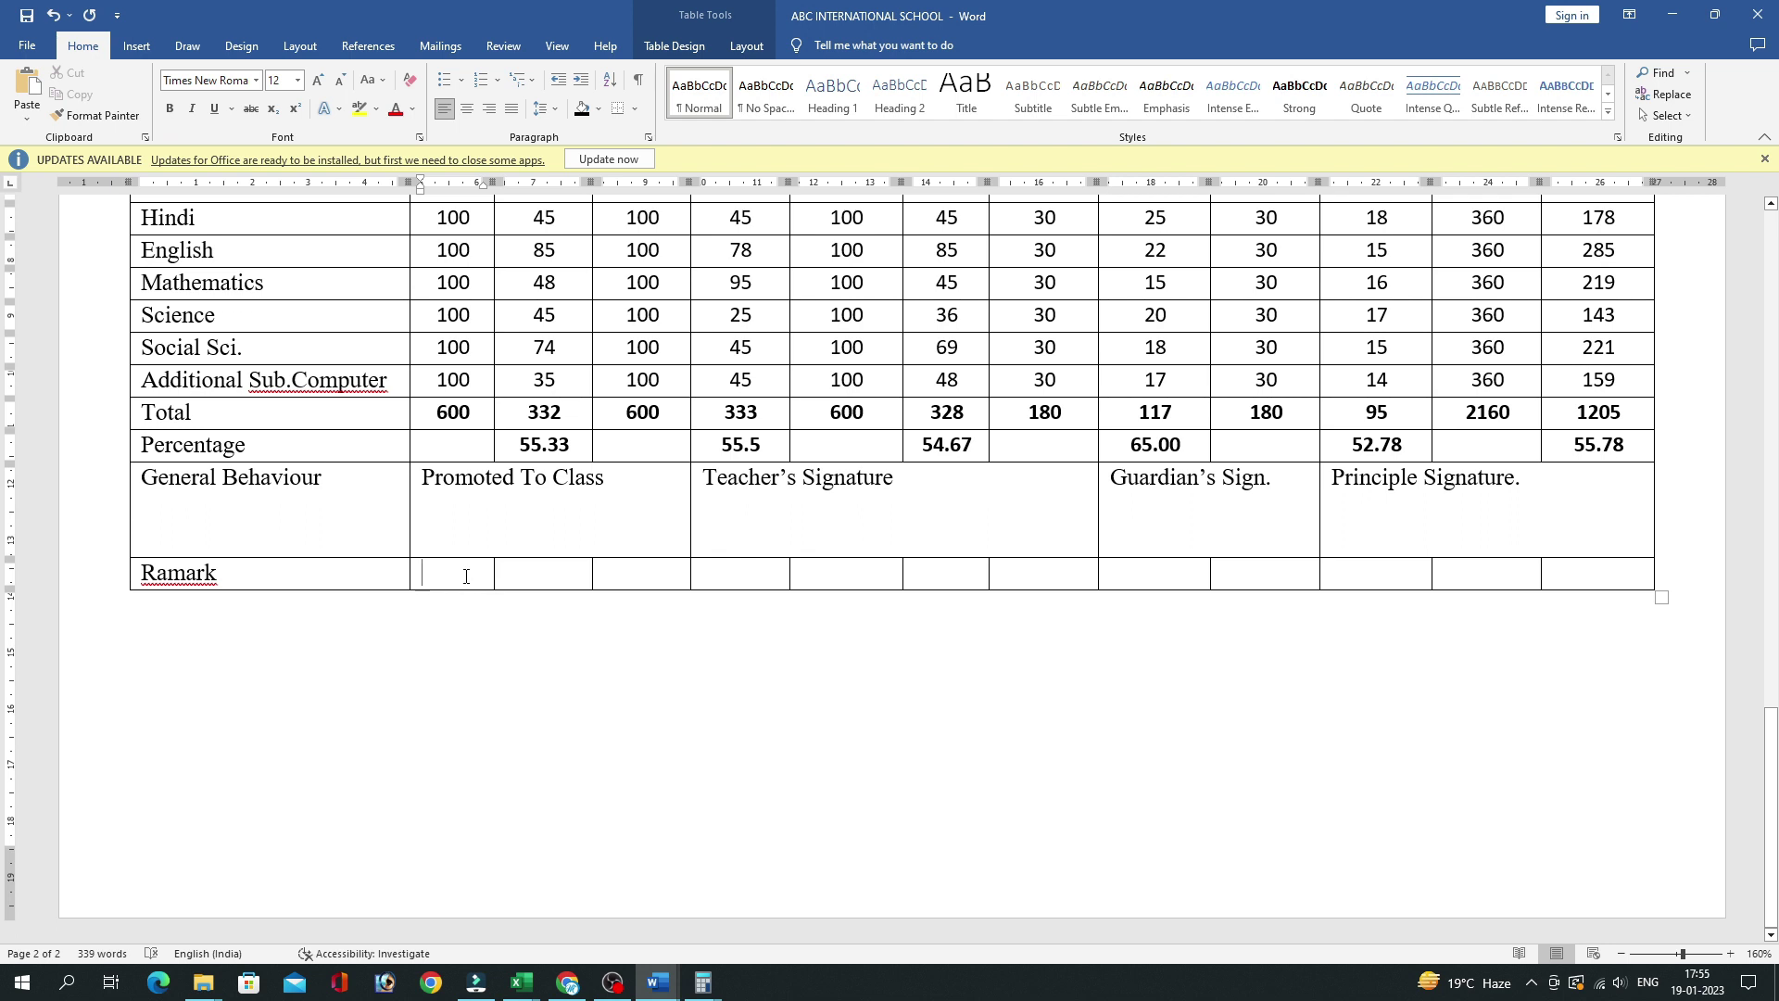
Merge Promoted To Class and Teacher's Signature down through their Ramark row cells.
drag(466, 575, 595, 536)
right_click(595, 535)
click(649, 727)
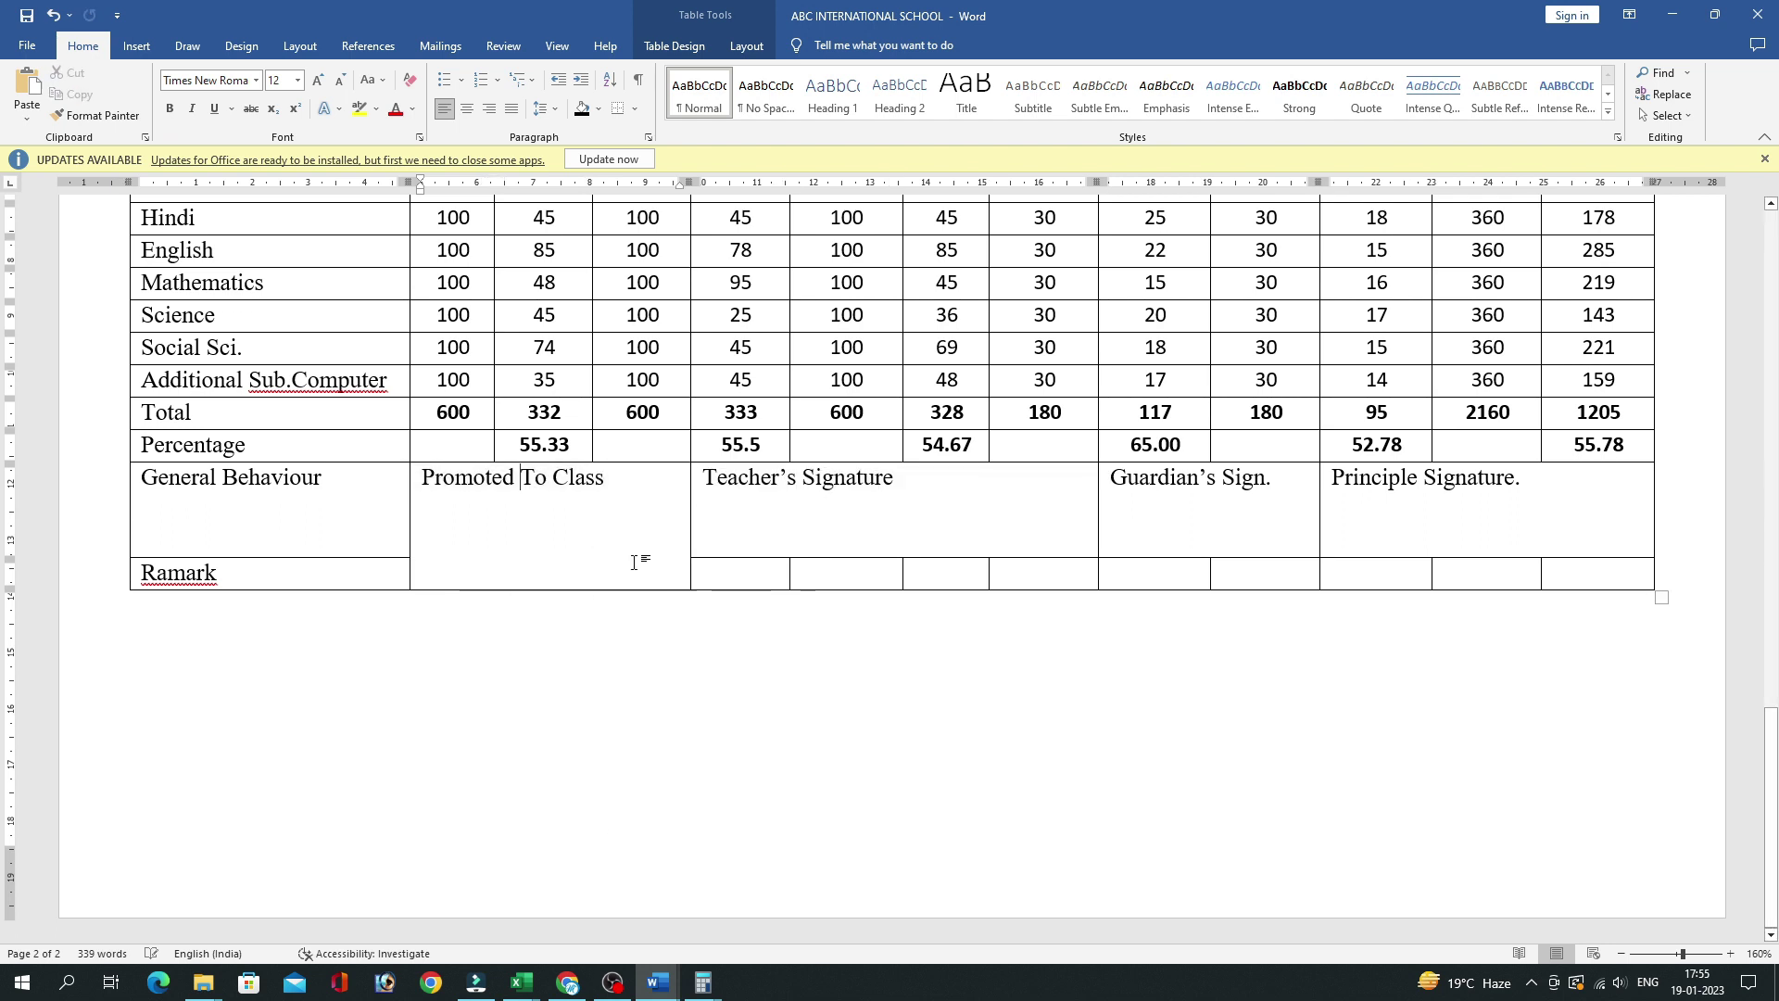
mouse_move(742, 519)
mouse_down()
mouse_move(843, 575)
mouse_move(935, 519)
mouse_up()
right_click(853, 547)
key(Escape)
right_click(936, 519)
click(982, 732)
Merge Guardian's Sign. and Principle Signature down through their Ramark row cells.
click(1146, 584)
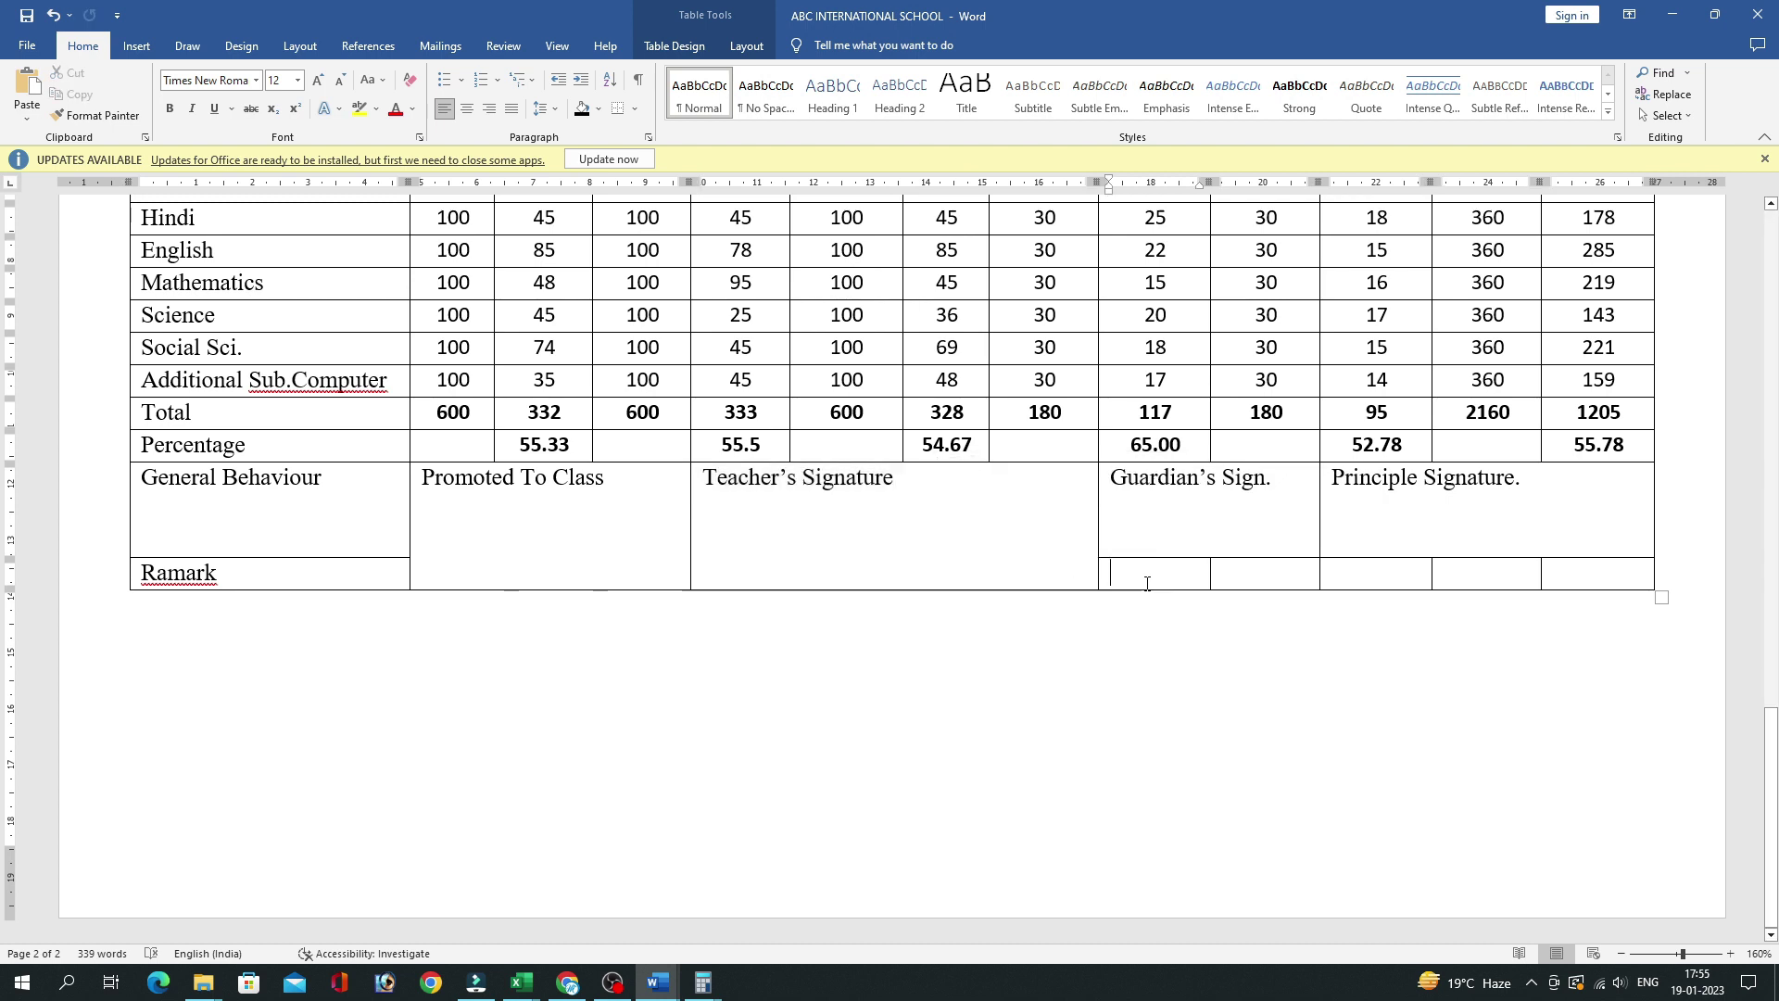
drag(1146, 584, 1241, 547)
right_click(1242, 546)
click(1297, 732)
drag(1418, 580, 1554, 555)
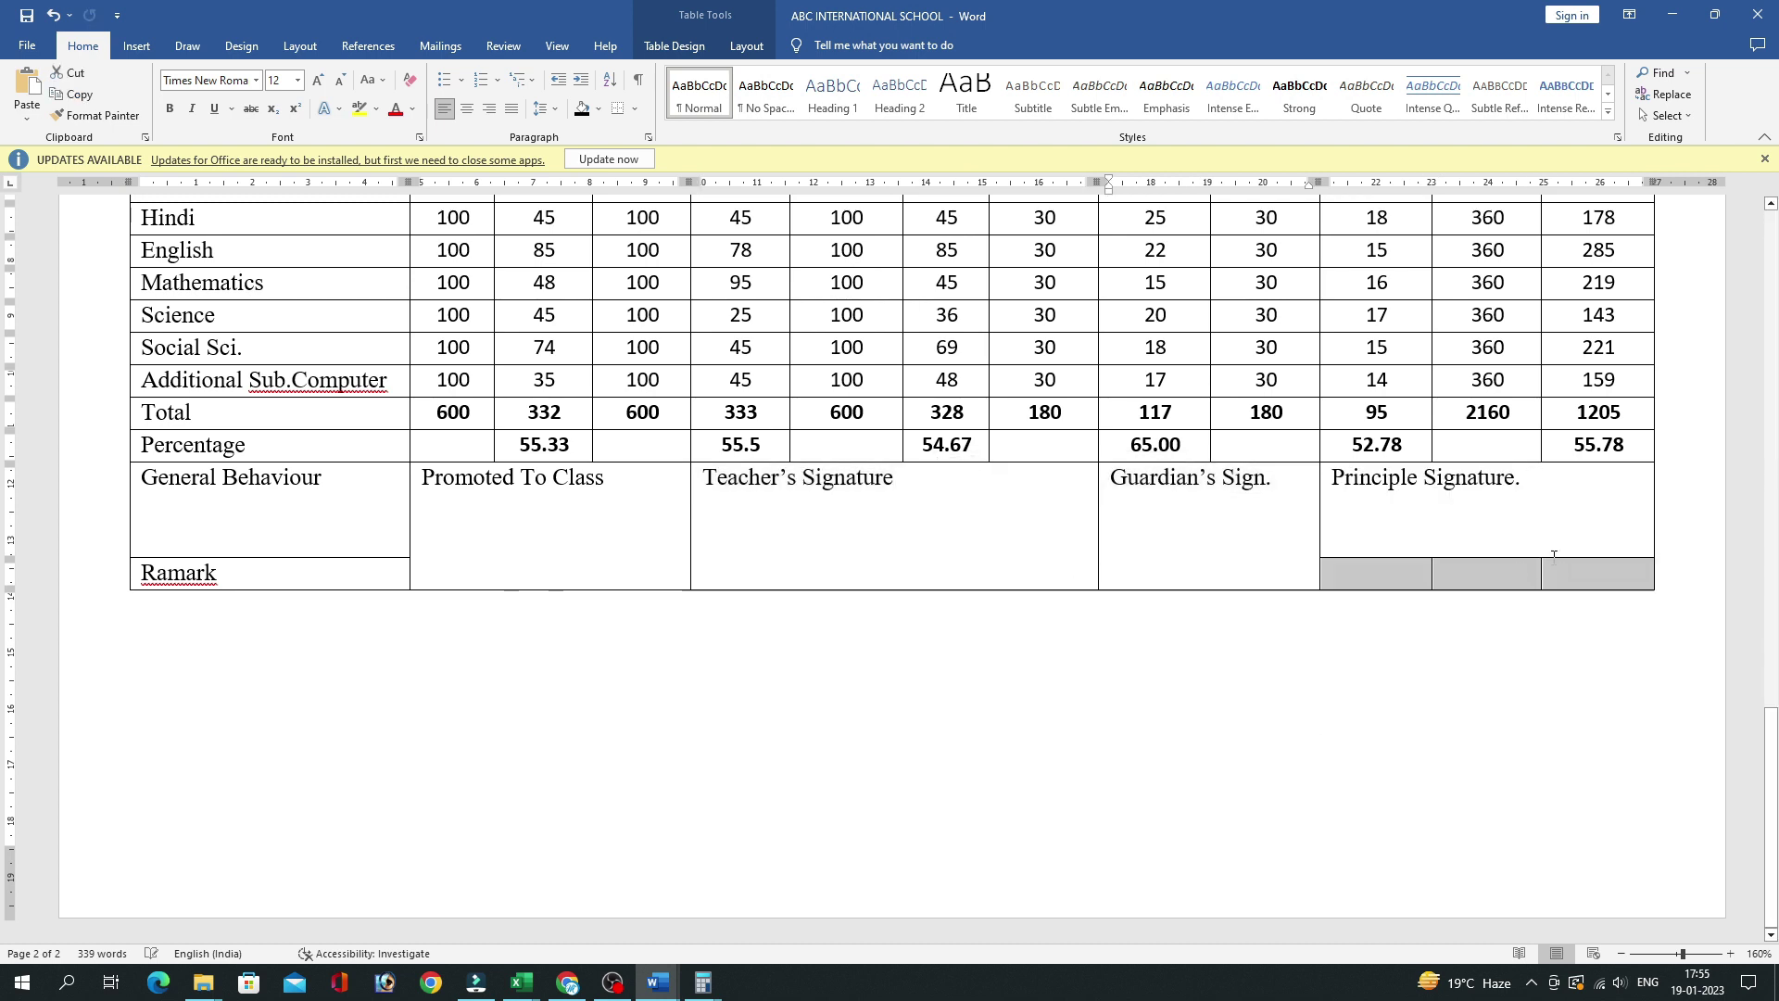
right_click(1554, 556)
click(1609, 732)
click(965, 559)
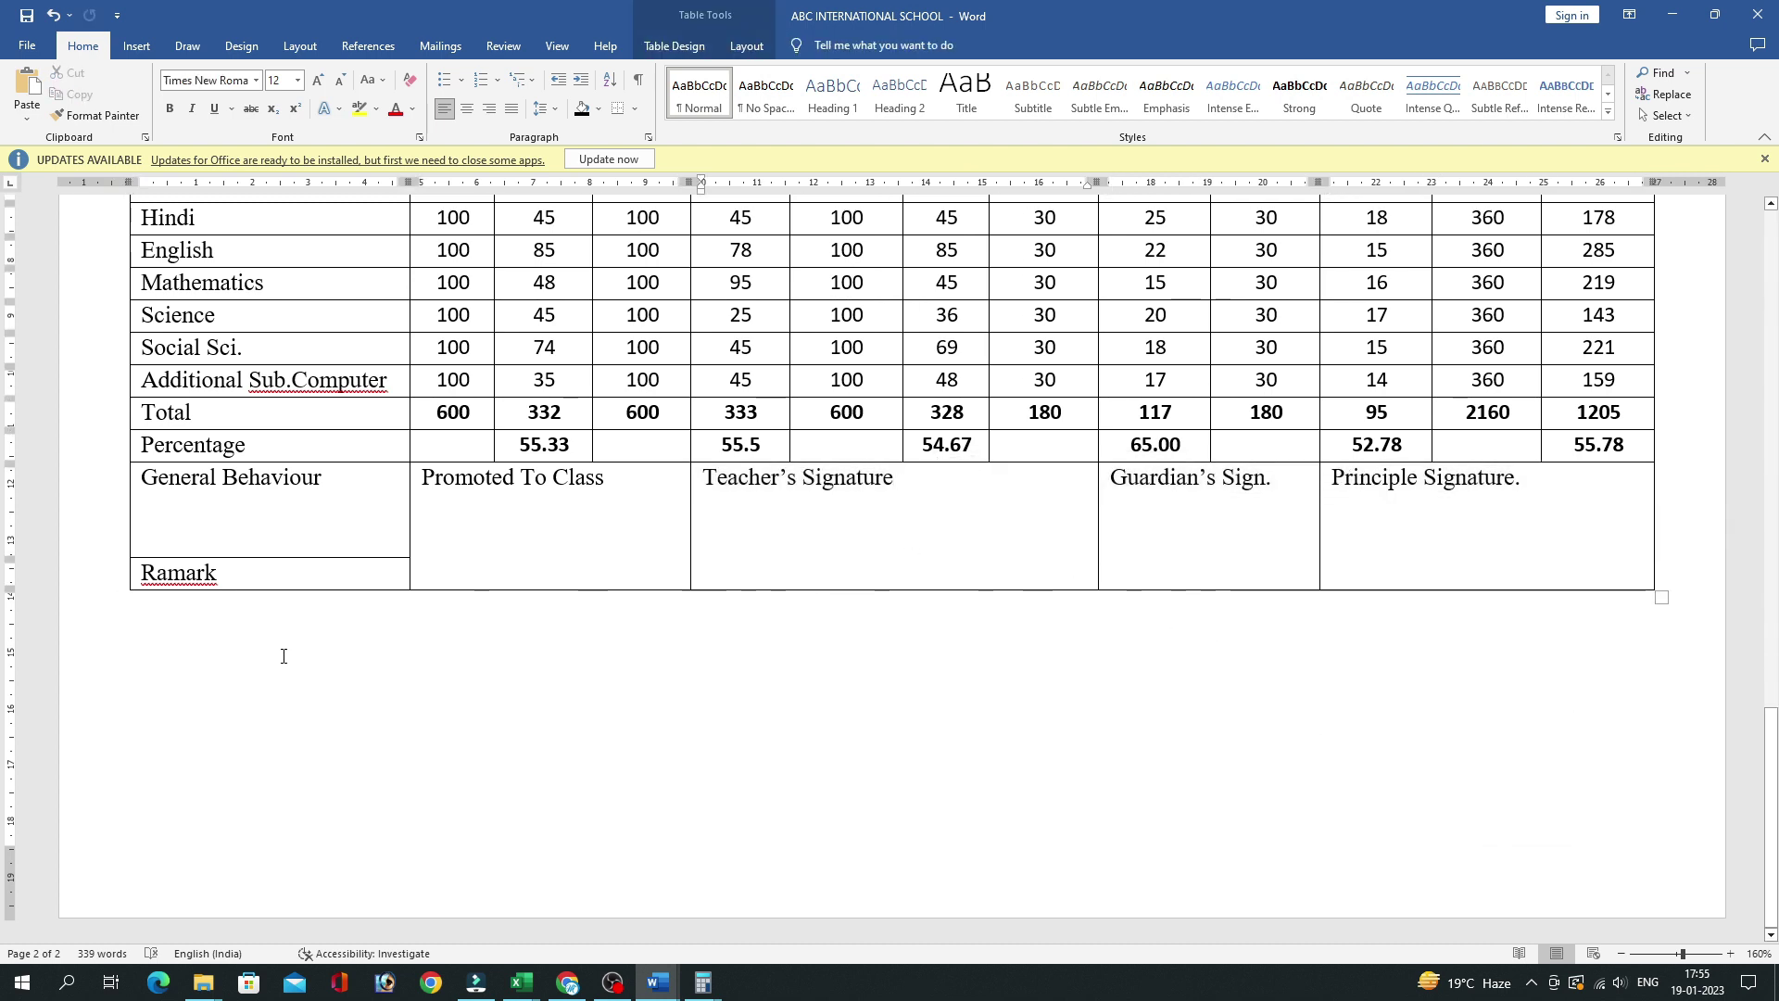
click(243, 572)
scroll(278, 556, up, 4)
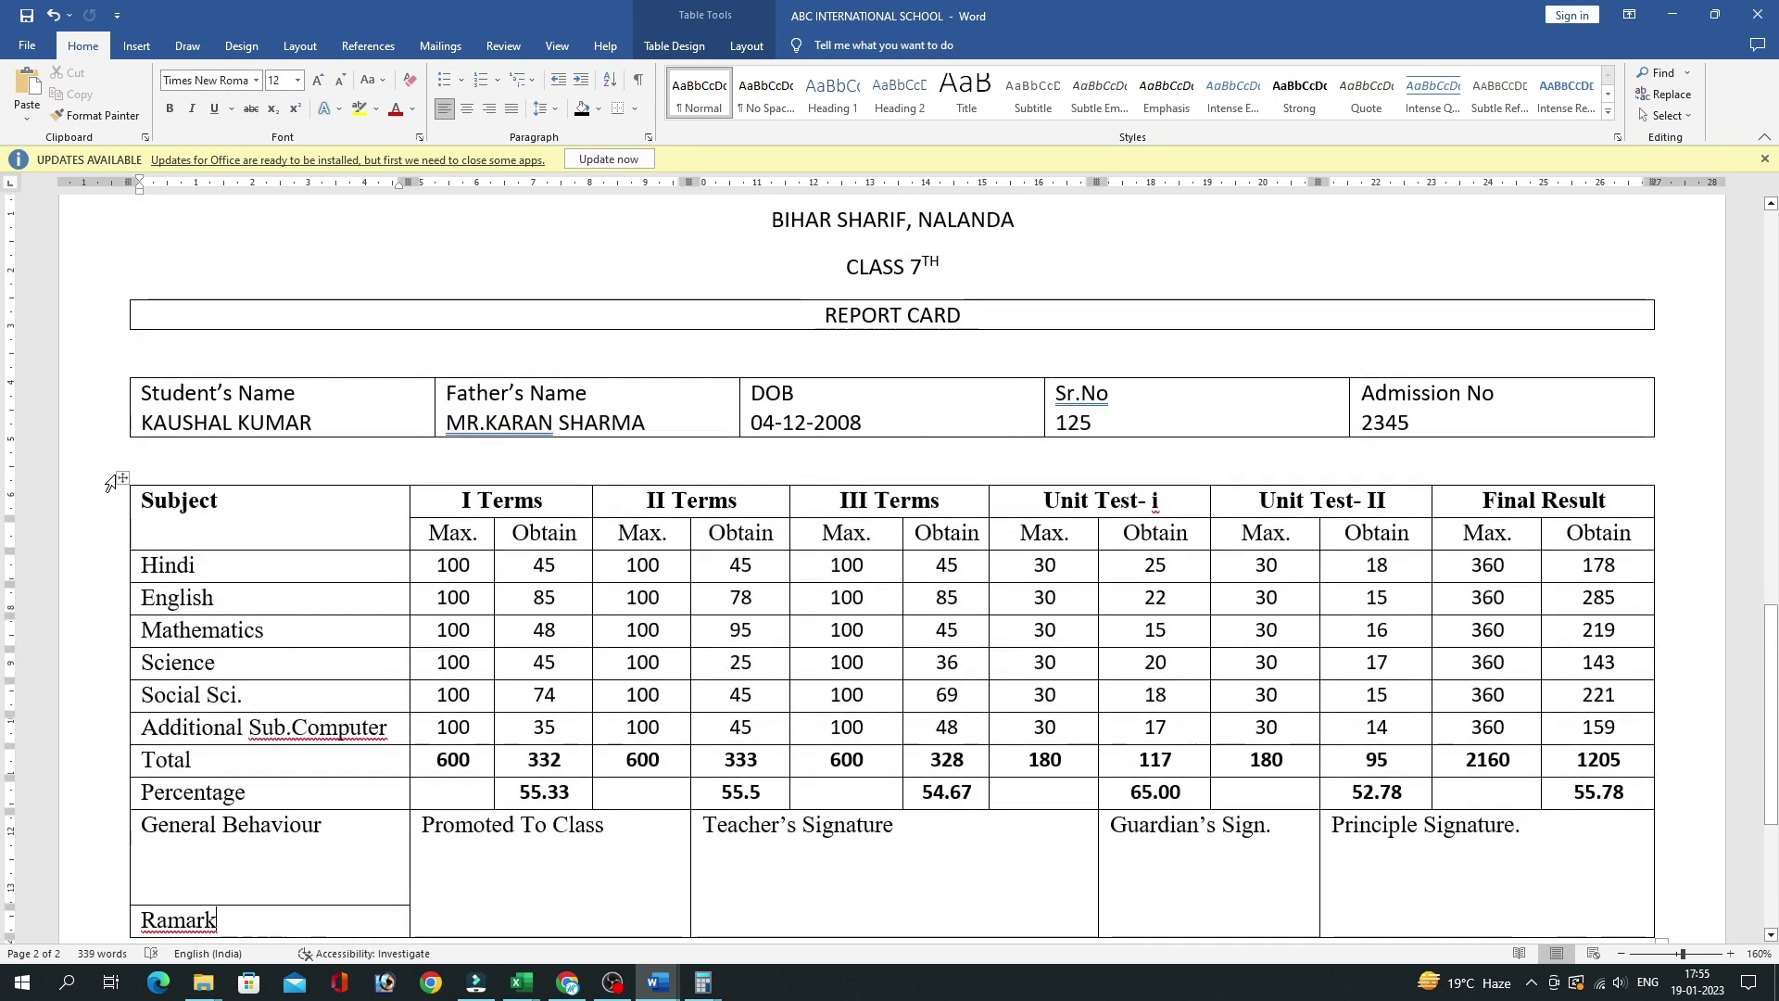
Apply 1.5 line spacing to the whole marks table.
click(120, 478)
click(545, 108)
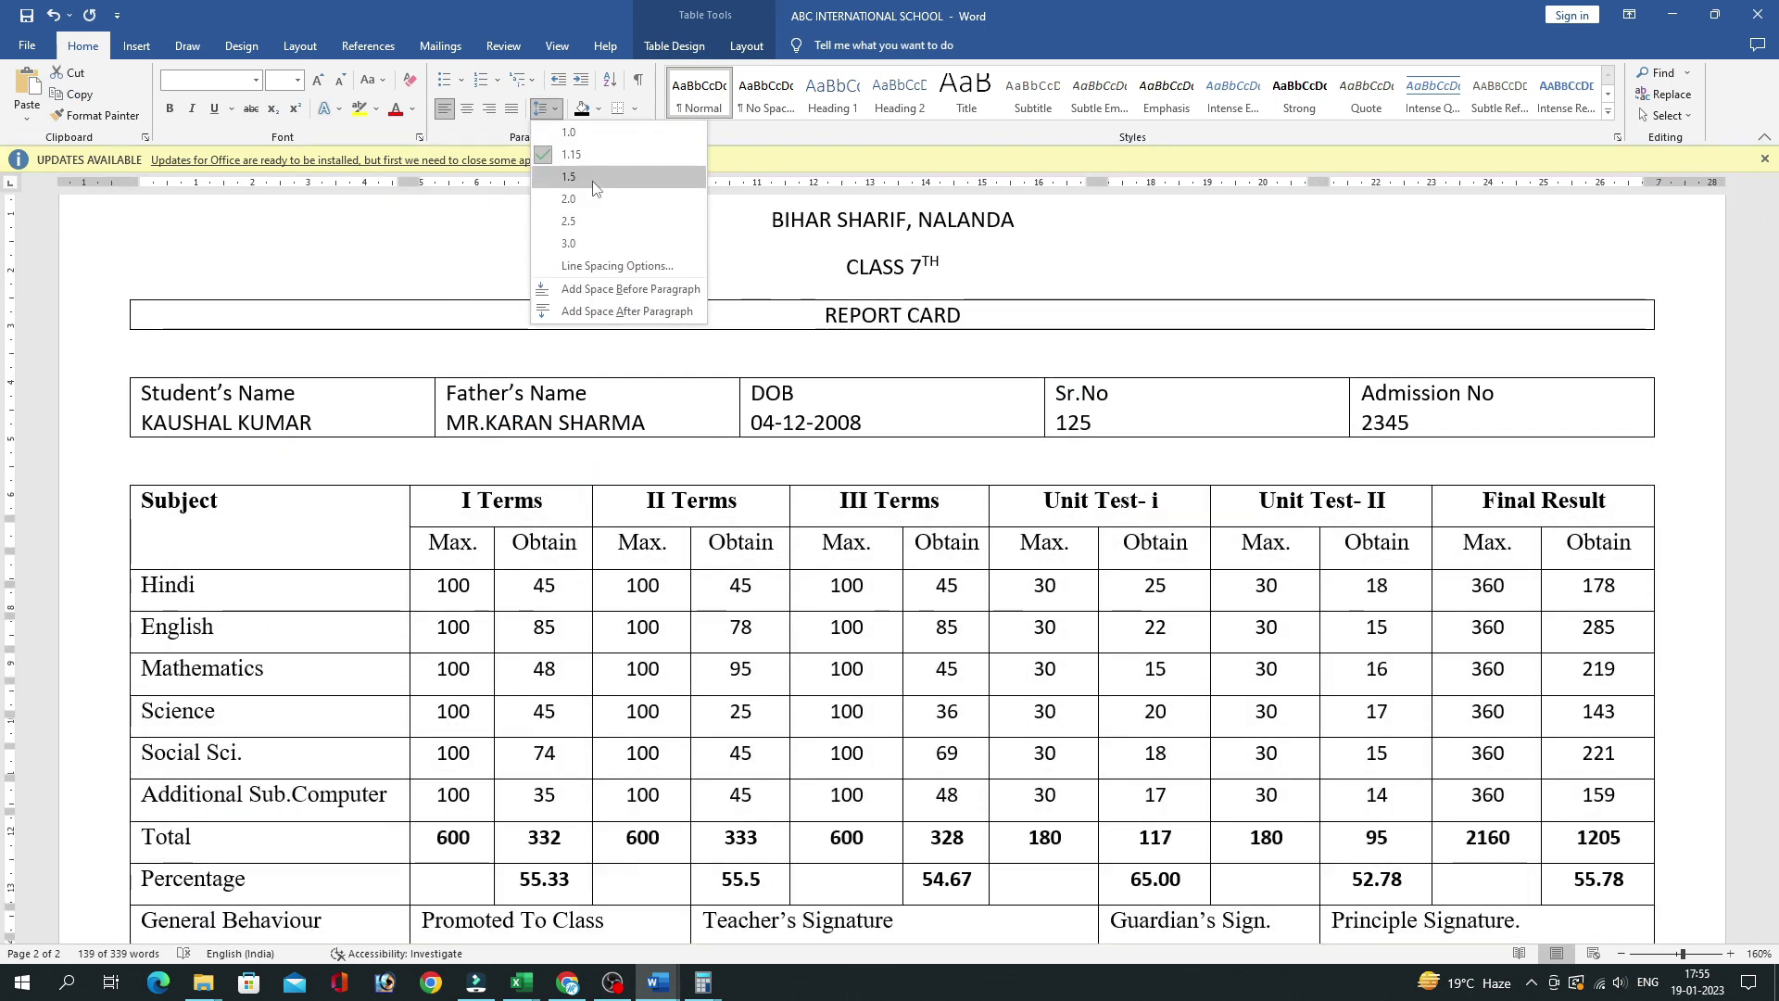
click(569, 177)
scroll(556, 556, down, 3)
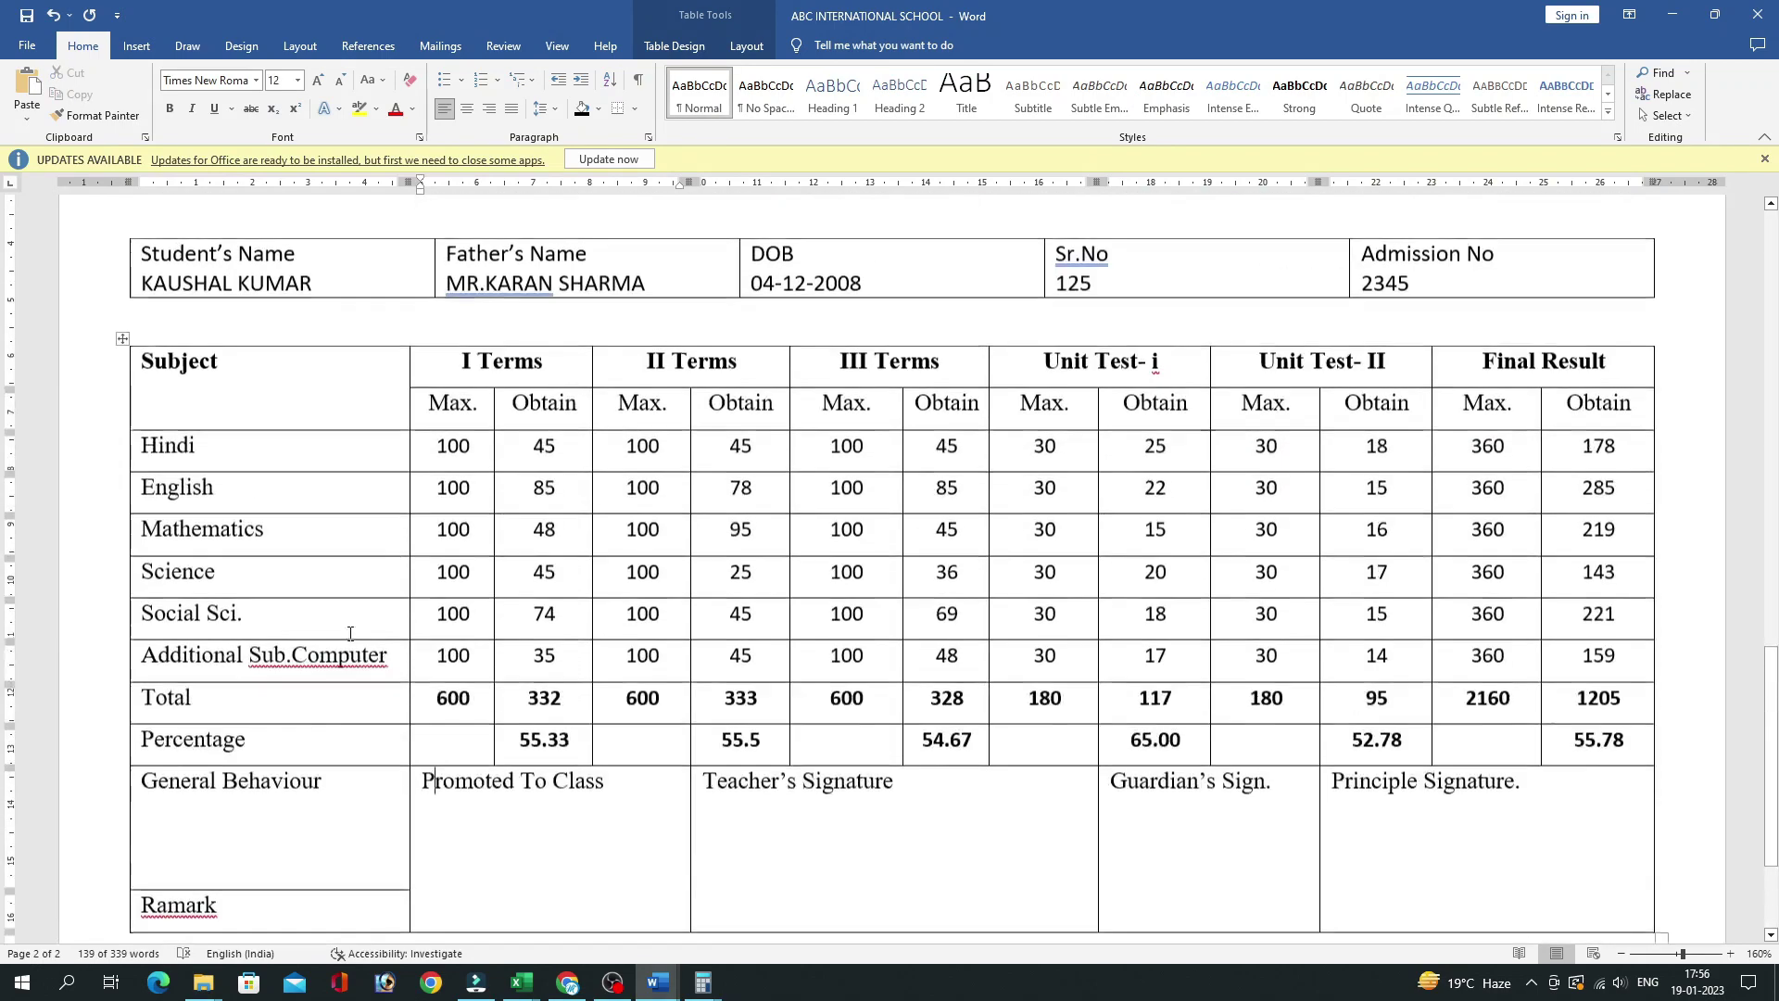
scroll(350, 634, down, 3)
scroll(351, 634, up, 3)
Make the first-column subject labels, including Ramark, bold.
mouse_move(250, 445)
mouse_down()
mouse_move(306, 658)
mouse_move(296, 903)
mouse_up()
key(ctrl+b)
click(218, 405)
scroll(357, 259, up, 1)
scroll(932, 605, down, 3)
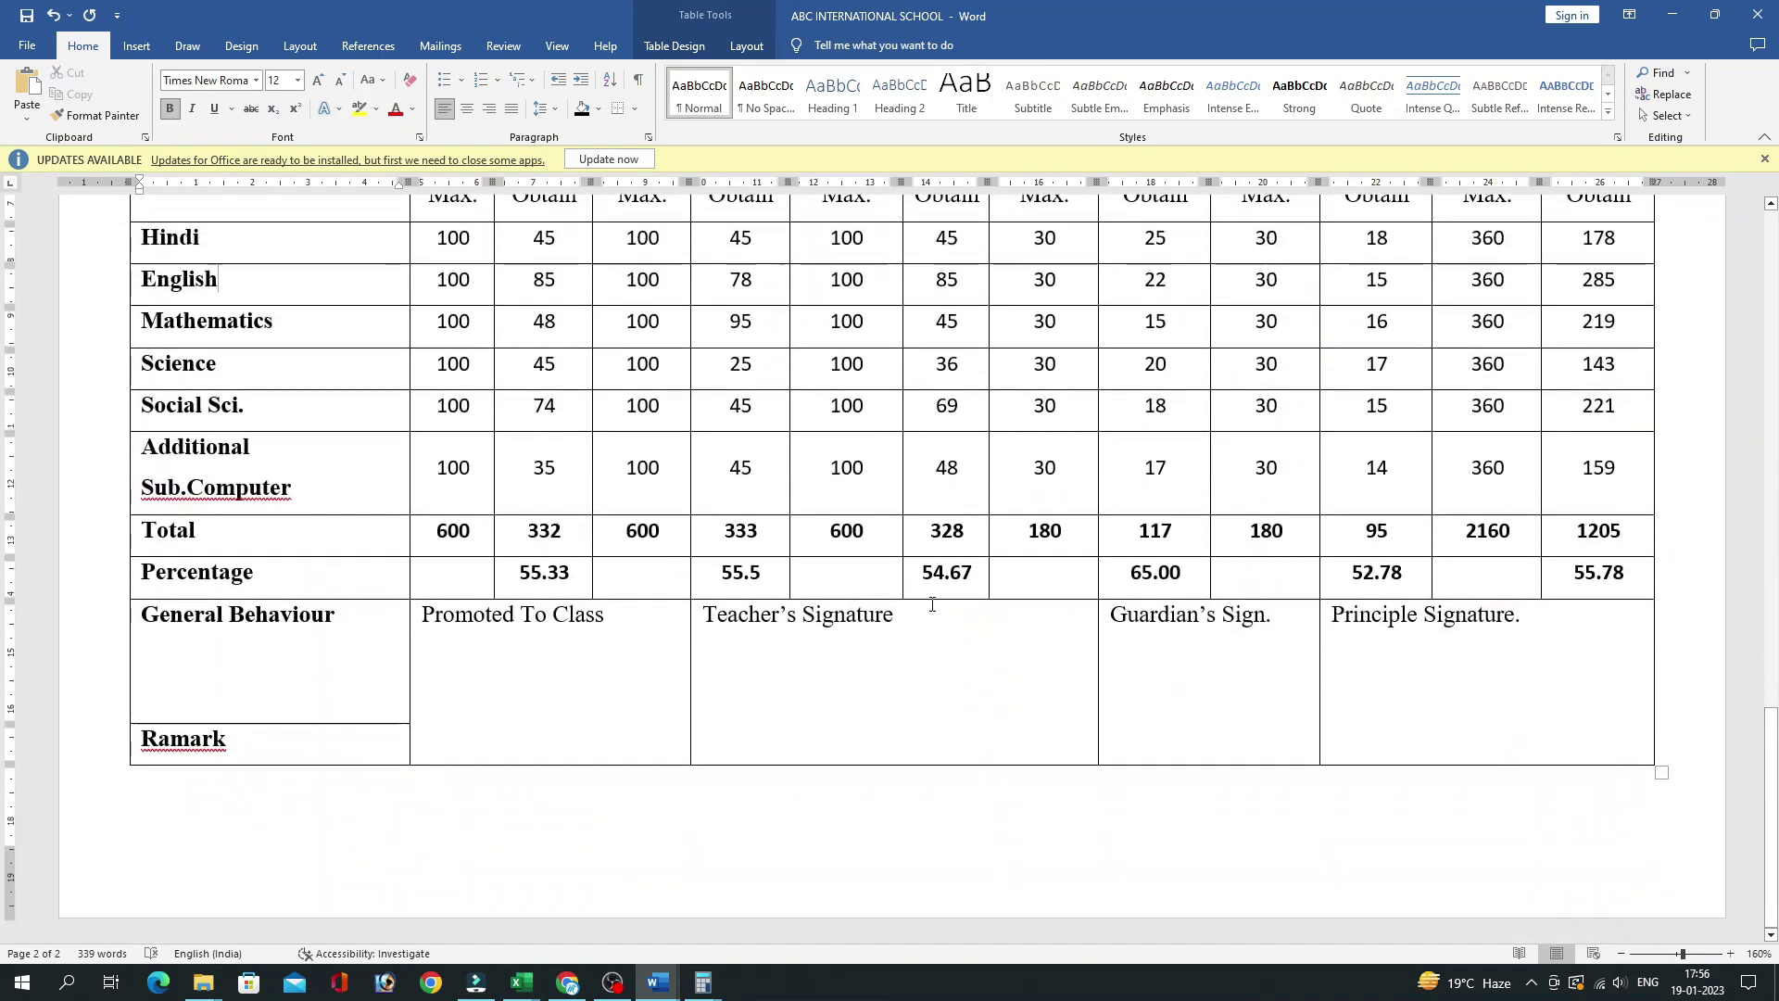
scroll(932, 604, up, 7)
scroll(846, 600, up, 1)
Set the whole student details table in Times New Roman.
click(185, 393)
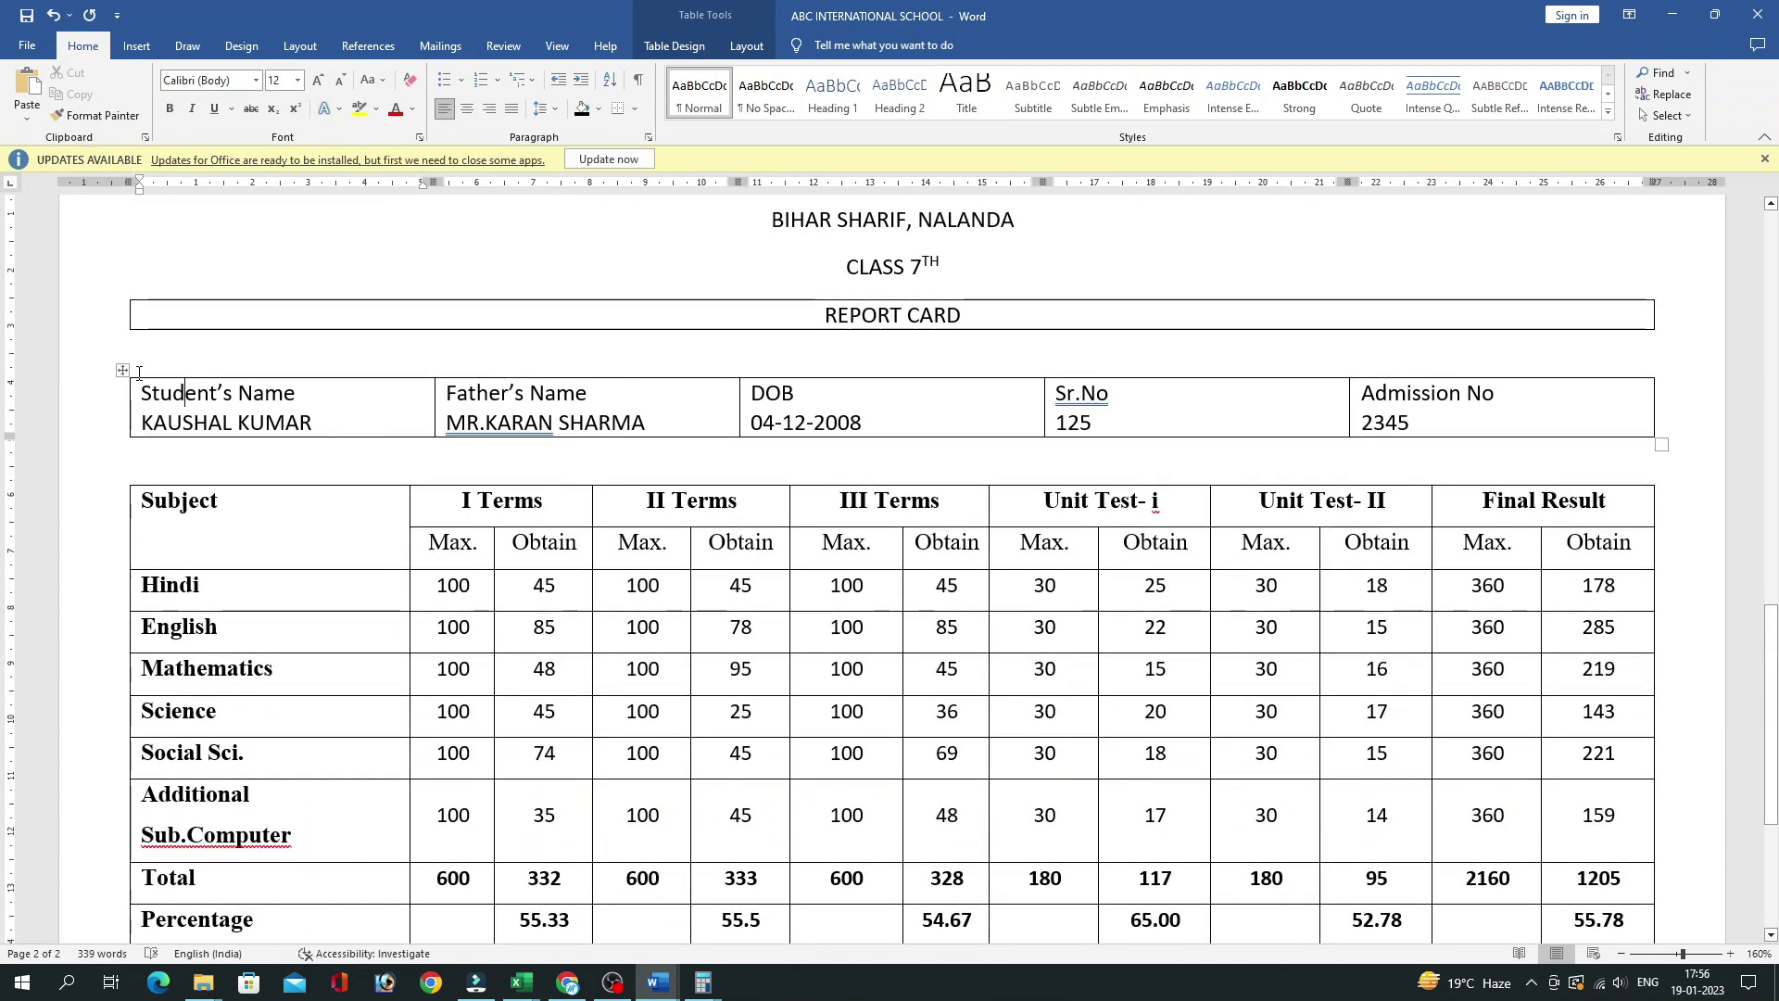
click(123, 371)
click(196, 79)
text(Times New Roma)
key(Return)
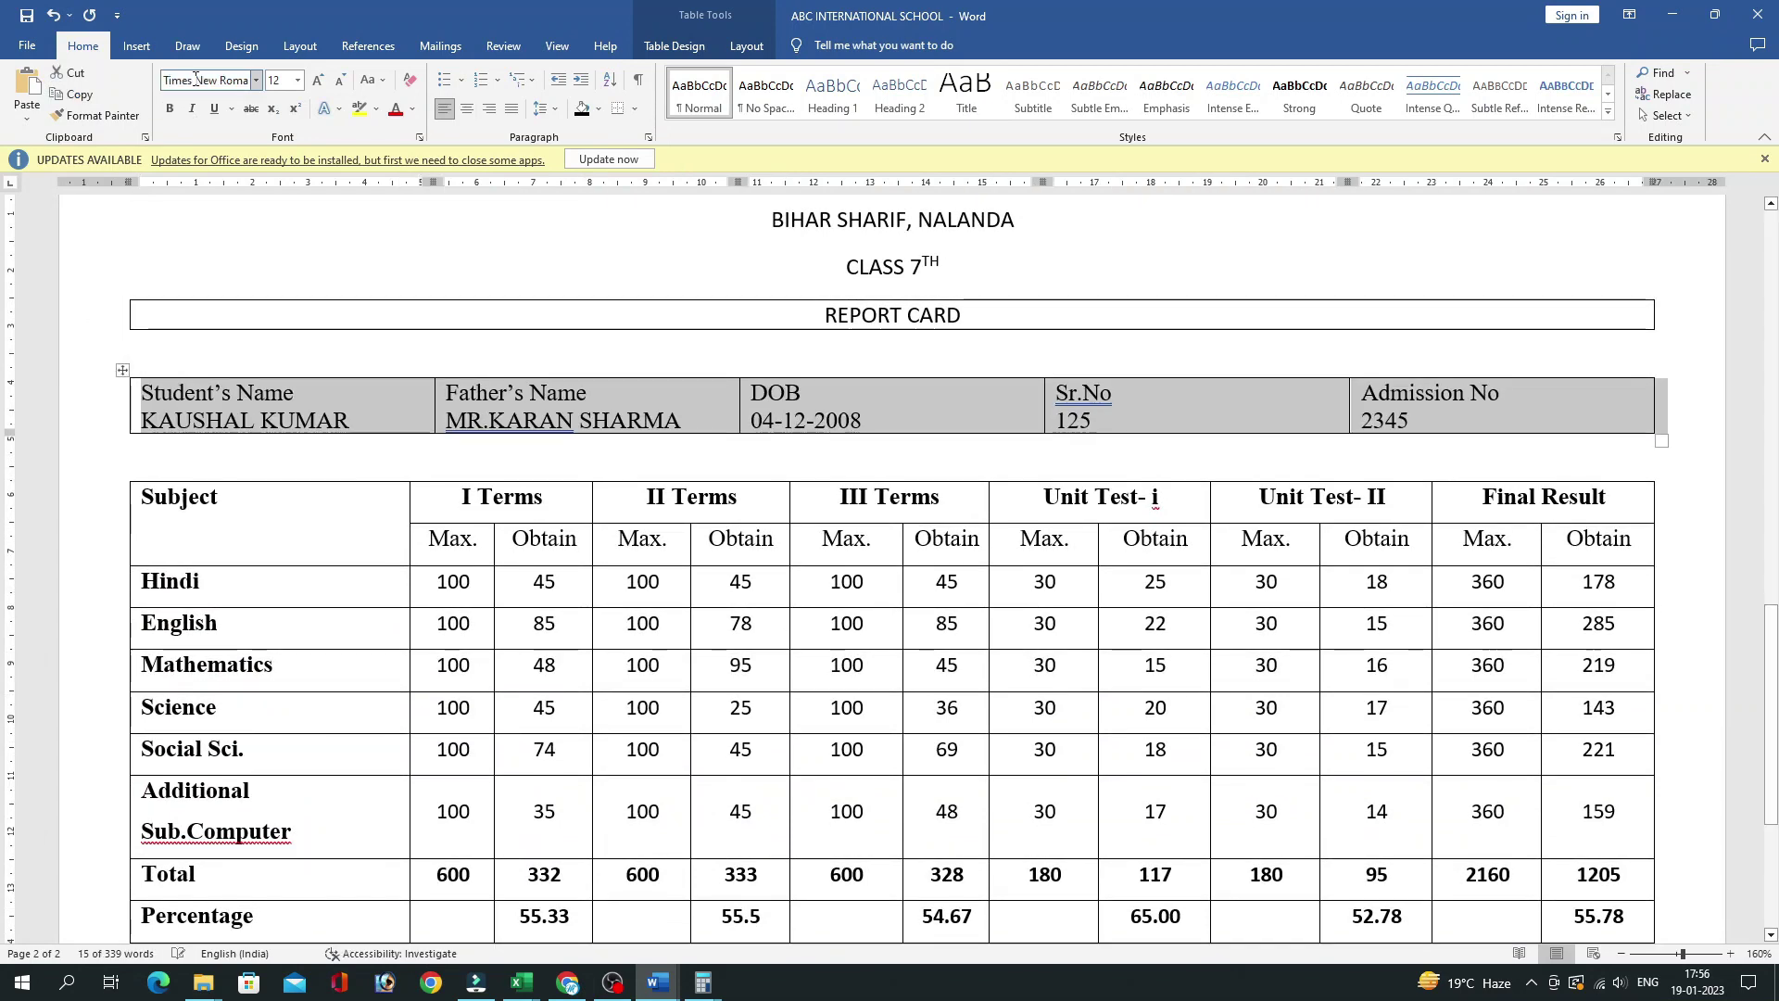
Copy the name entry's bold formatting to the father's name, date, serial and admission number entries.
drag(349, 422, 151, 424)
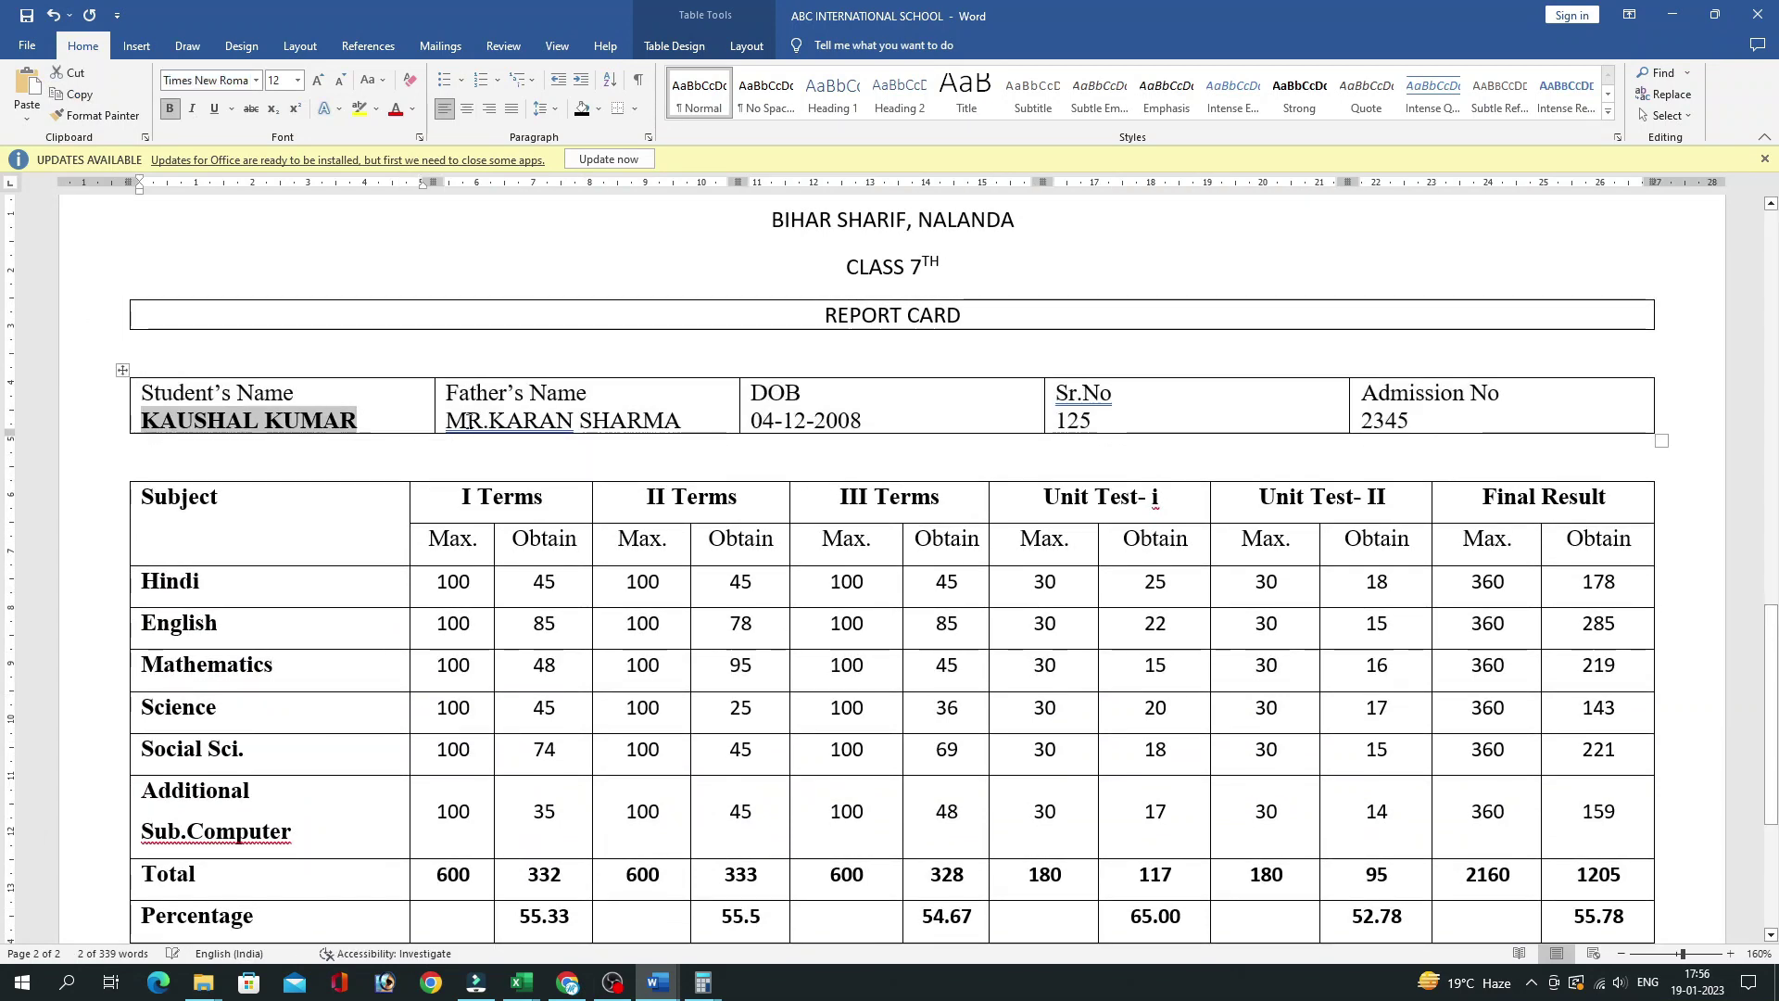
click(96, 115)
drag(446, 420, 855, 424)
drag(1054, 421, 1143, 424)
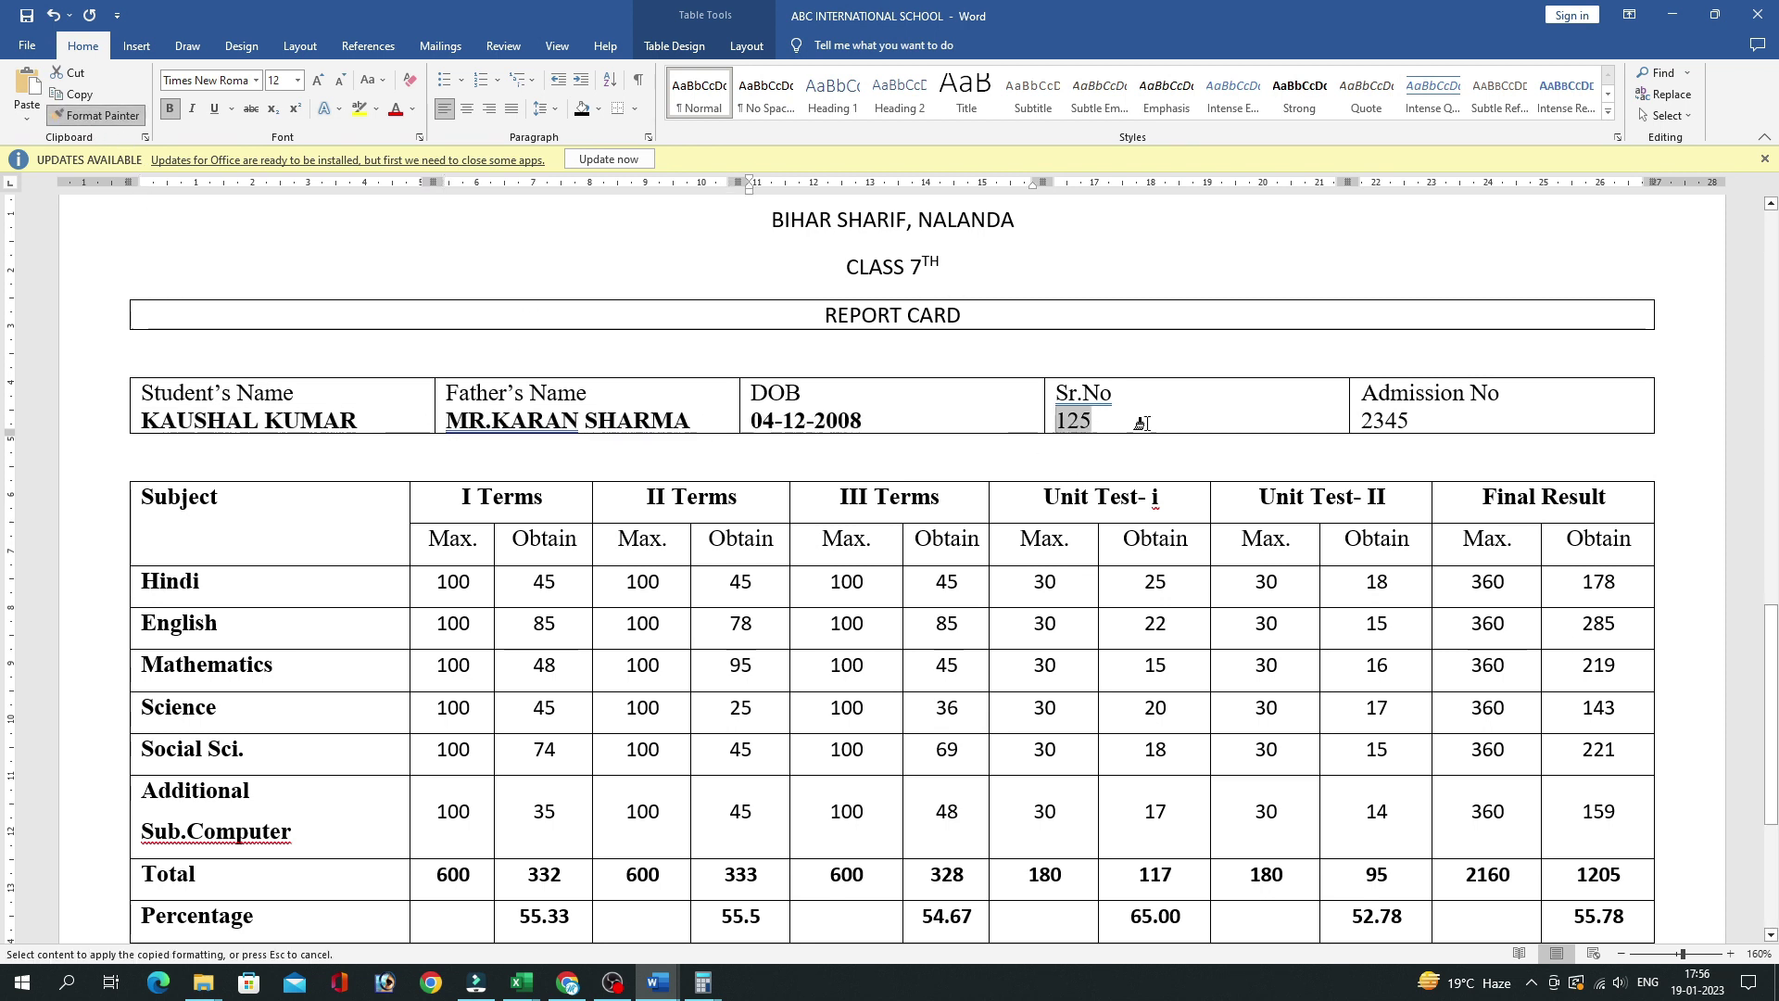
click(925, 529)
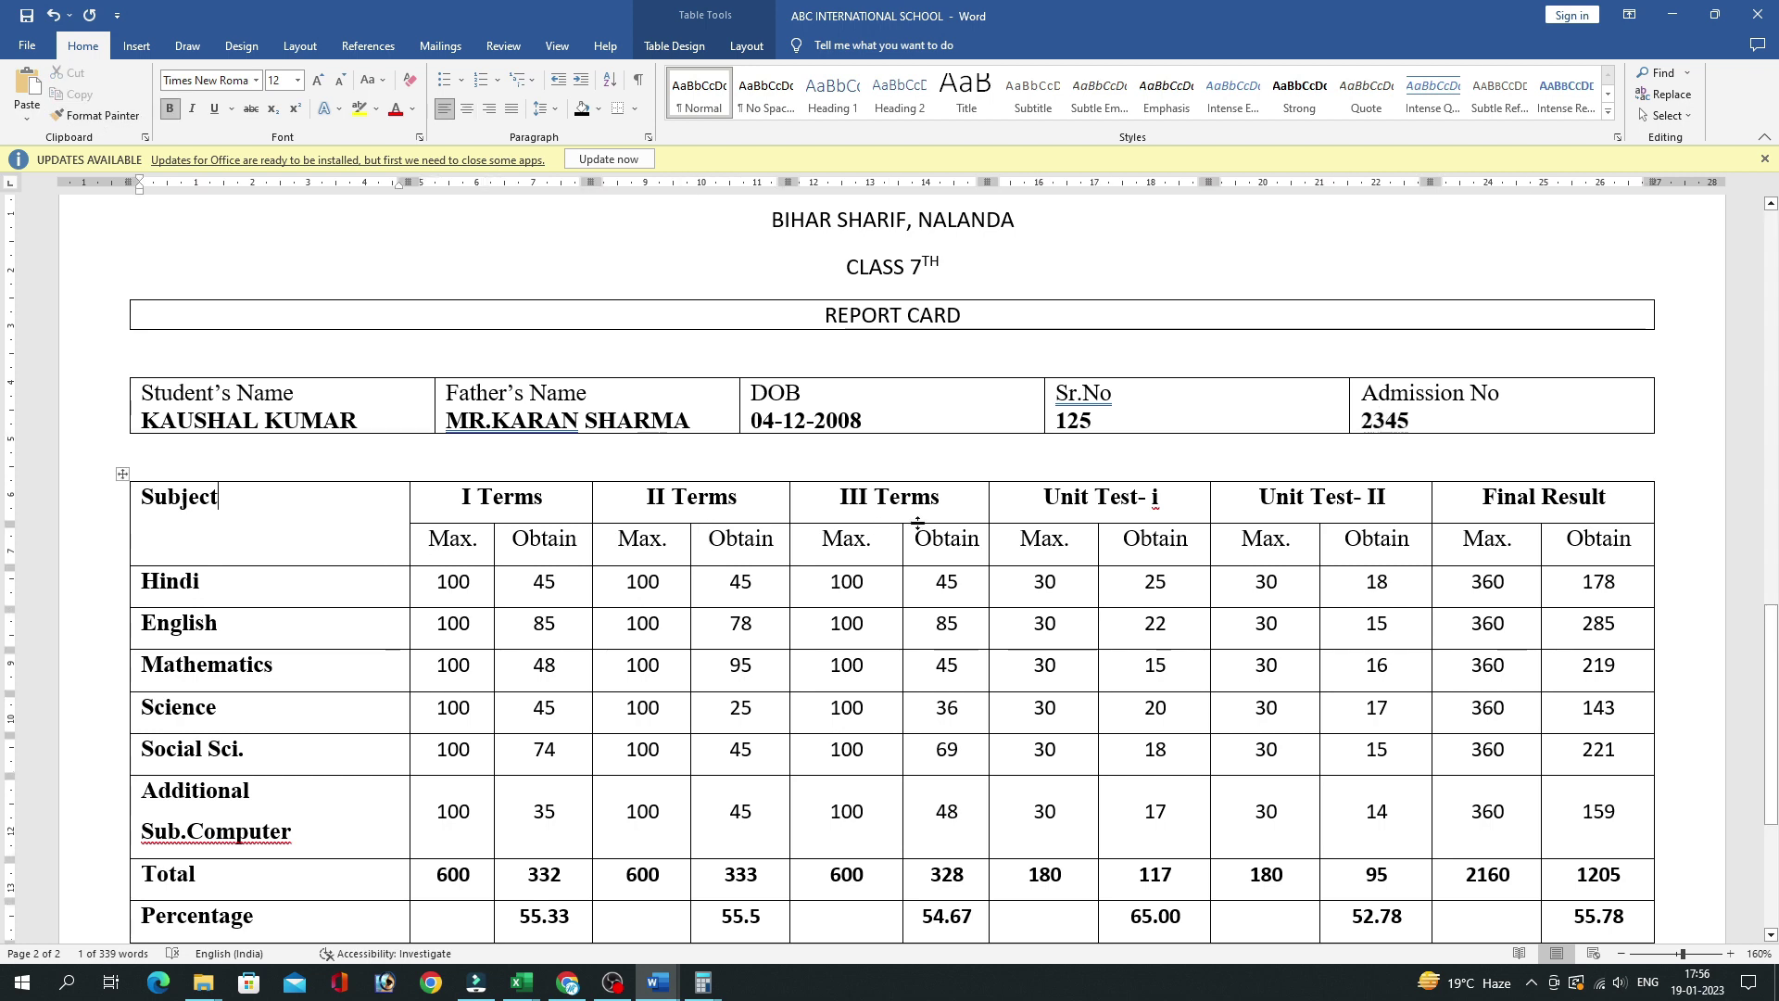
scroll(925, 528, down, 1)
Centre the text of the student details table.
mouse_move(141, 323)
mouse_down()
mouse_move(1381, 338)
mouse_move(1445, 356)
mouse_up()
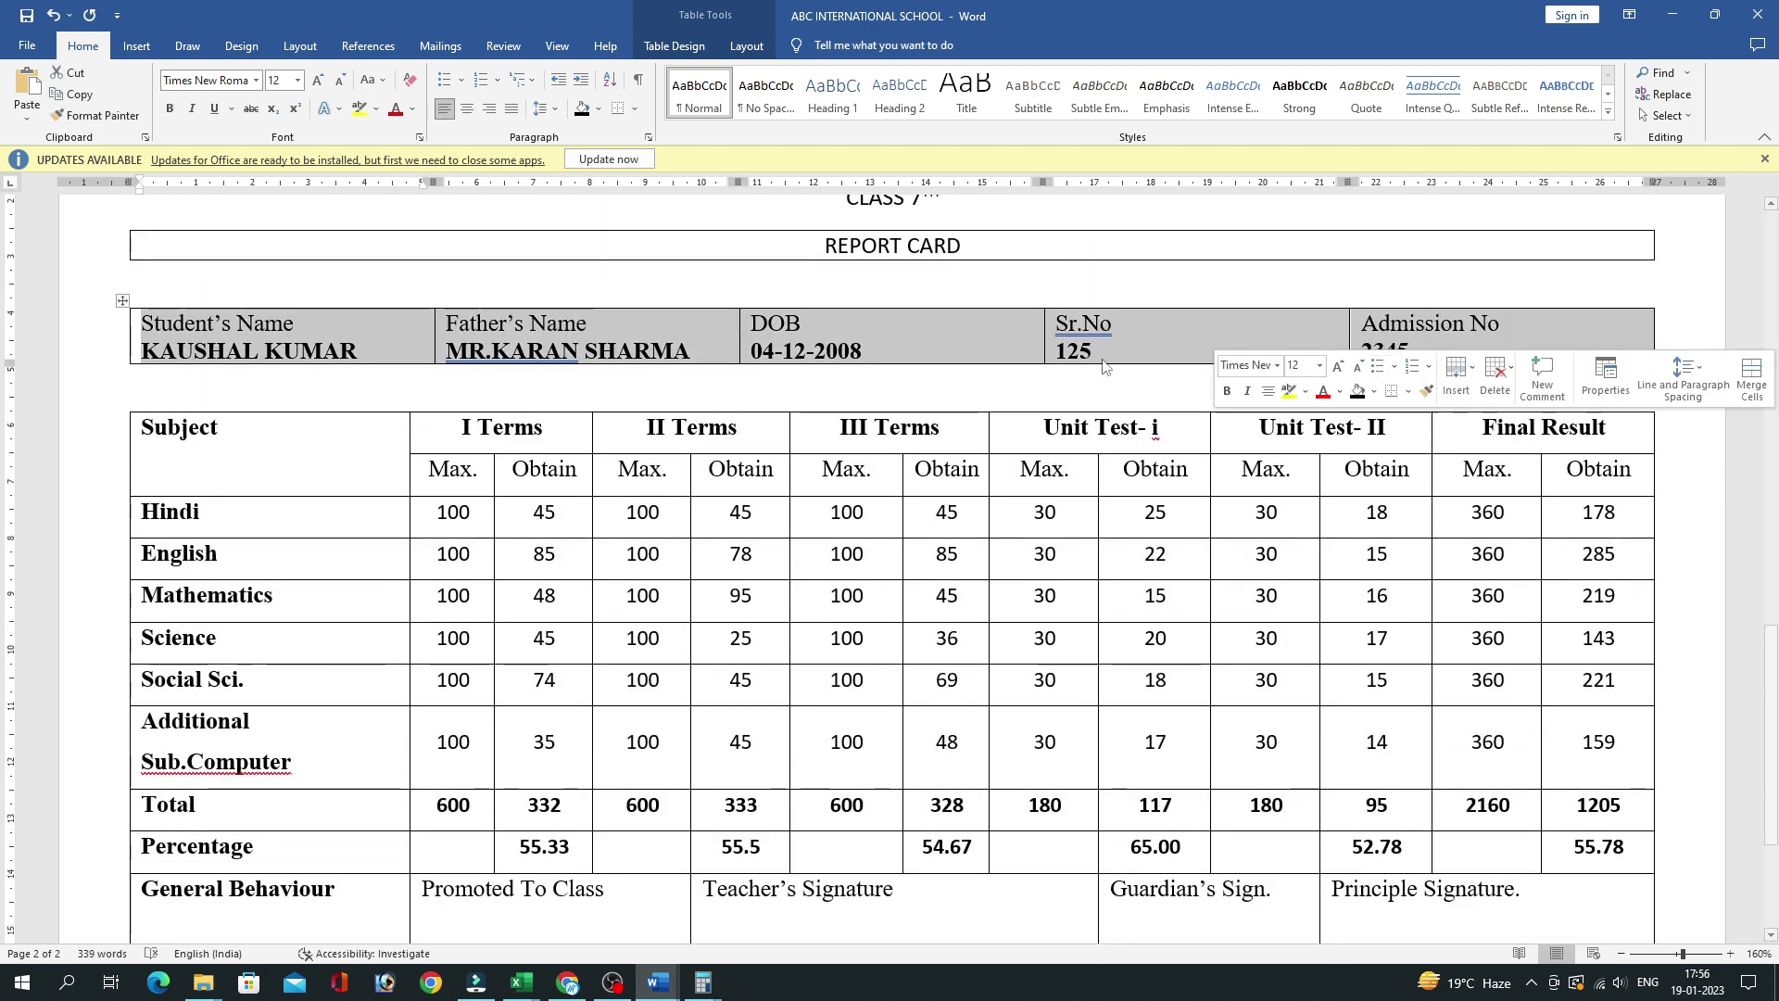
click(467, 109)
click(955, 351)
drag(964, 247, 821, 246)
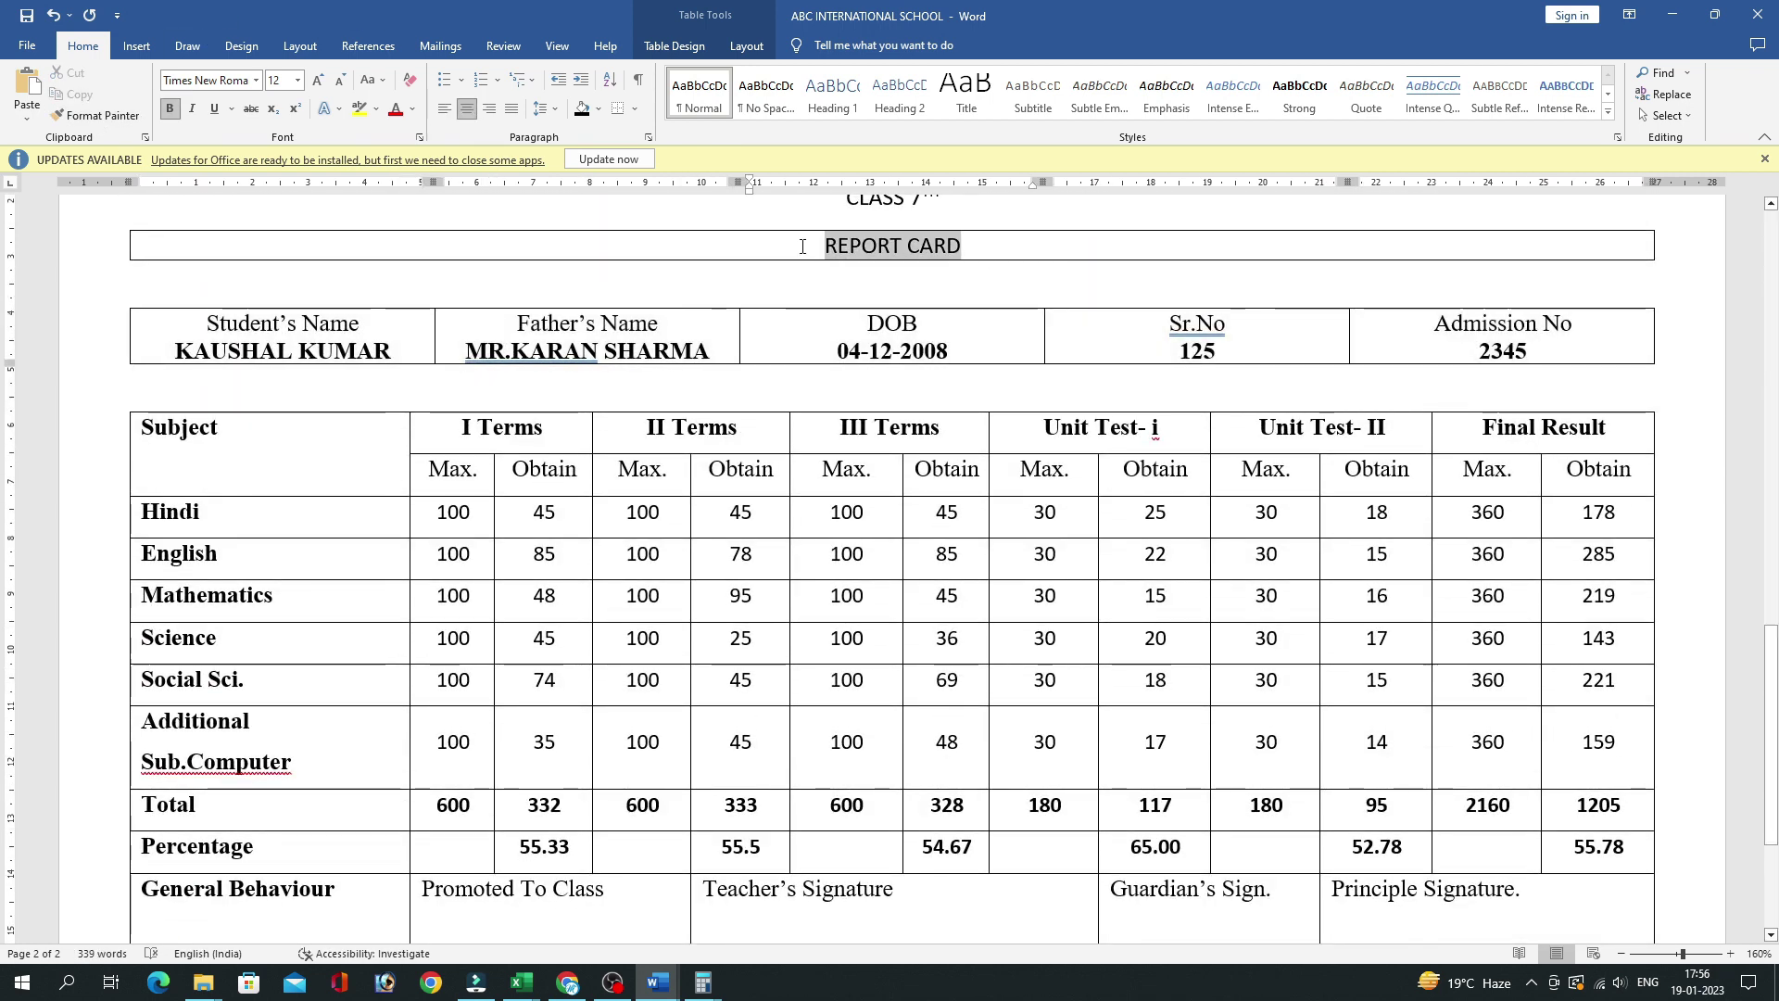
Enlarge the REPORT CARD heading, set it in Times New Roman, and give it black shading.
click(318, 79)
click(256, 80)
click(366, 185)
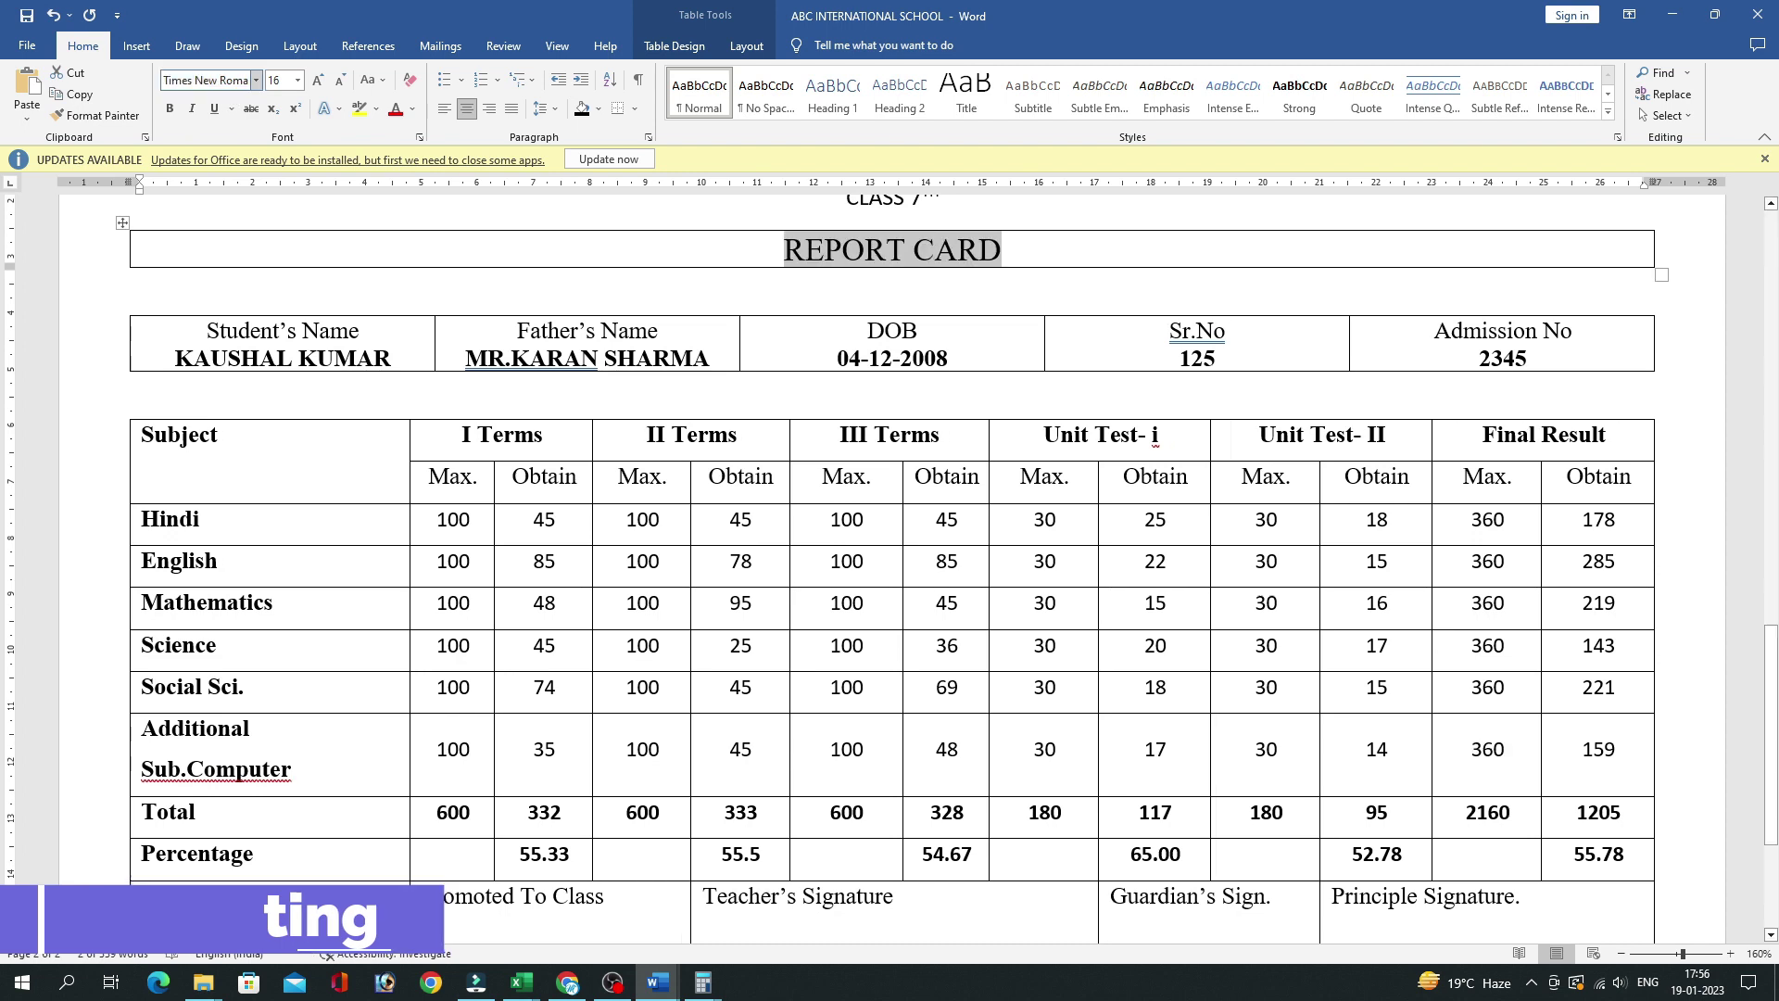
click(598, 108)
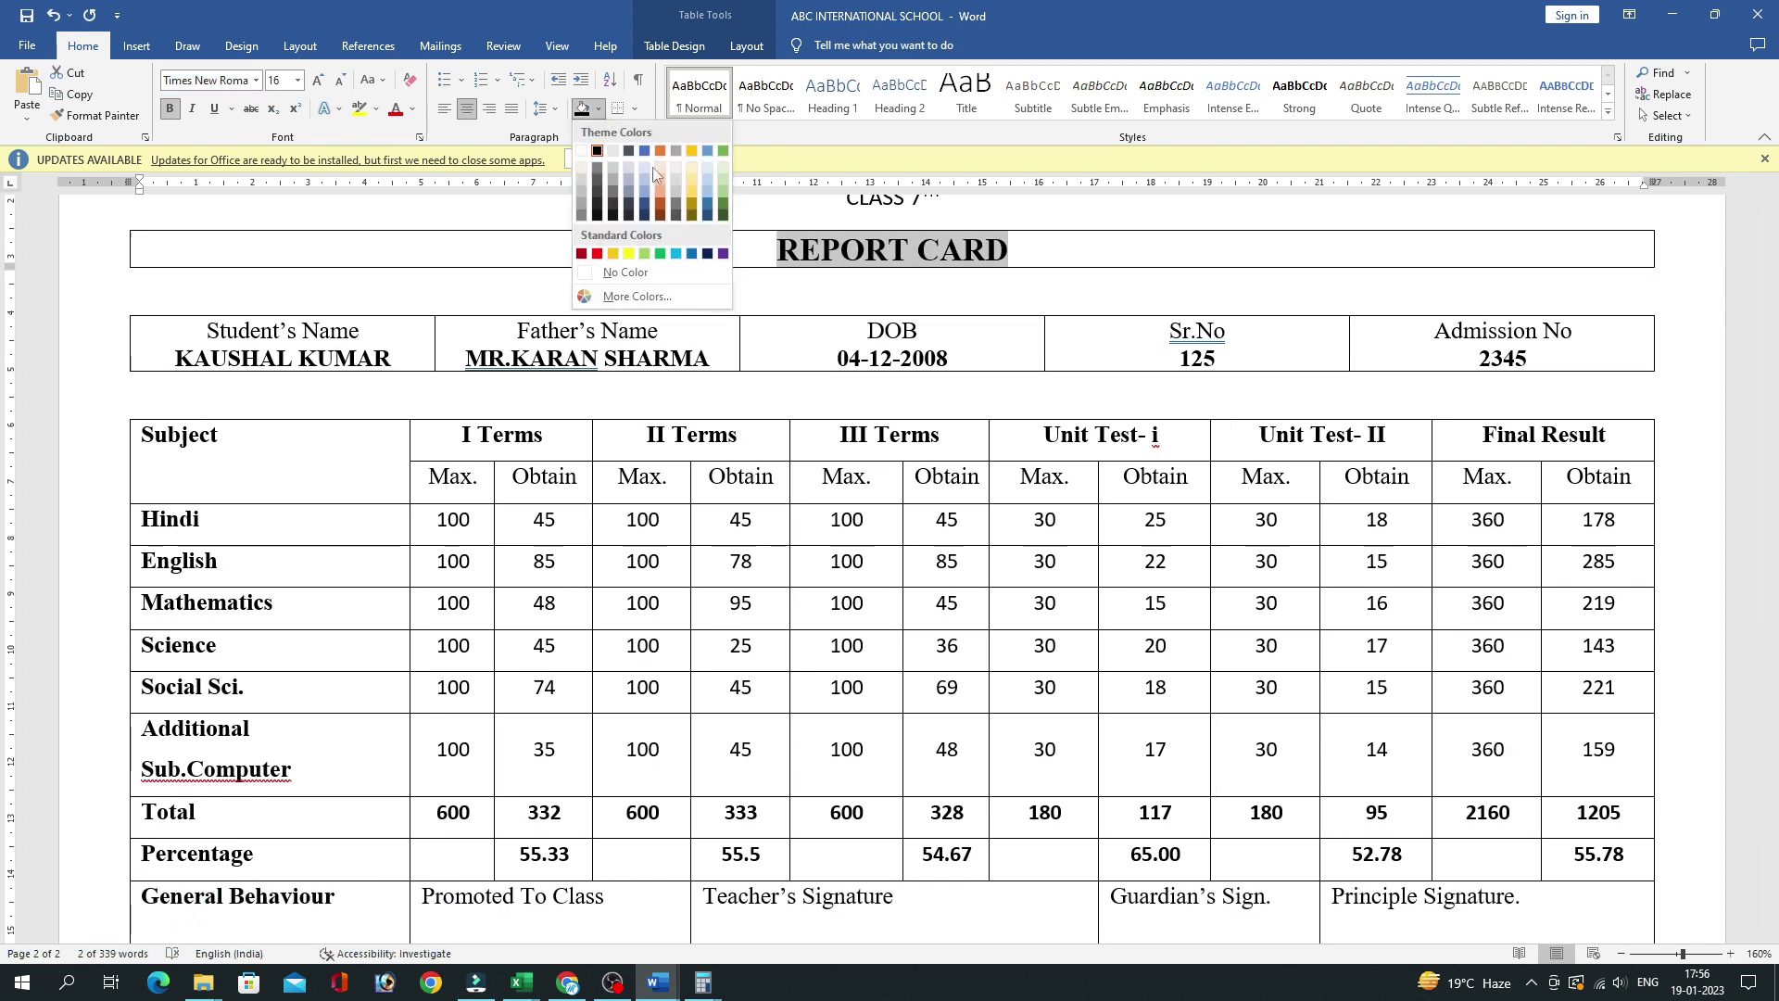
click(596, 216)
Enlarge the ABC INTERNATIONAL SCHOOL name with Grow Font.
scroll(595, 370, up, 2)
scroll(595, 370, up, 2)
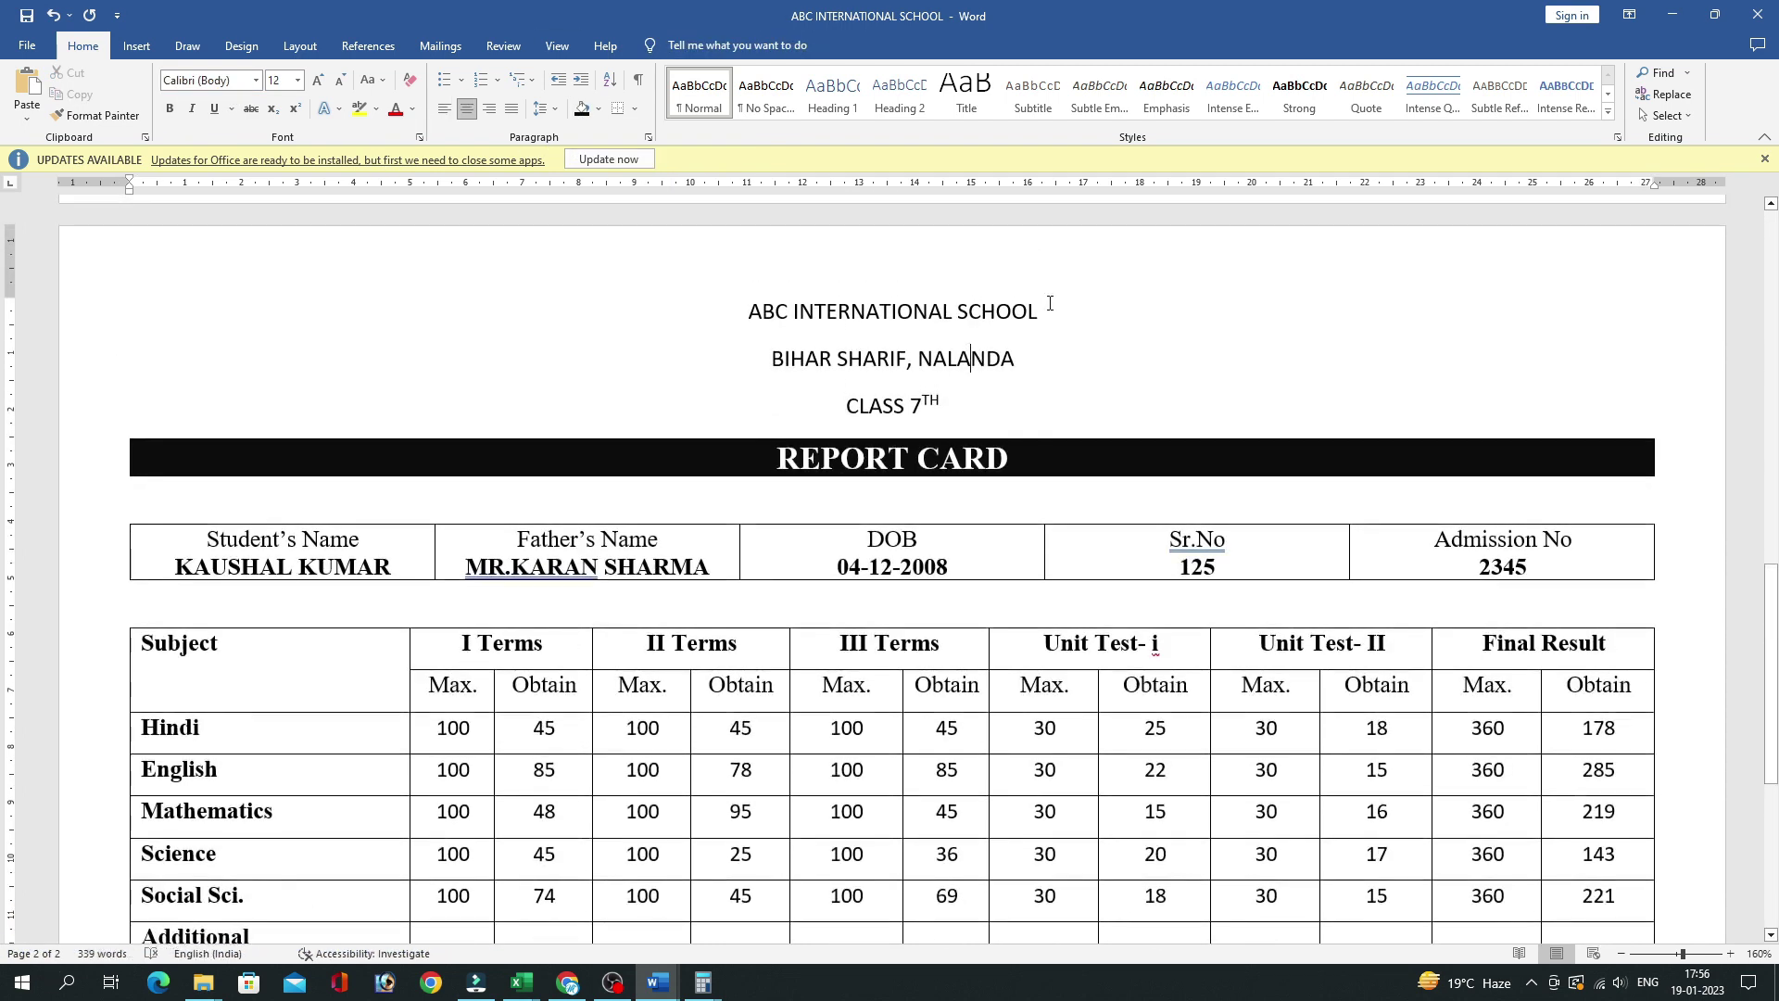
drag(749, 311, 1038, 311)
click(318, 80)
click(318, 80)
click(318, 80)
click(318, 80)
Remove the space after paragraph from the three title lines.
click(837, 364)
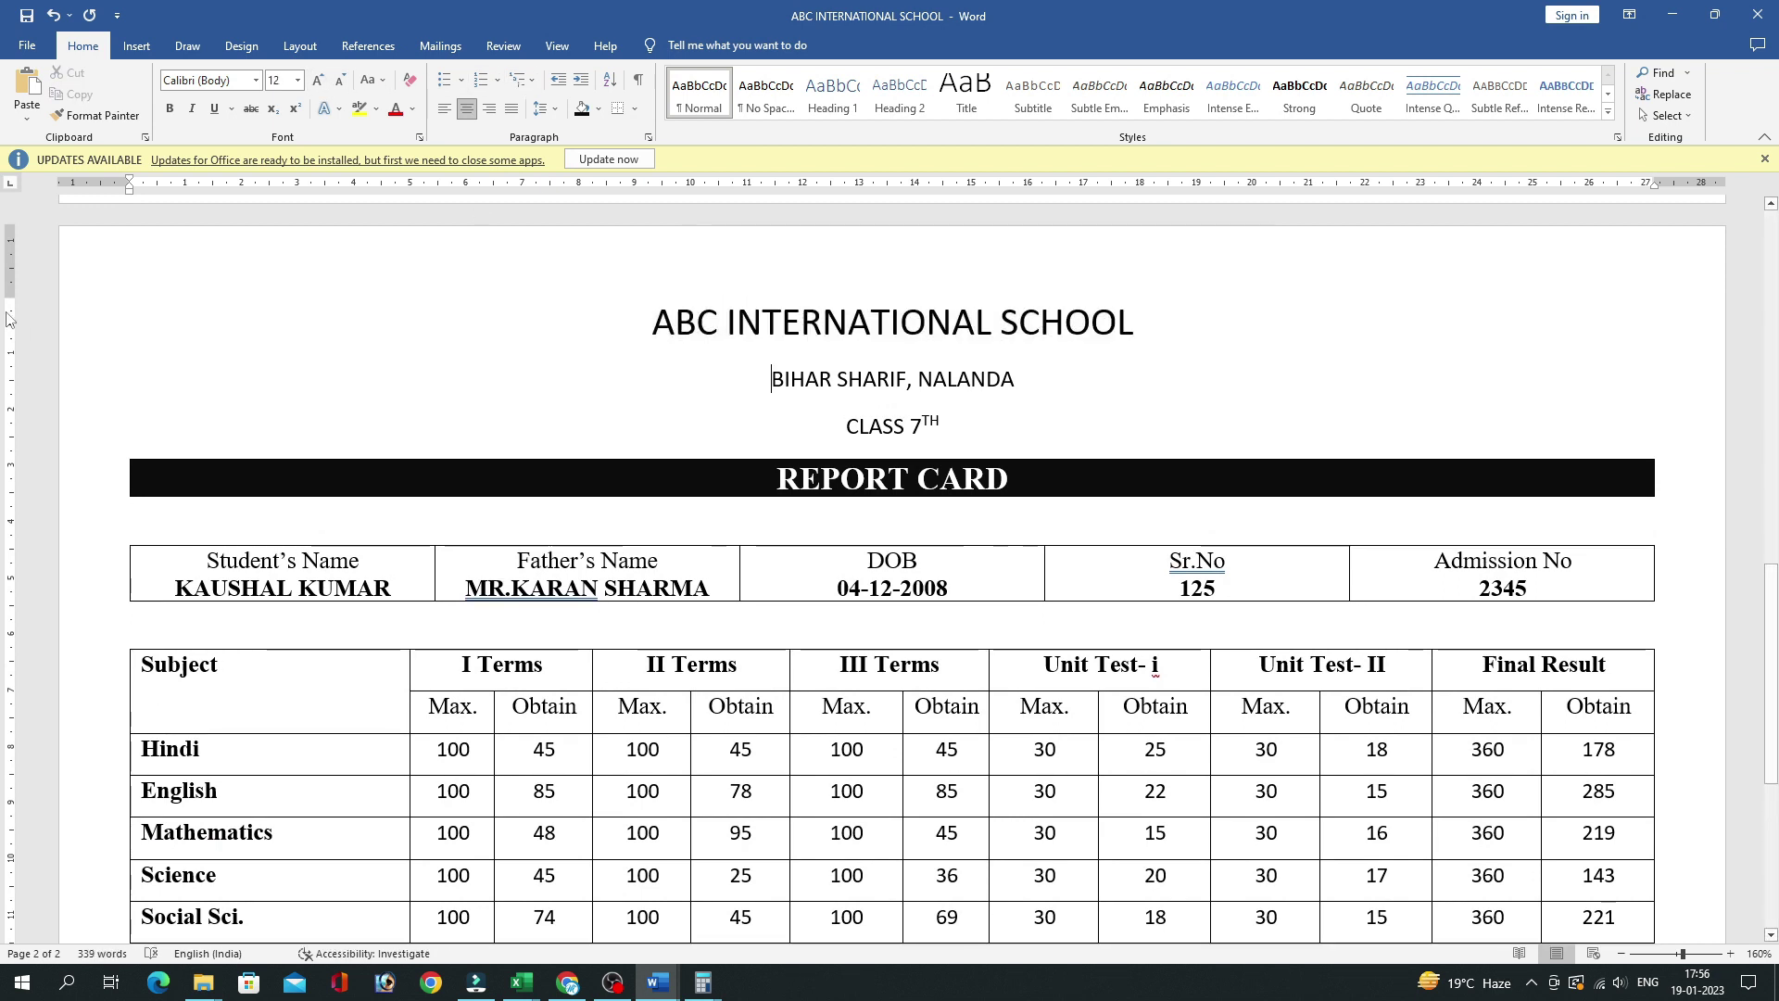
drag(947, 412, 771, 364)
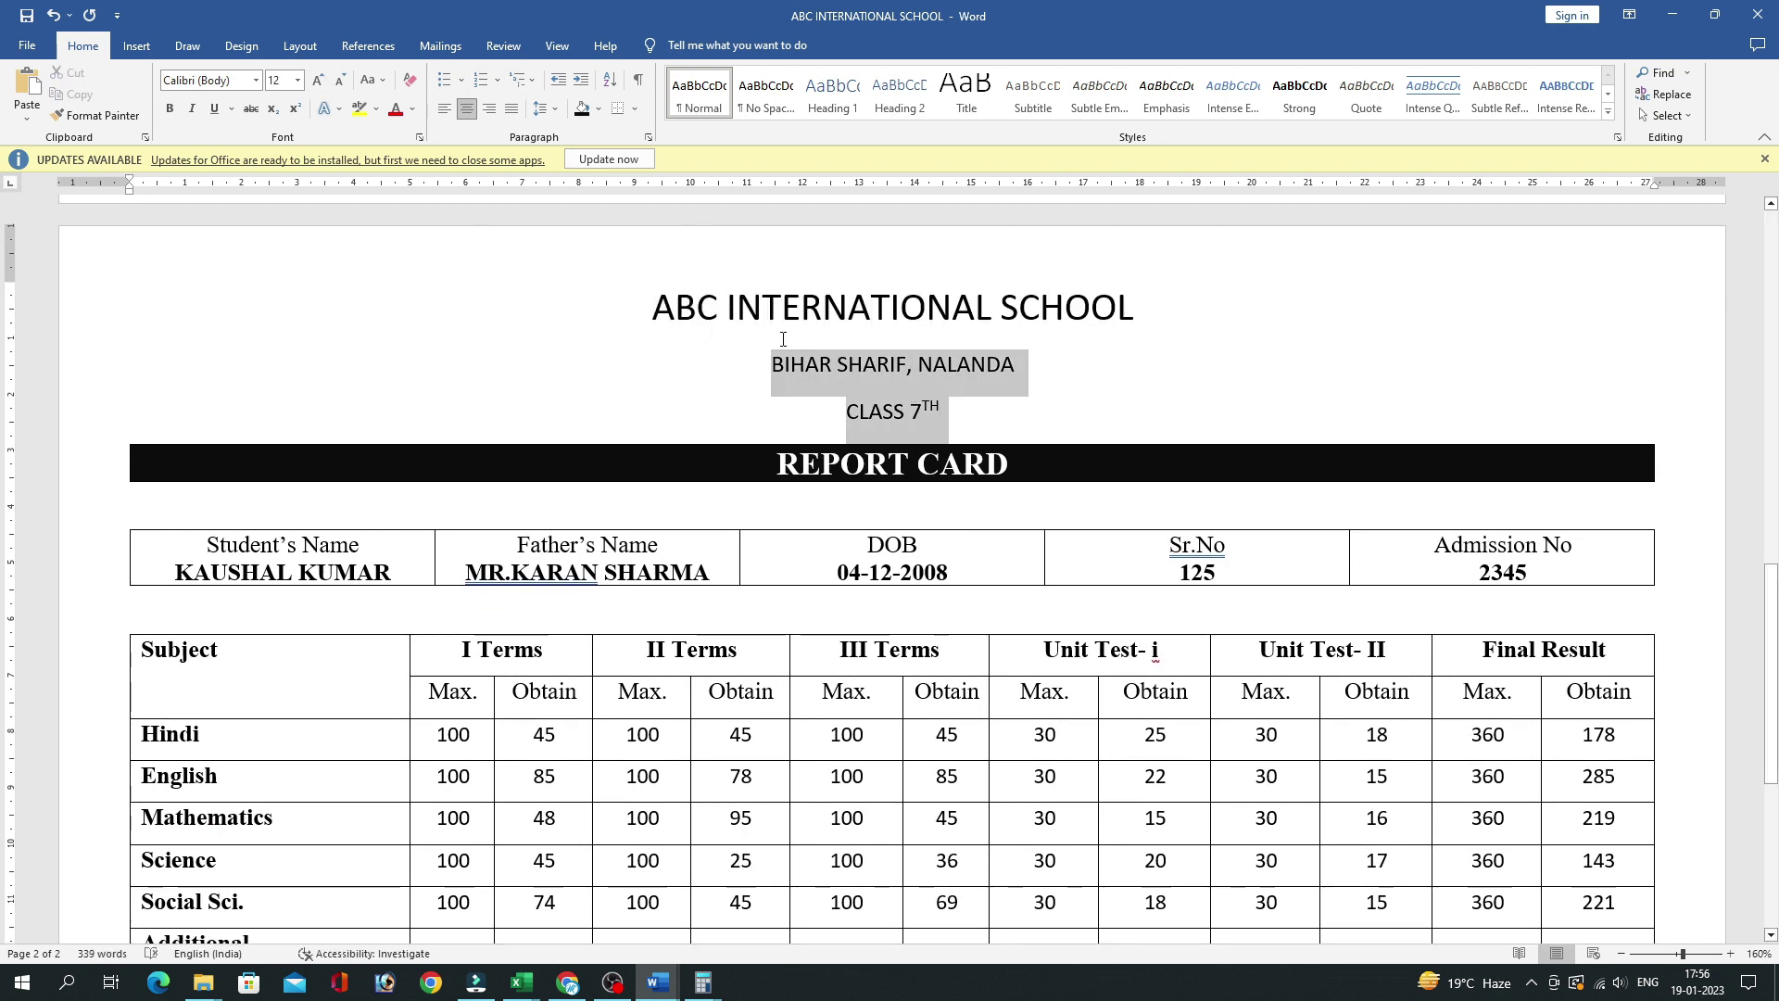
shift+click(768, 331)
drag(685, 296, 947, 412)
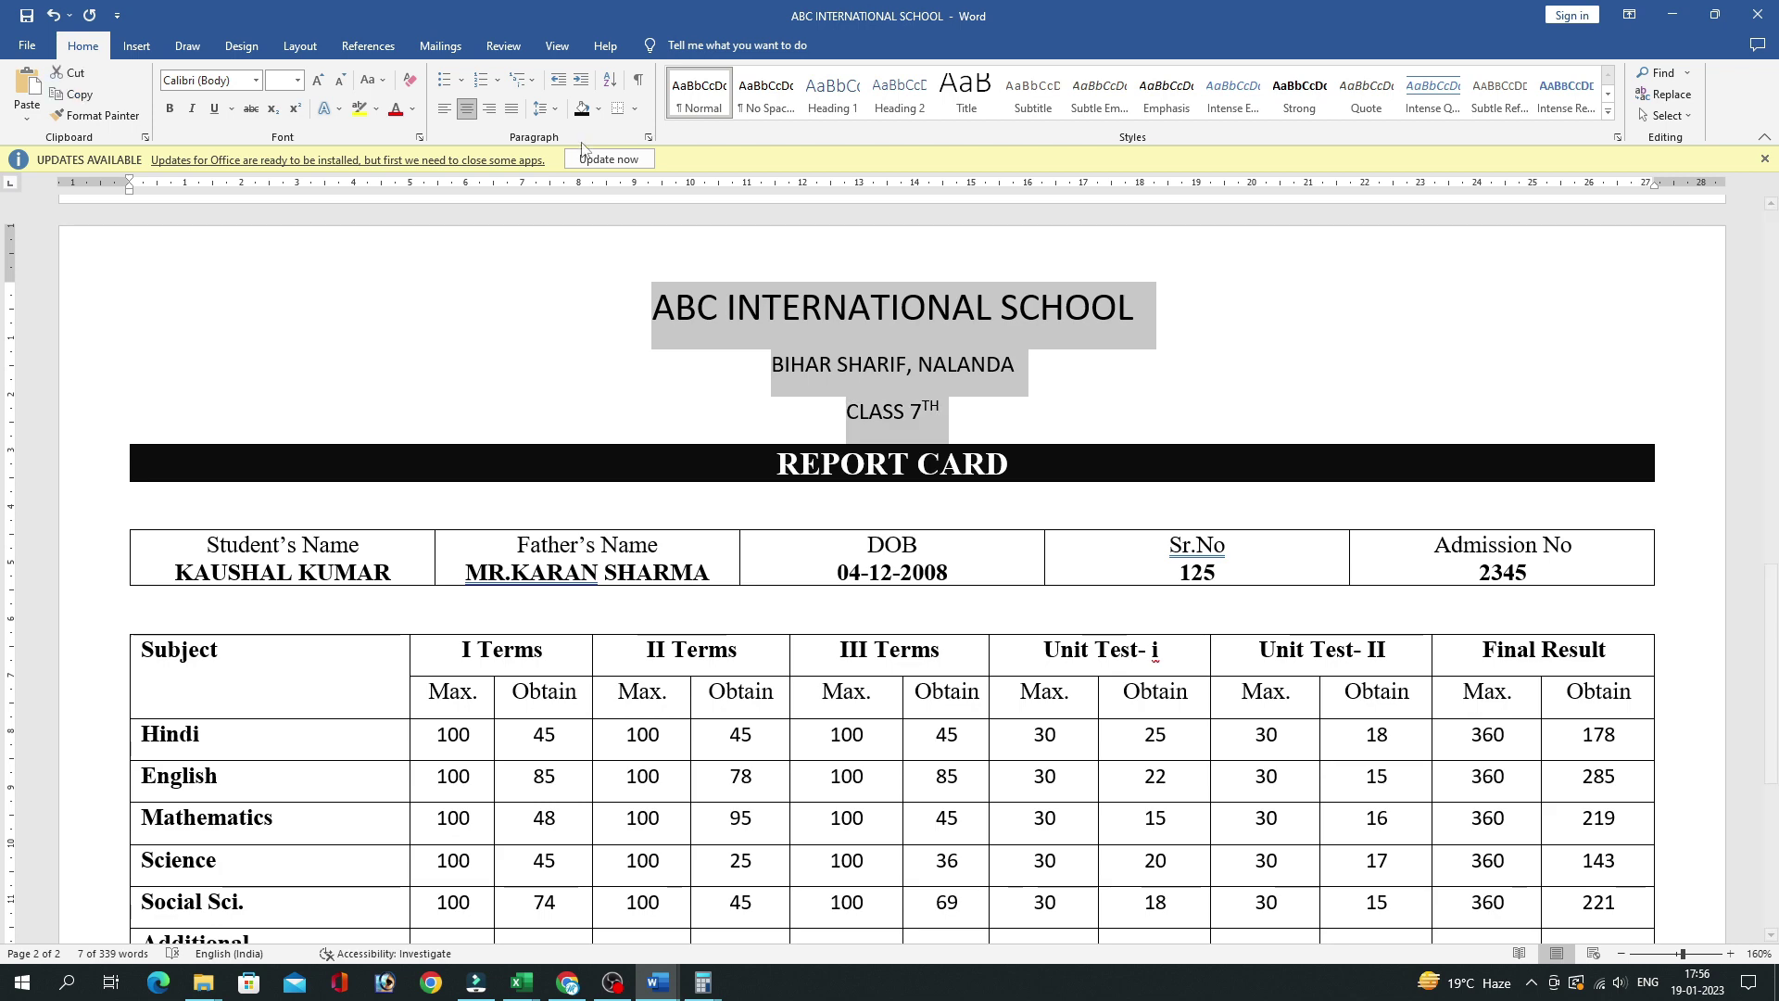
click(544, 108)
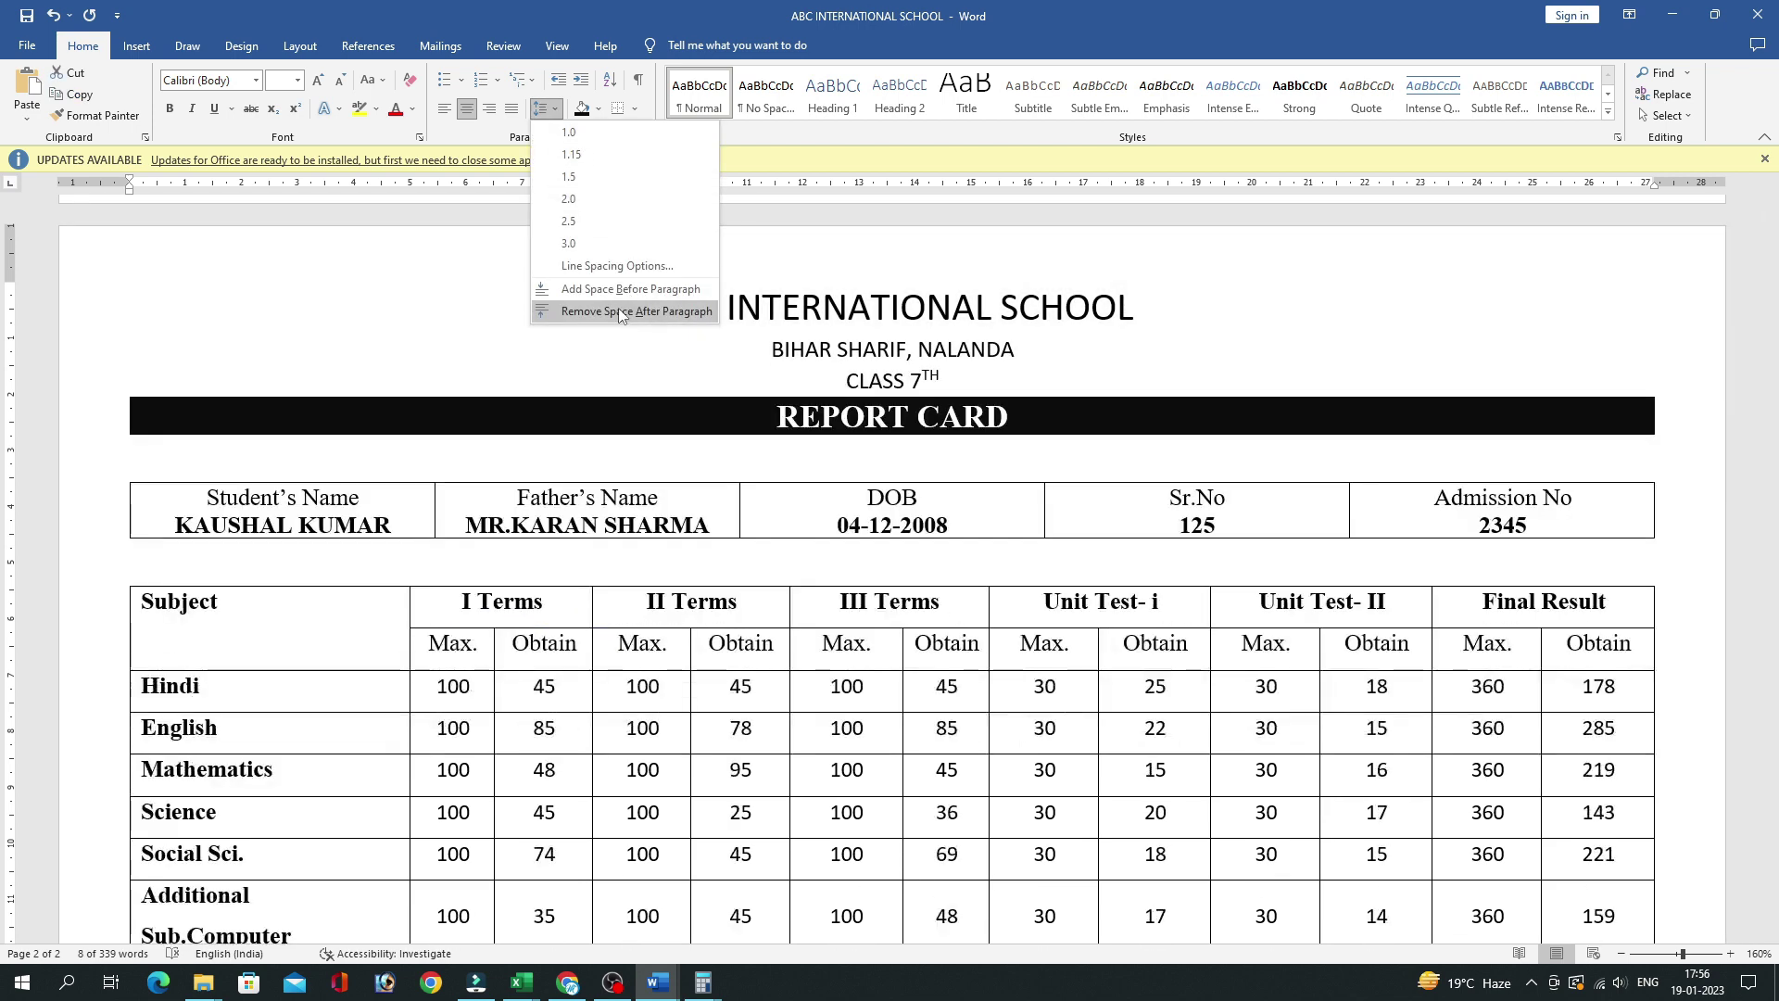
click(621, 310)
Grow the place and class lines to 16 pt.
click(318, 79)
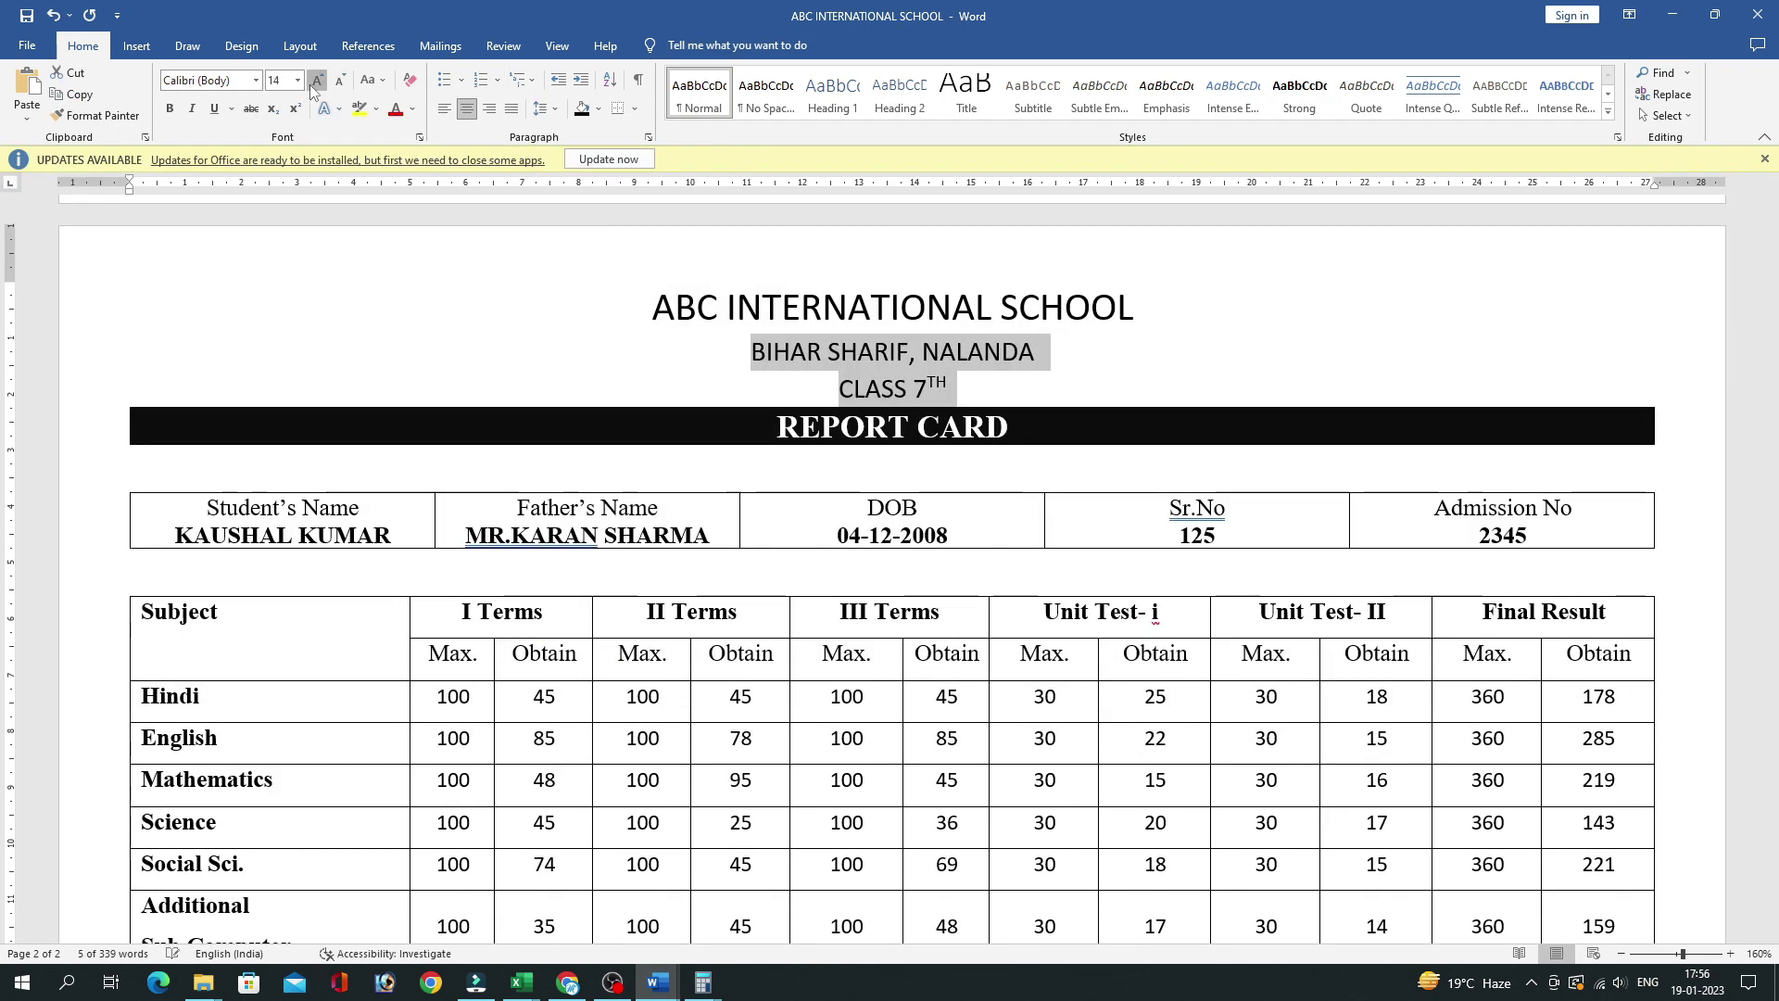
click(318, 79)
click(1150, 372)
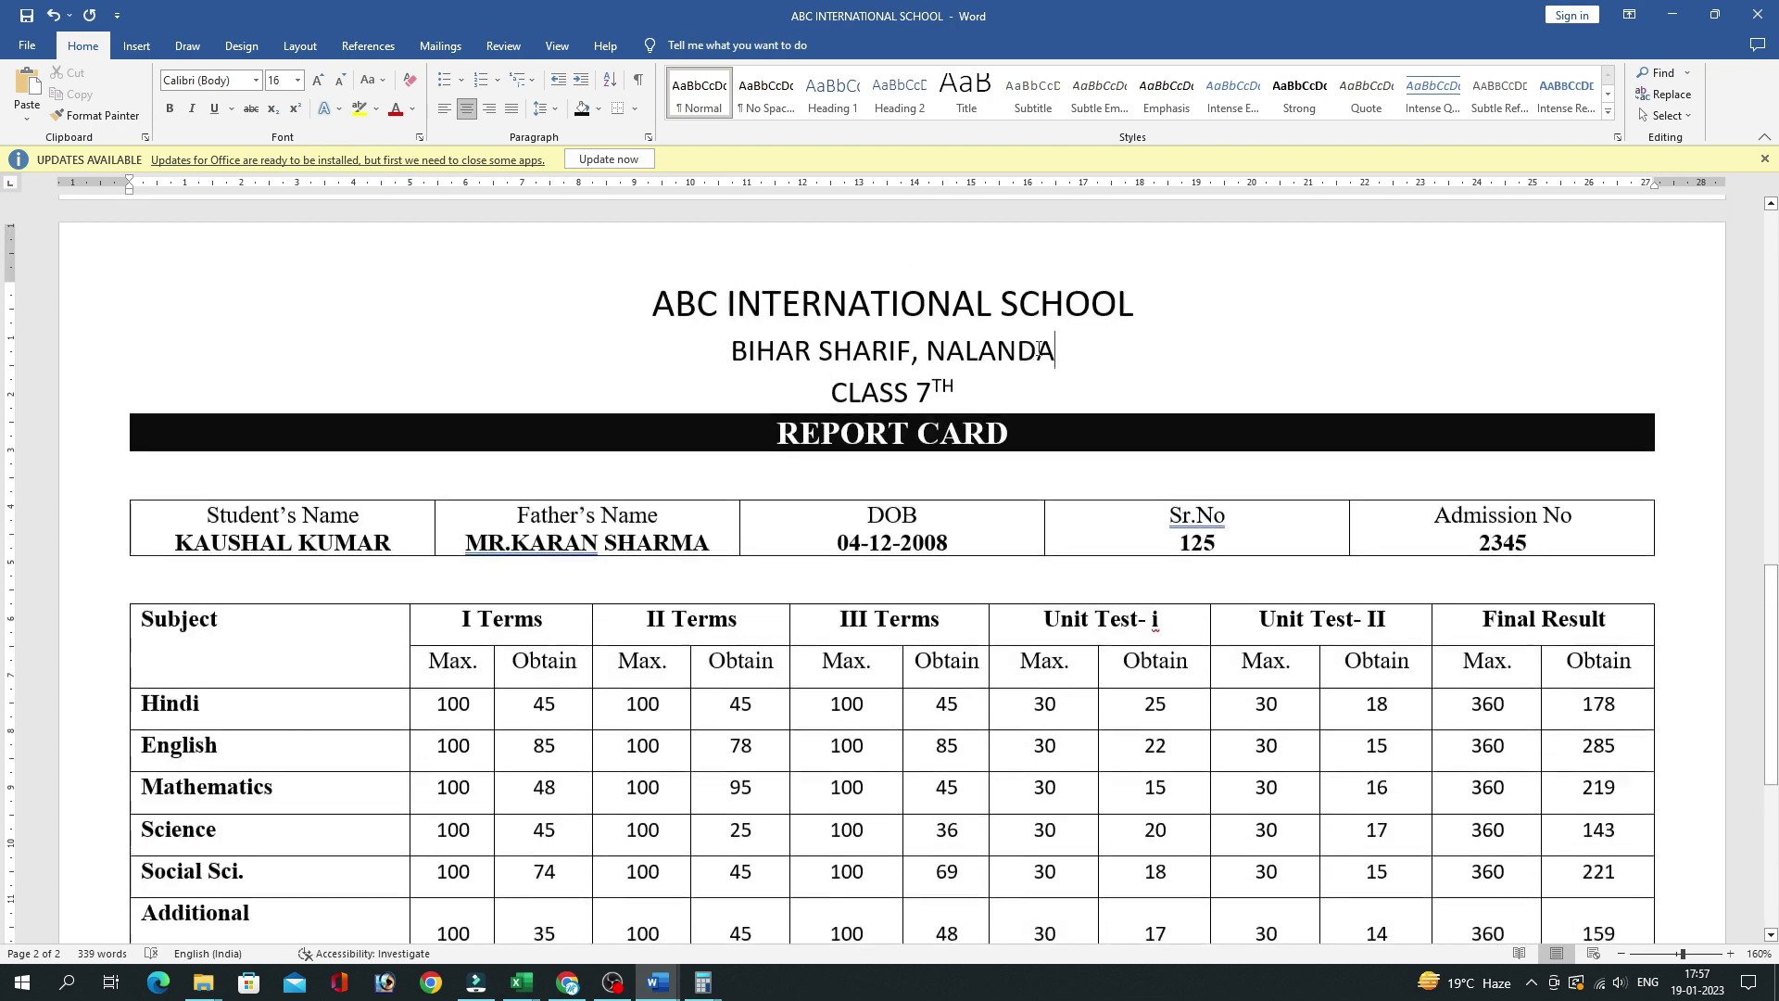
Set the school name line in the Algerian font.
triple_click(1279, 315)
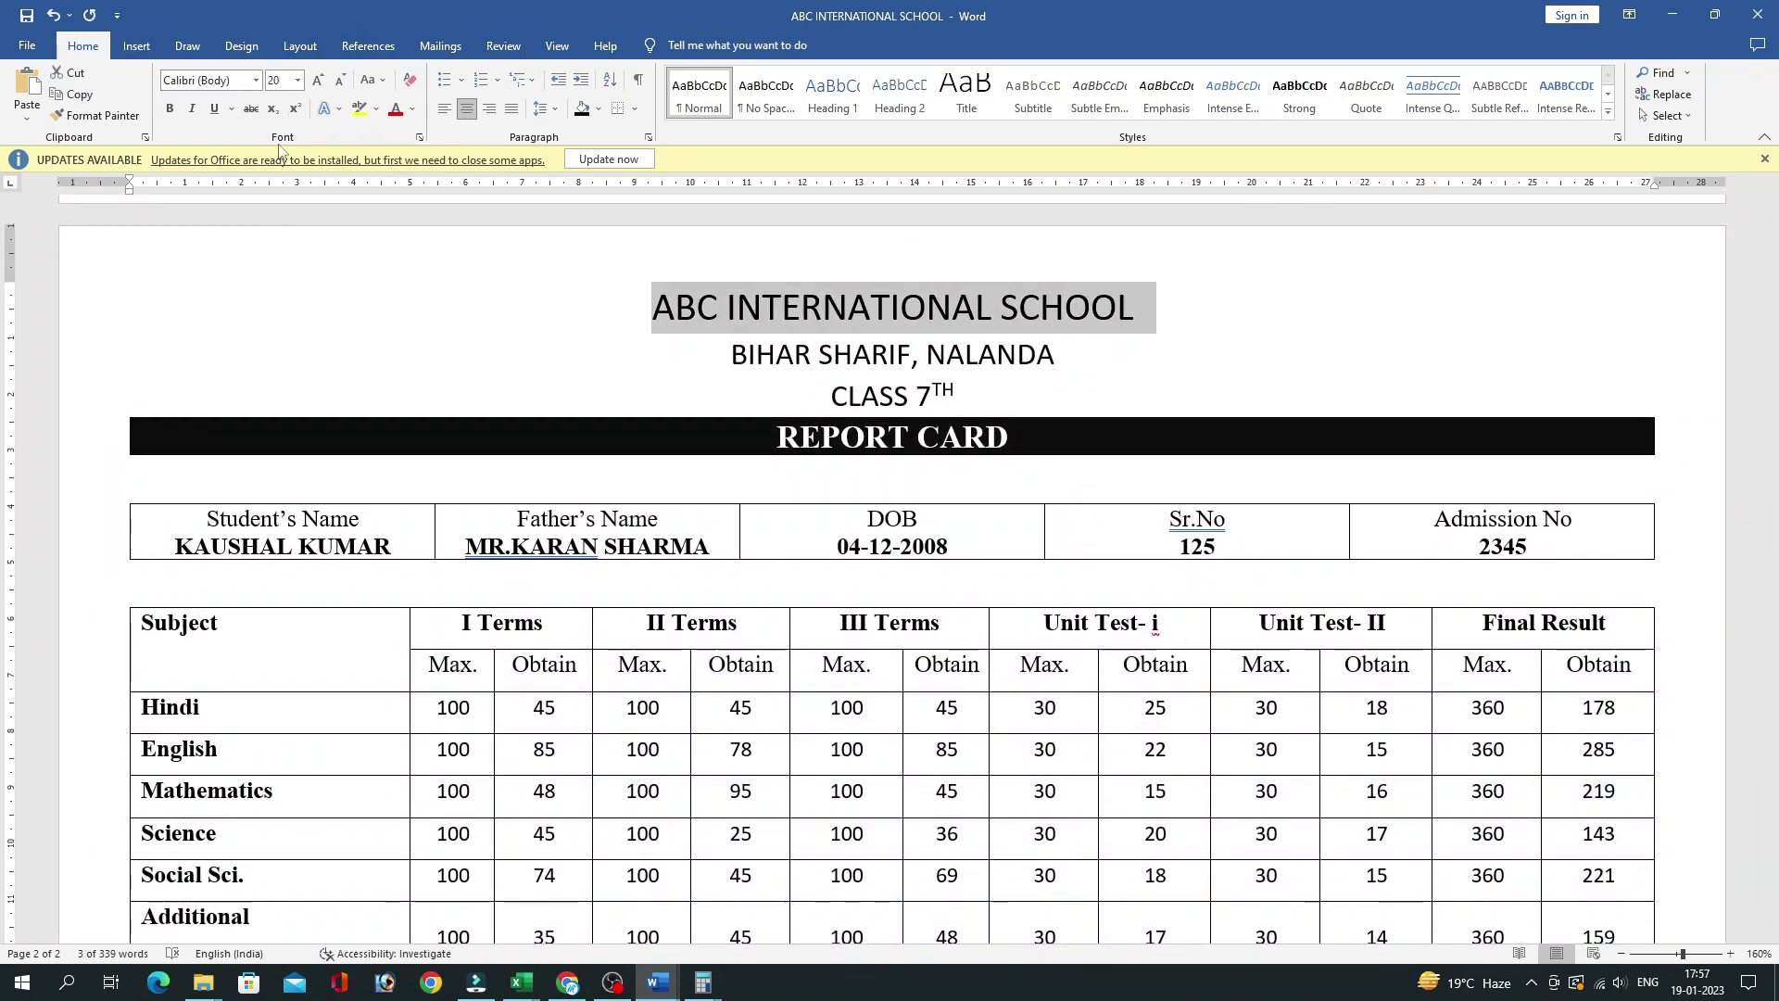
click(256, 80)
click(234, 203)
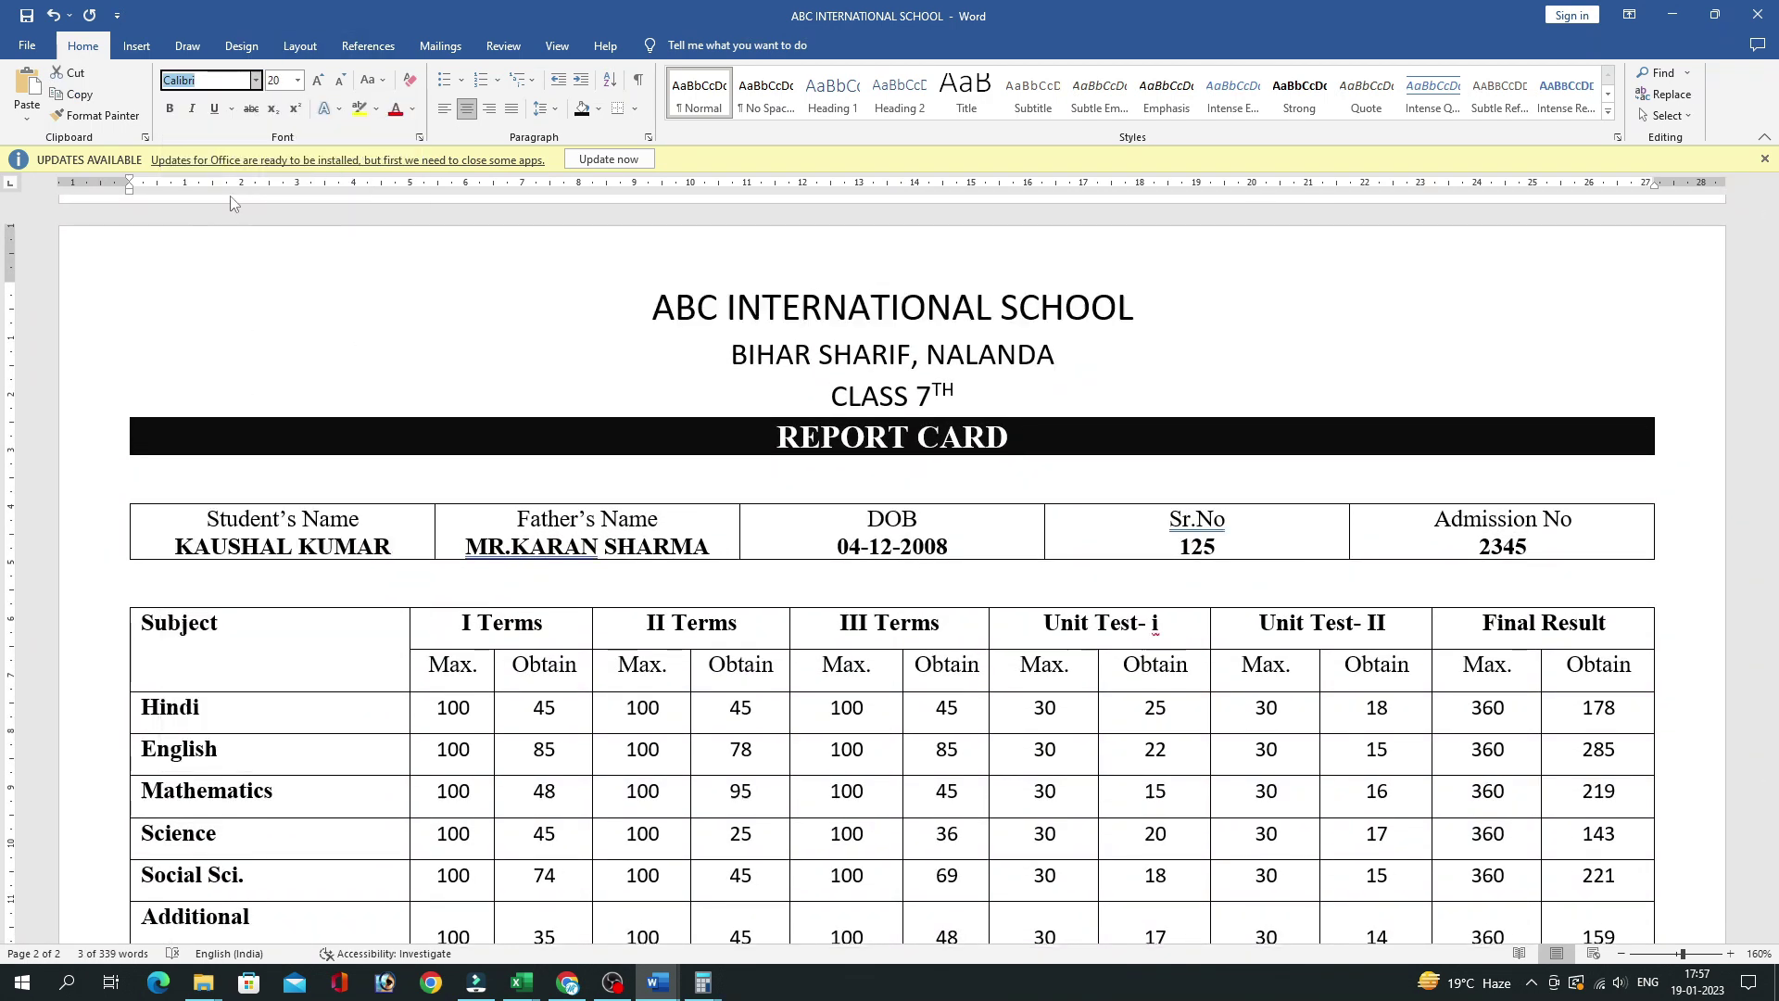
text(Times New Roma)
click(255, 80)
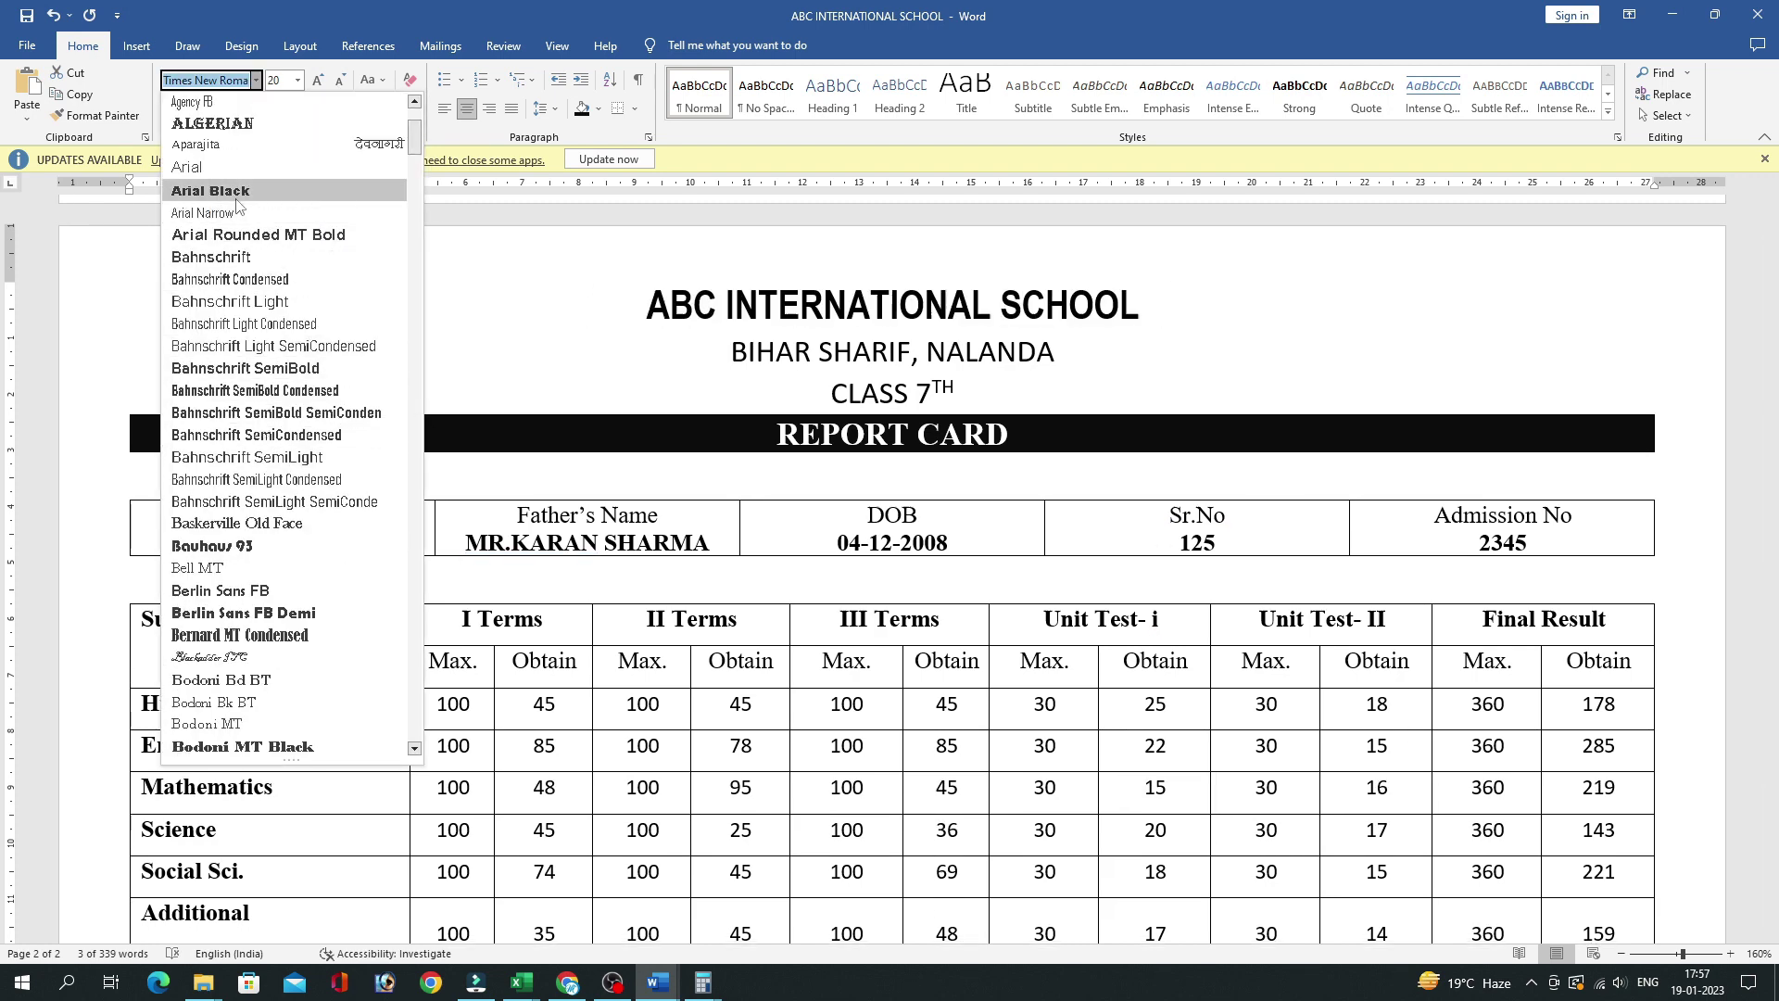
click(252, 123)
Give the marks table 1½ pt borders through Borders and Shading.
click(1235, 439)
scroll(1241, 463, down, 3)
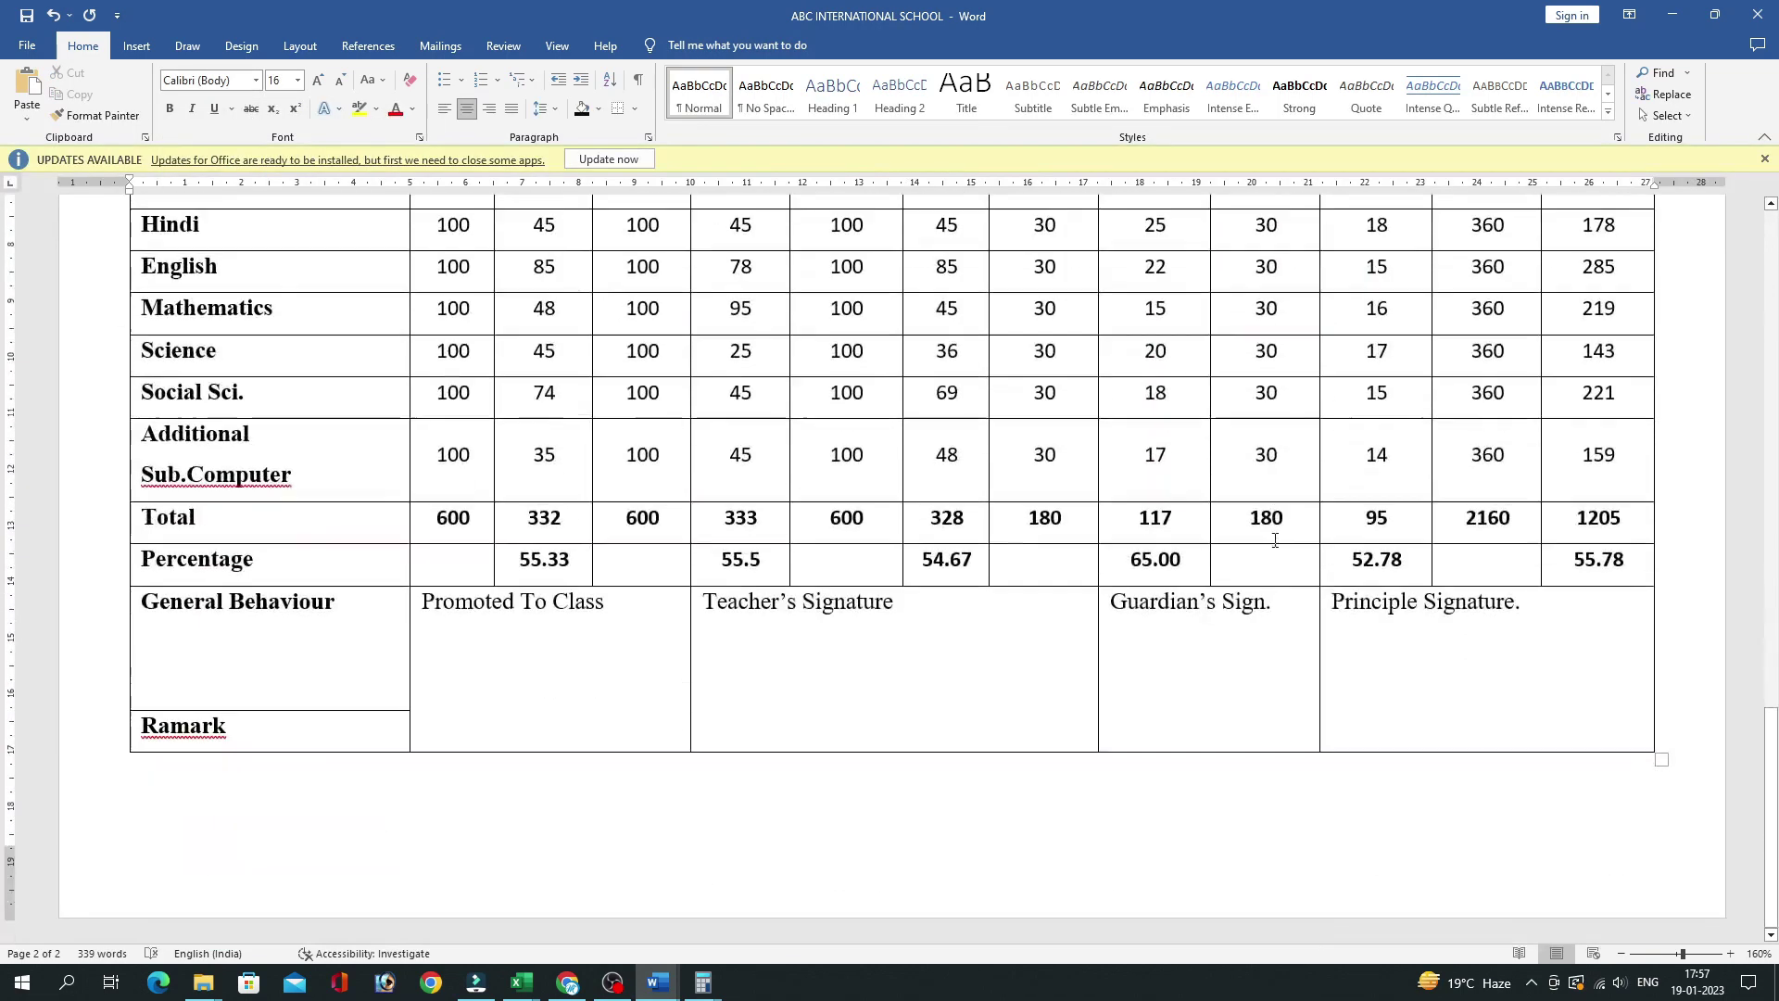
click(958, 881)
scroll(958, 796, up, 3)
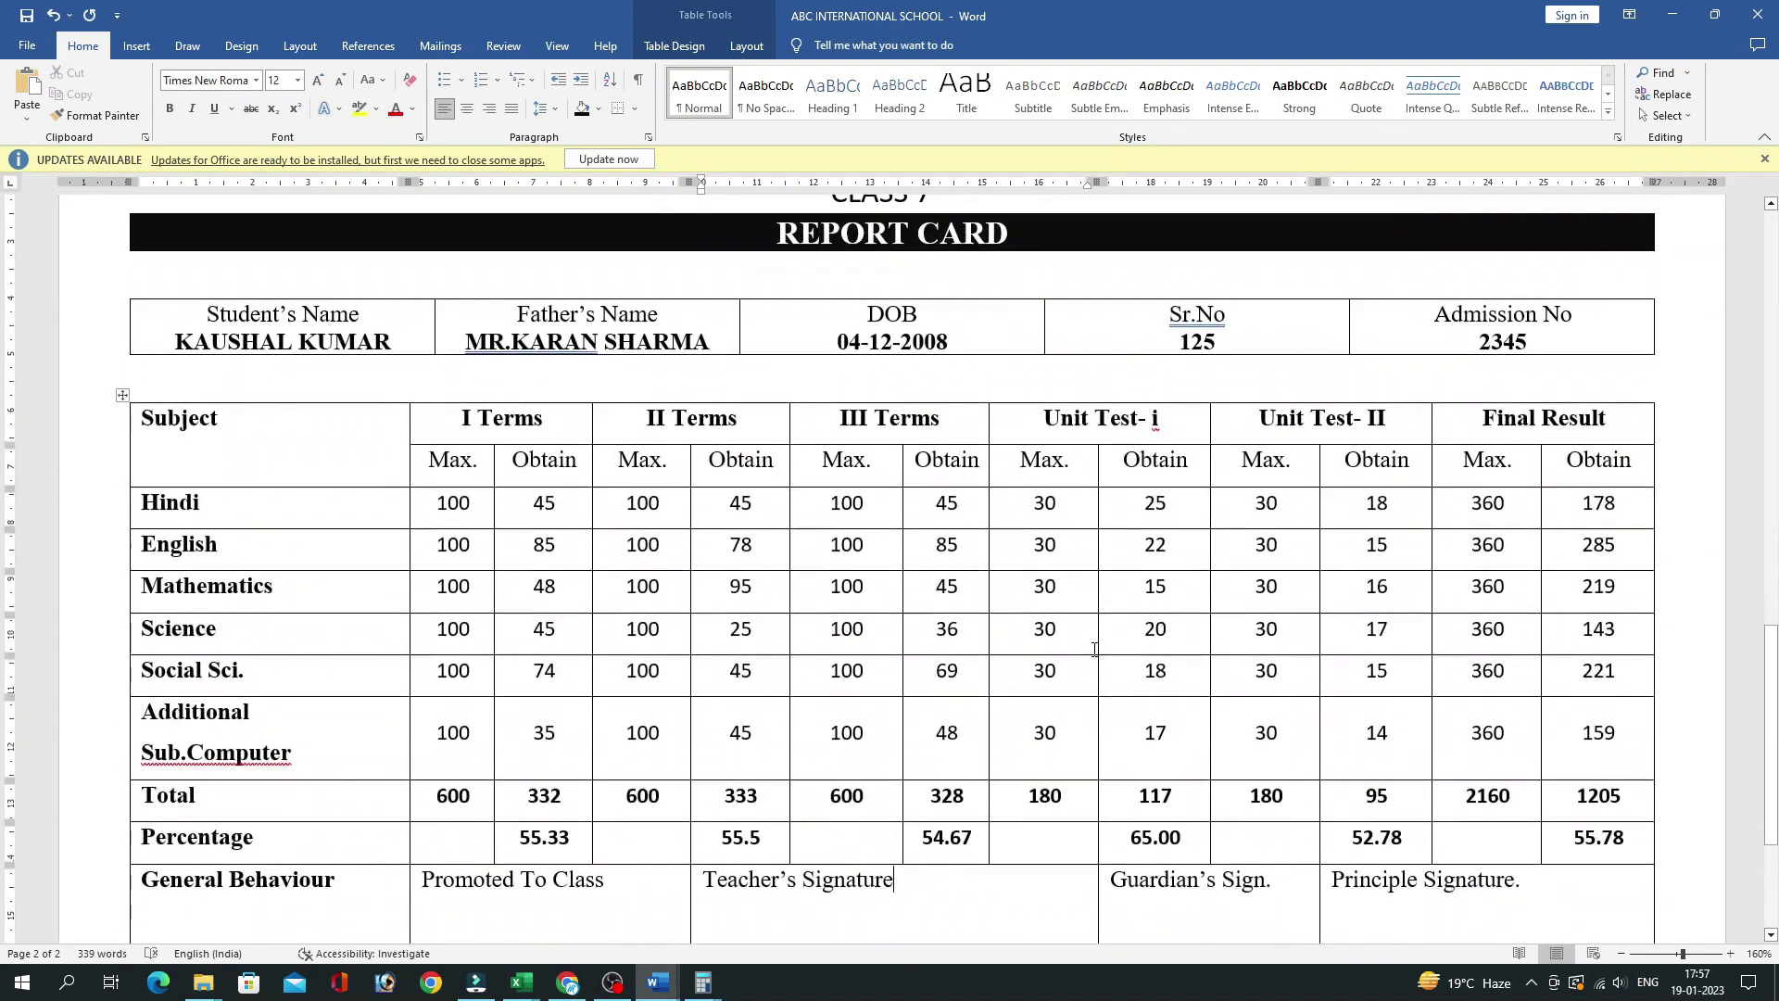
click(123, 395)
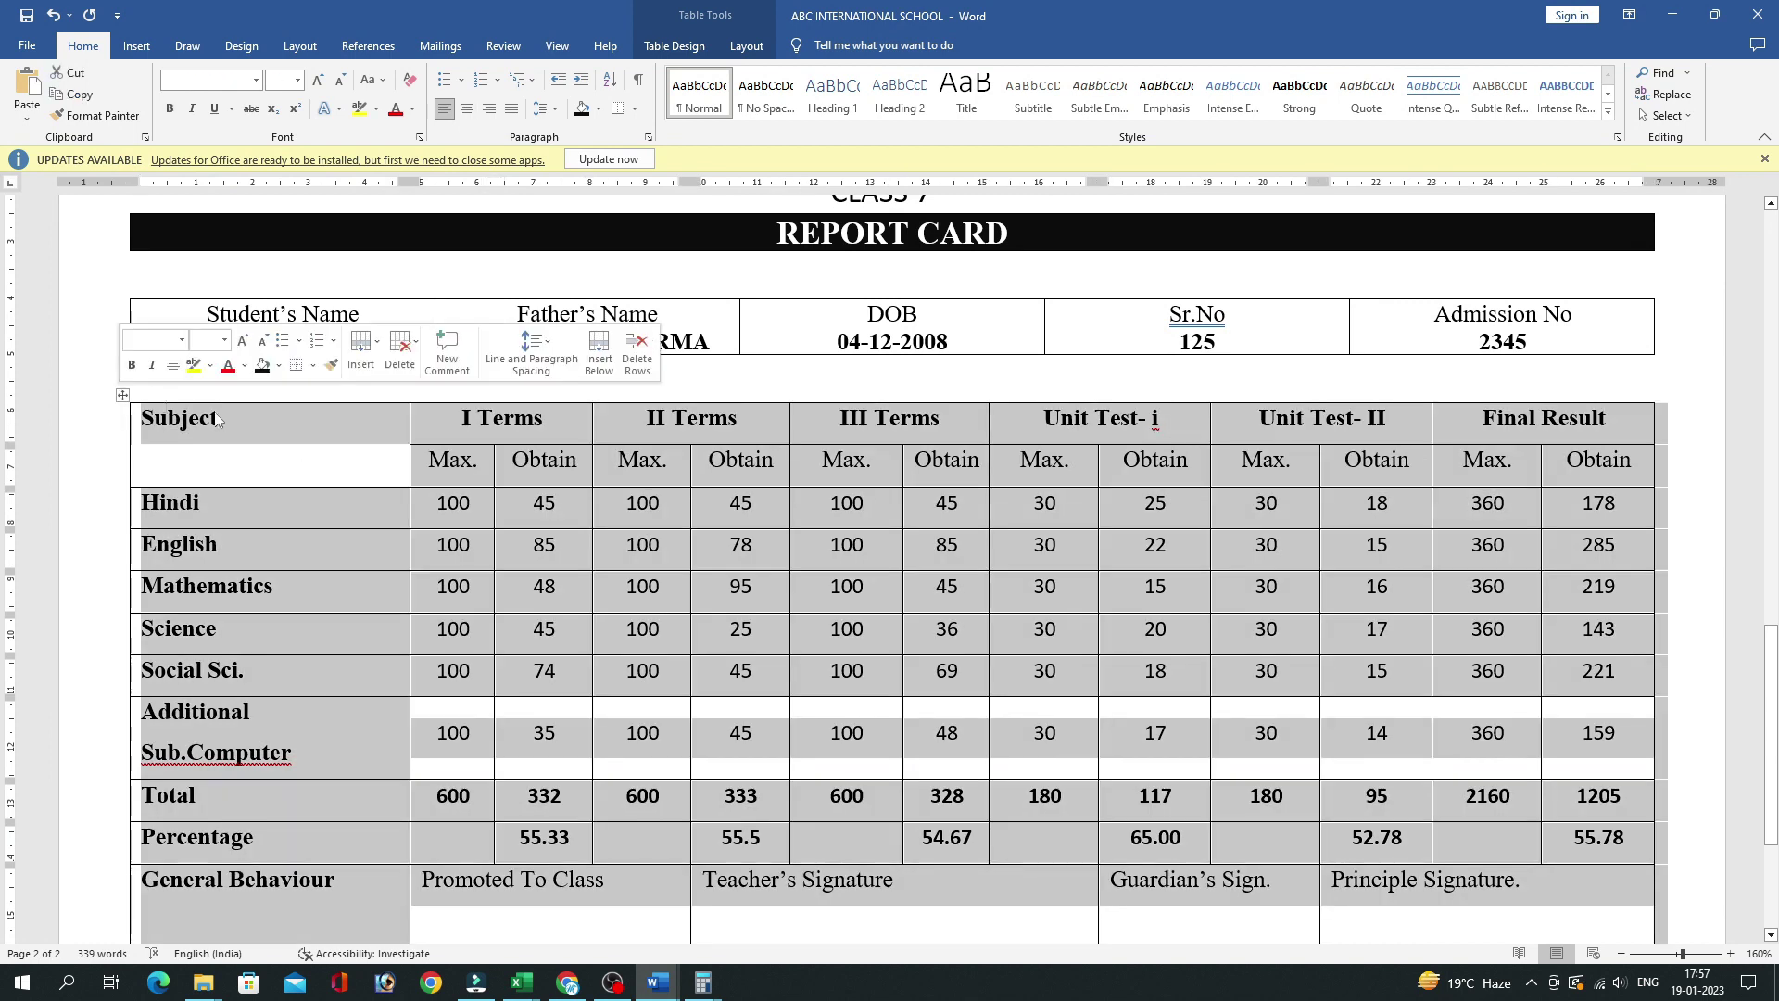
click(635, 108)
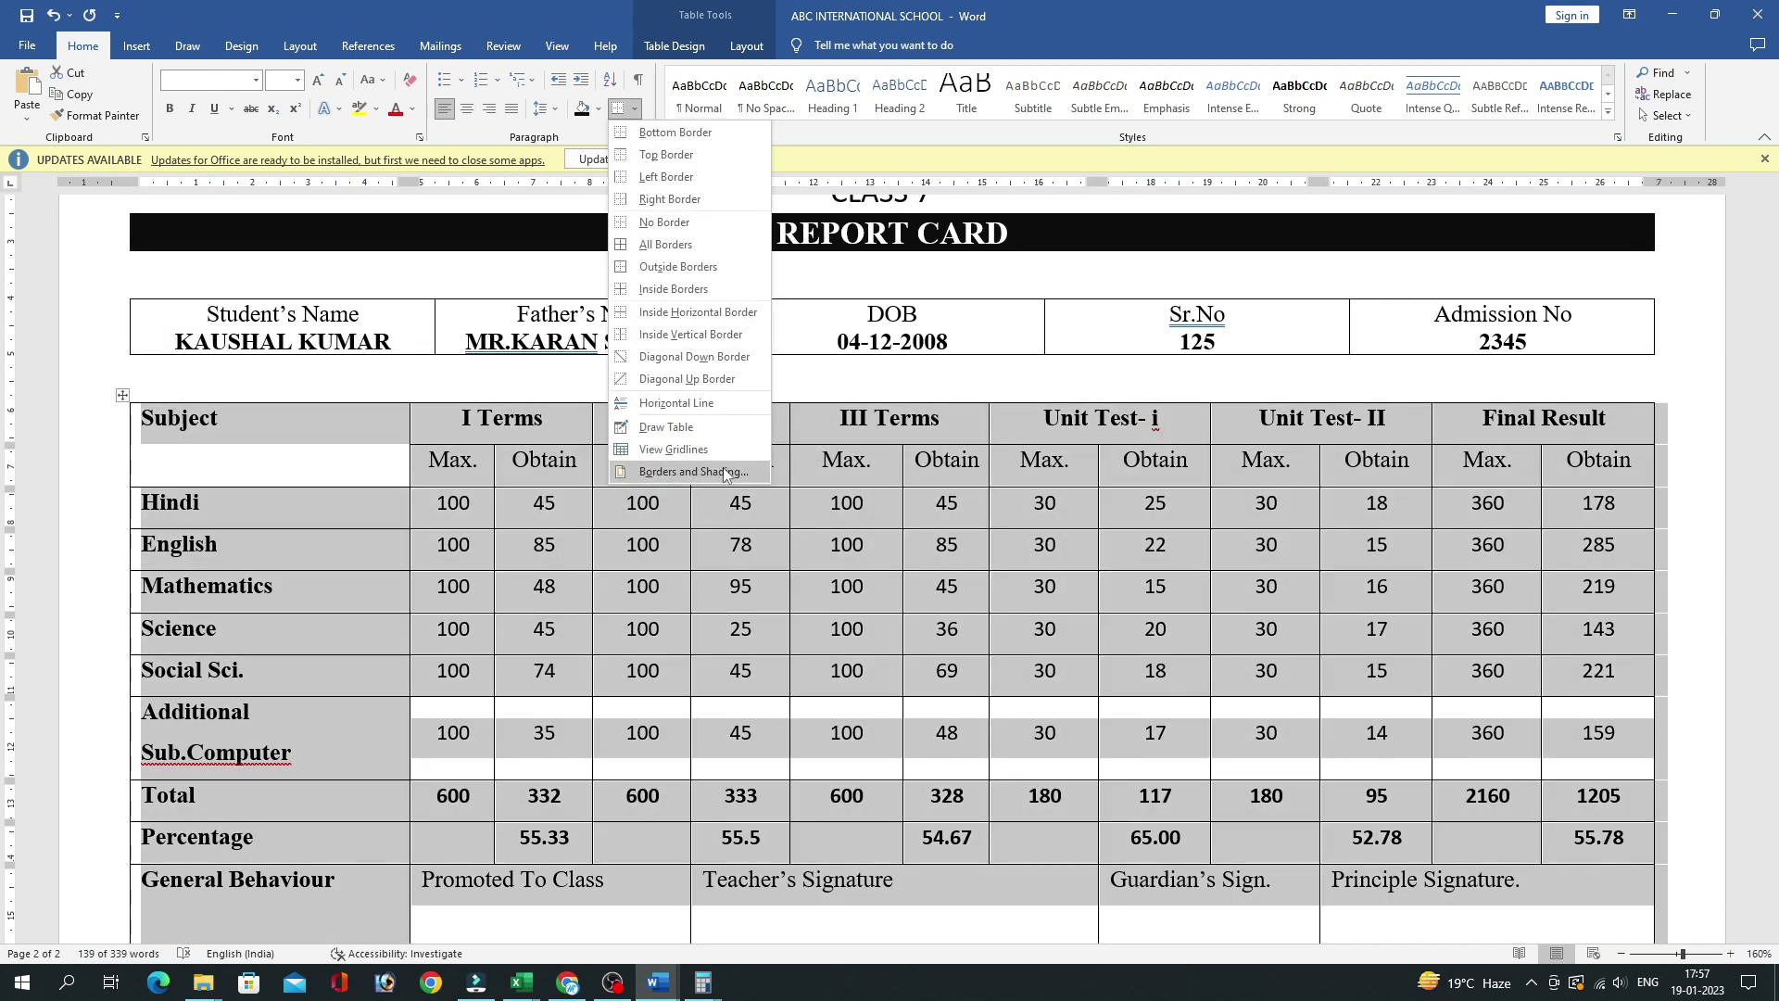
click(694, 463)
click(790, 524)
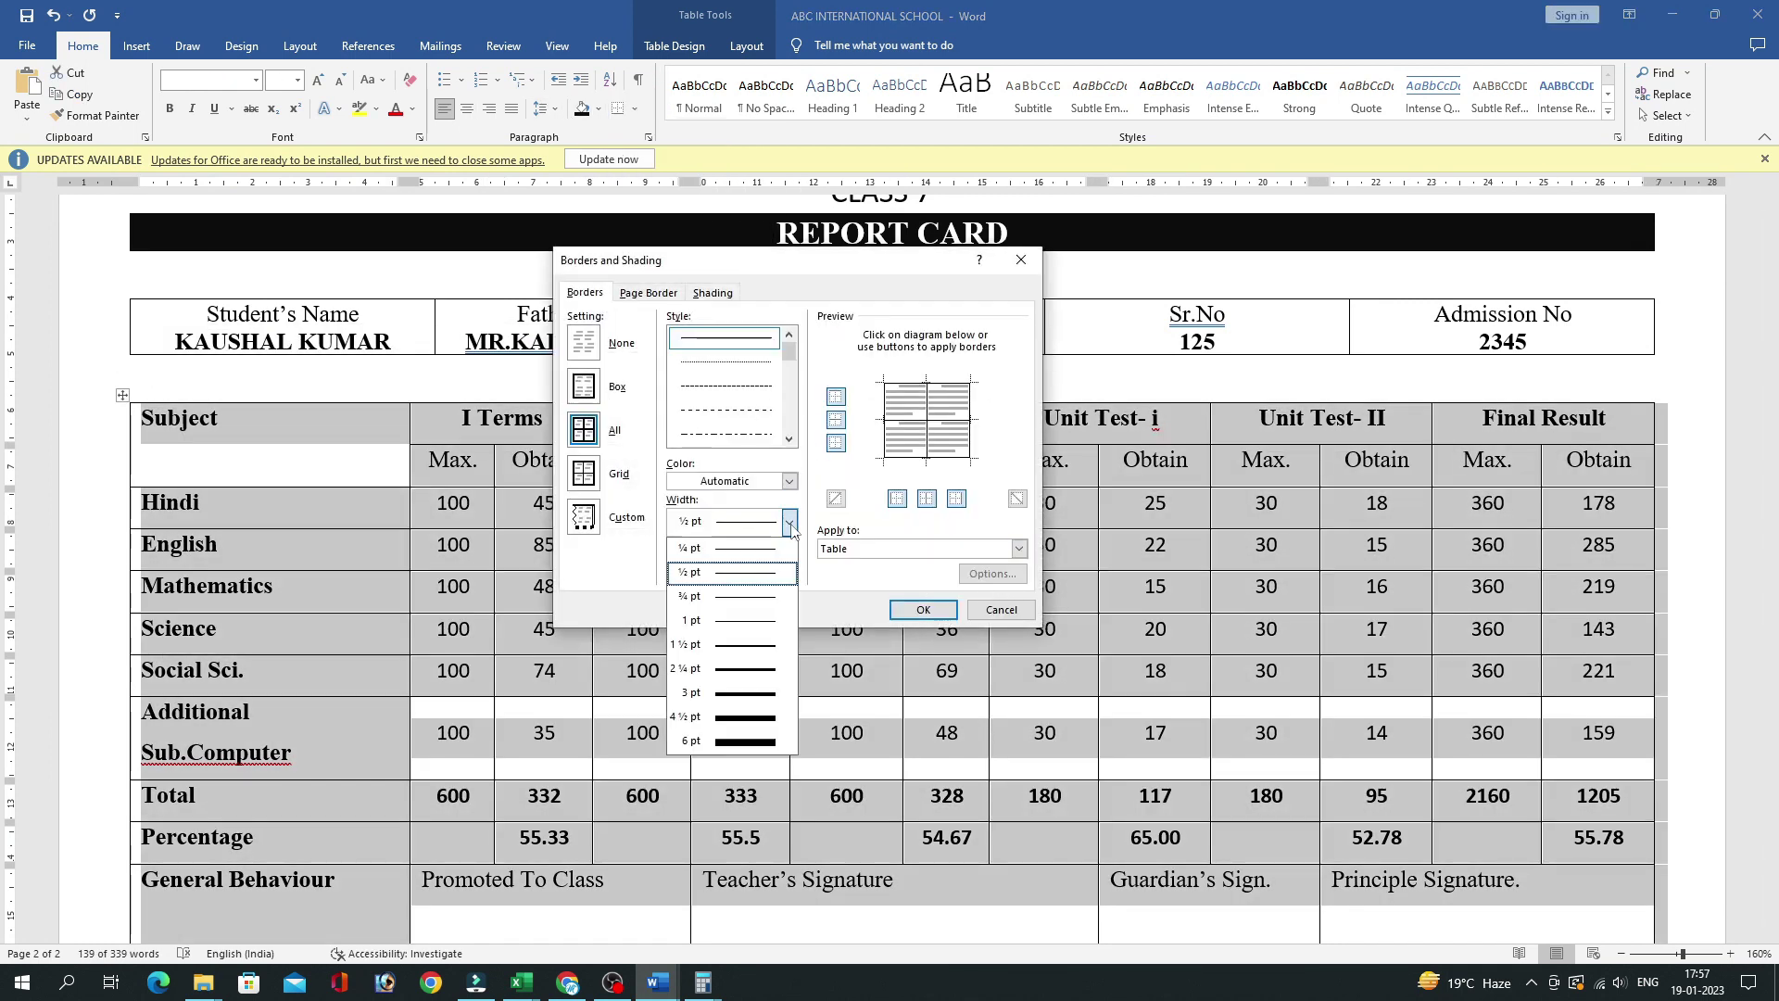
click(749, 646)
click(910, 610)
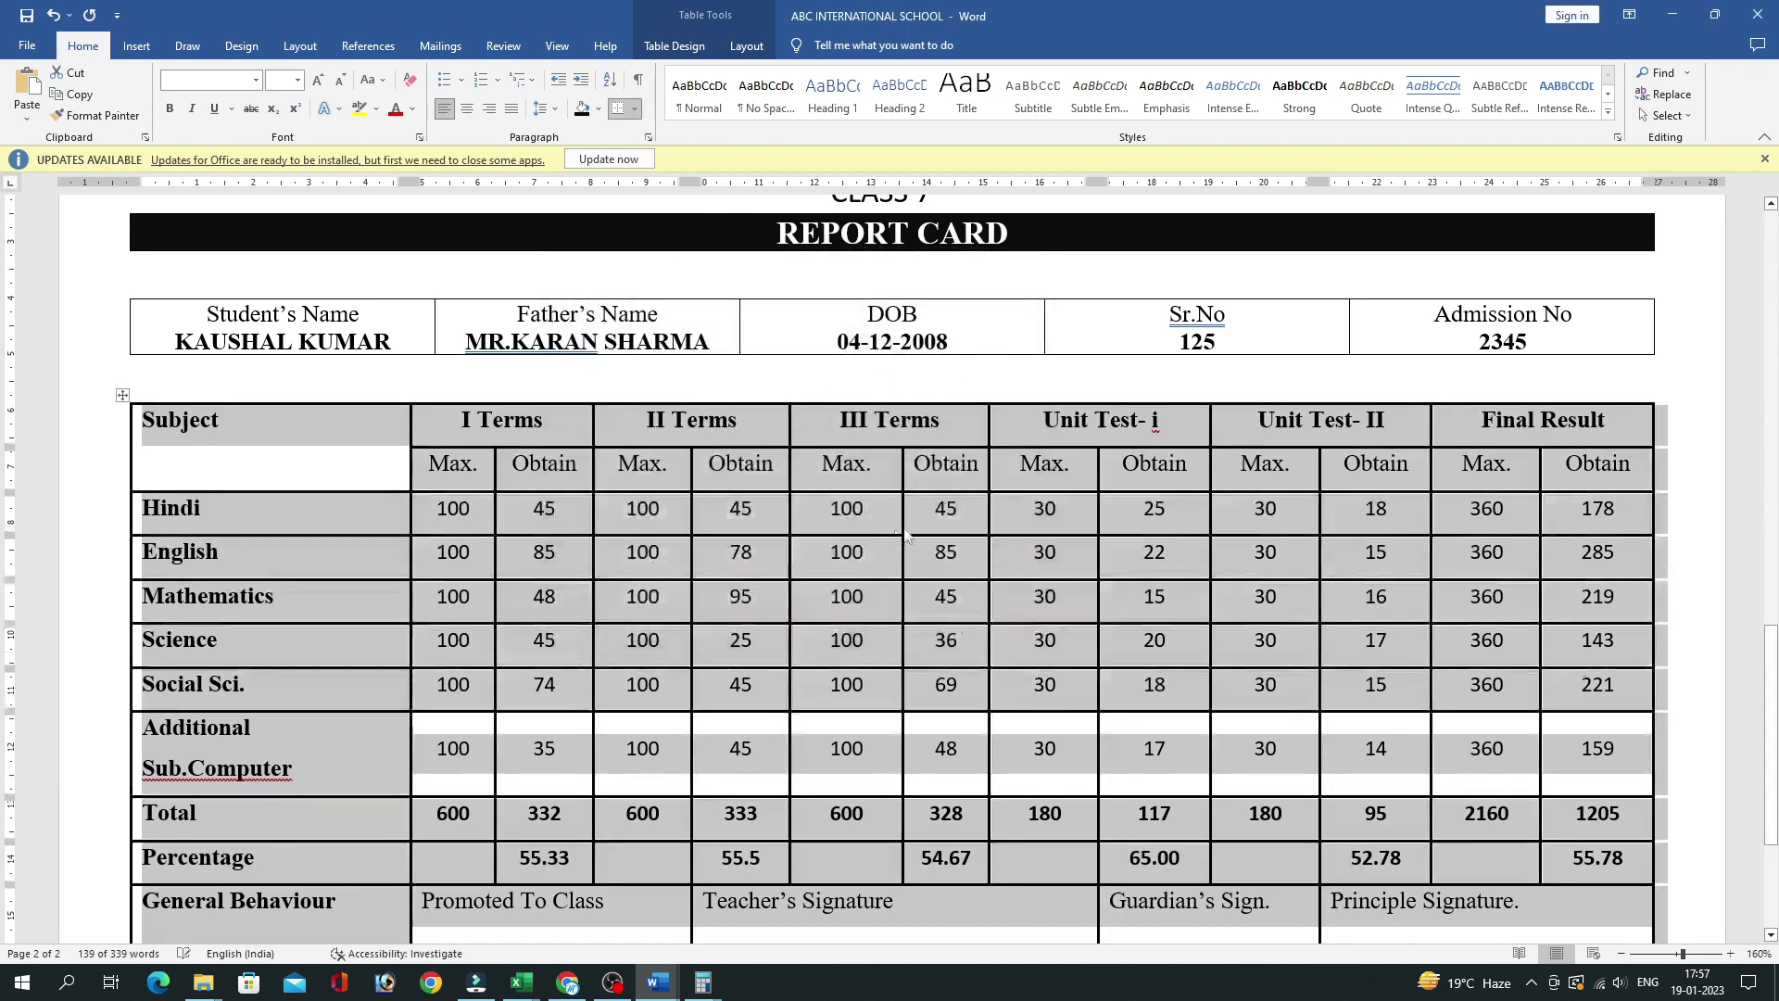
scroll(1125, 546, down, 3)
scroll(668, 408, up, 3)
scroll(668, 408, up, 2)
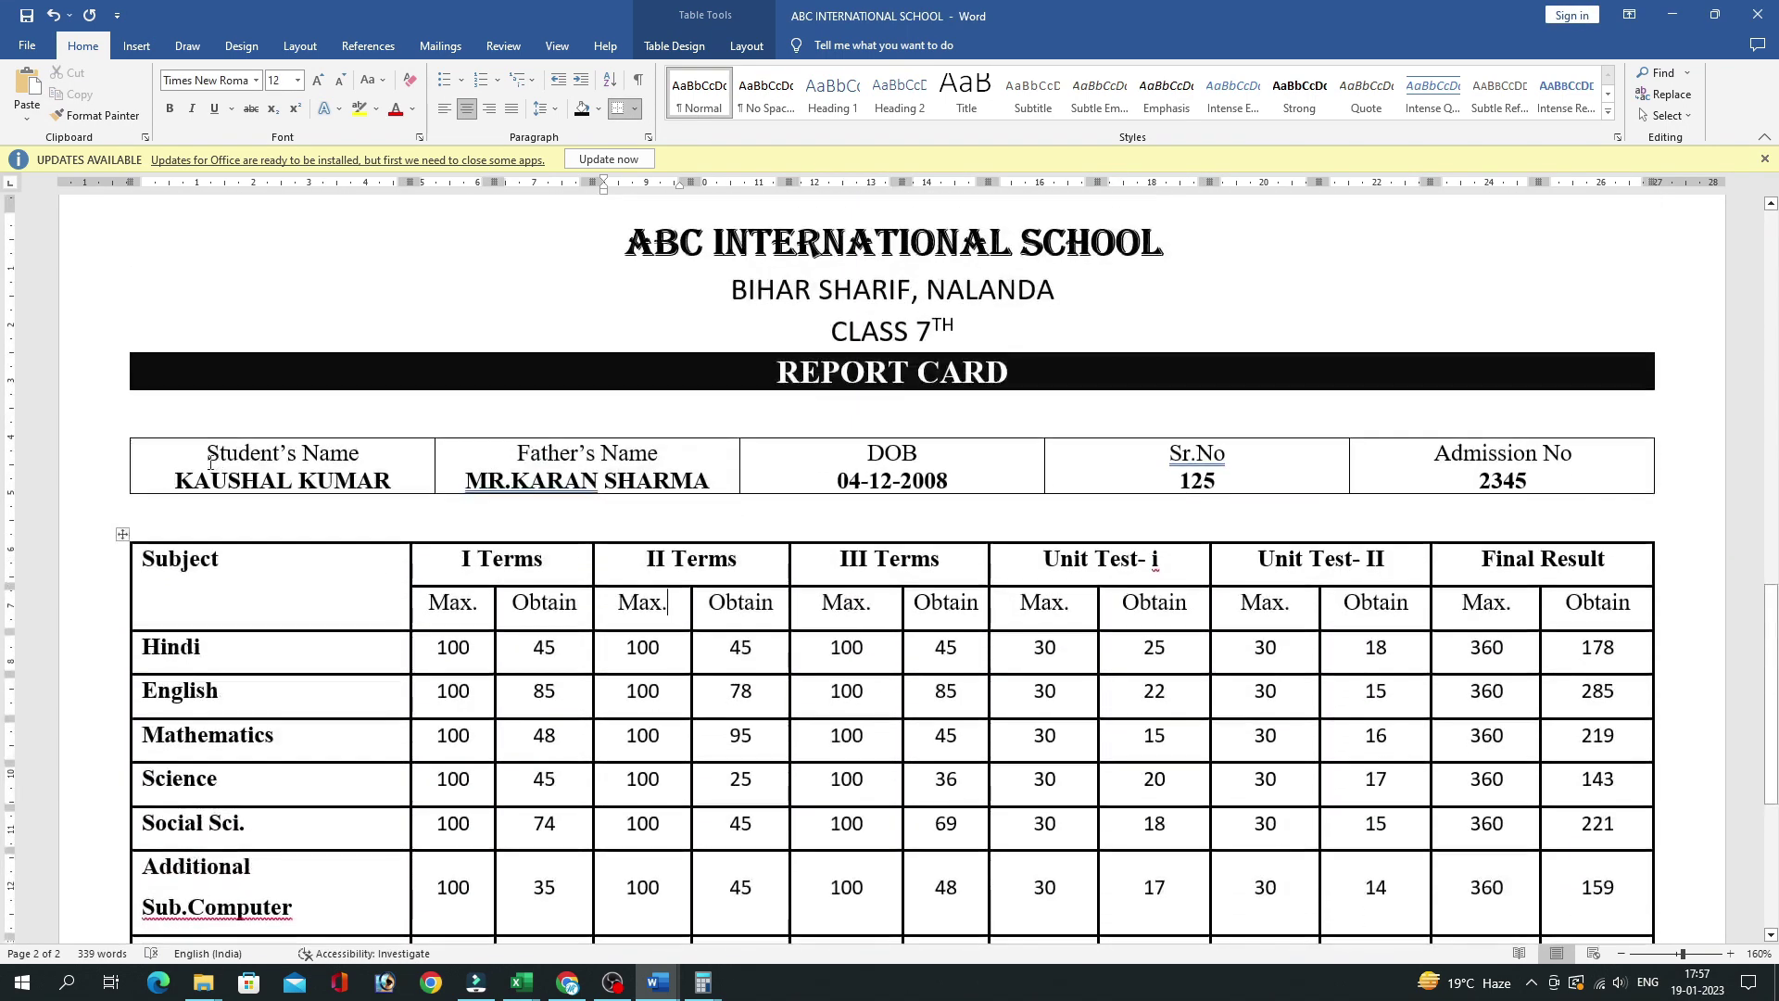
Give the student details table the same thicker borders via Table Properties.
click(146, 407)
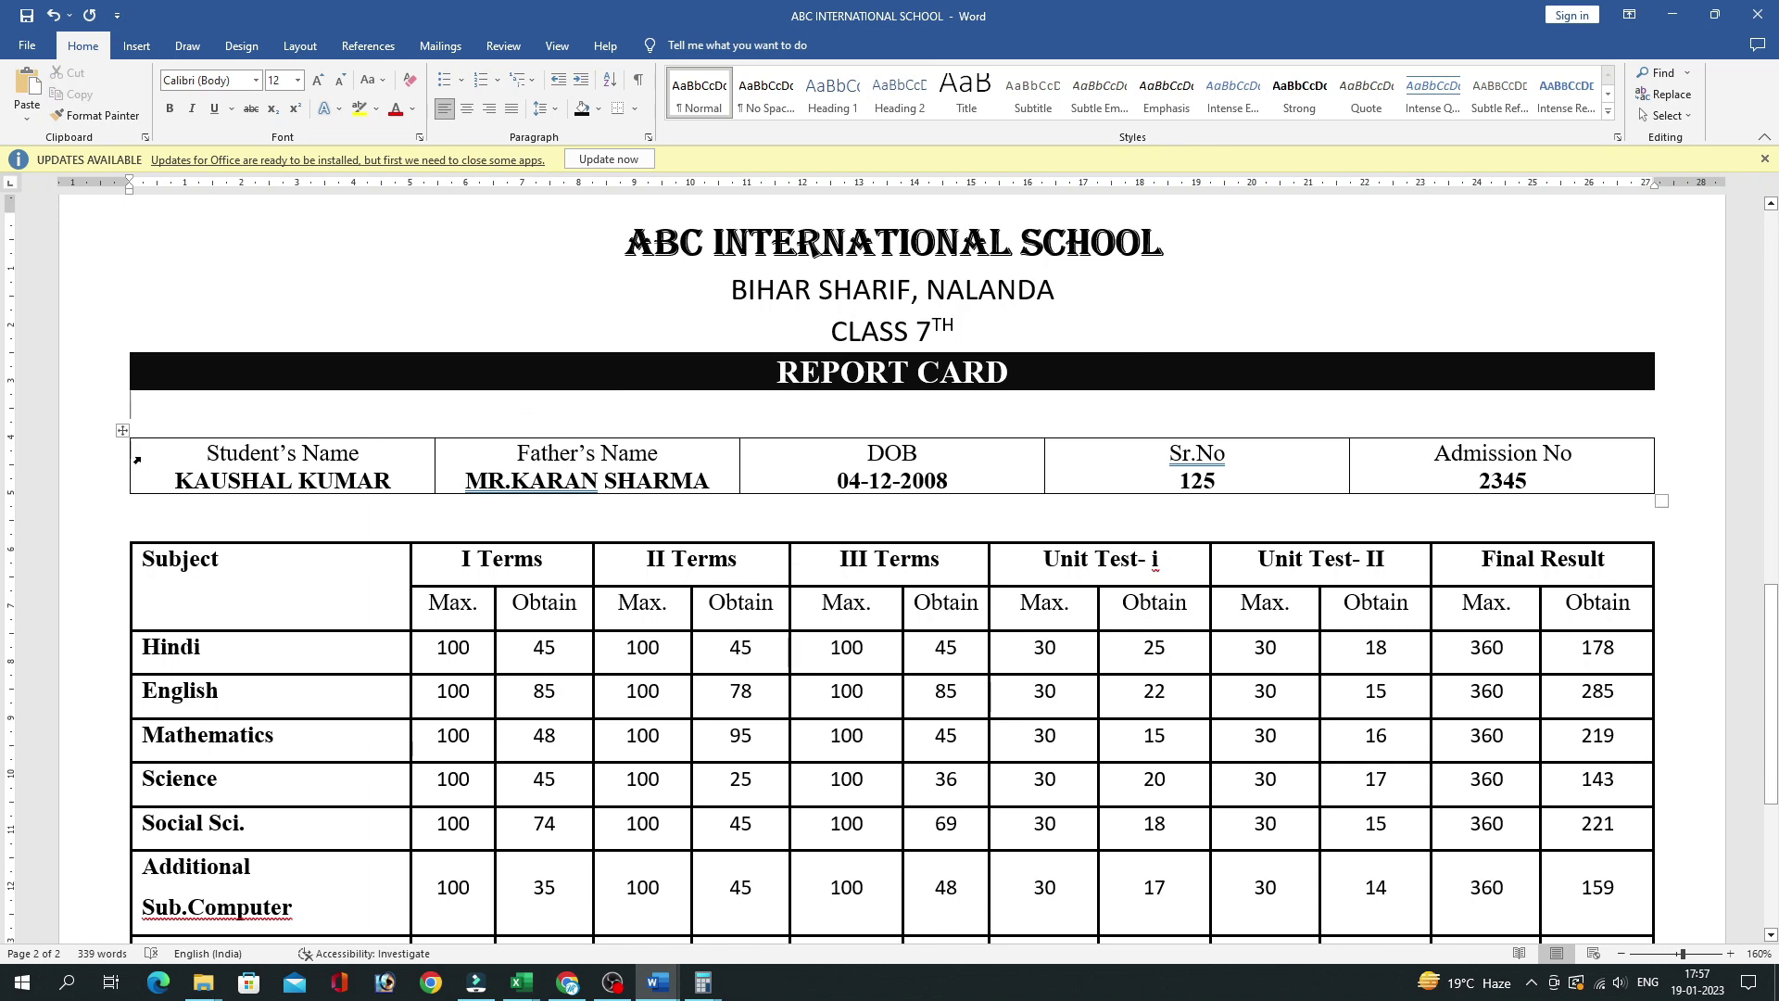
right_click(118, 438)
click(219, 752)
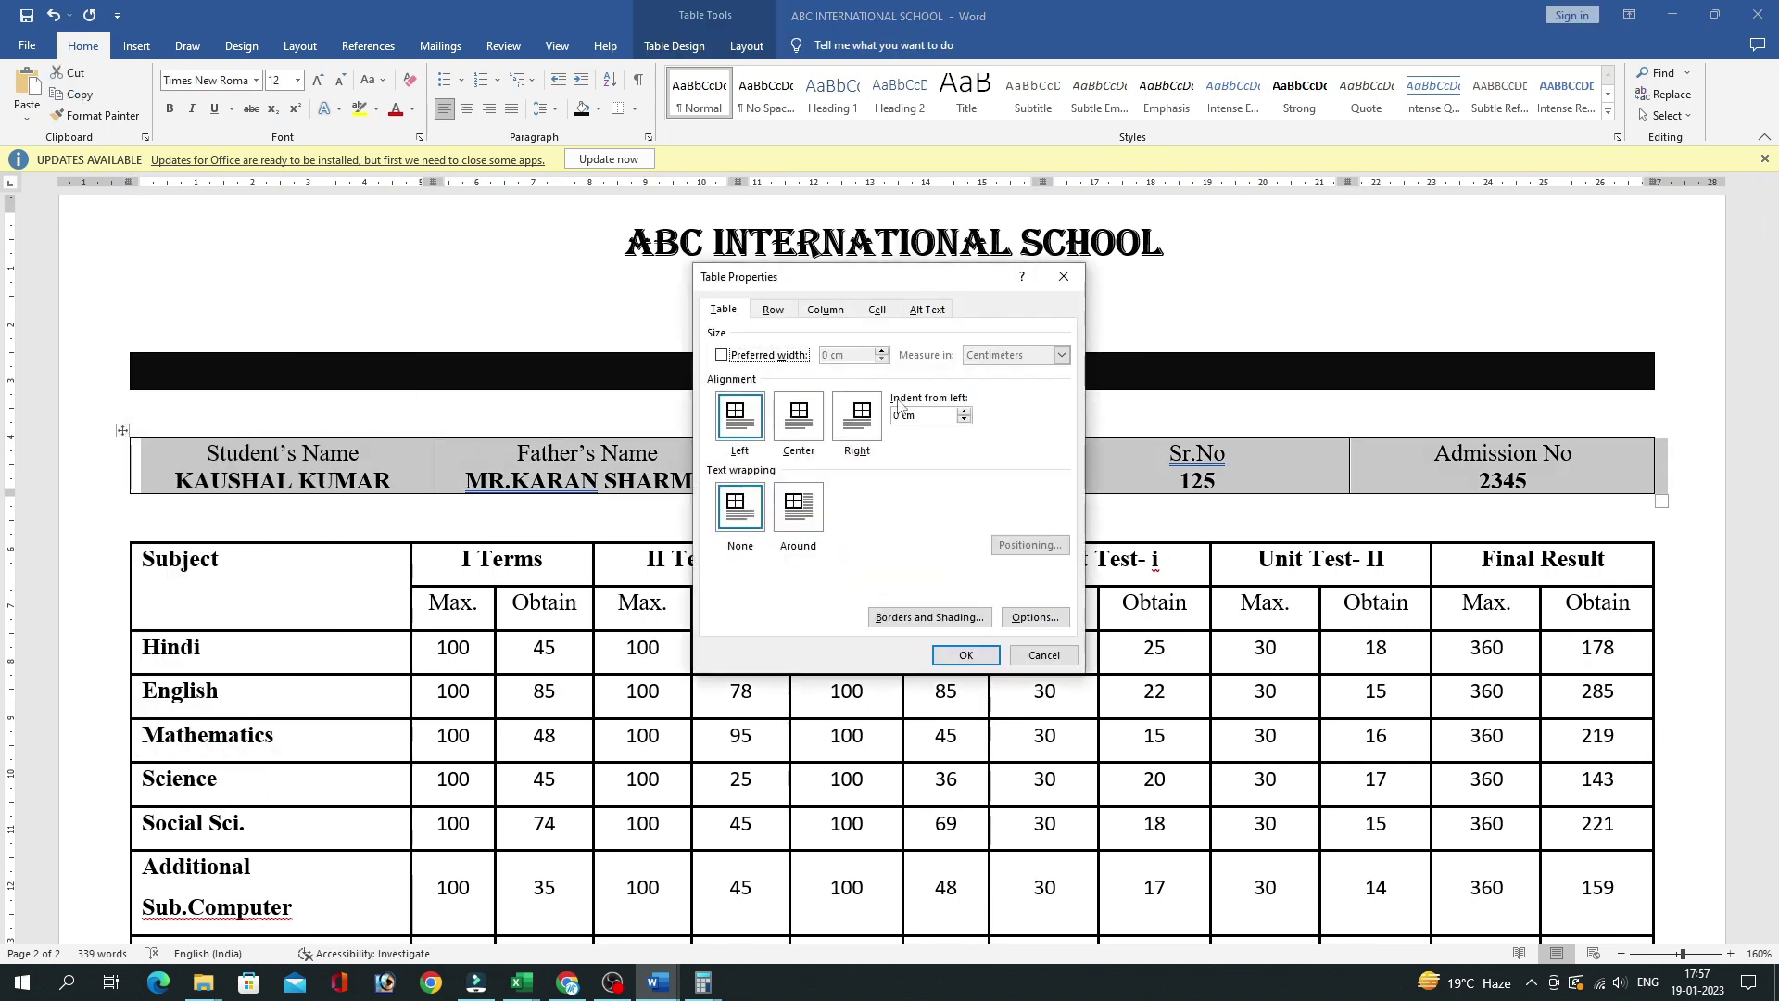
click(732, 500)
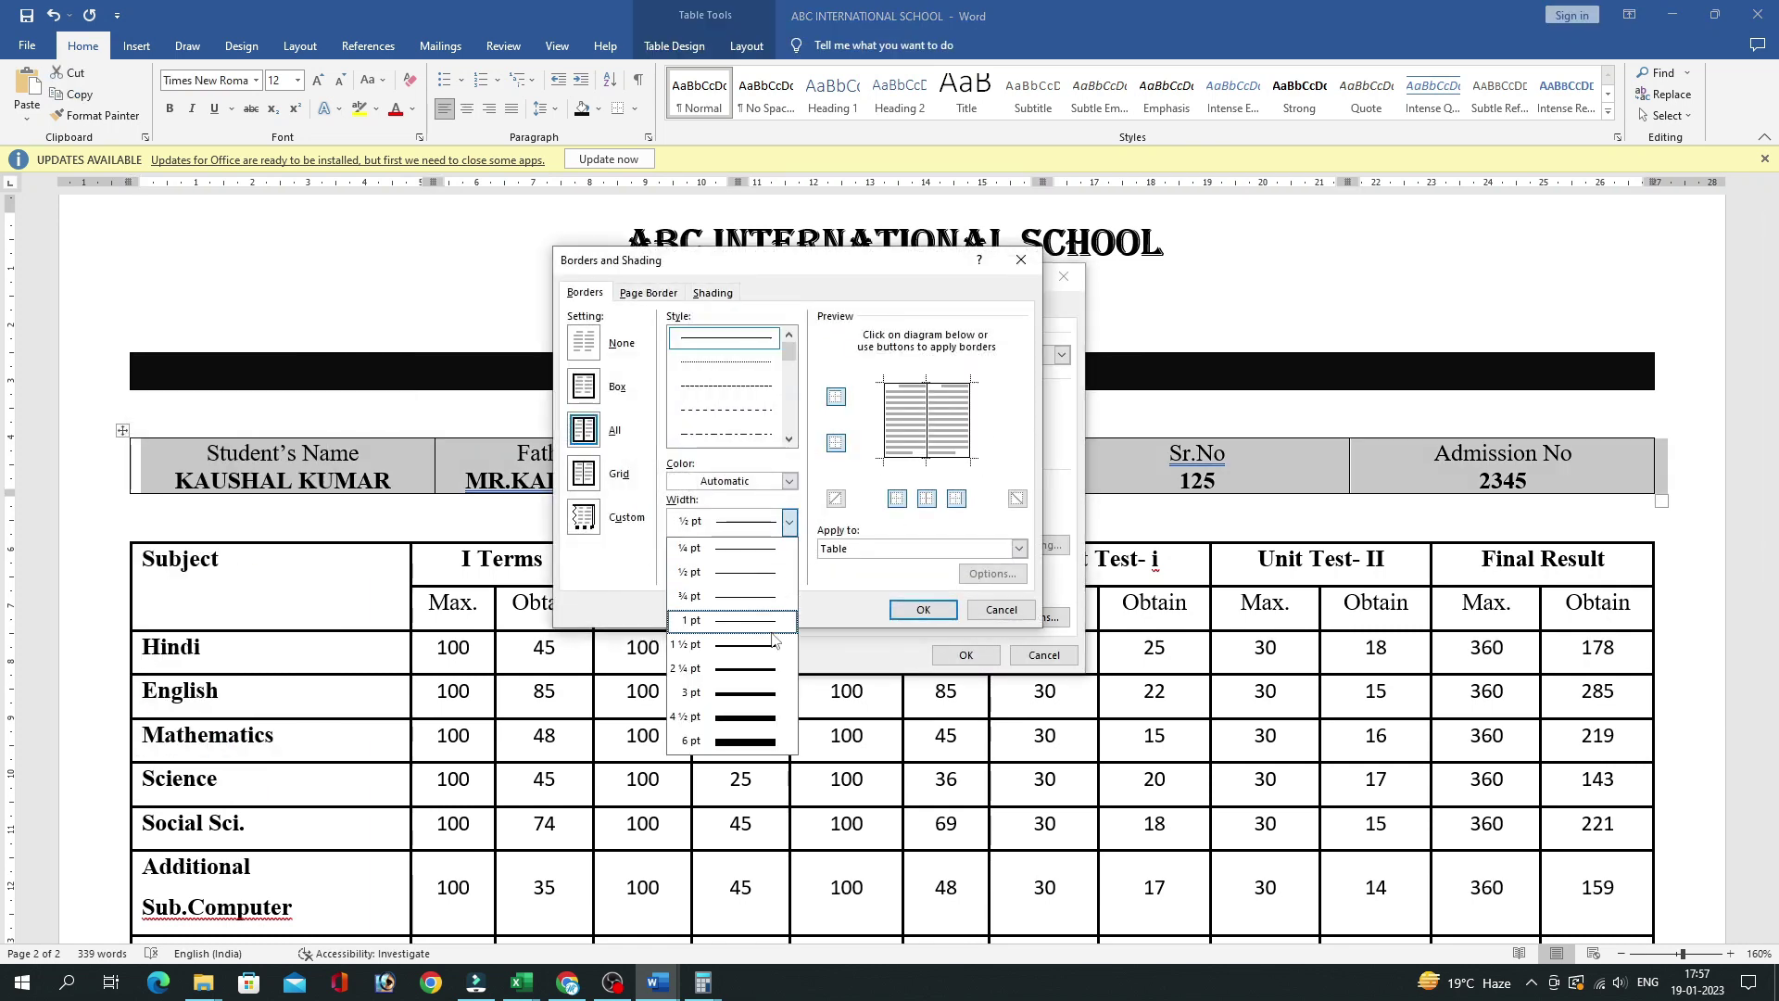
click(732, 639)
click(921, 603)
click(965, 655)
scroll(1221, 528, down, 4)
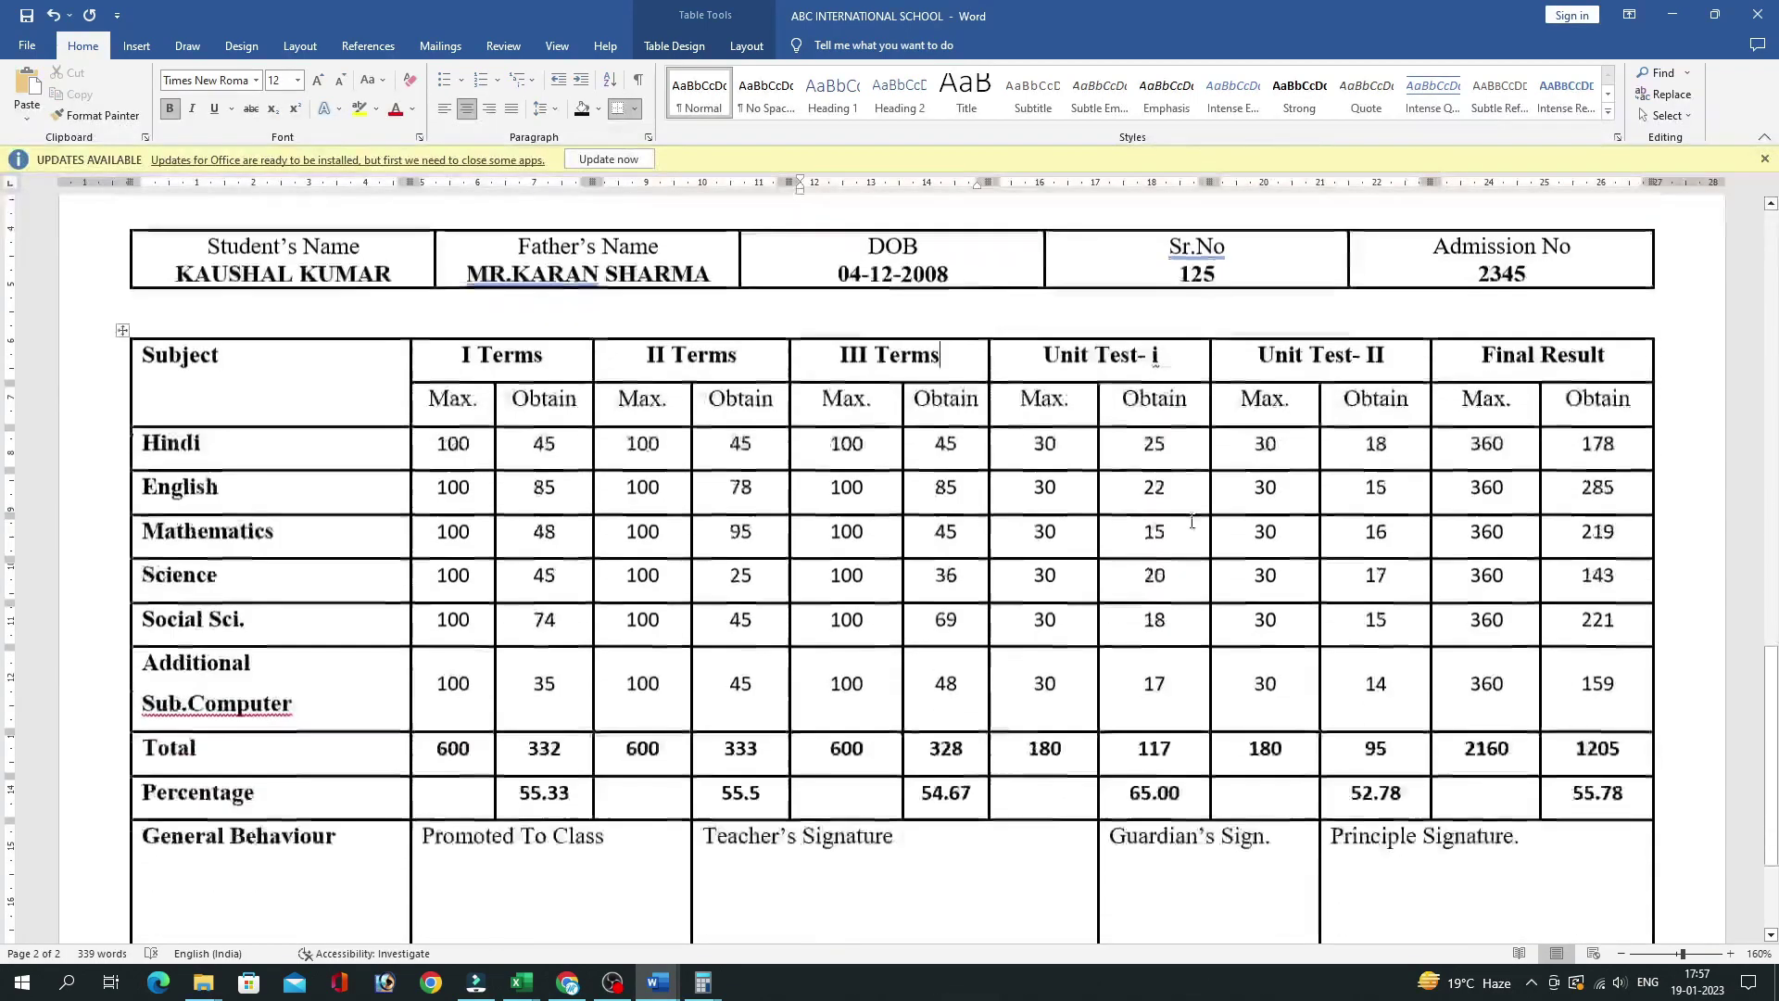
ctrl+scroll(1222, 528, down, 4)
scroll(1221, 529, up, 1)
ctrl+scroll(1222, 528, up, 4)
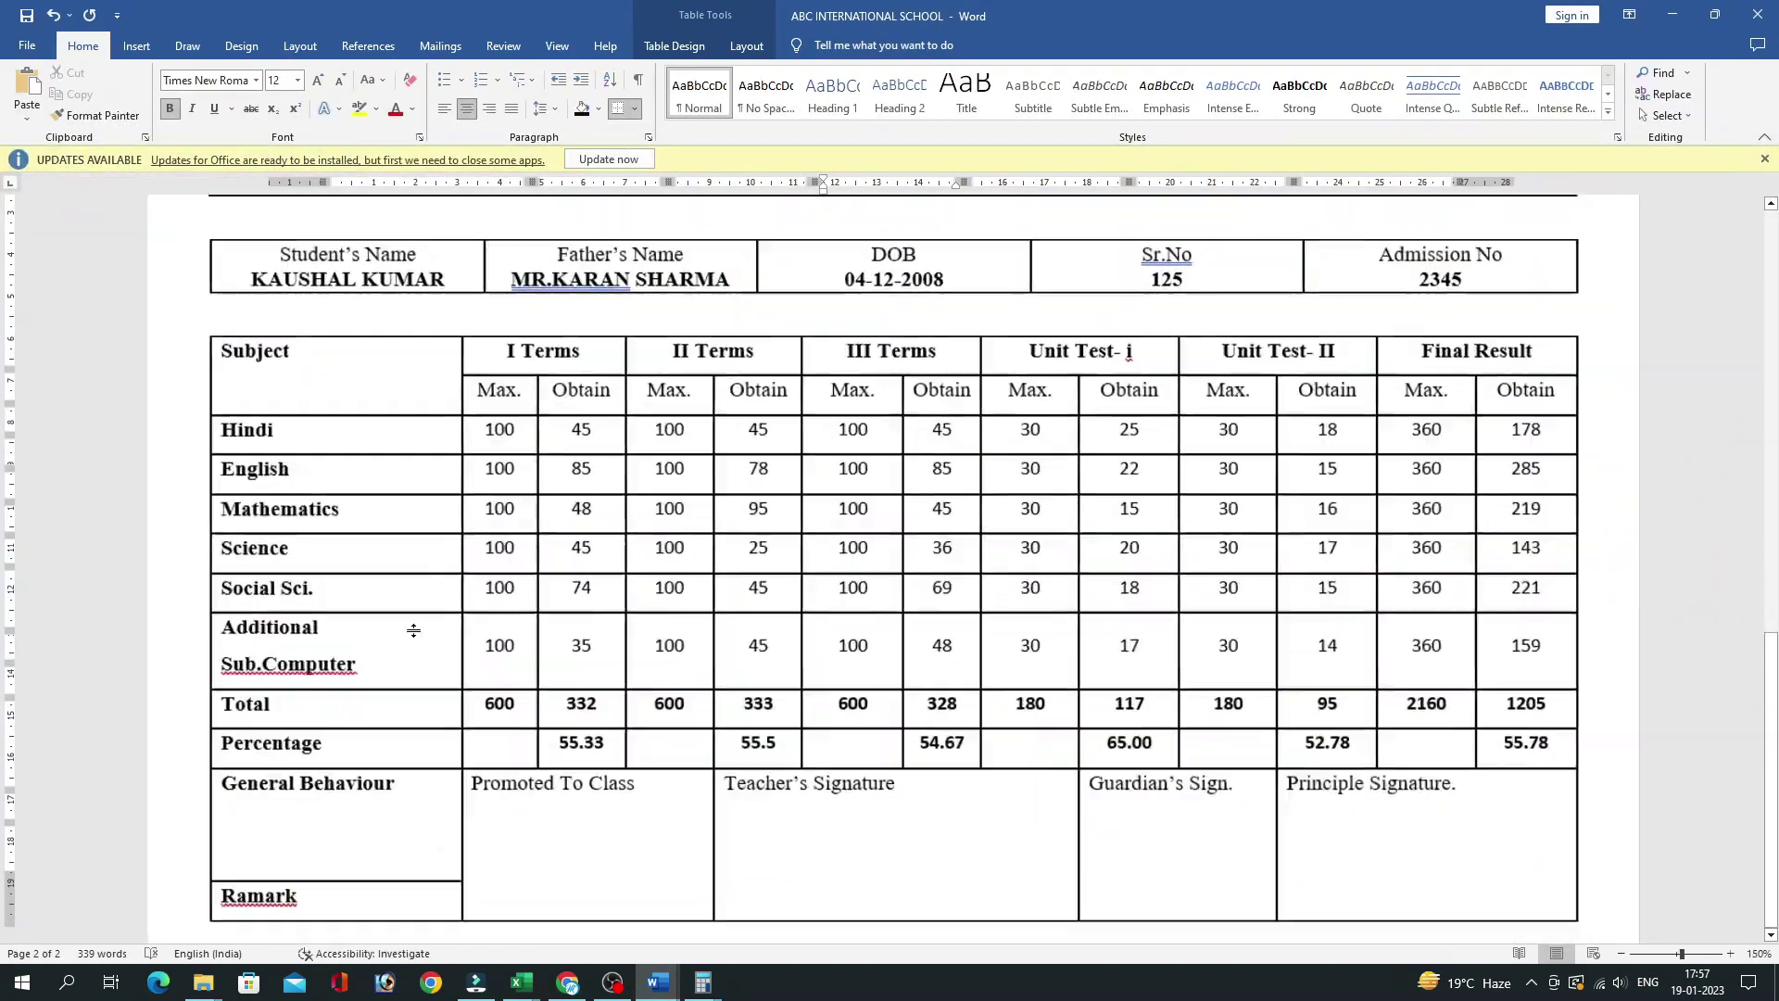
Widen the Subject column so Additional Sub.Computer fits on one line.
right_click(182, 720)
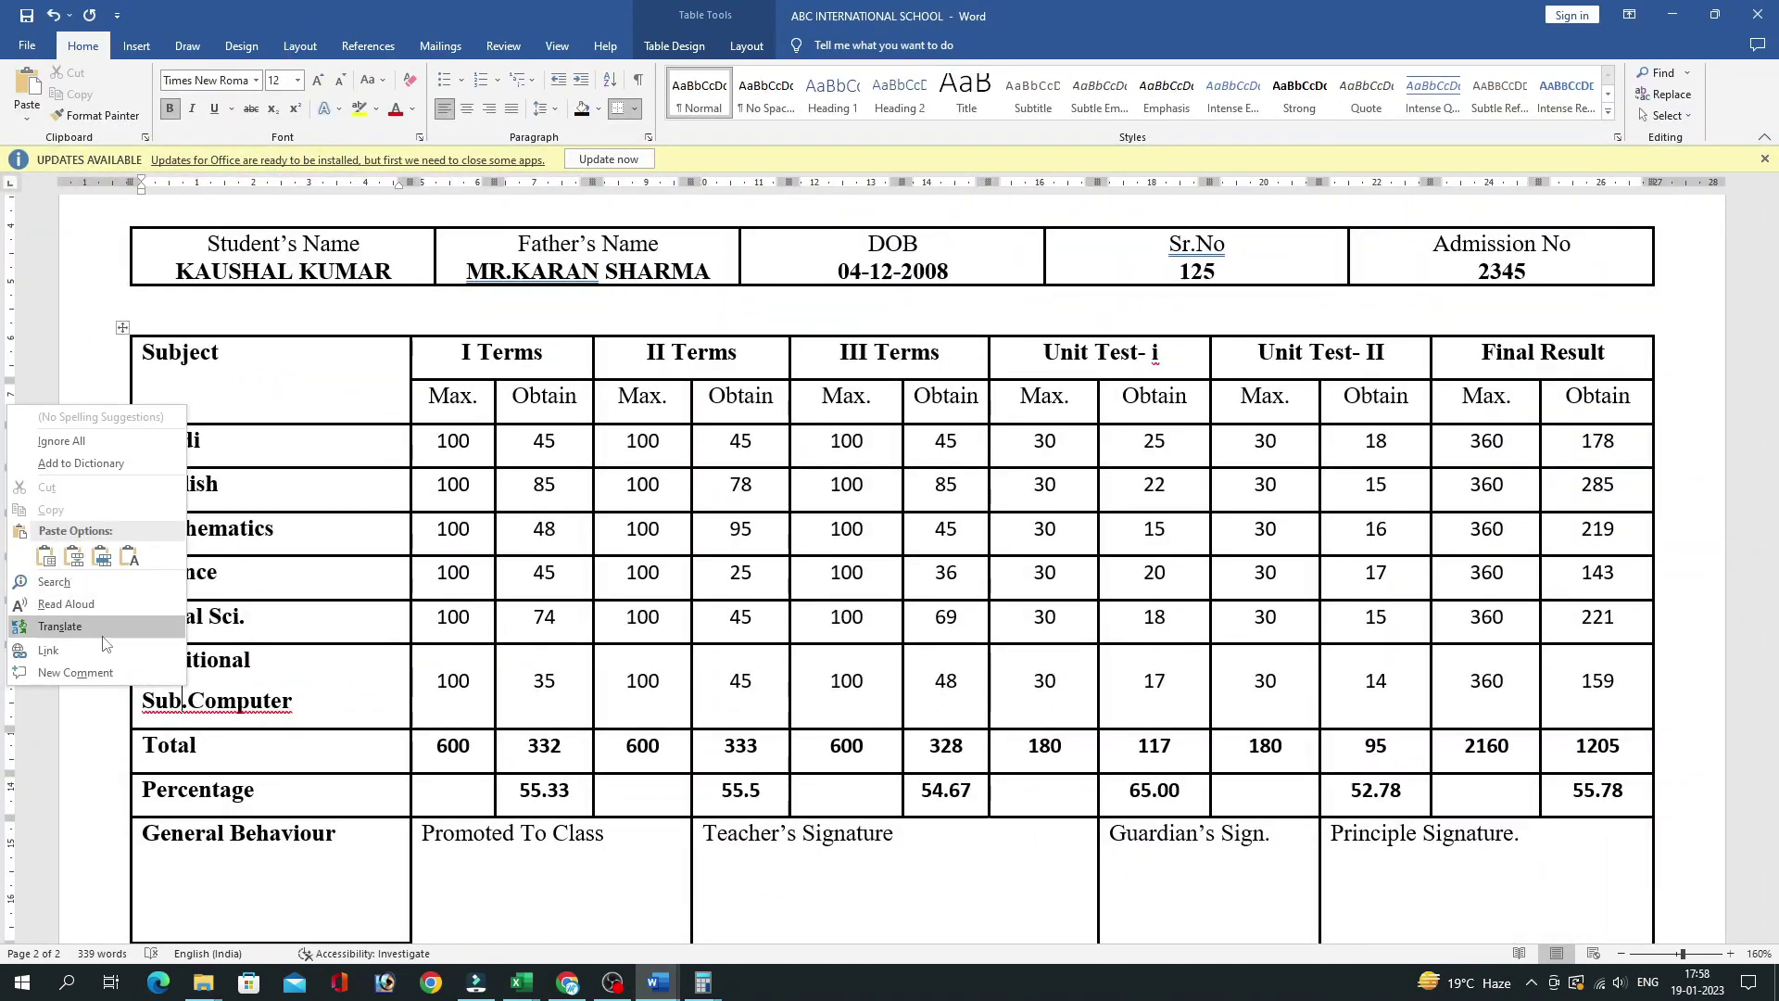
click(407, 684)
drag(409, 680, 424, 679)
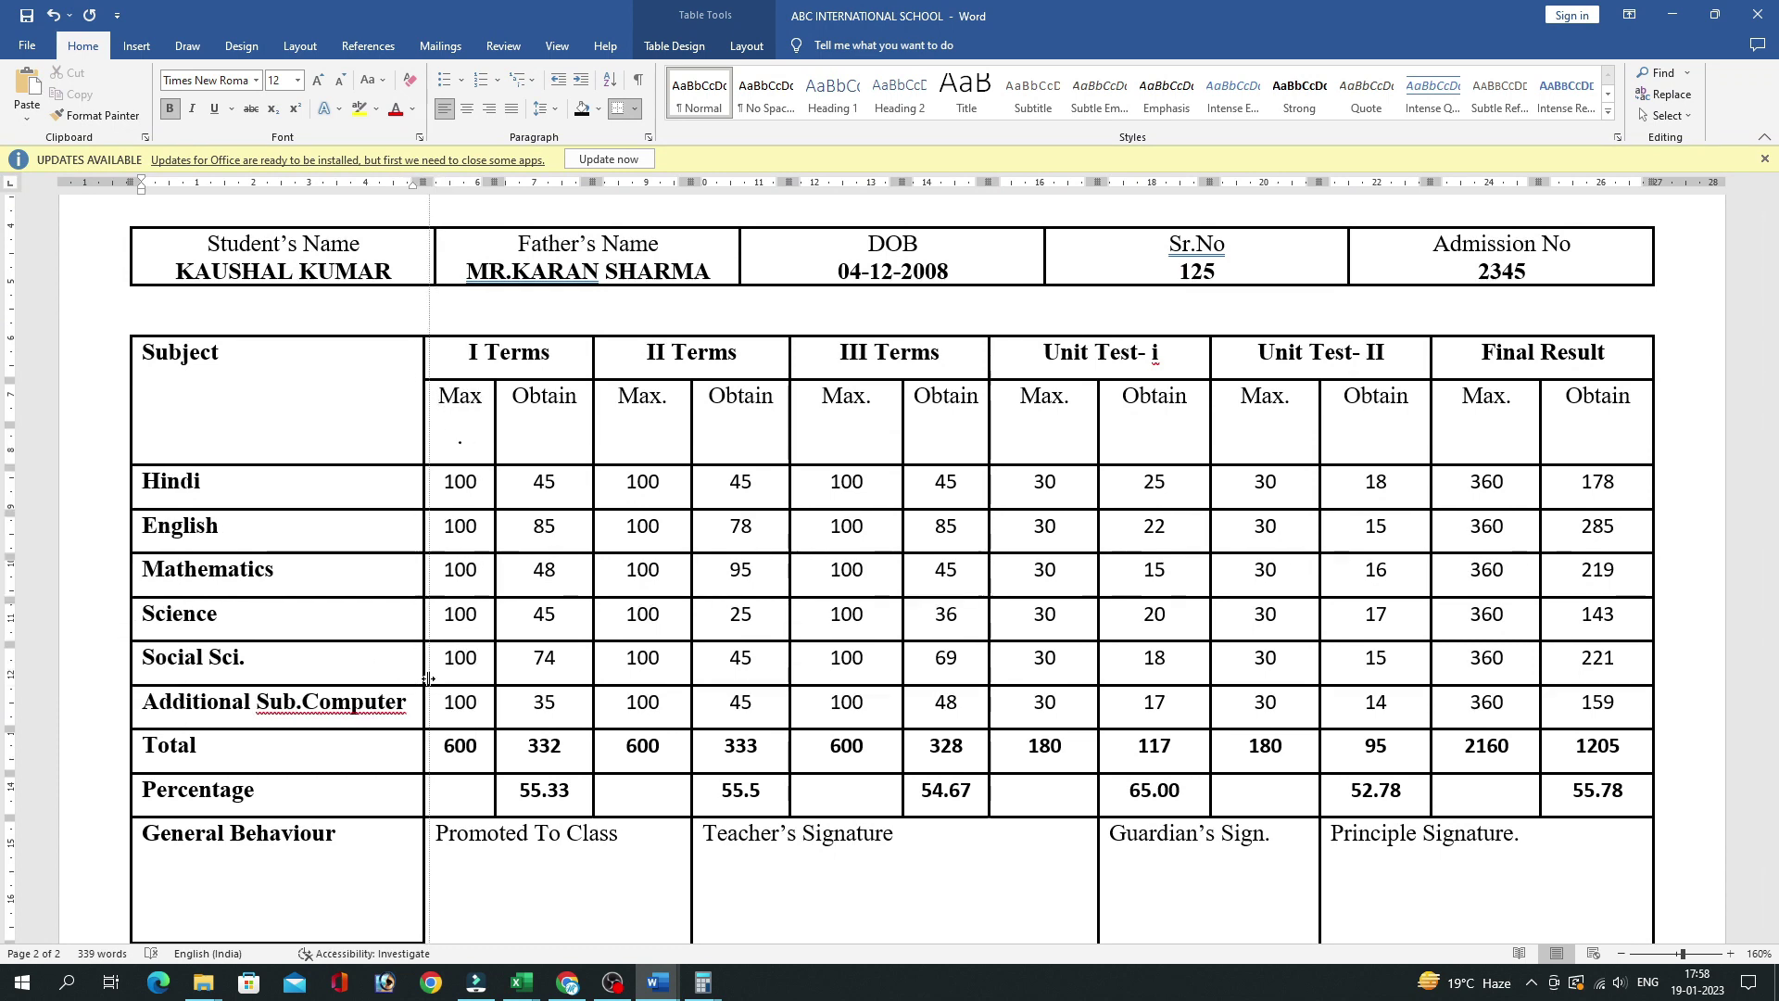
scroll(650, 744, down, 3)
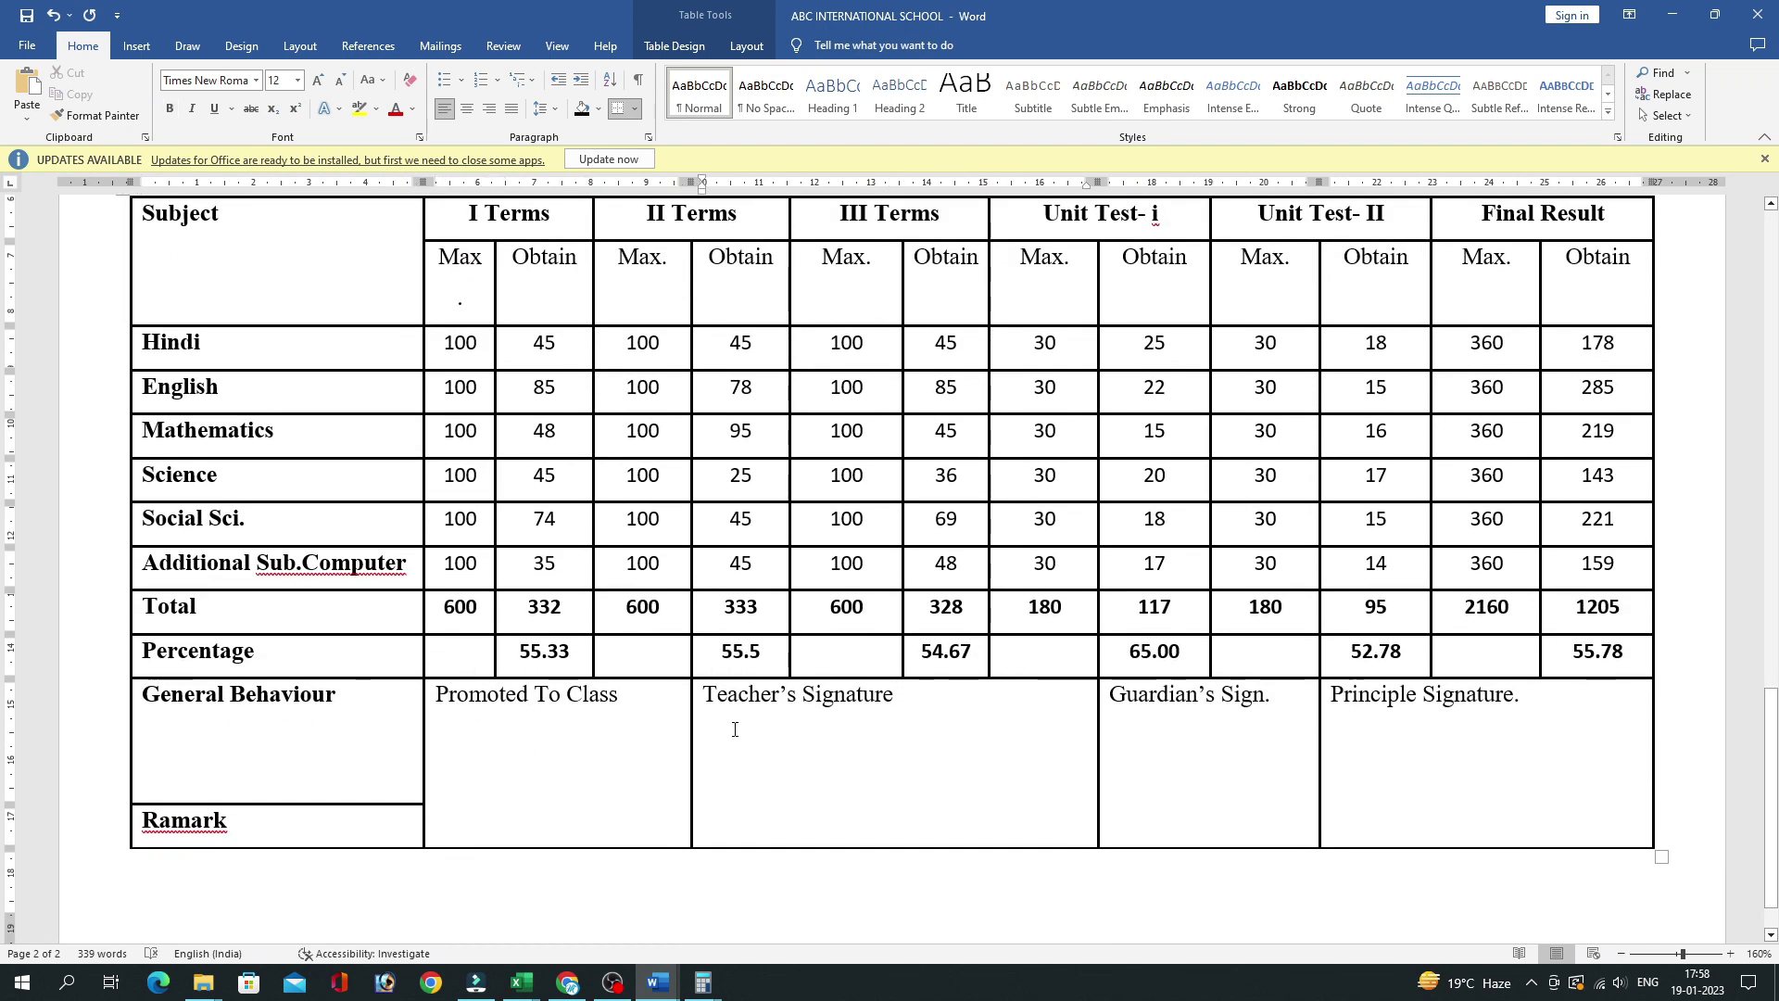
scroll(463, 760, up, 9)
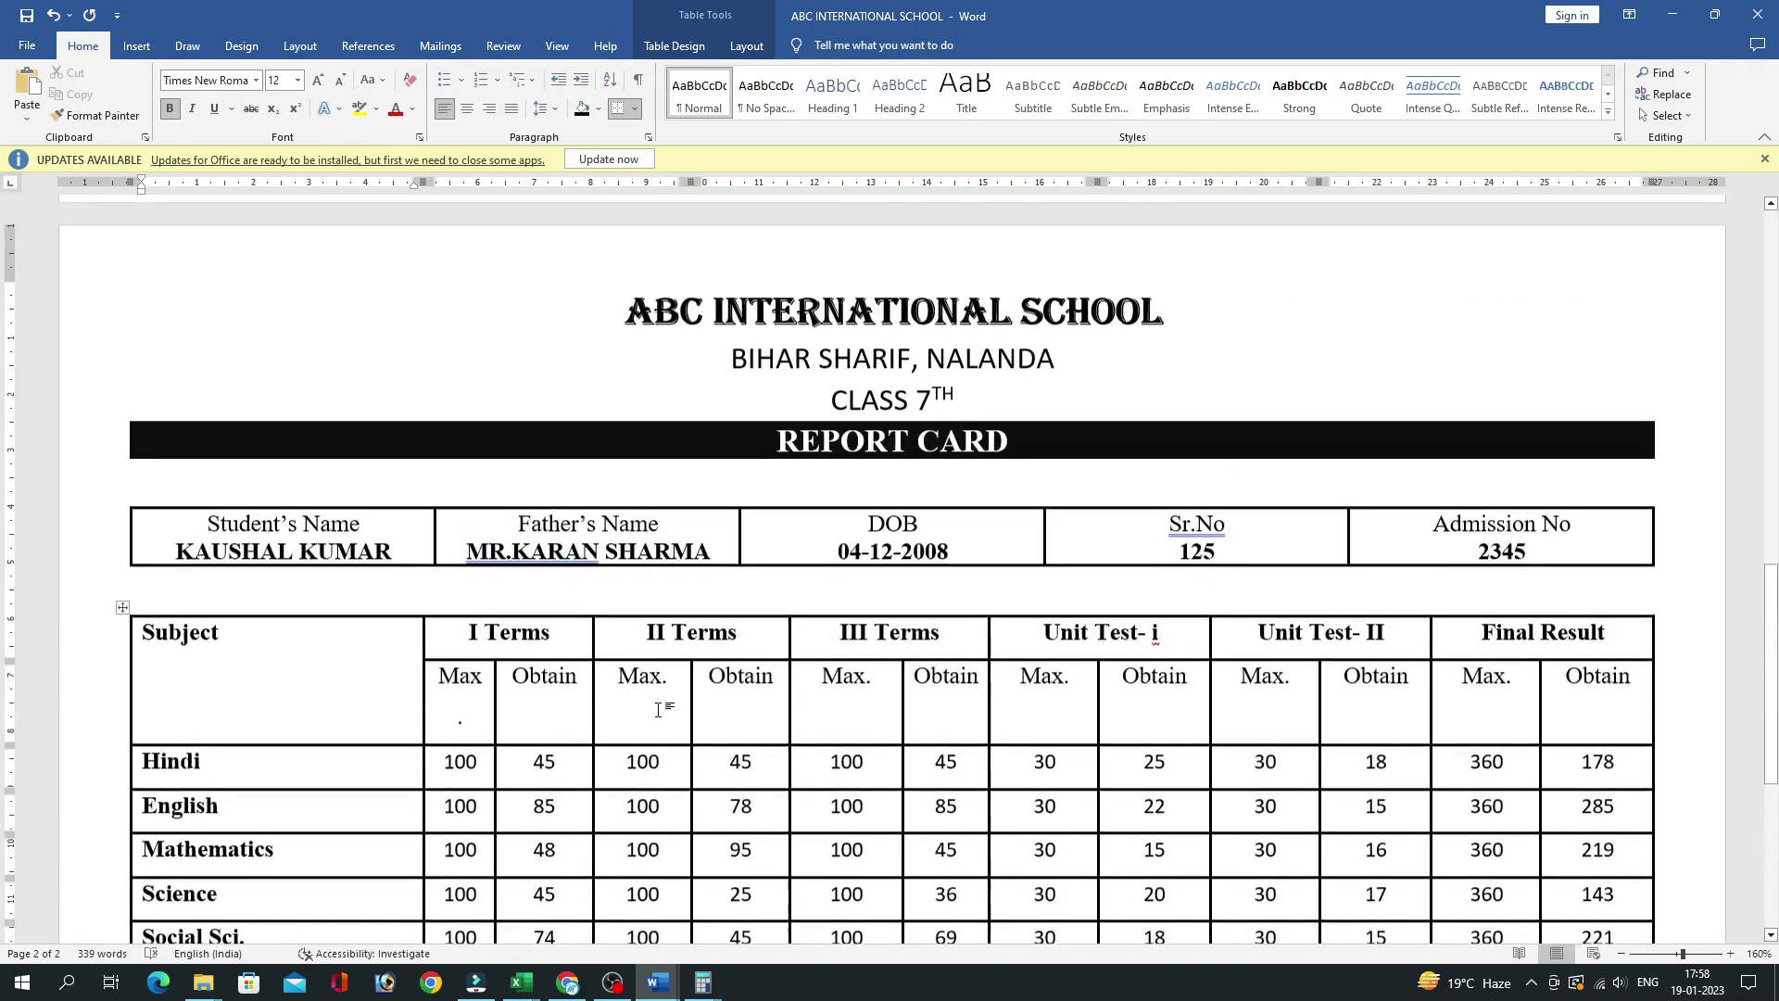
click(663, 681)
ctrl+scroll(1176, 413, down, 2)
Set BIHAR SHARIF, NALANDA and CLASS 7TH in Times New Roman, making CLASS 7TH smaller.
drag(752, 396, 955, 433)
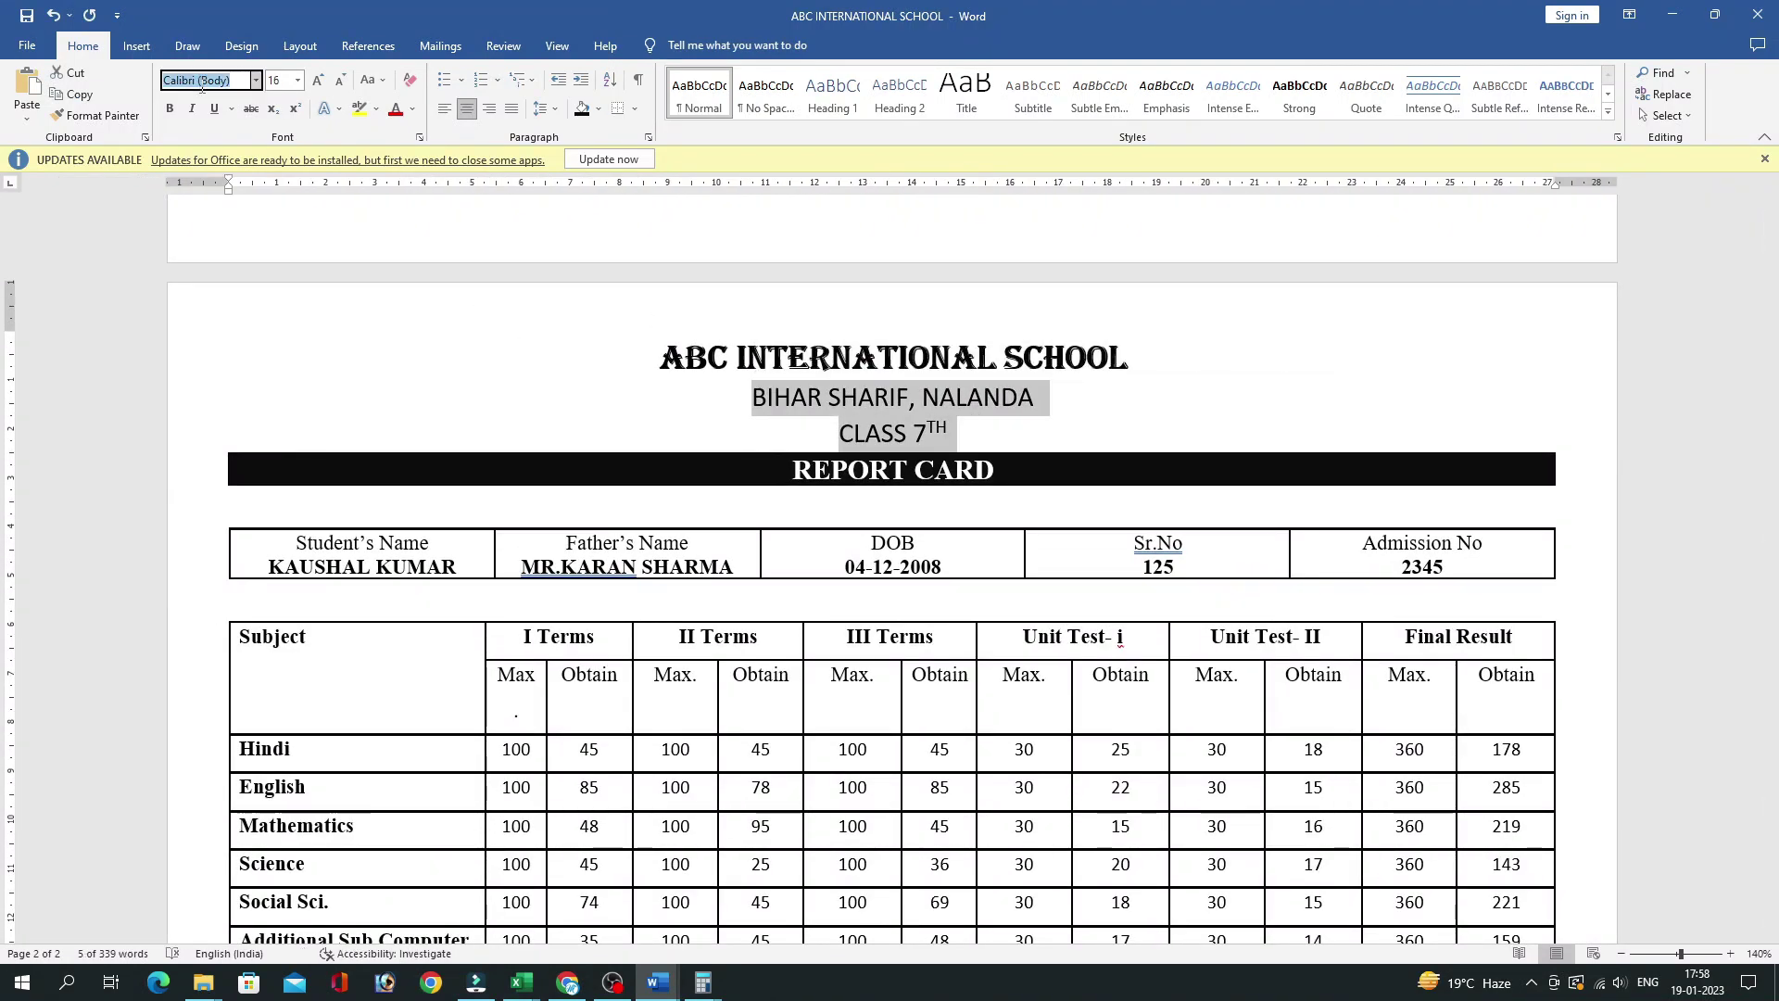
key(Return)
click(982, 543)
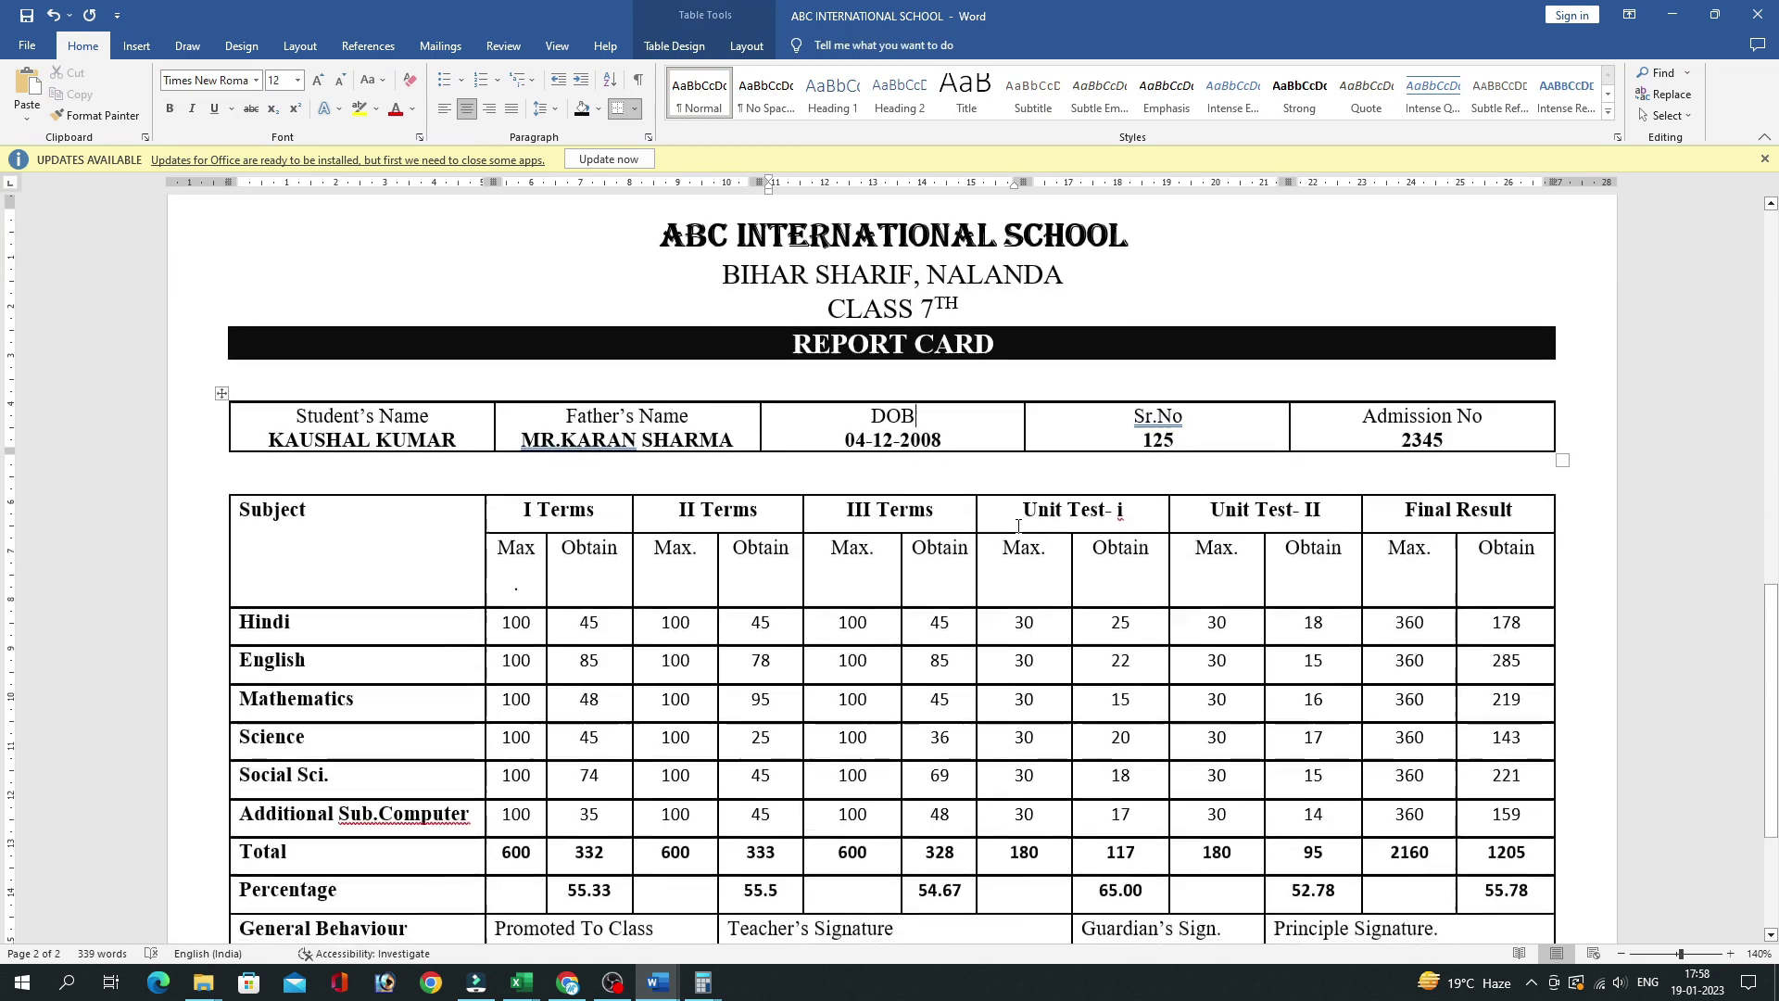
scroll(985, 360, down, 3)
click(834, 378)
scroll(857, 478, down, 3)
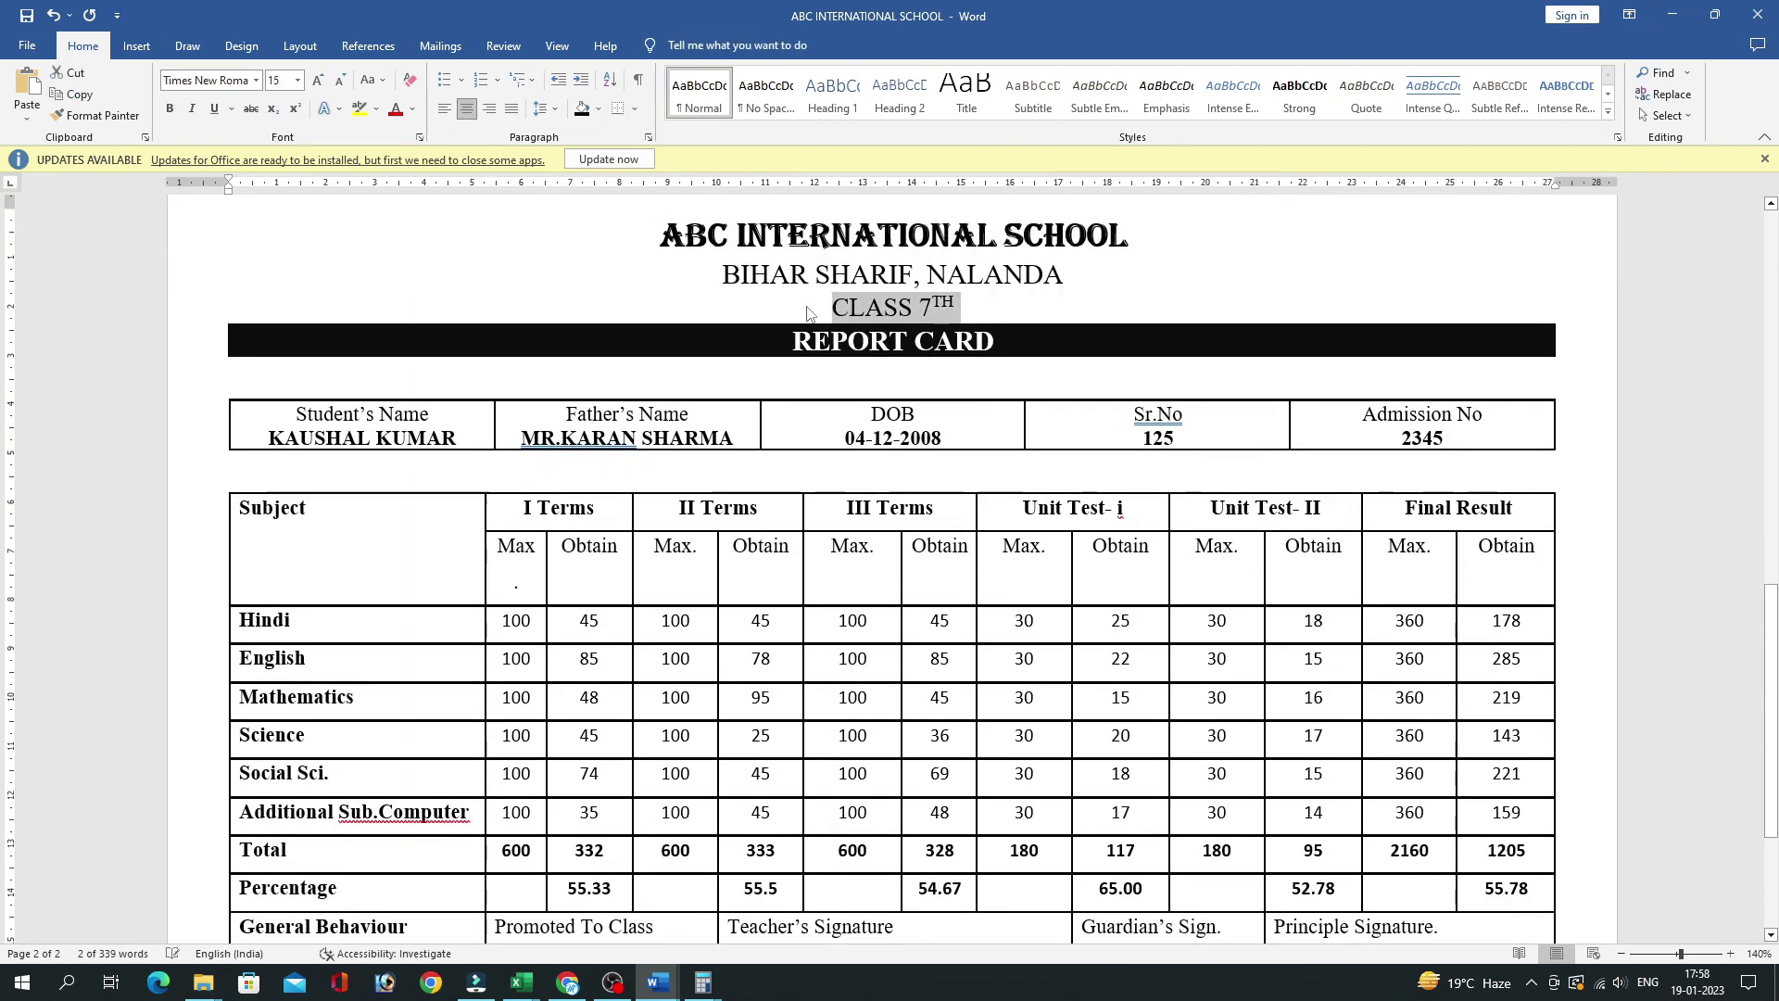
scroll(857, 478, up, 6)
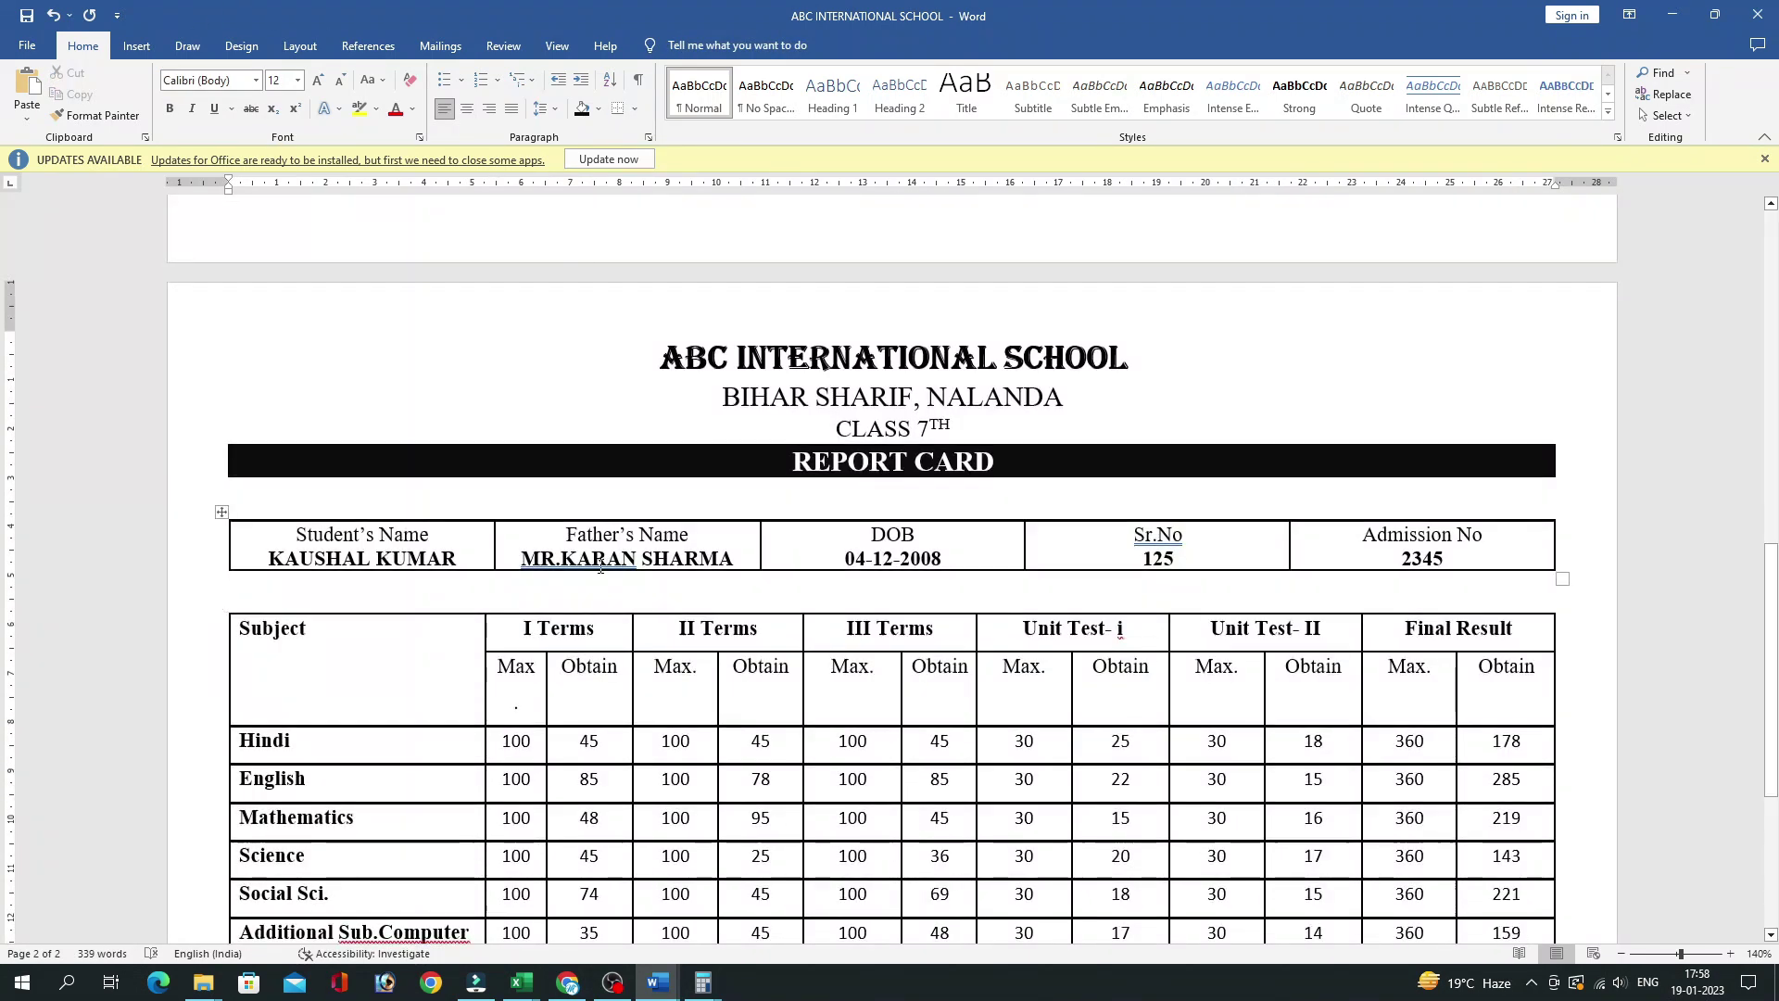
click(299, 45)
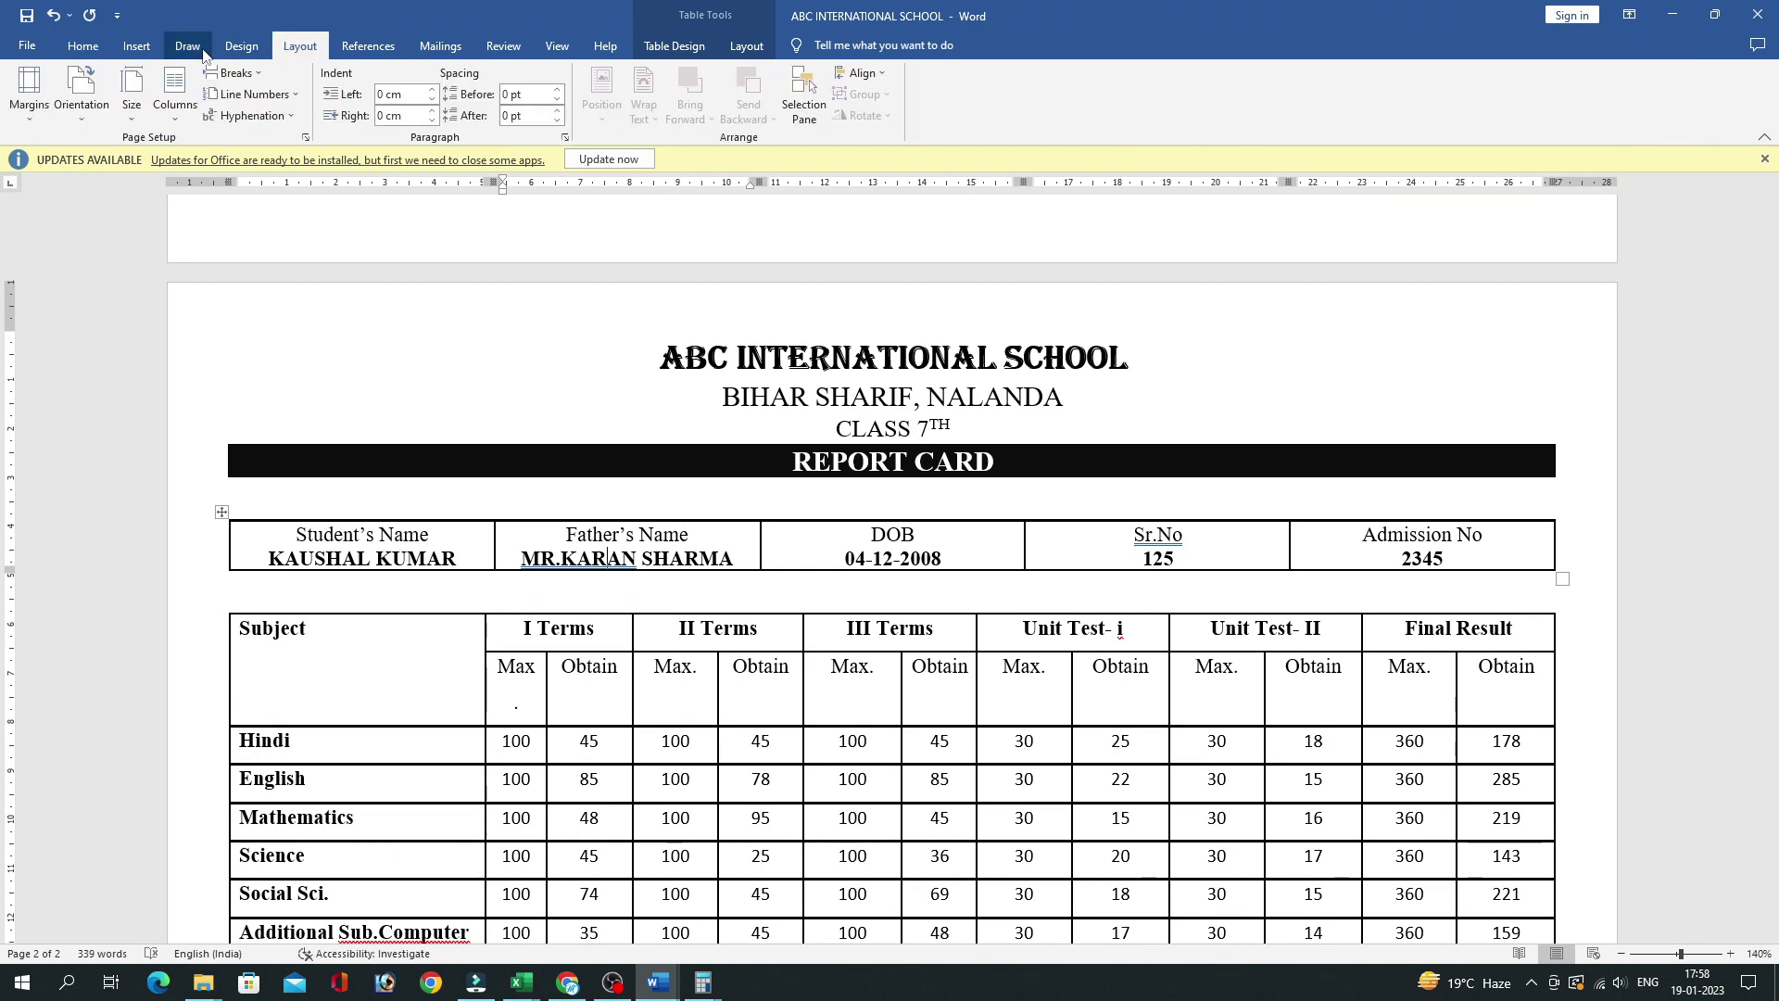
Apply a thick Box page border to the whole document and check it across the page.
click(241, 46)
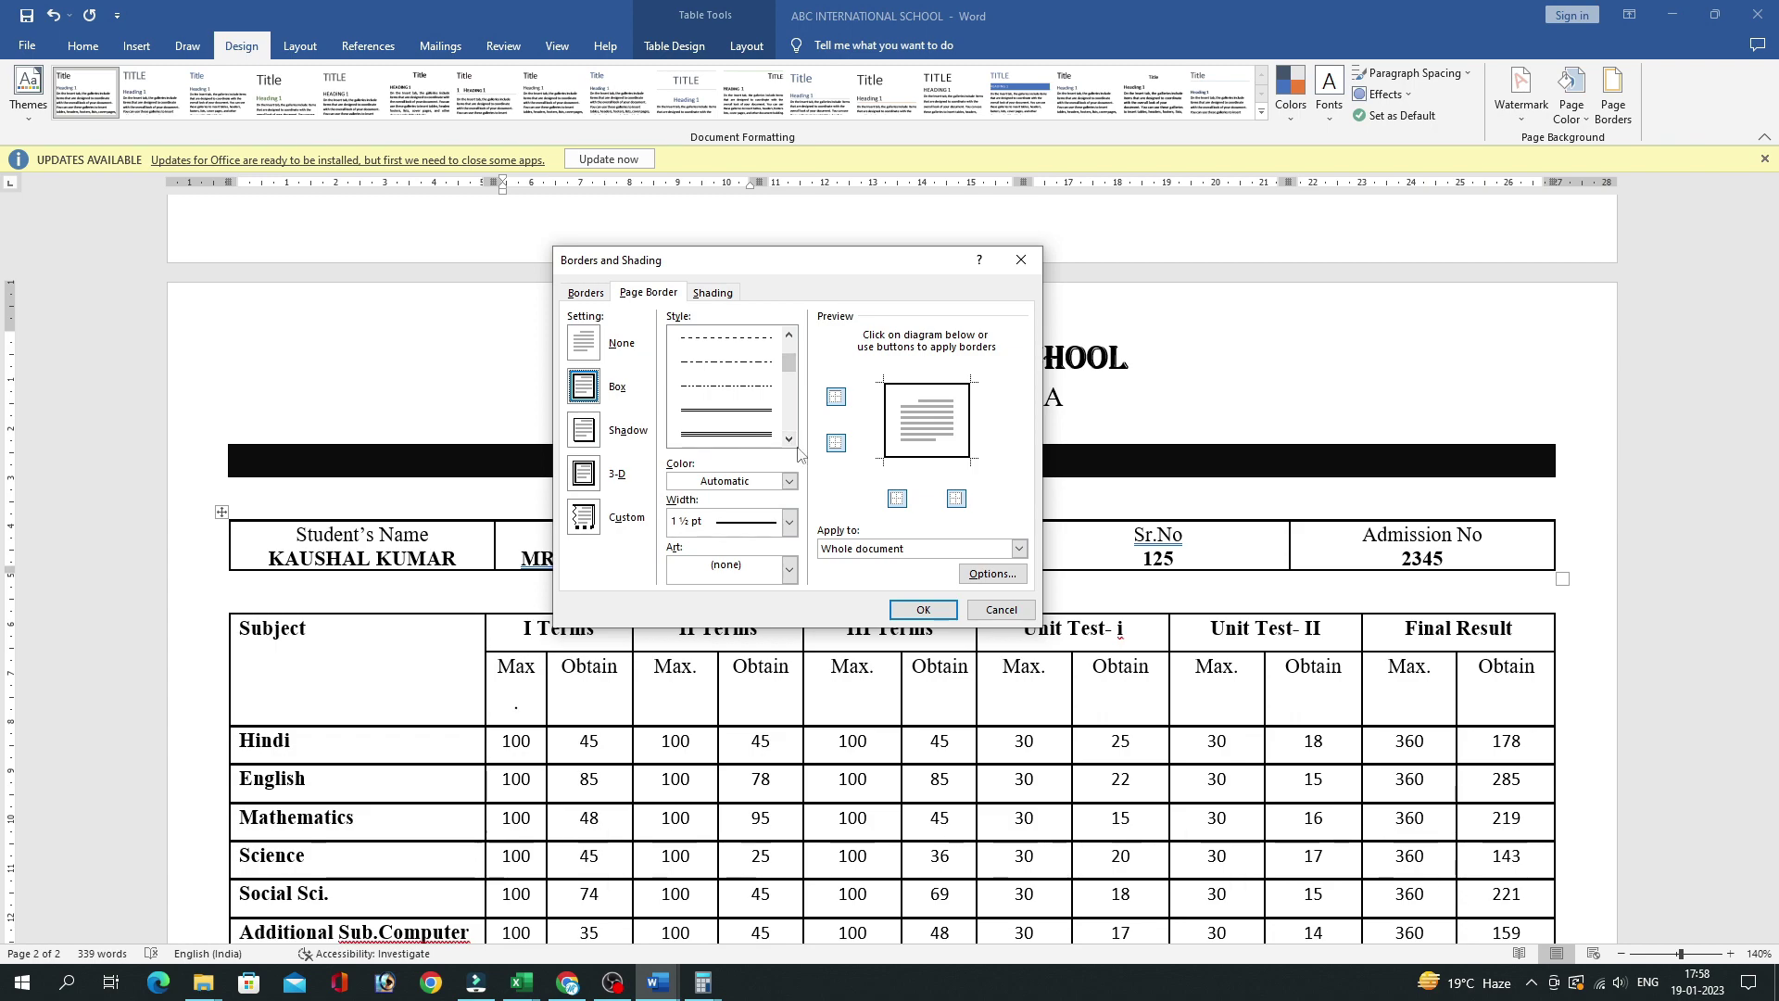
click(922, 610)
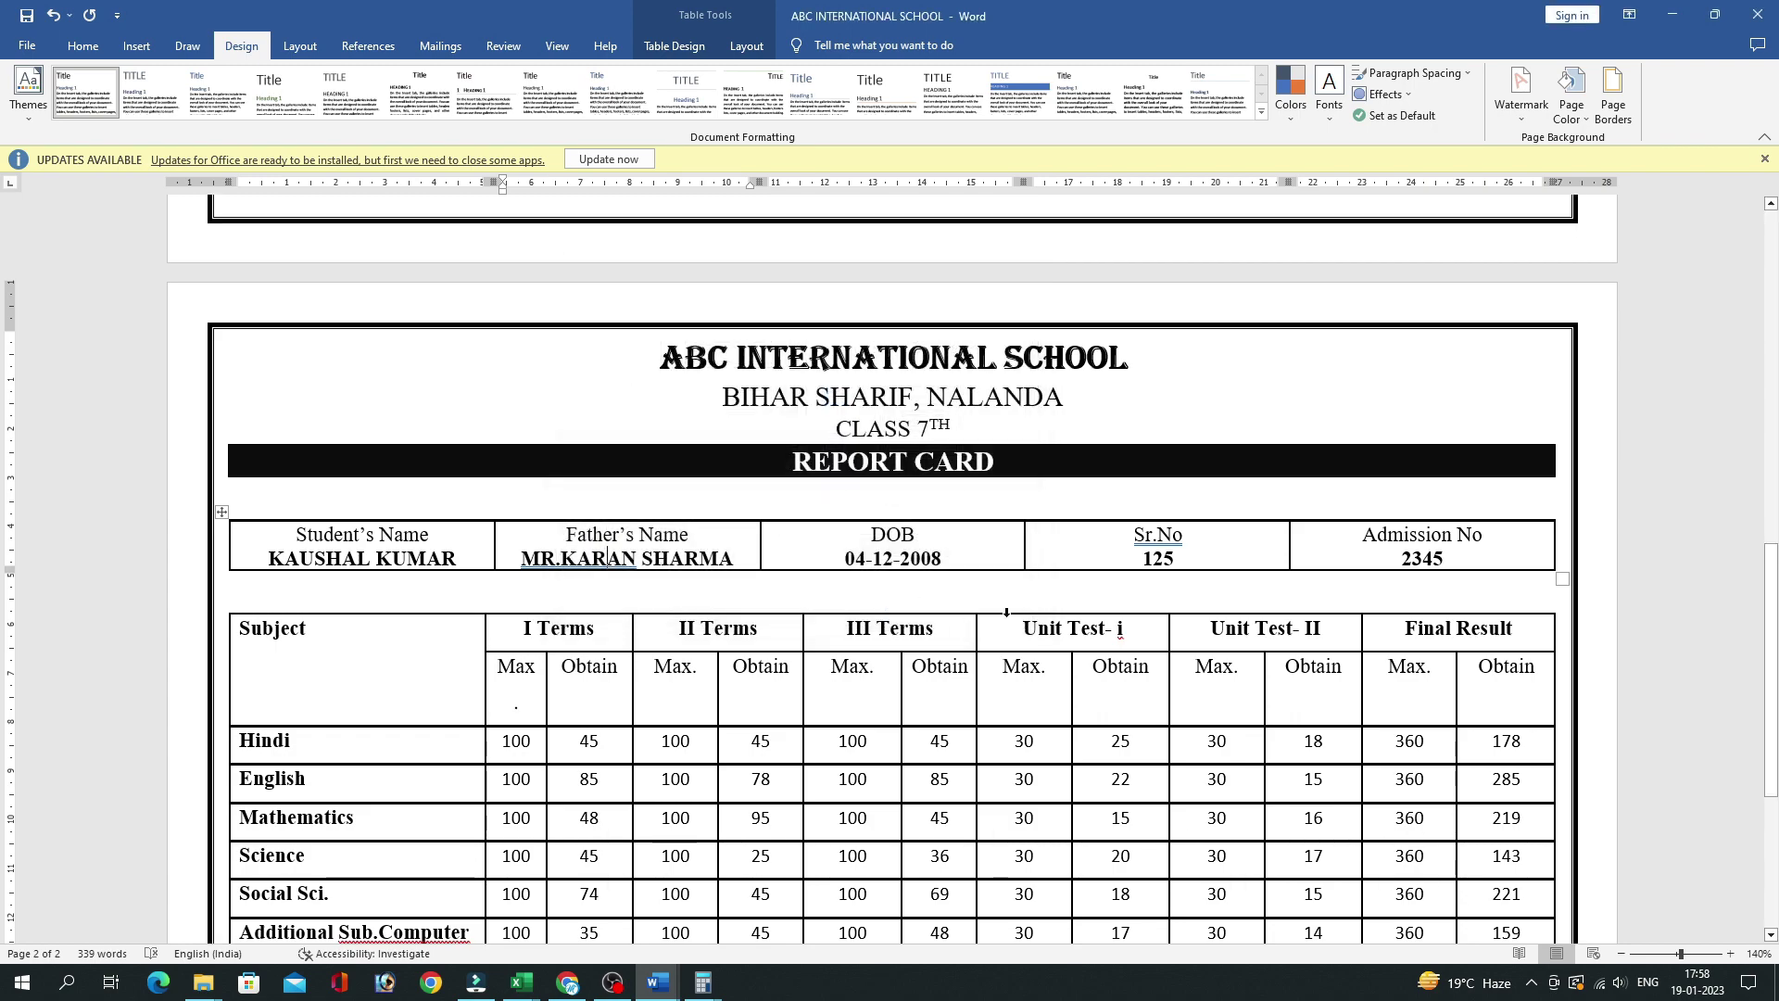
scroll(1132, 559, down, 4)
ctrl+scroll(1132, 559, down, 2)
scroll(1131, 559, up, 1)
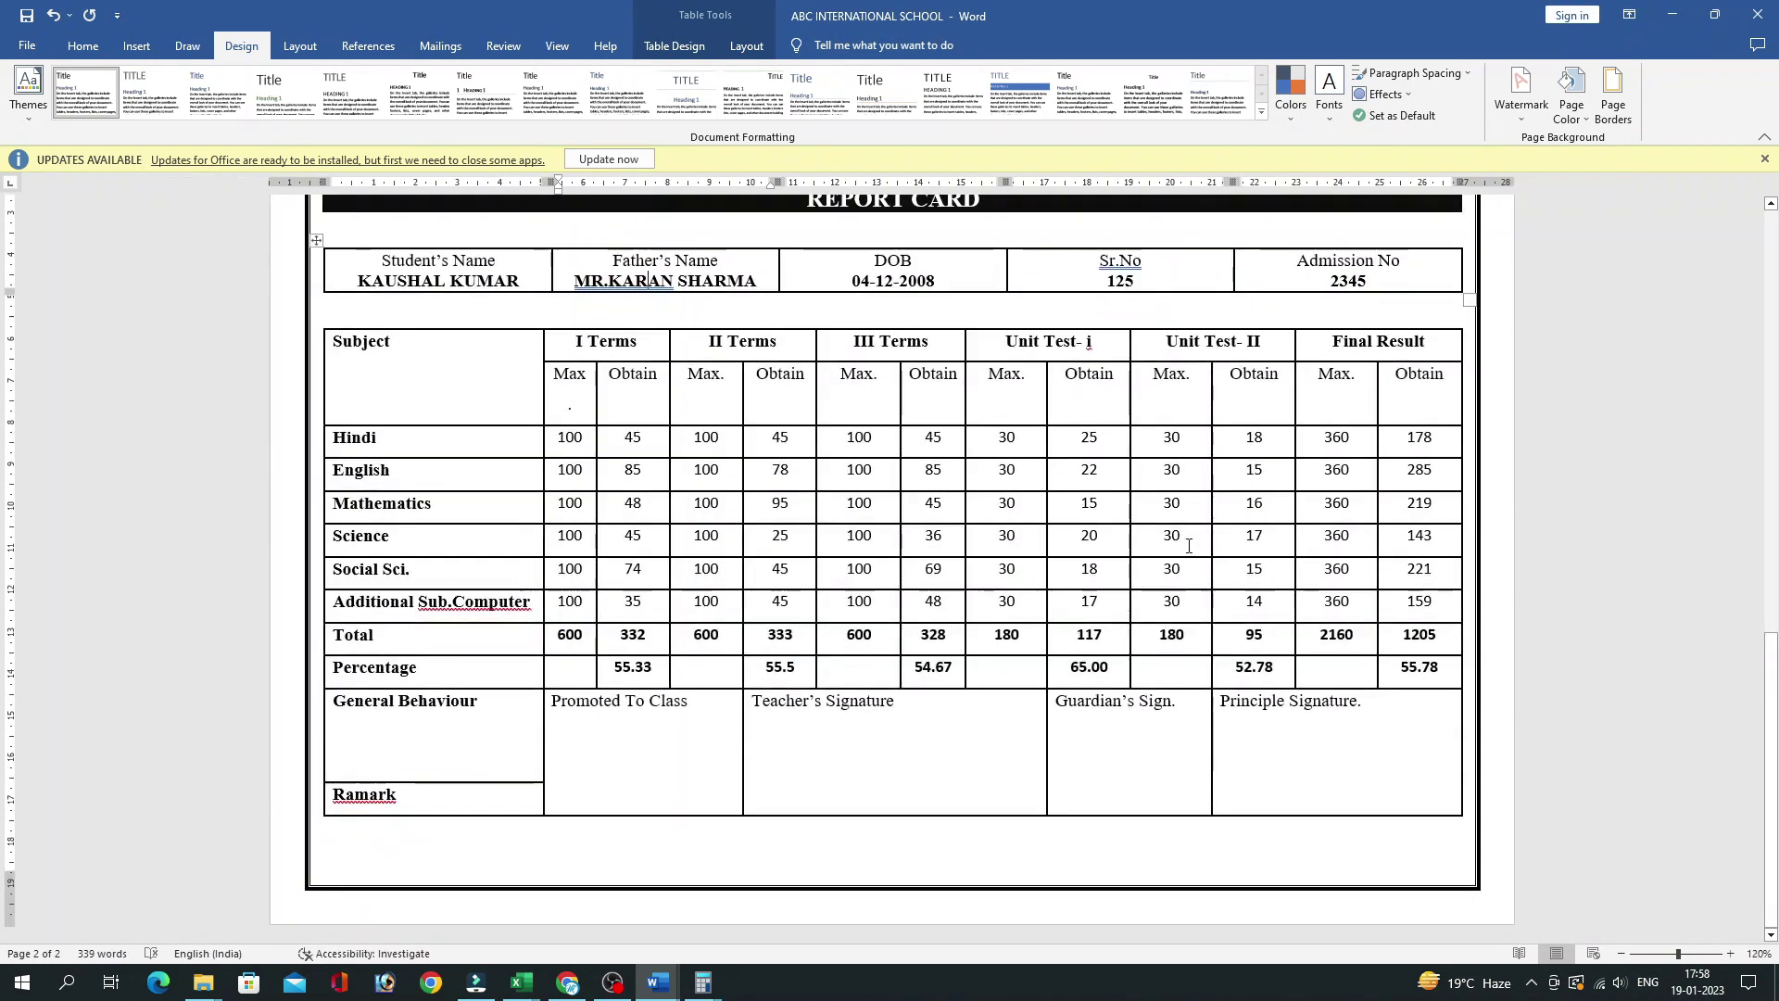
ctrl+scroll(1226, 377, up, 3)
ctrl+scroll(1226, 378, up, 2)
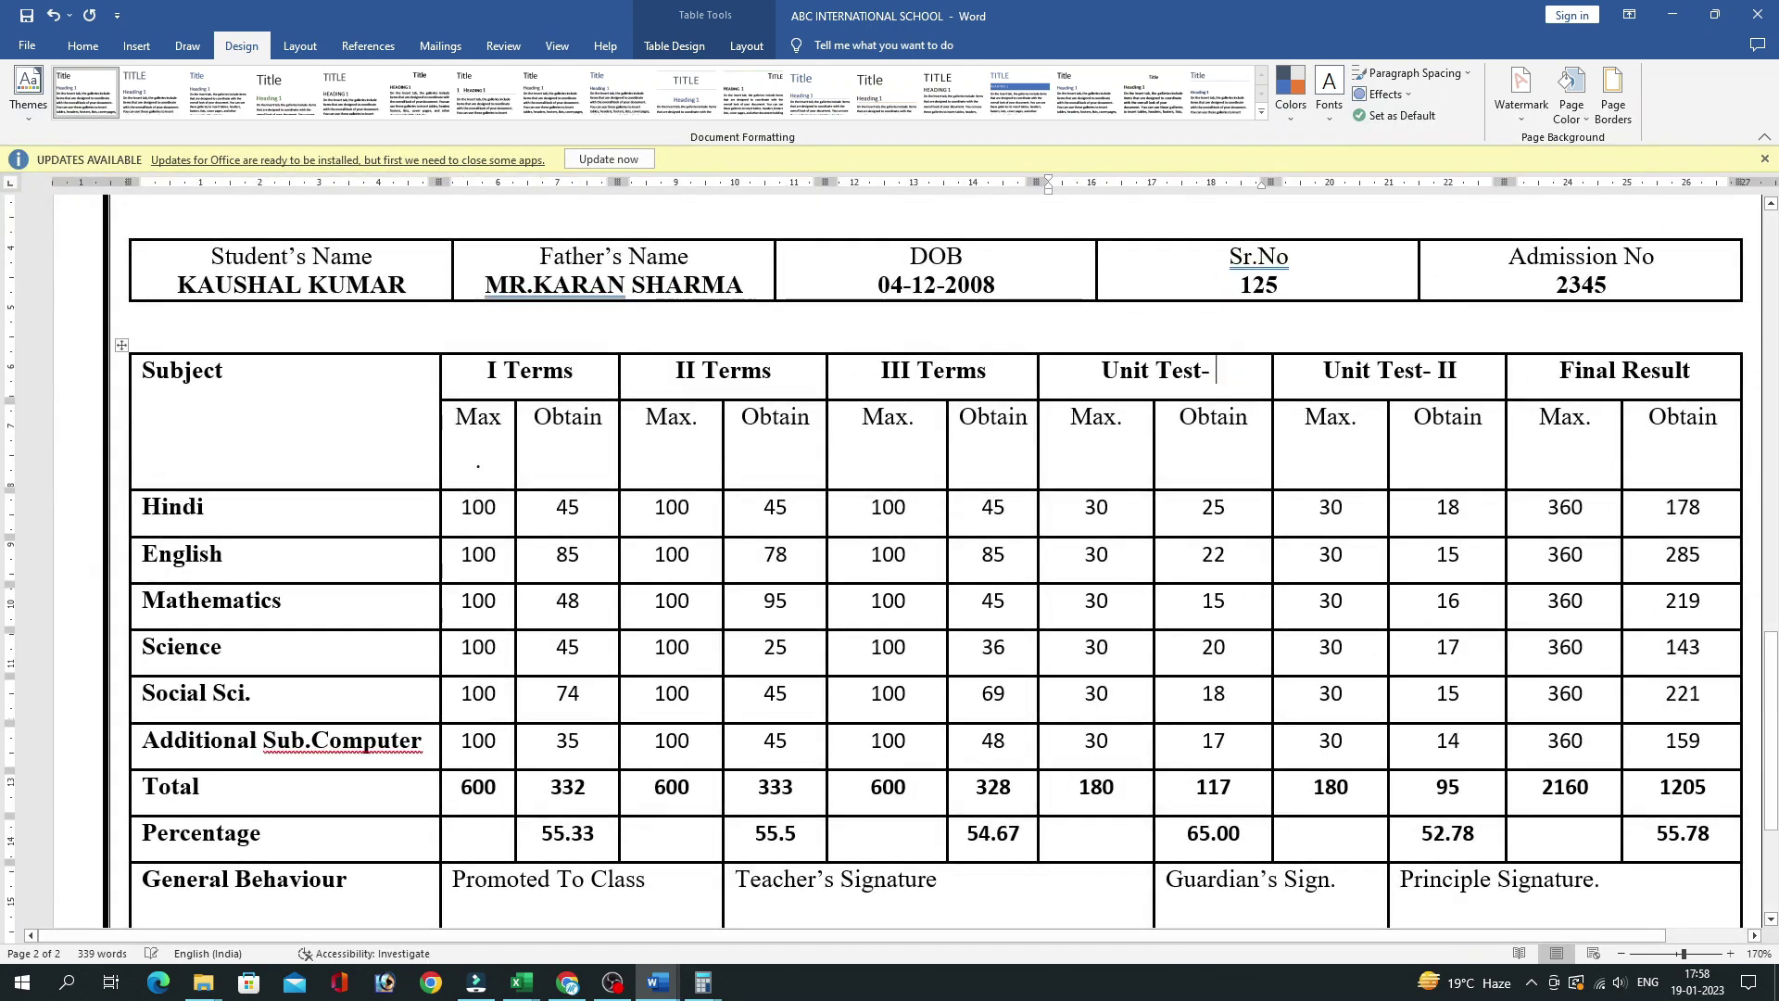
scroll(1508, 528, down, 3)
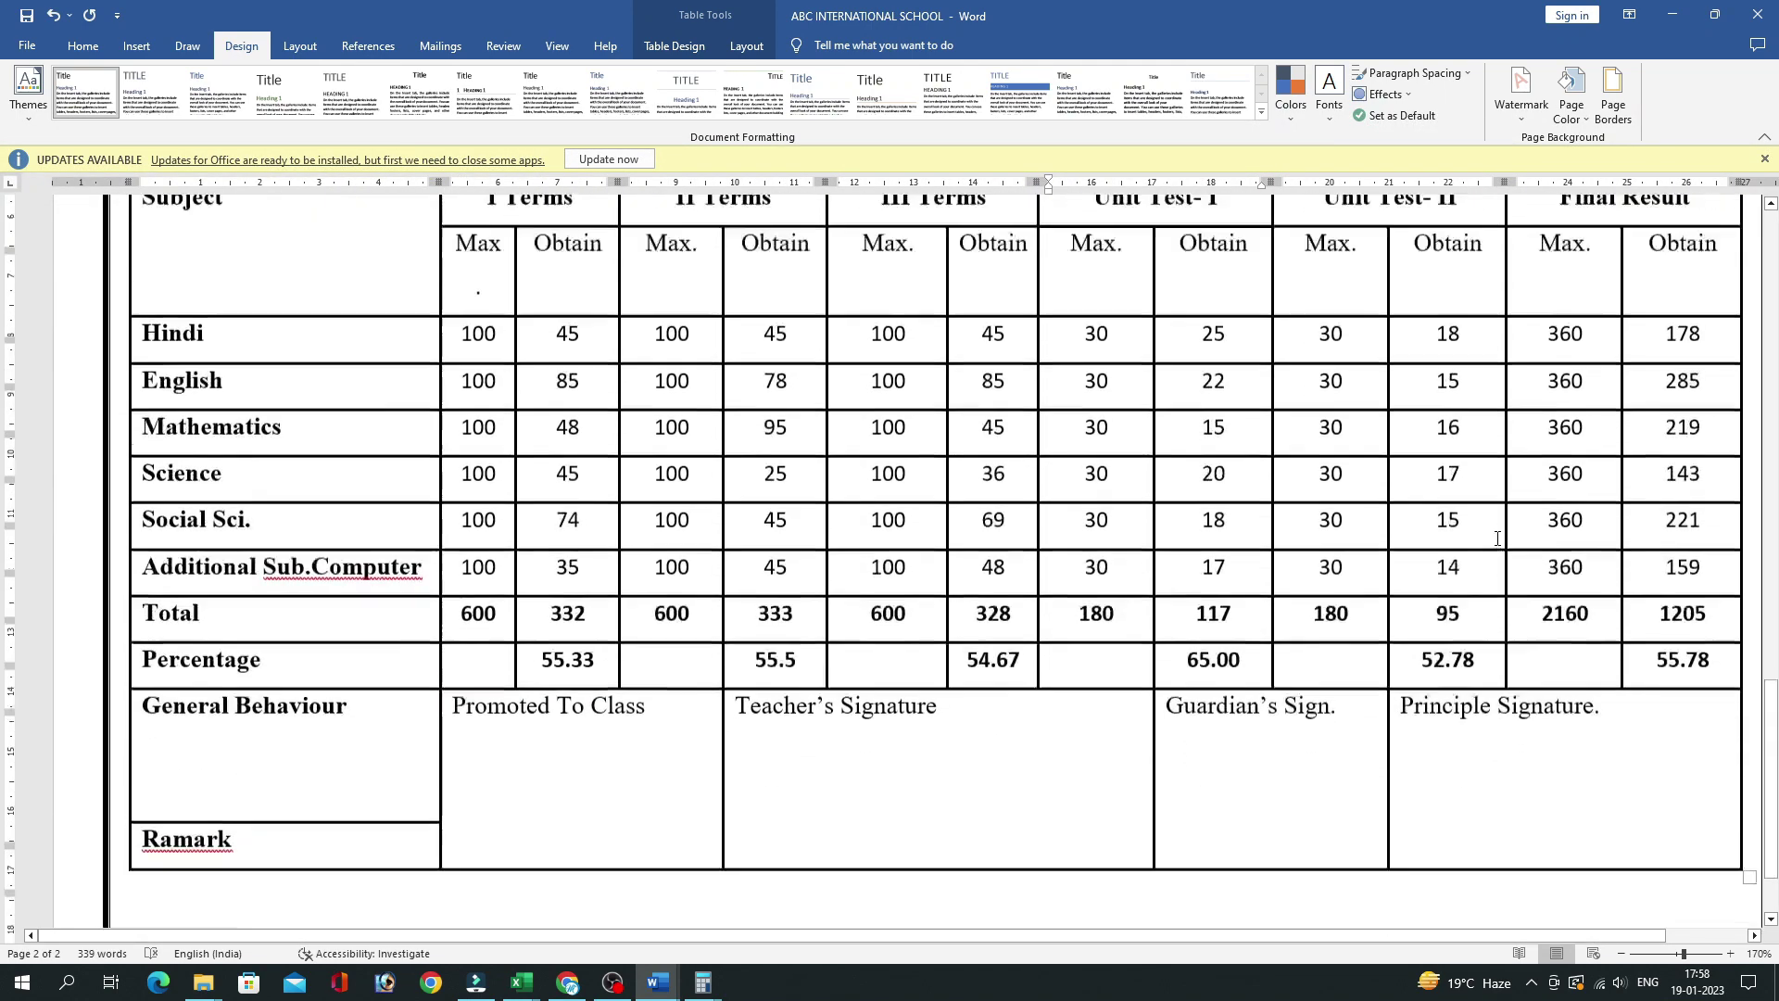
scroll(1508, 529, up, 5)
scroll(1507, 529, up, 1)
scroll(1508, 528, down, 1)
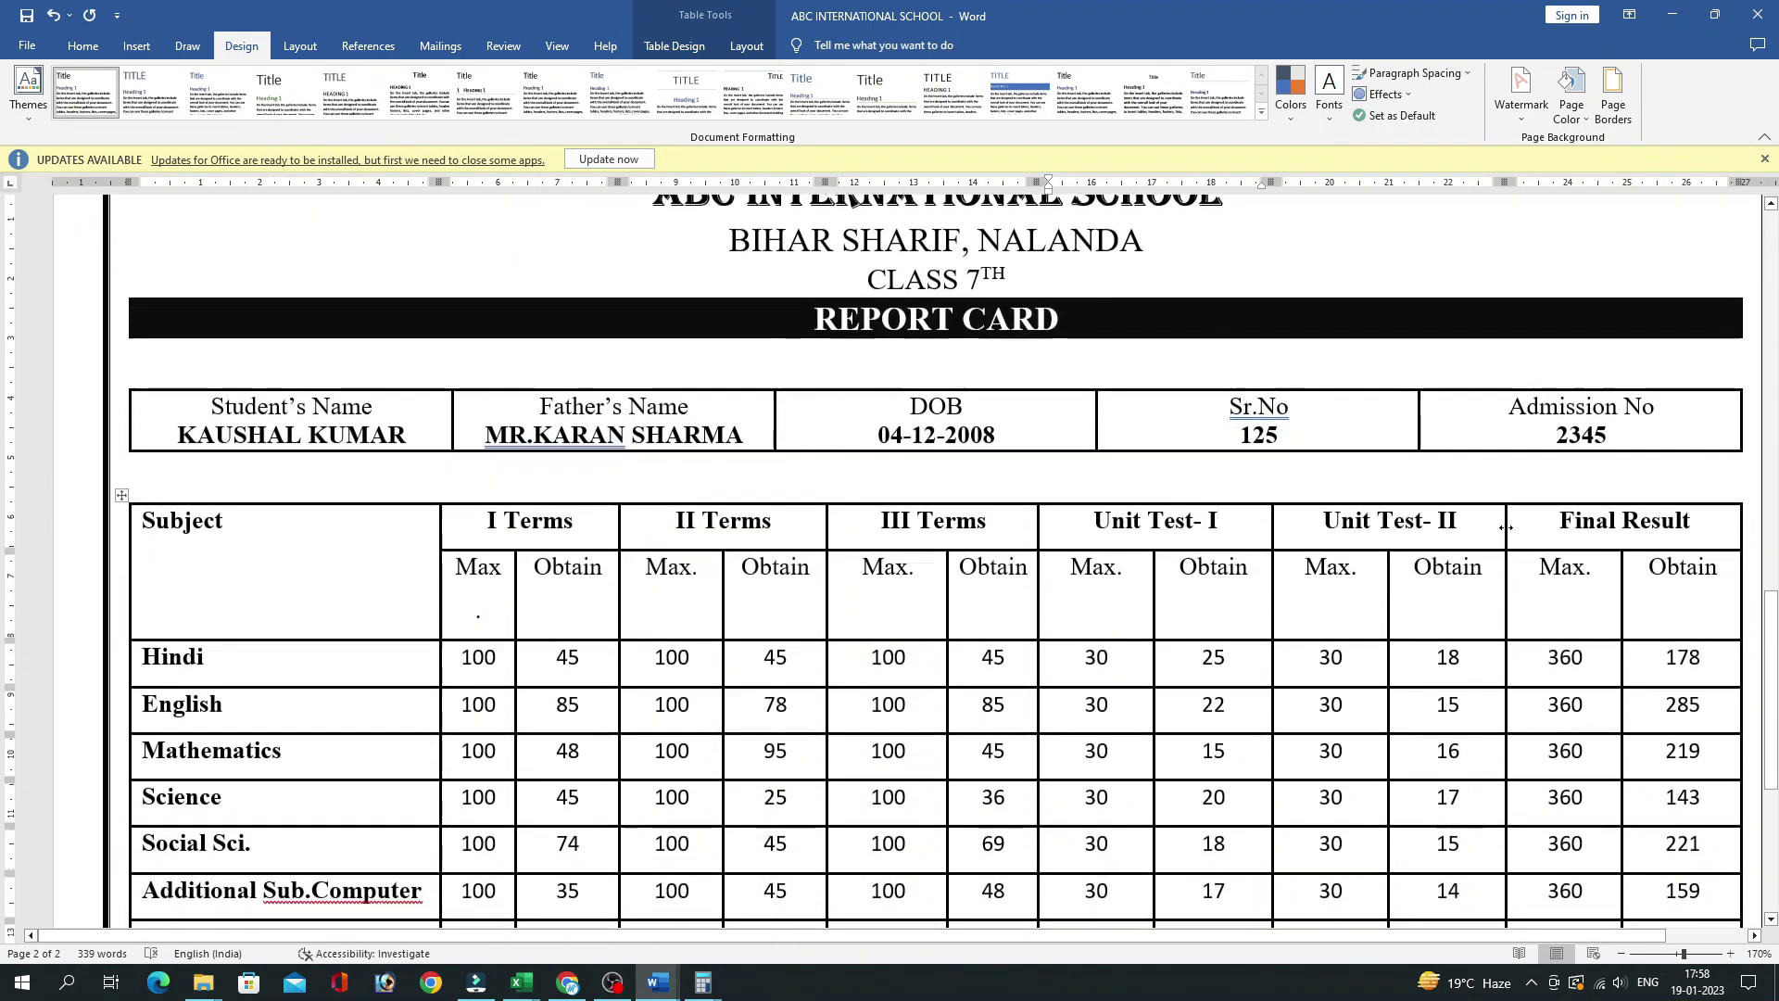
ctrl+scroll(1507, 528, down, 1)
ctrl+scroll(1362, 586, down, 1)
scroll(1362, 586, down, 1)
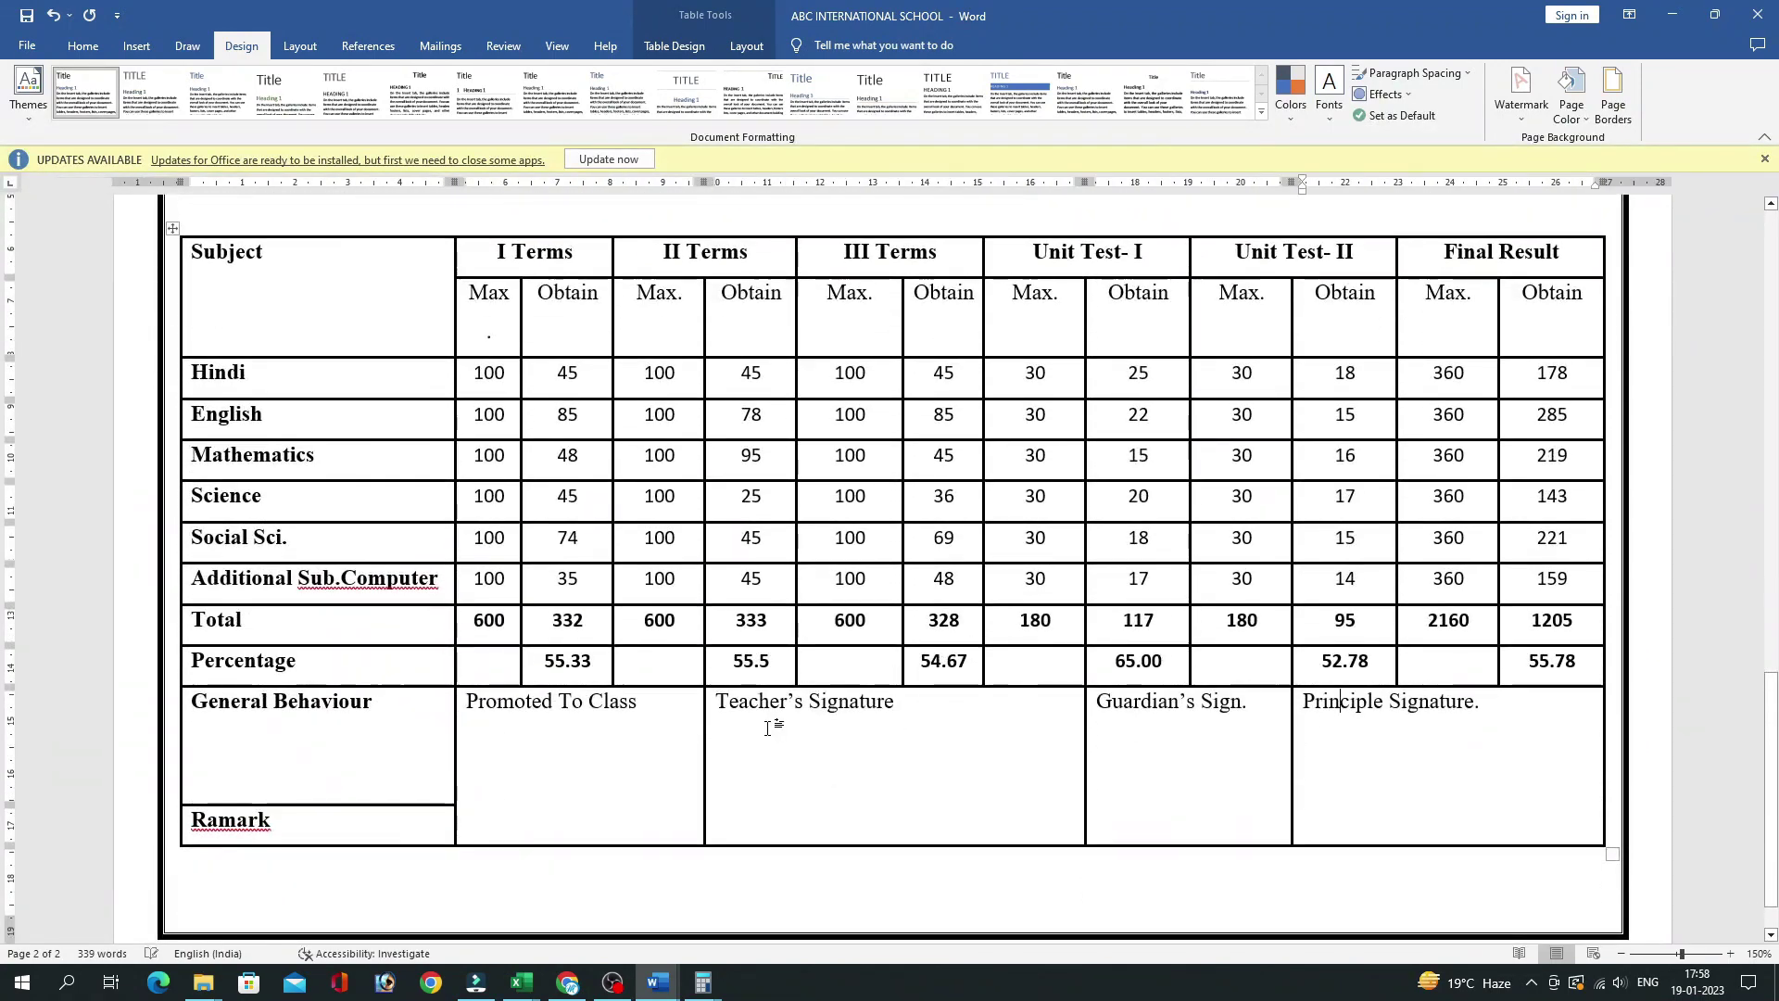
scroll(774, 726, up, 1)
scroll(1086, 677, up, 1)
scroll(578, 569, up, 1)
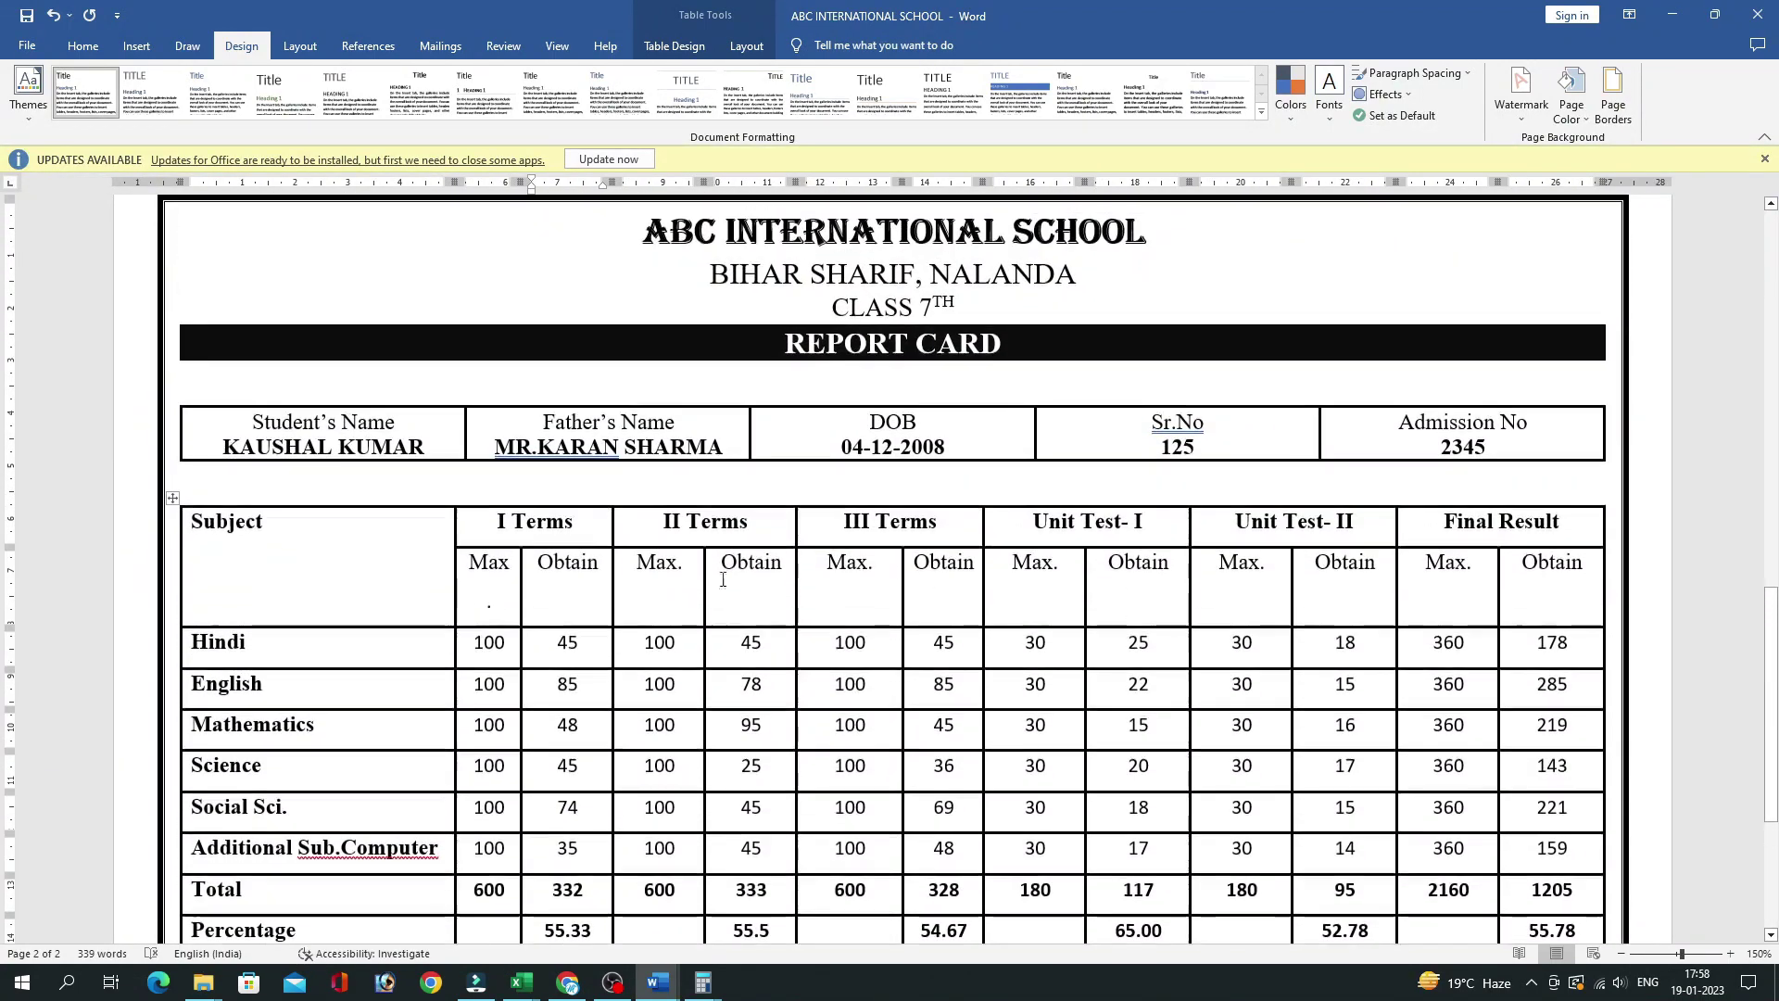
Look through the Page Color choices twice, leaving the page background plain white.
click(1316, 257)
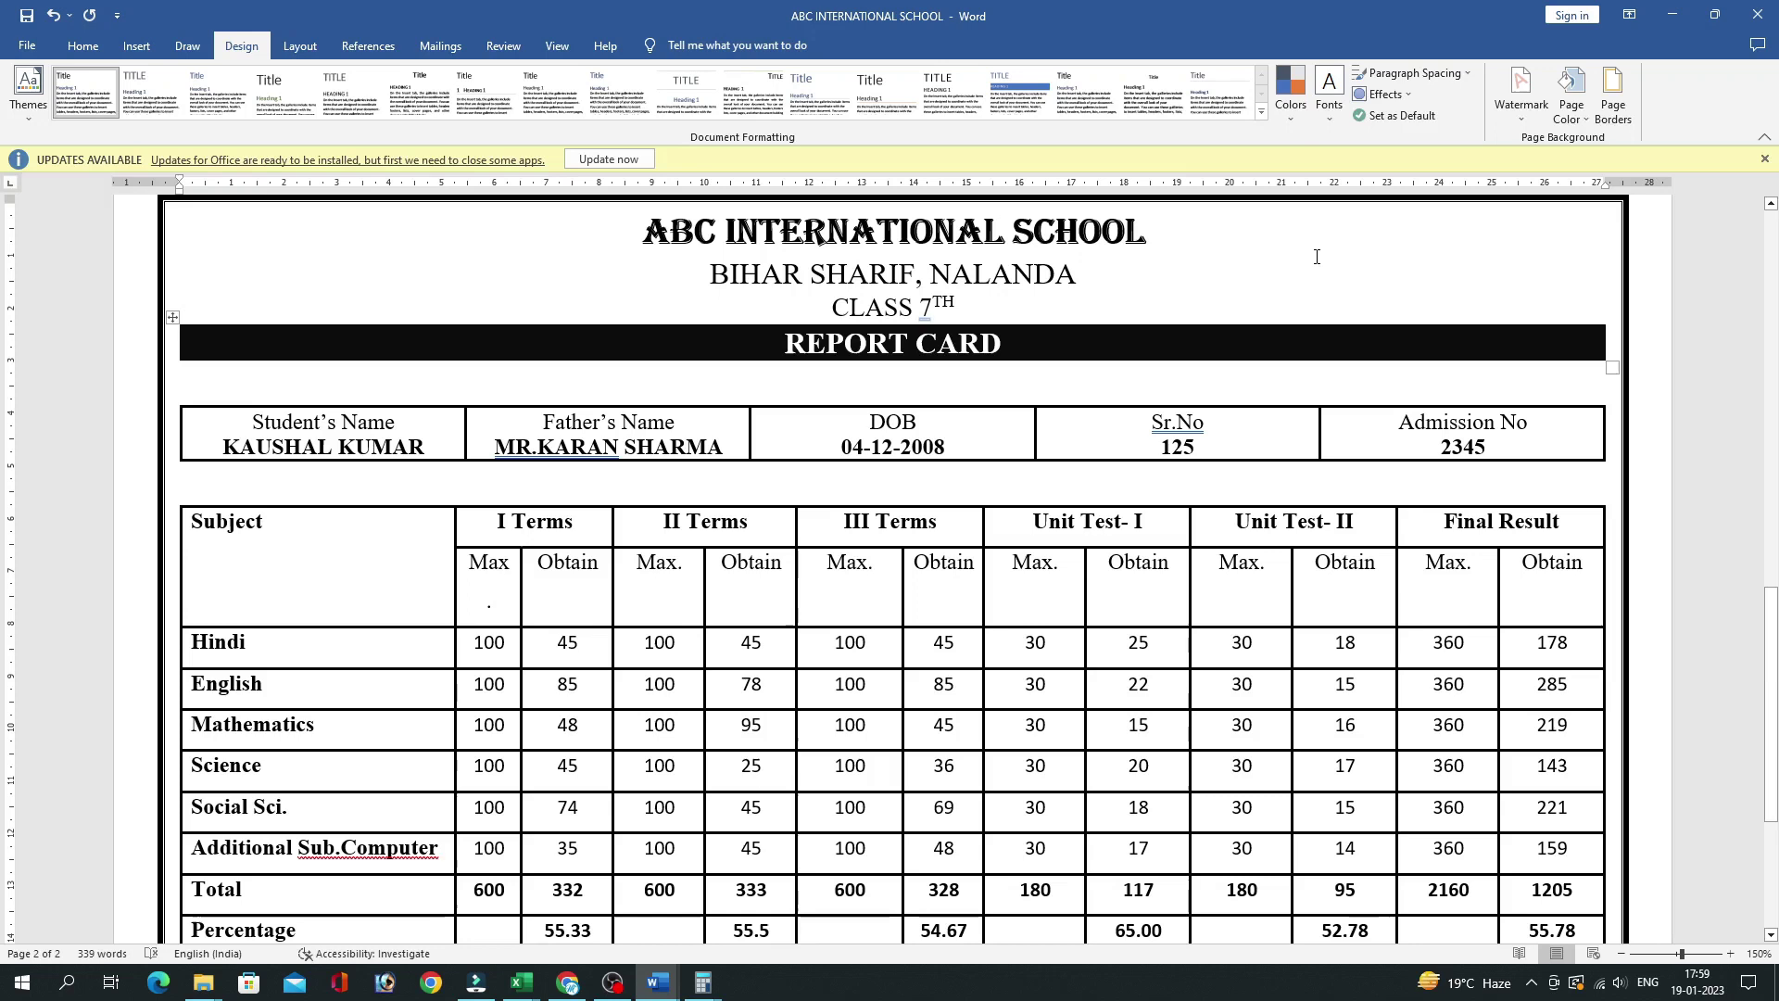
click(1578, 111)
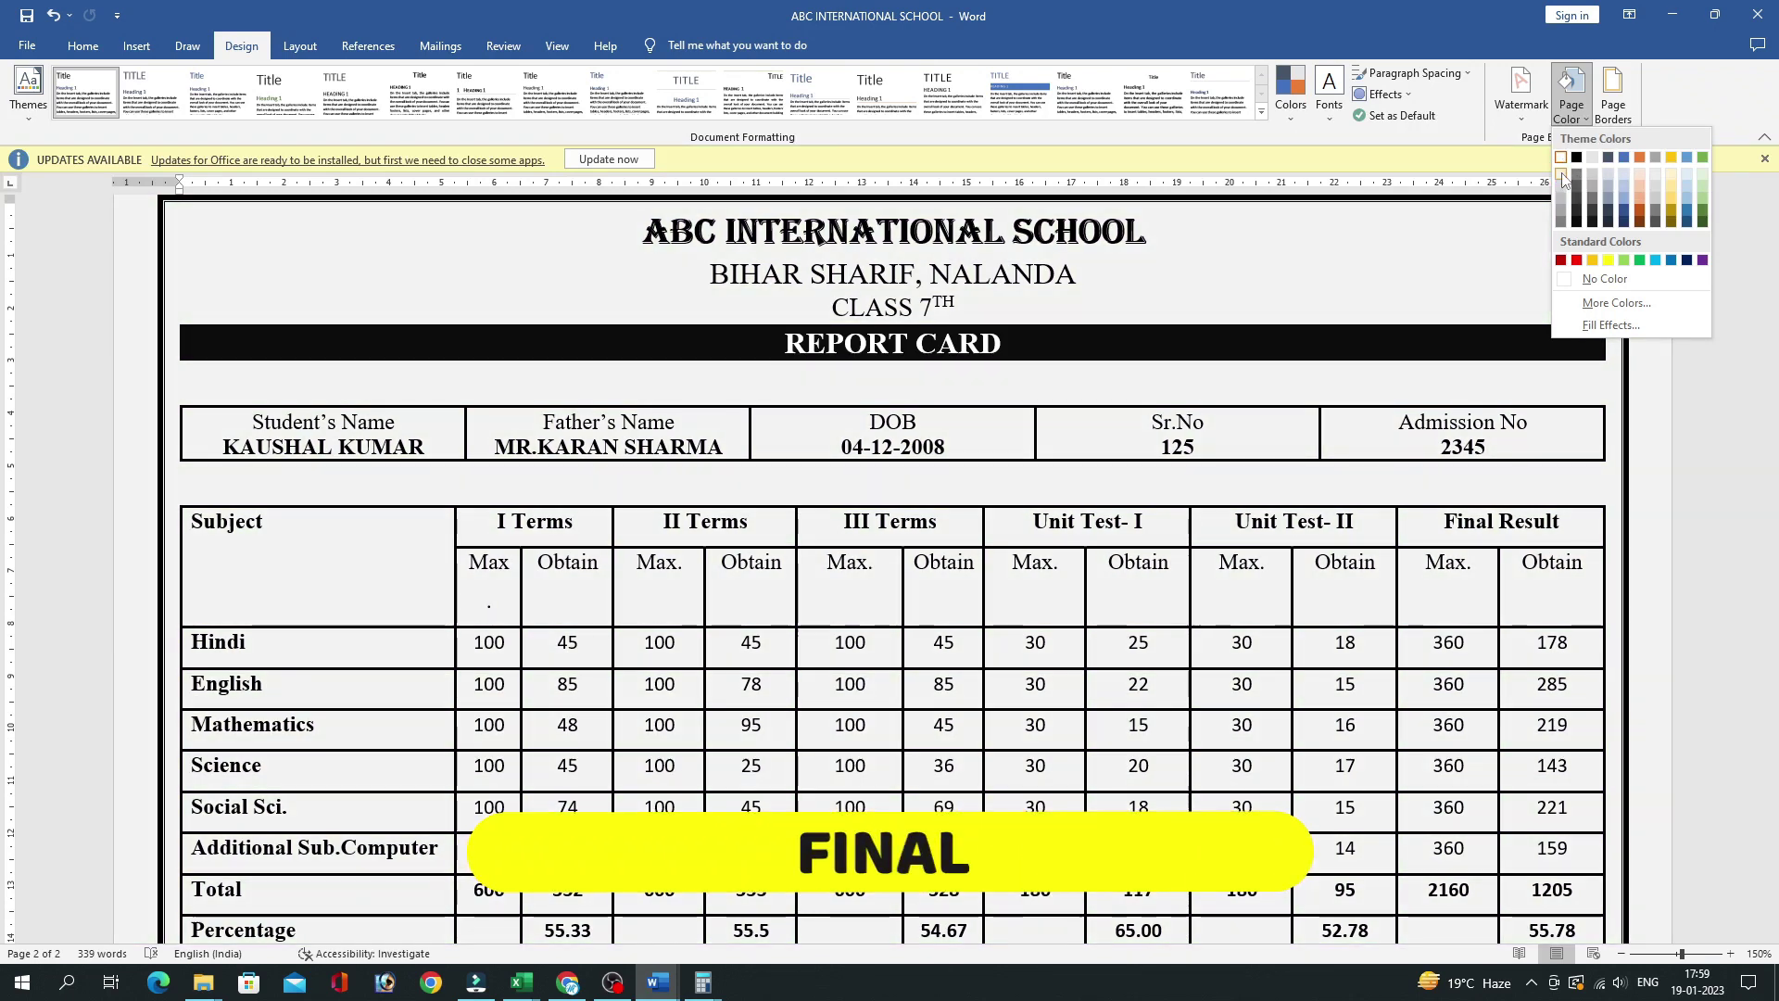
click(1435, 275)
scroll(1435, 274, down, 3)
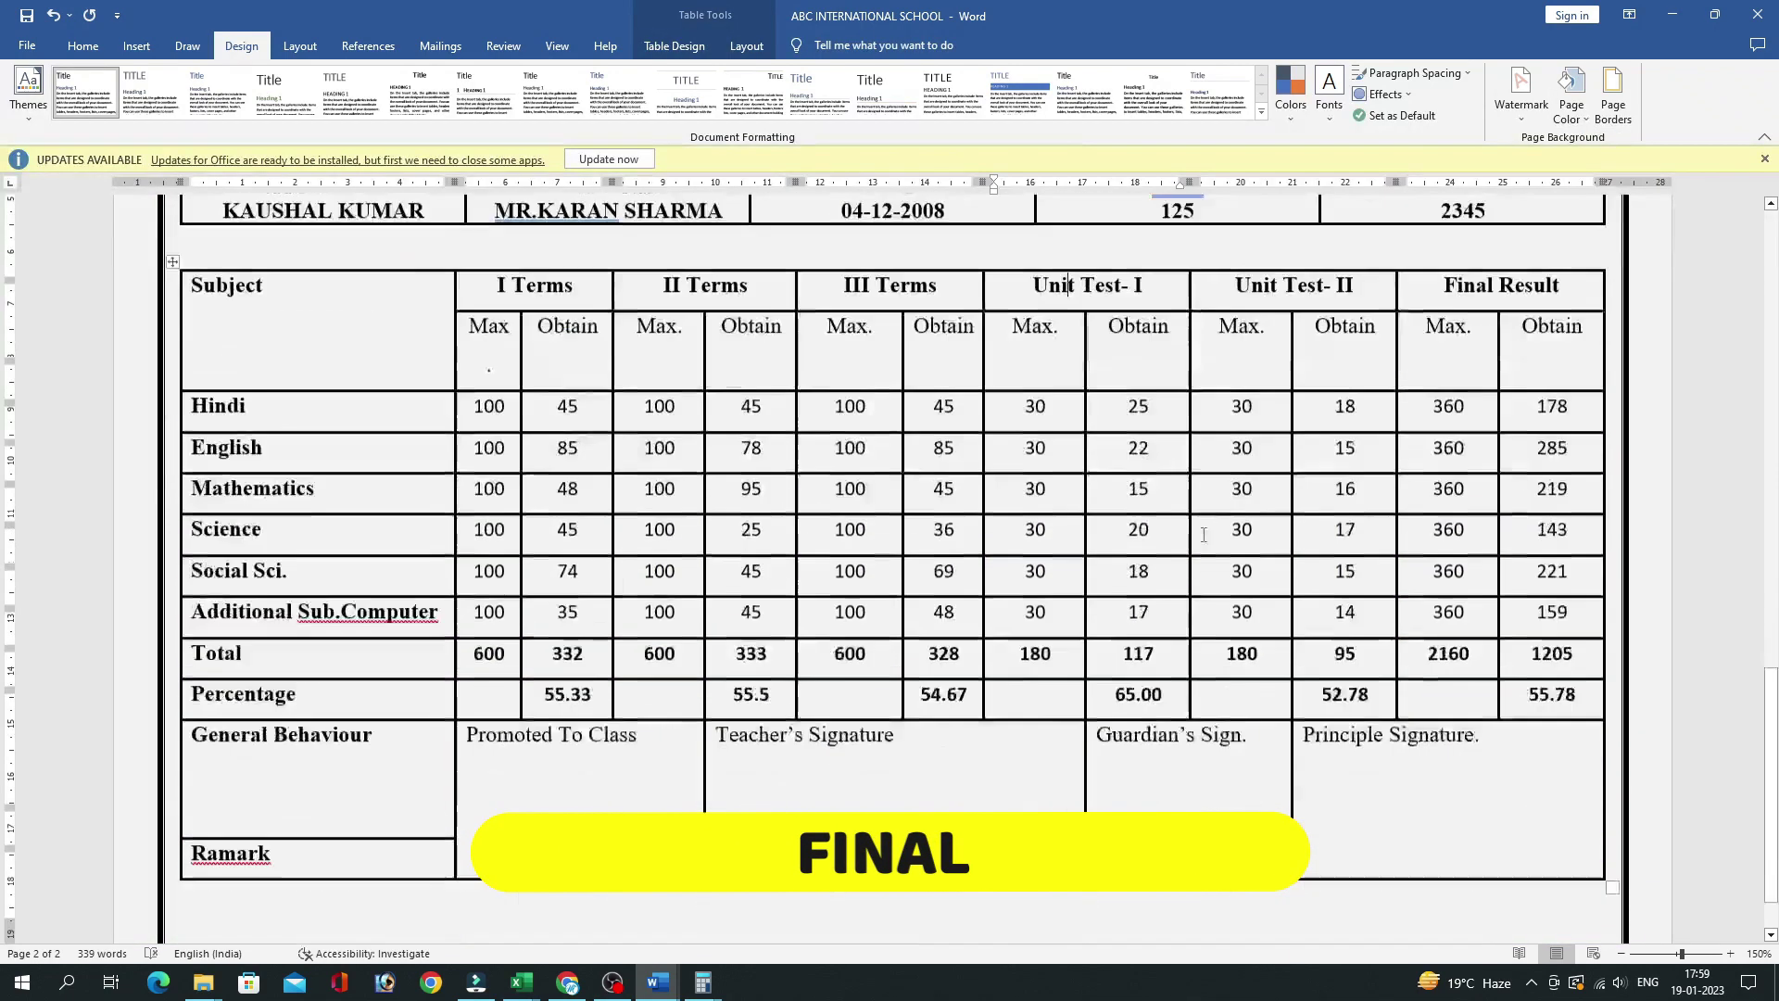
scroll(1482, 231, up, 3)
scroll(1529, 185, up, 2)
click(1575, 111)
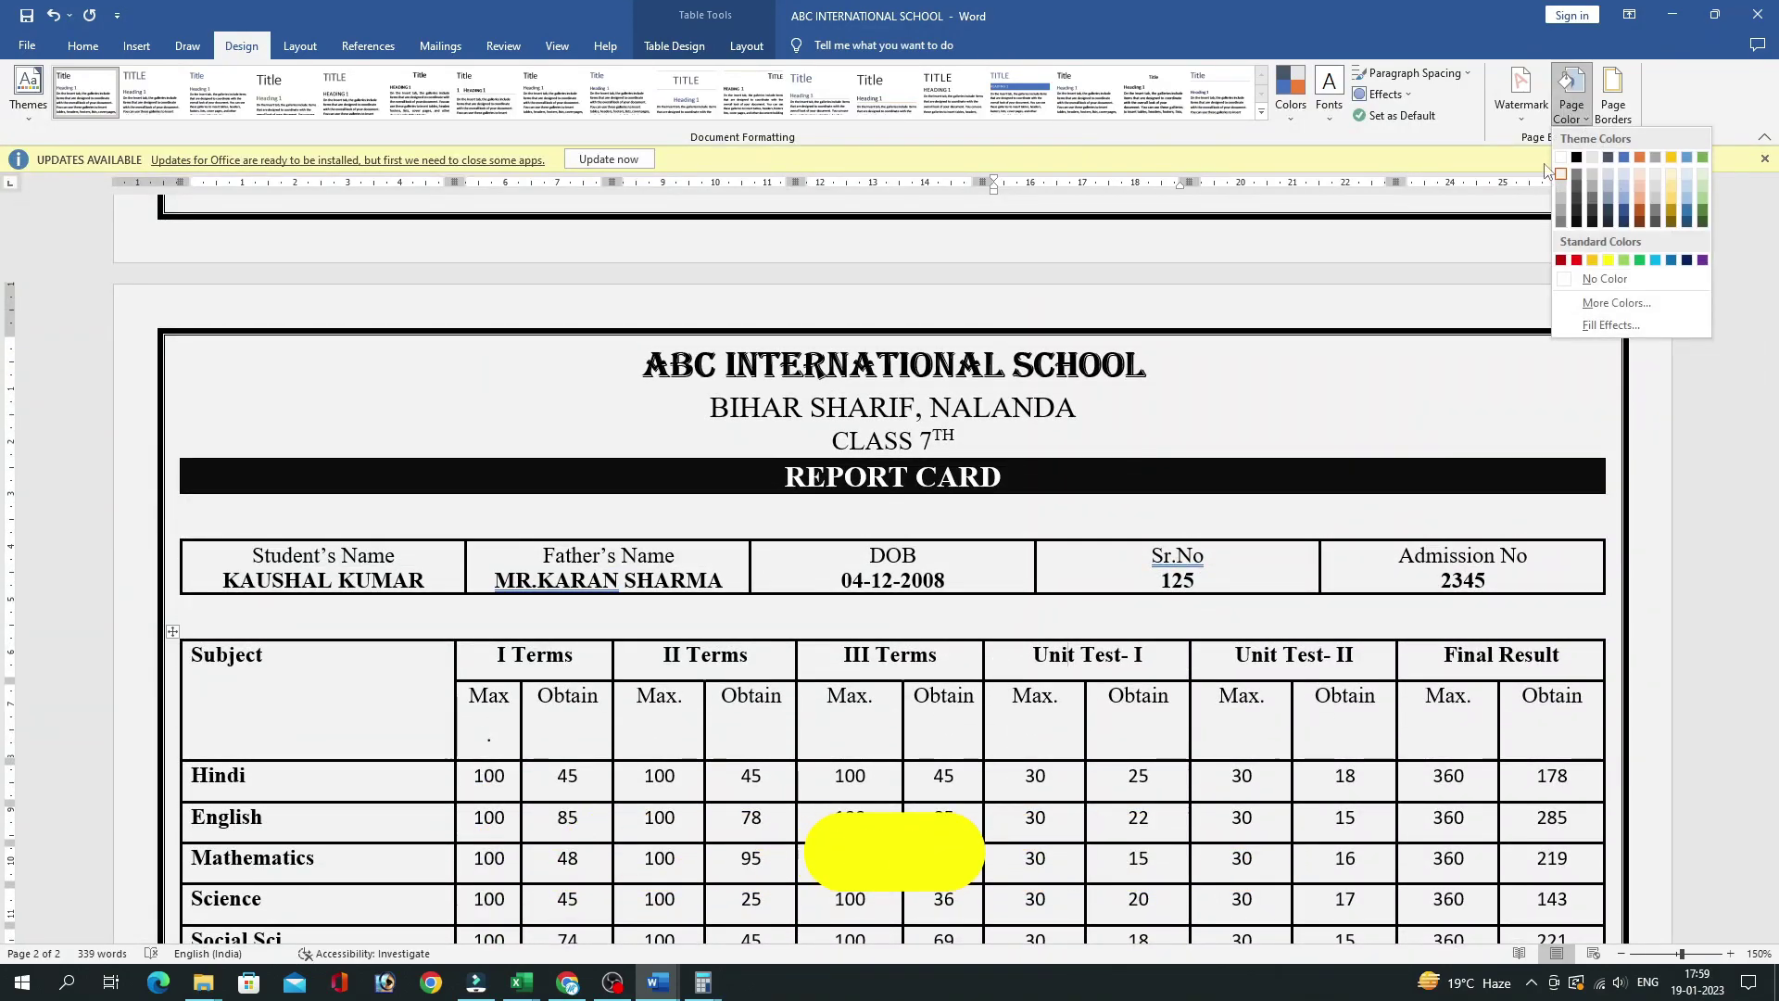
click(836, 899)
scroll(975, 660, down, 5)
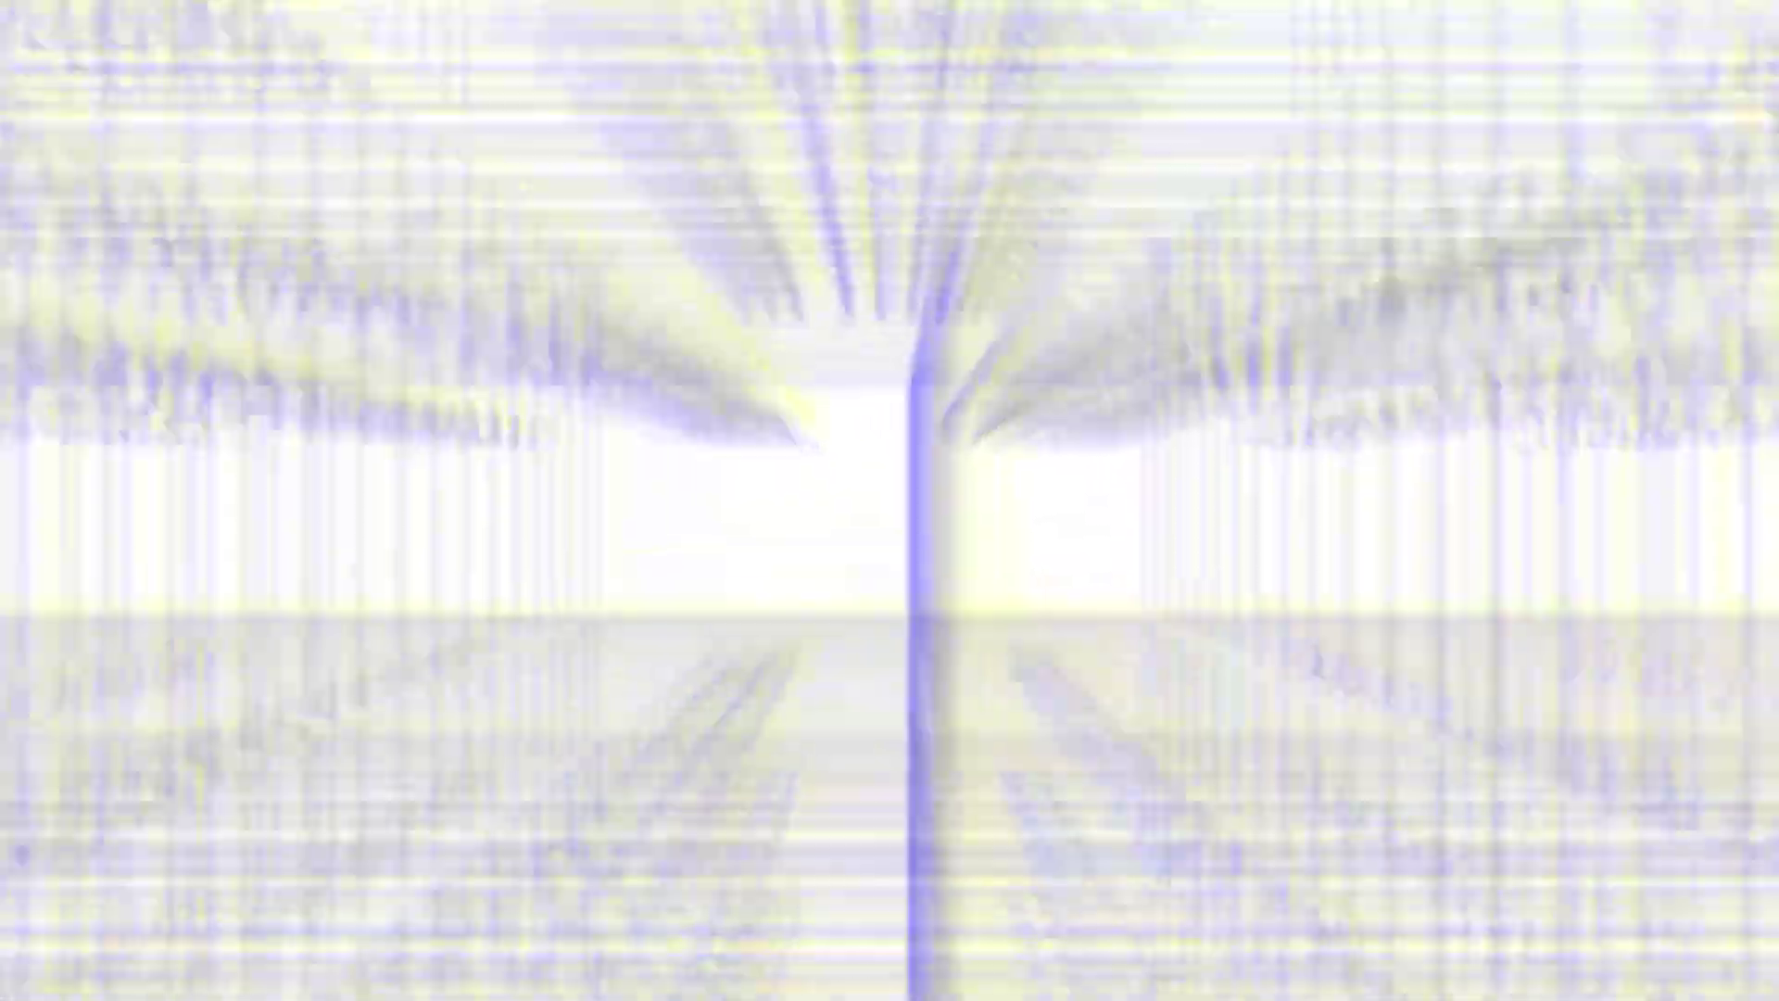